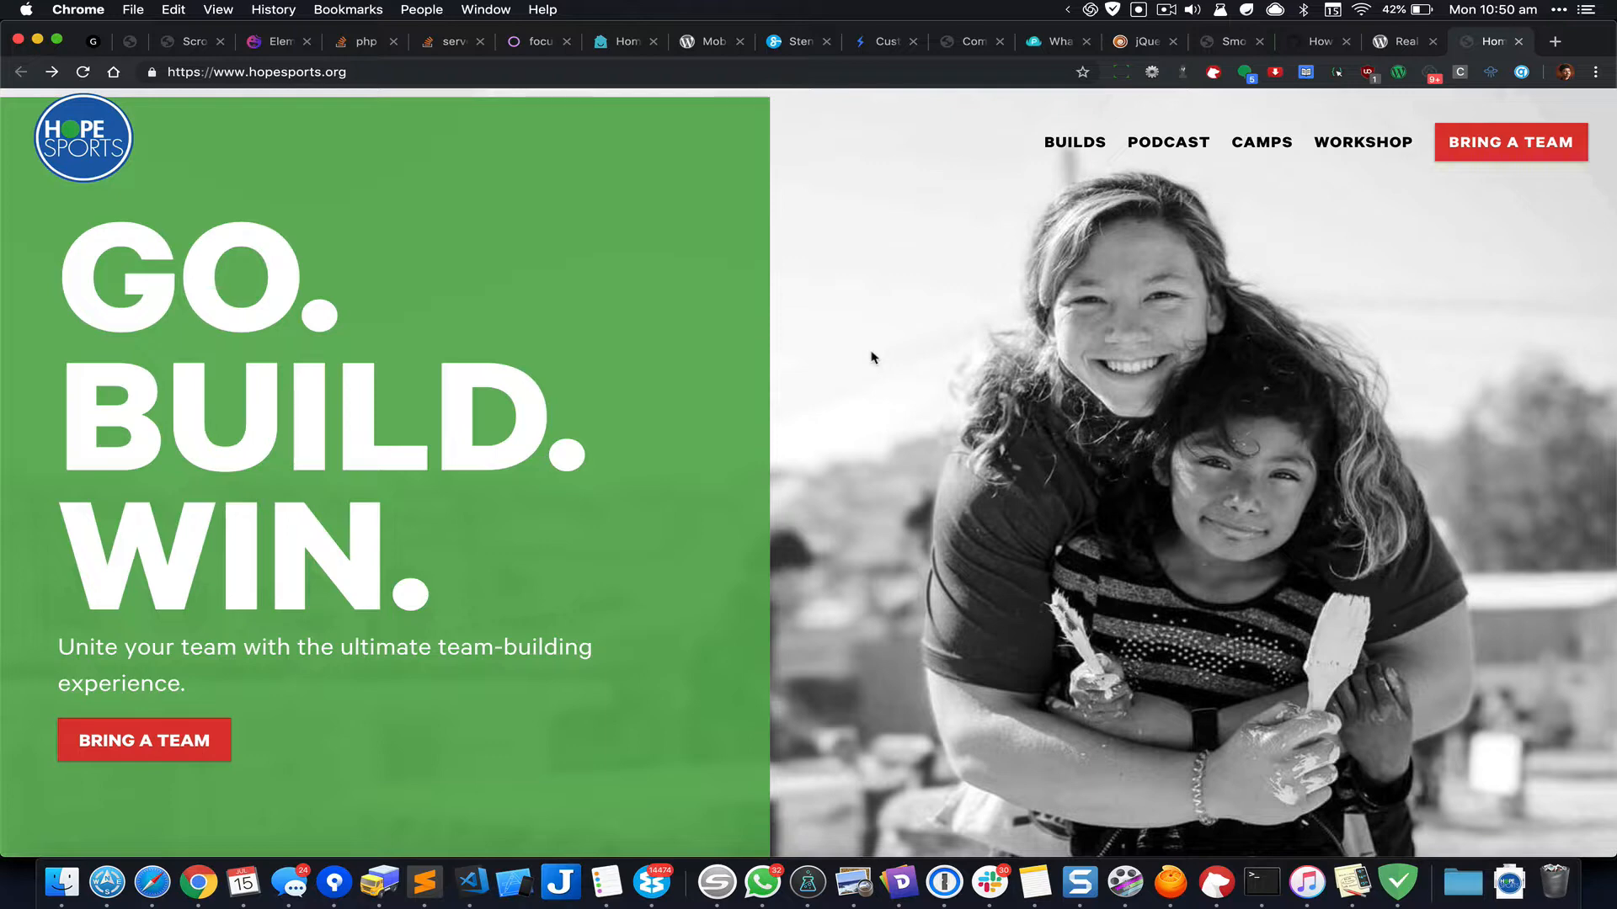
Step: Expand the Bring A Team menu item and enable the CSS Classes advanced property for menu items
key("super+grave")
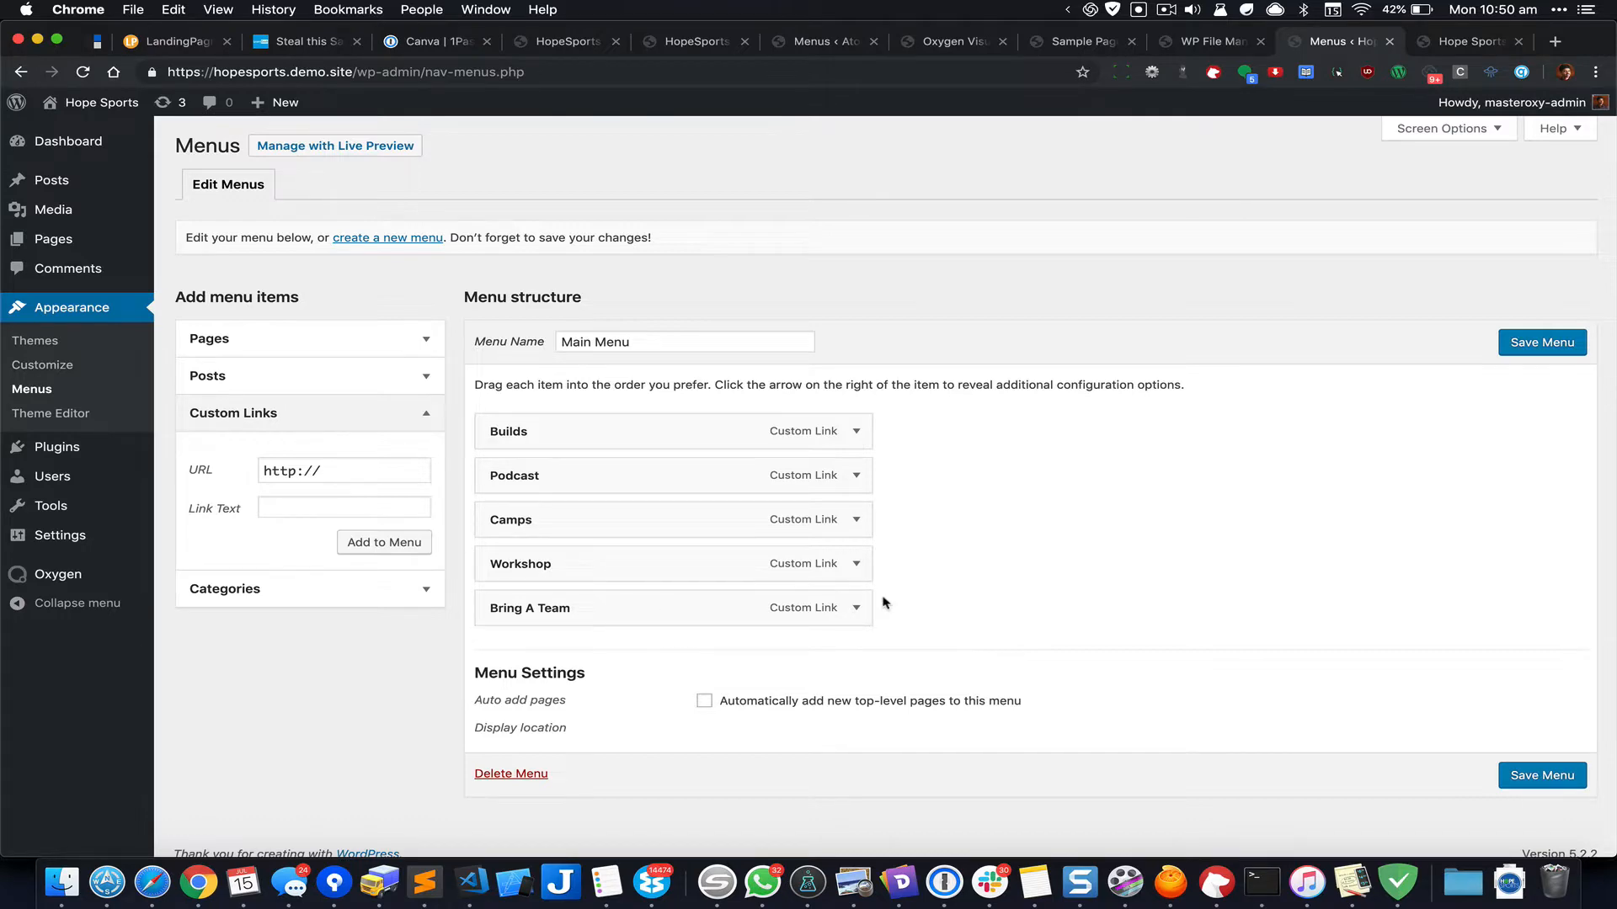
key("super+grave")
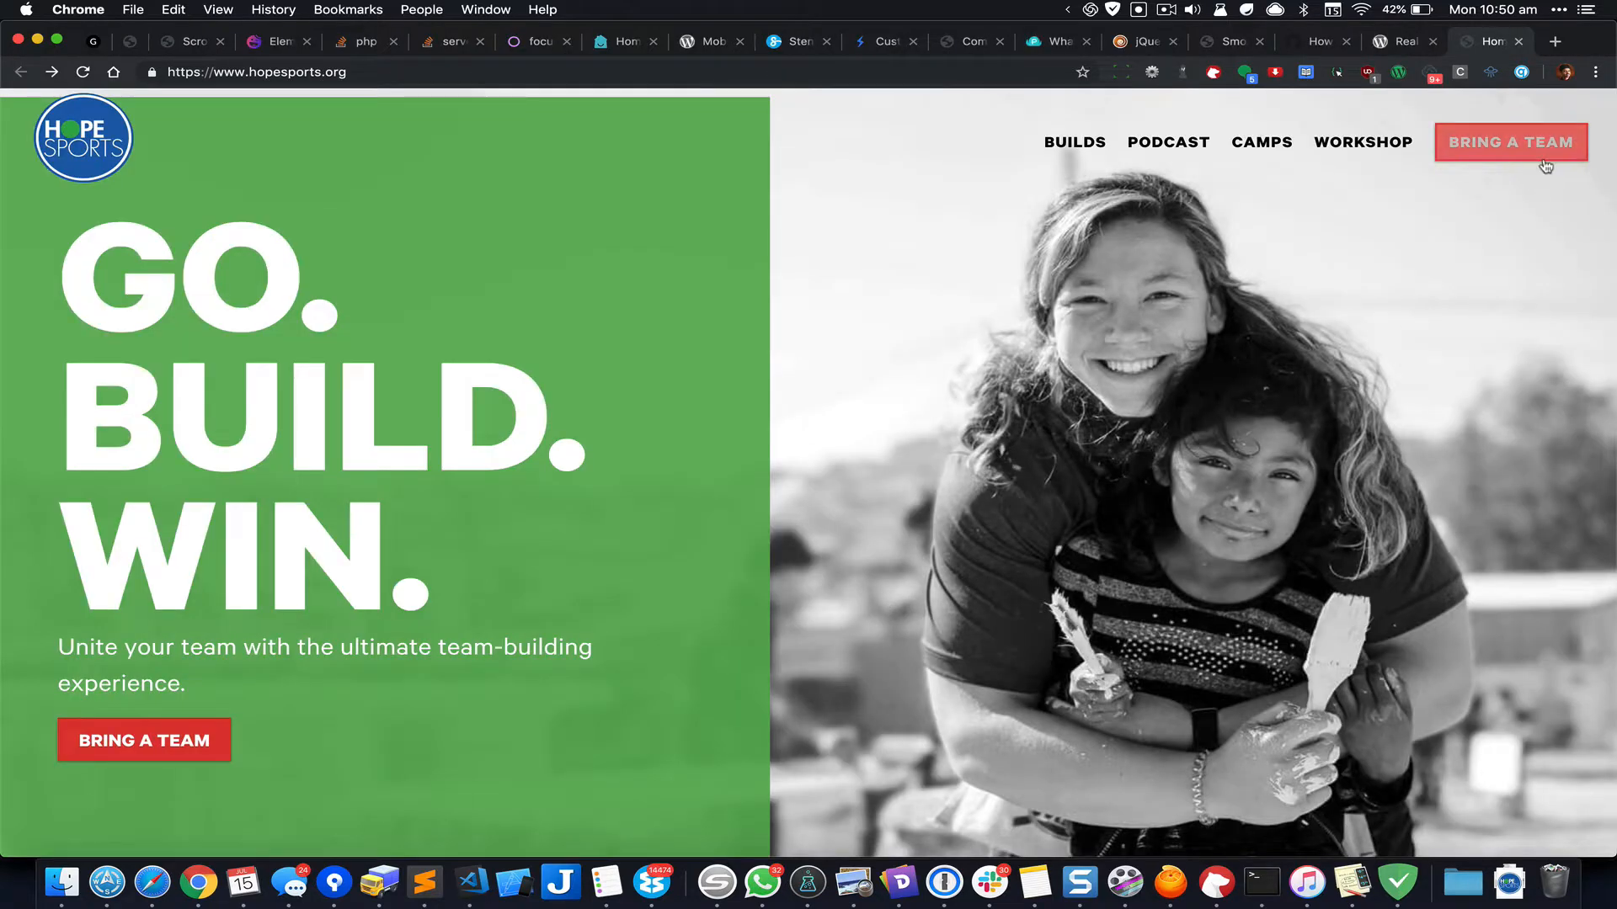
key("super+grave")
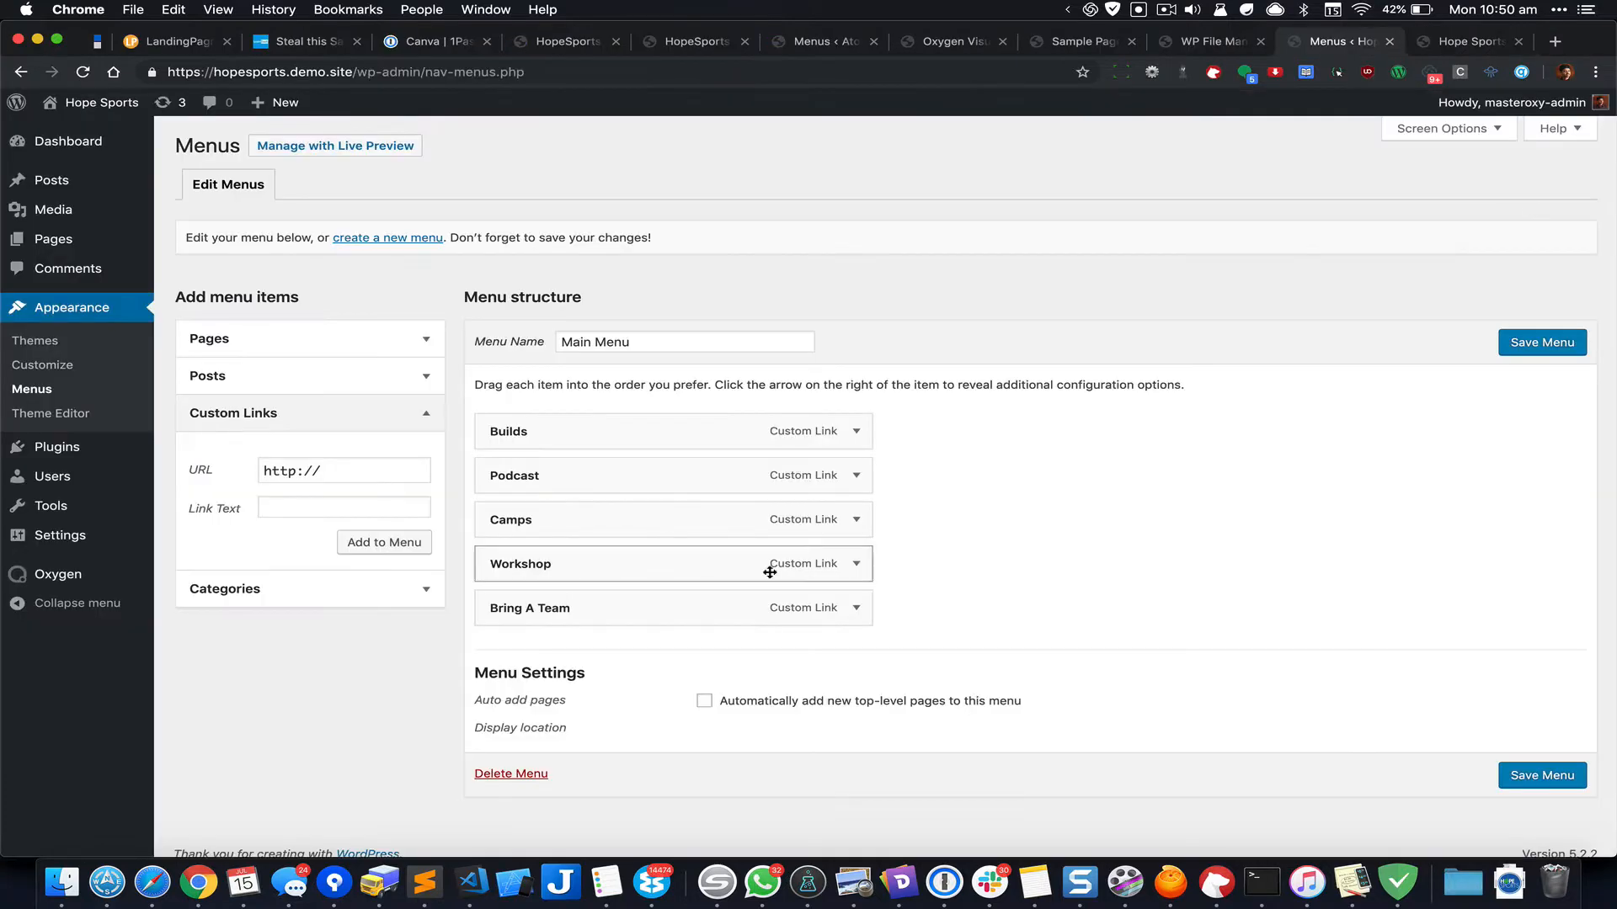
left_click(858, 609)
scroll(752, 641, "down", 1)
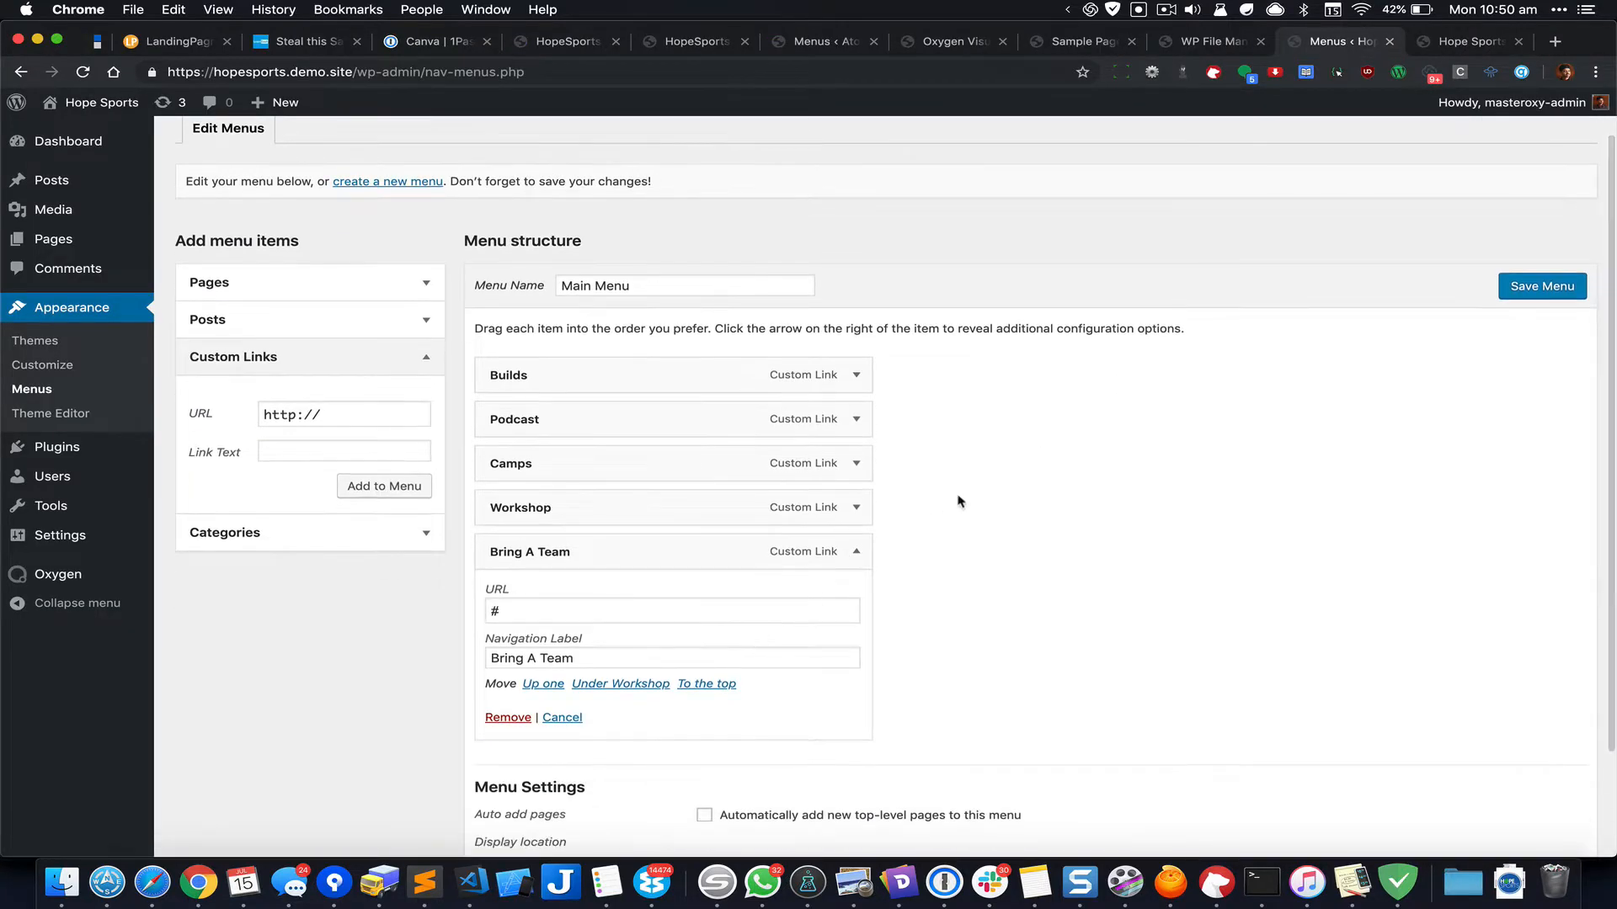
scroll(957, 502, "up", 1)
left_click(1498, 131)
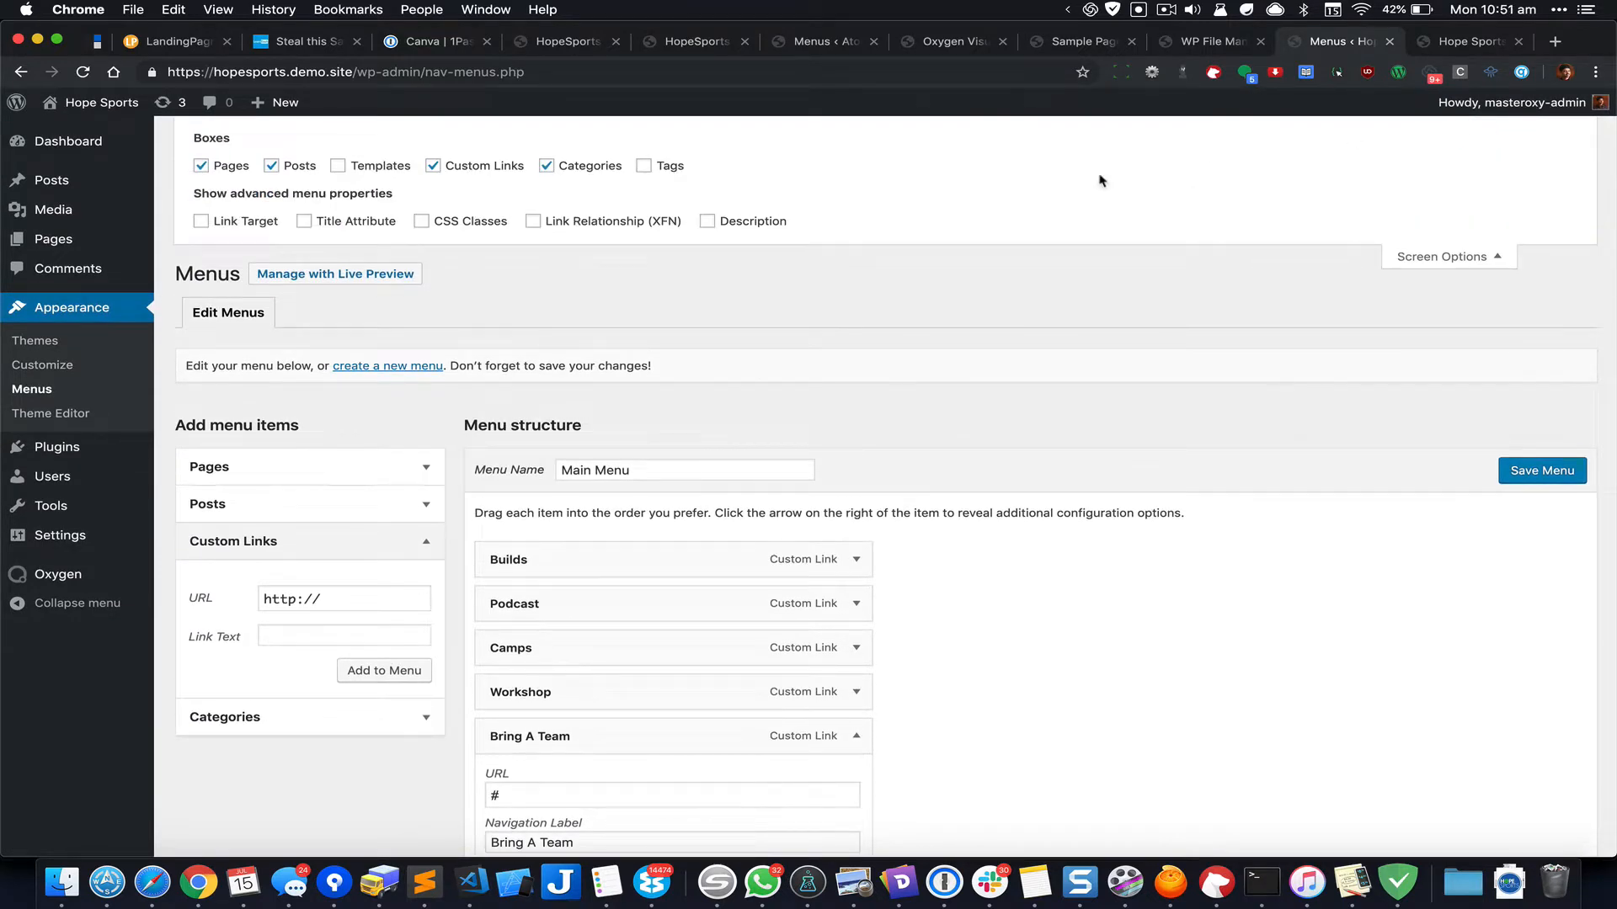
left_click(452, 229)
scroll(735, 297, "down", 1)
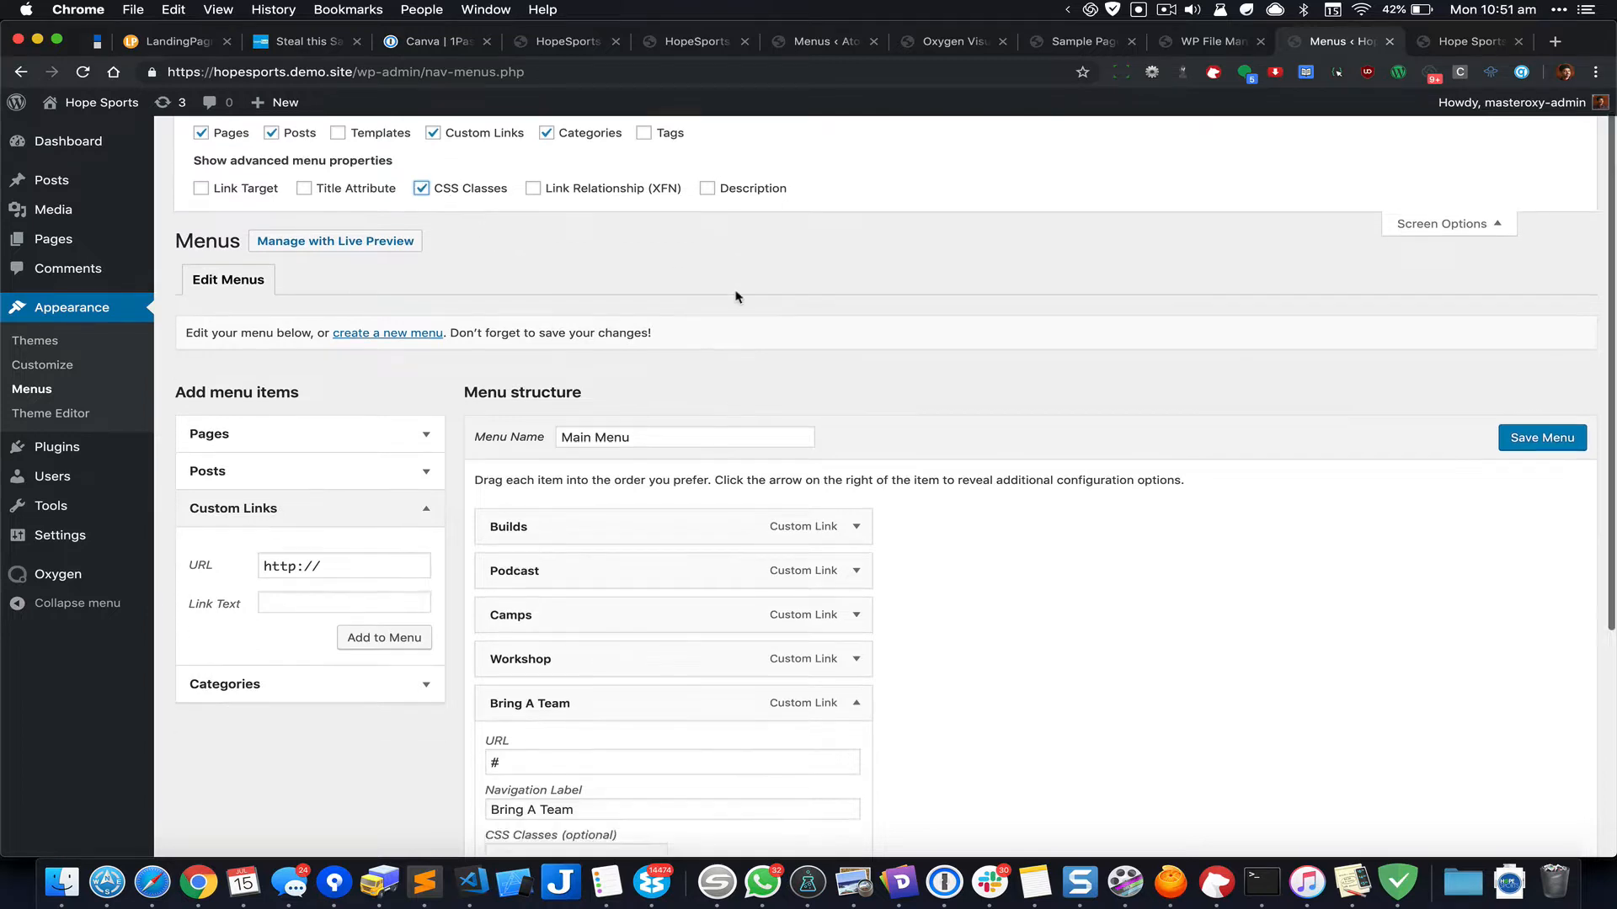
Step: Assign the CSS class "button" to the Bring A Team menu item and save Main Menu
scroll(735, 296, "down", 10)
left_click(611, 524)
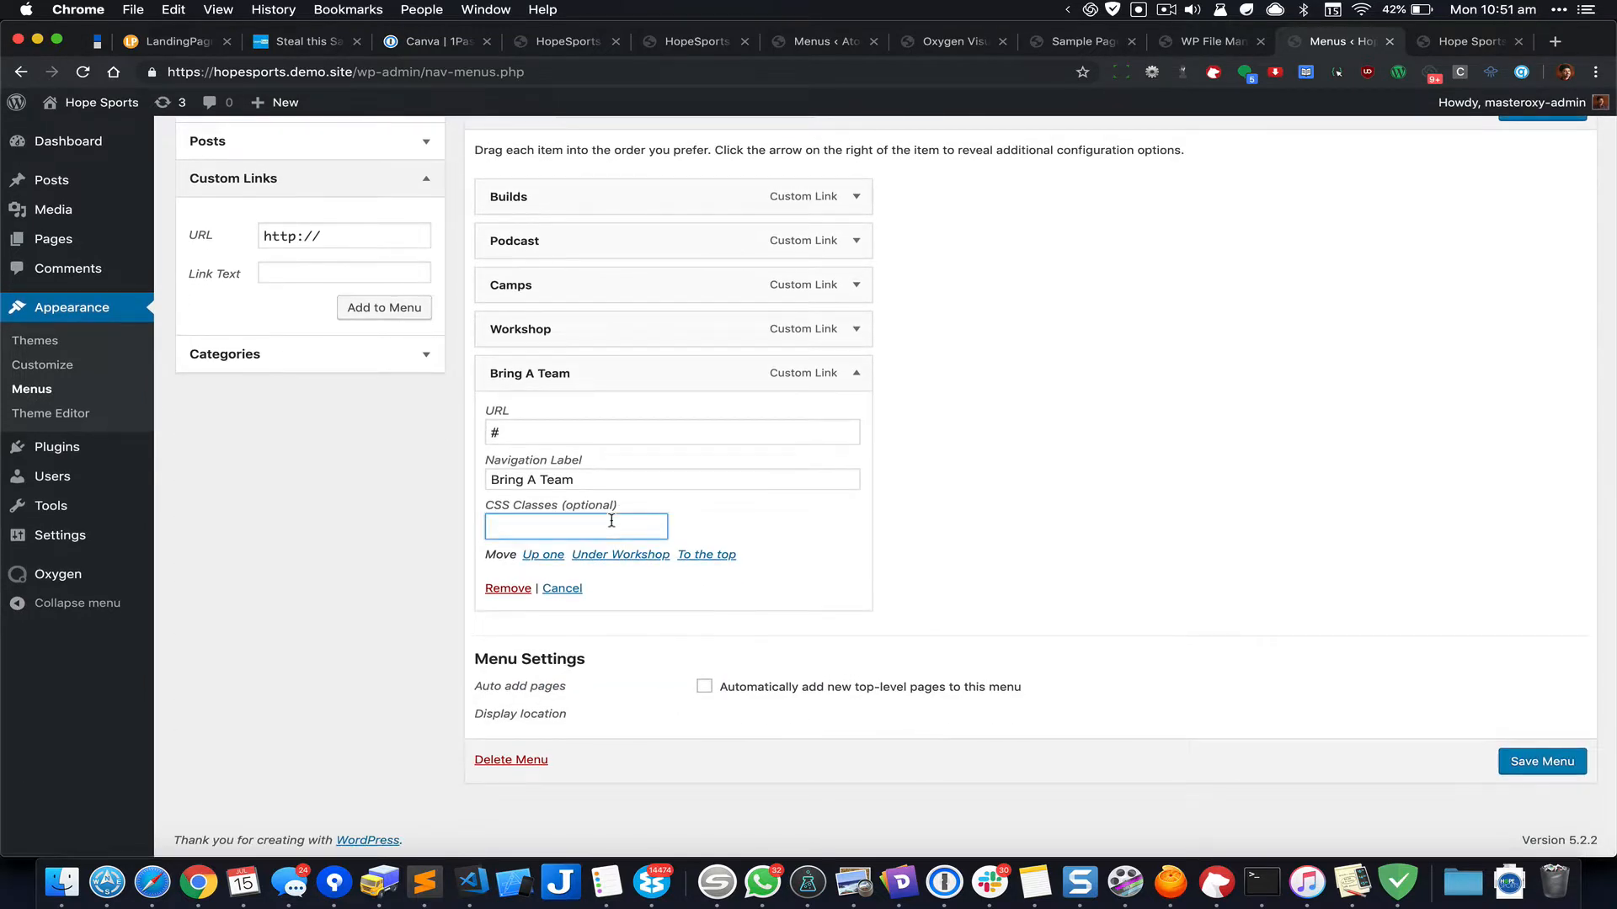
type("button")
left_click(1566, 766)
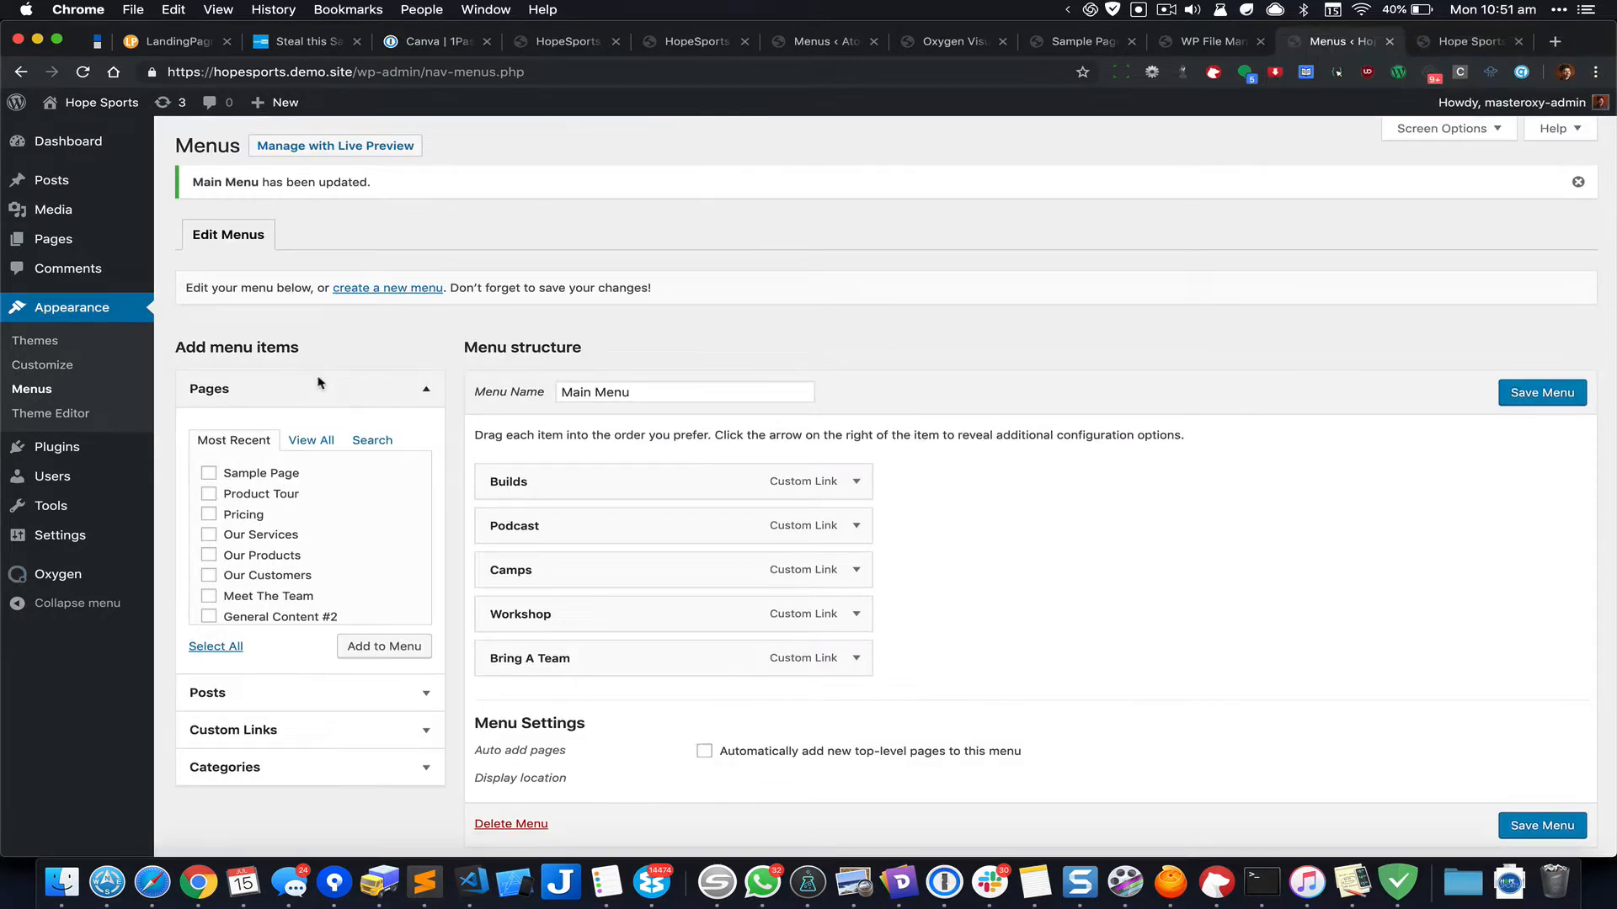
Step: Create a new page titled "Hope Sports" and publish it
mouse_move(283, 102)
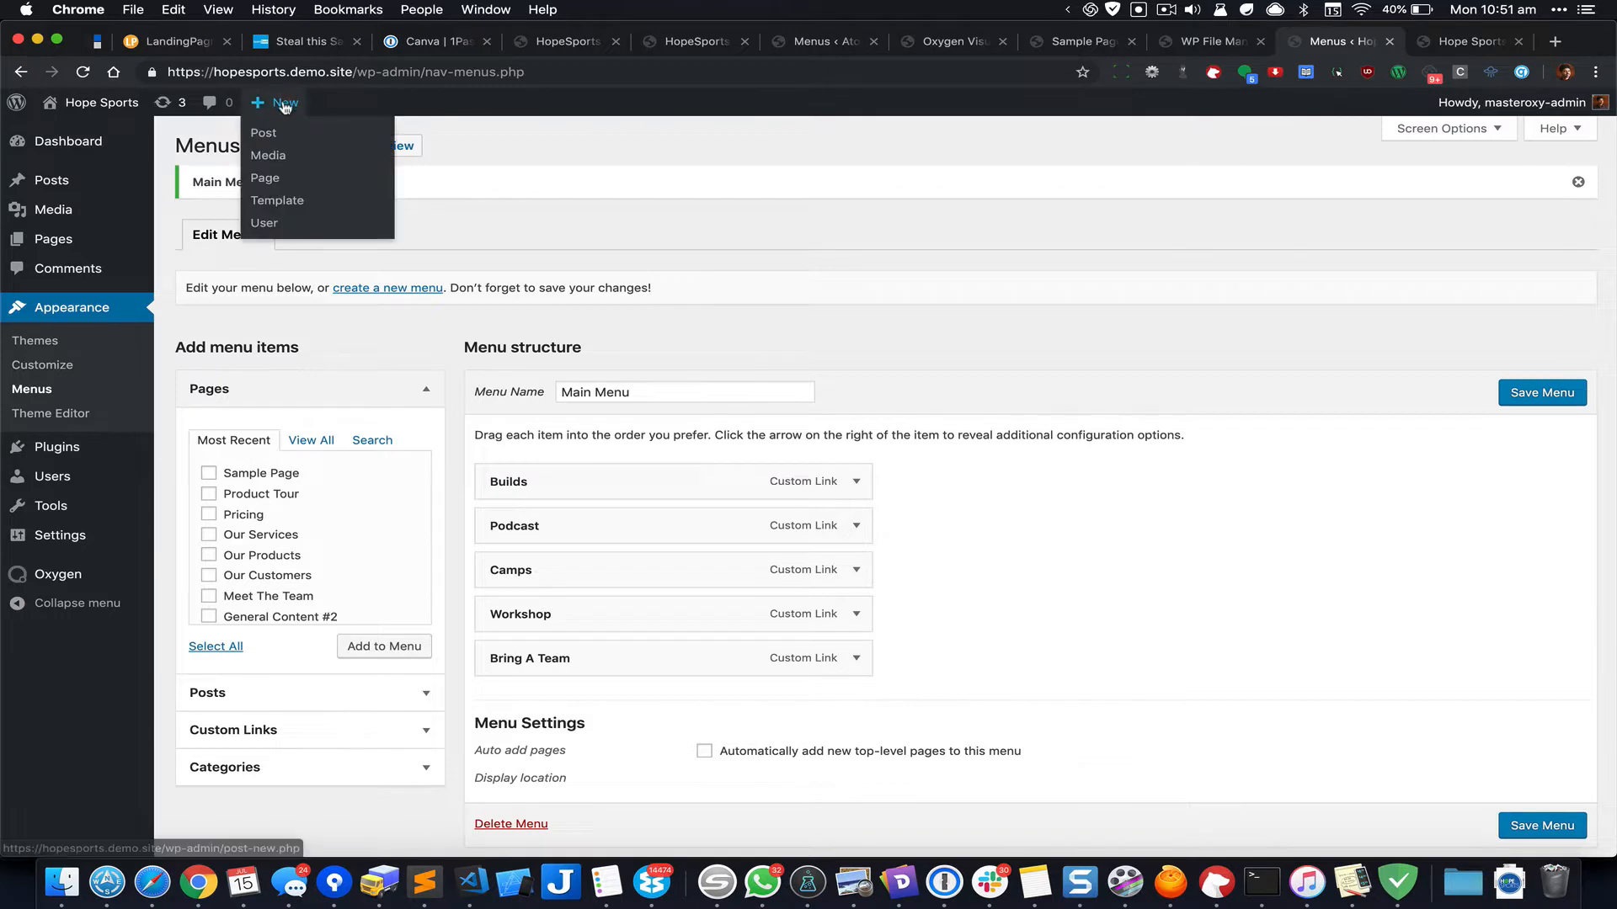
left_click(273, 180)
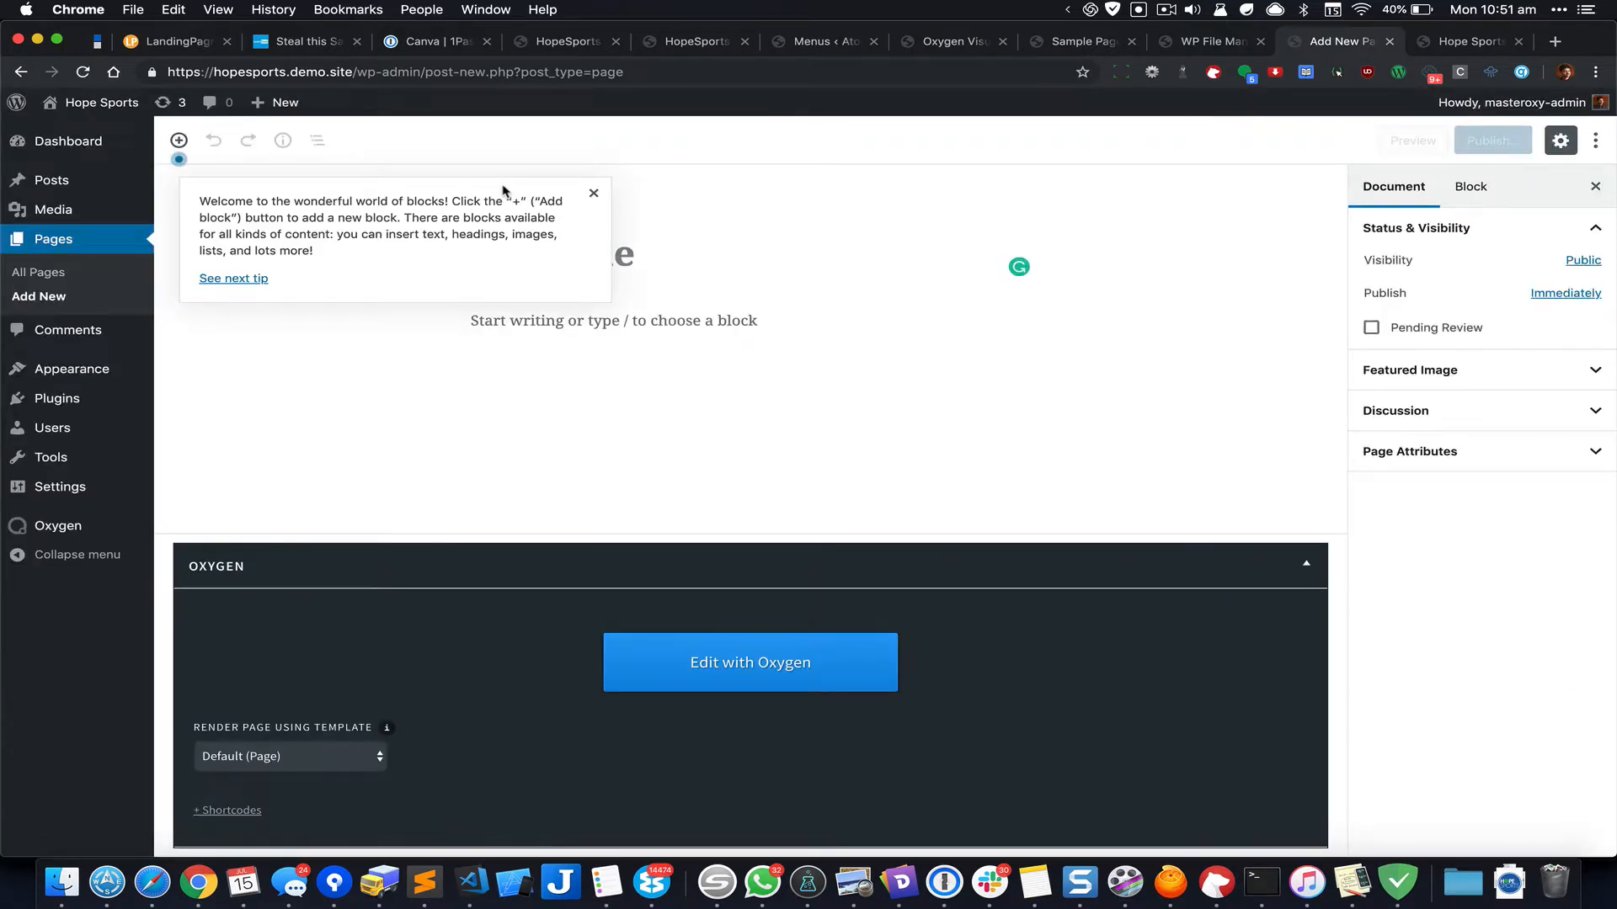
left_click(594, 192)
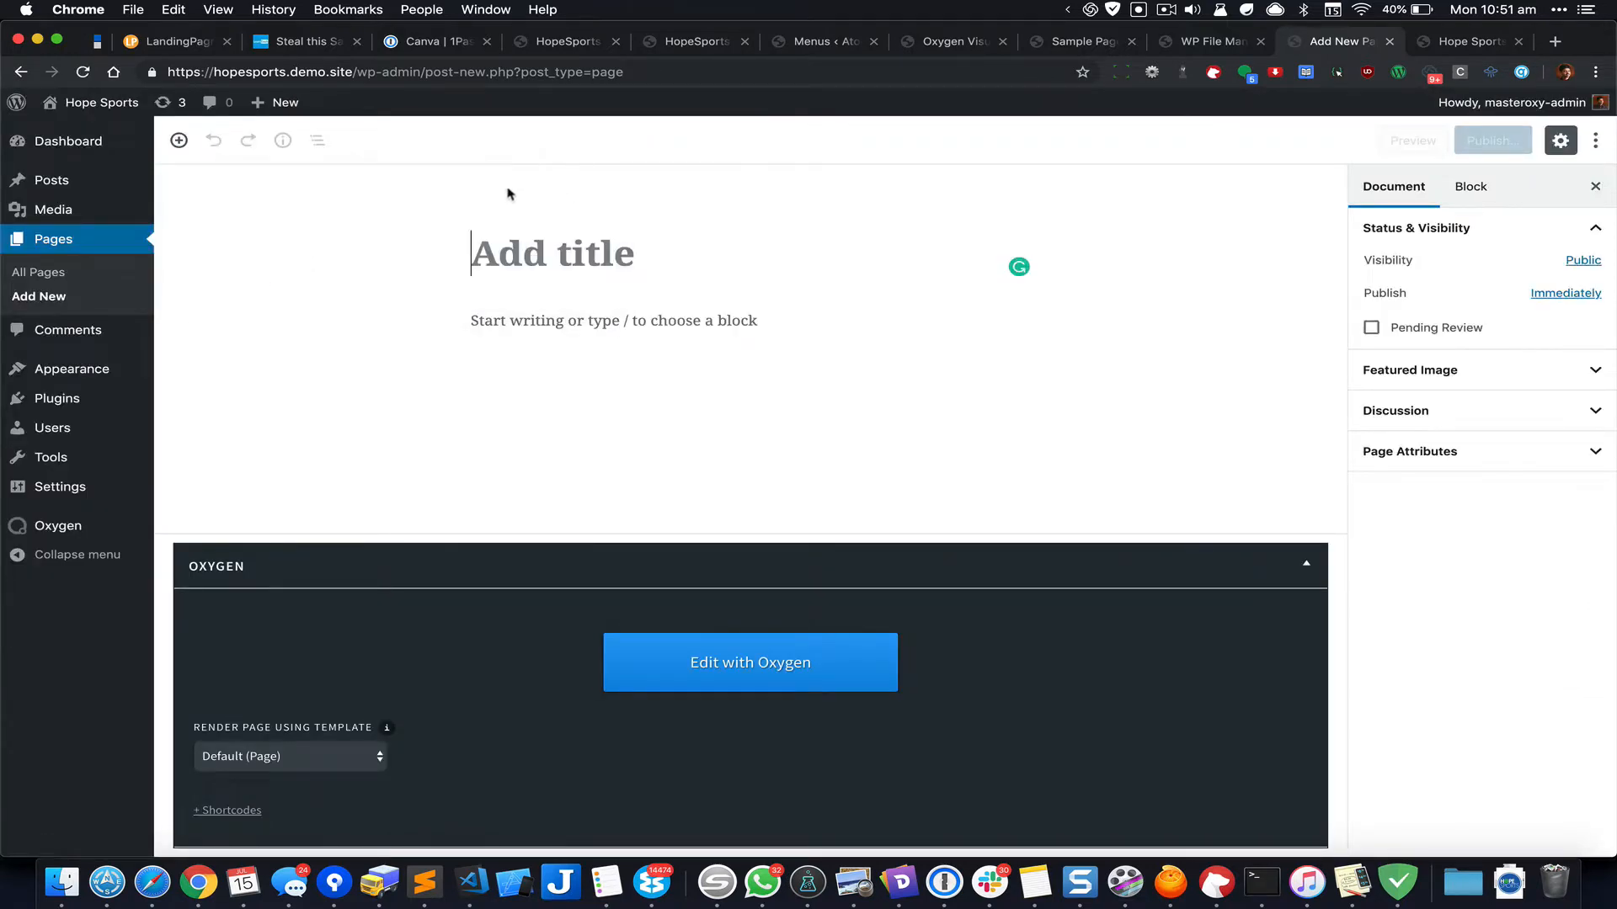
type("Hope S")
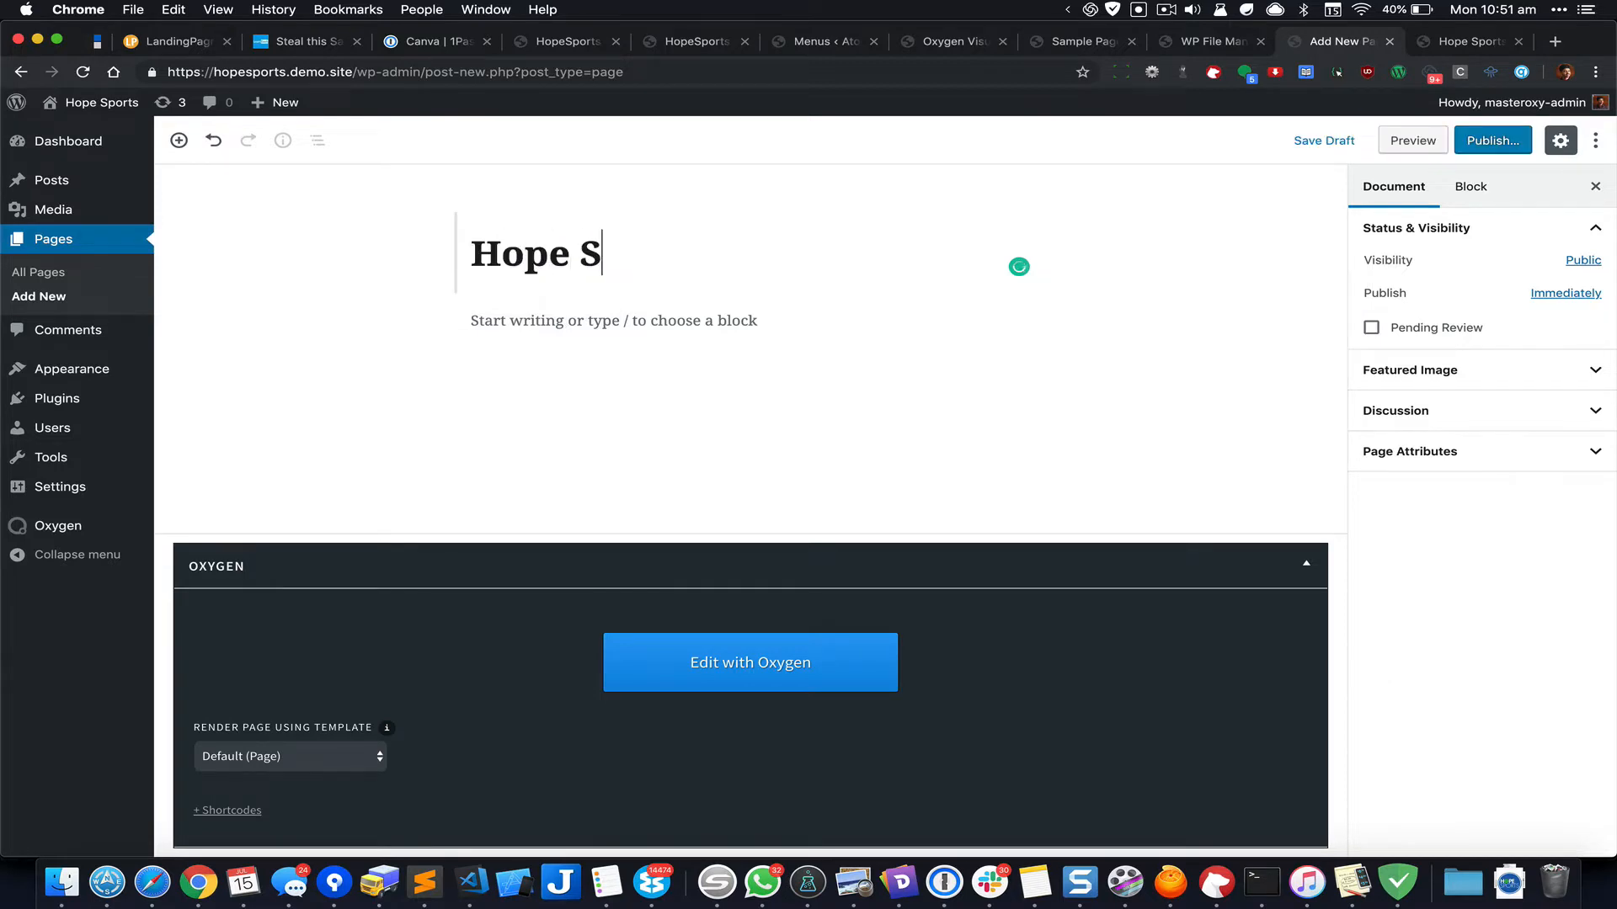
type("ports")
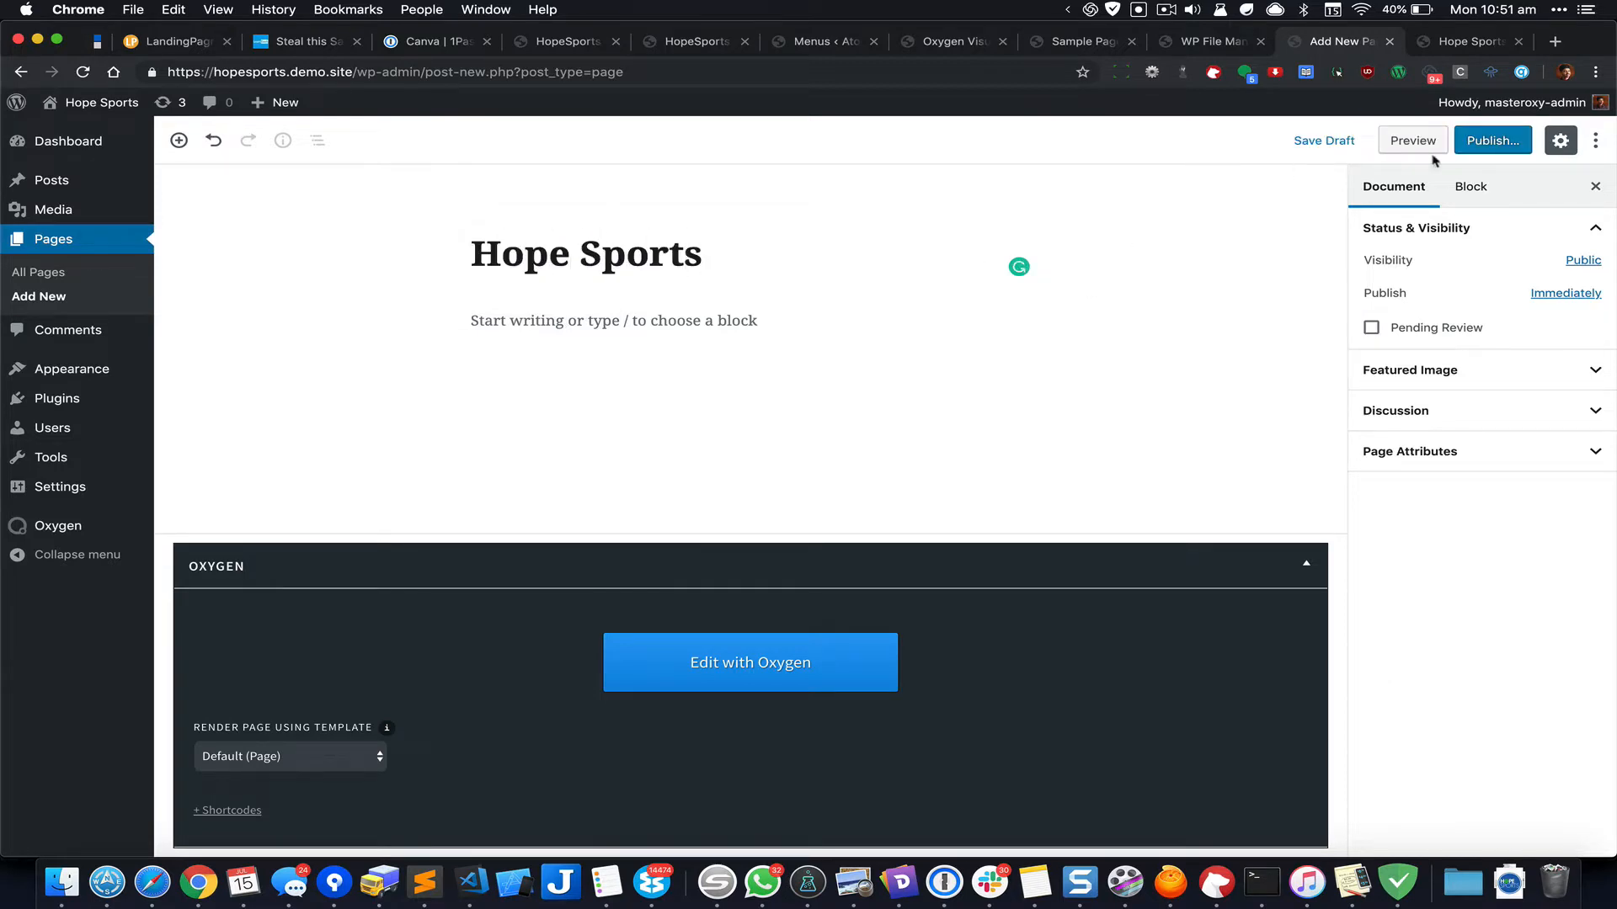
left_click(1492, 140)
left_click(1510, 143)
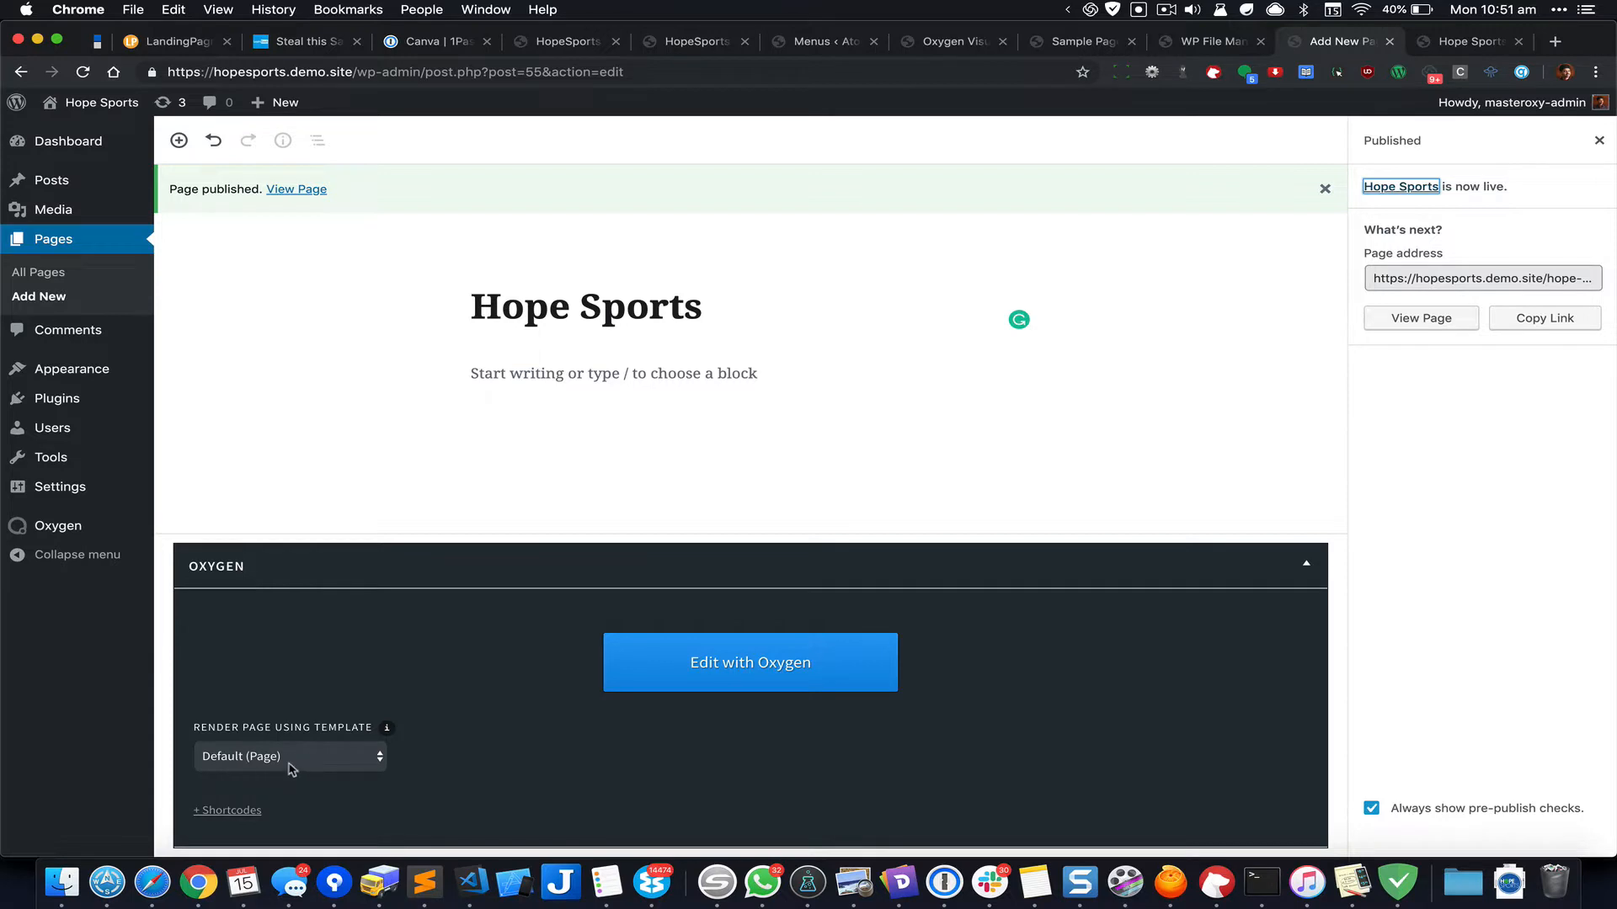
Step: Set the page's Oxygen render template to None and open the updated page in the Oxygen editor
left_click(342, 763)
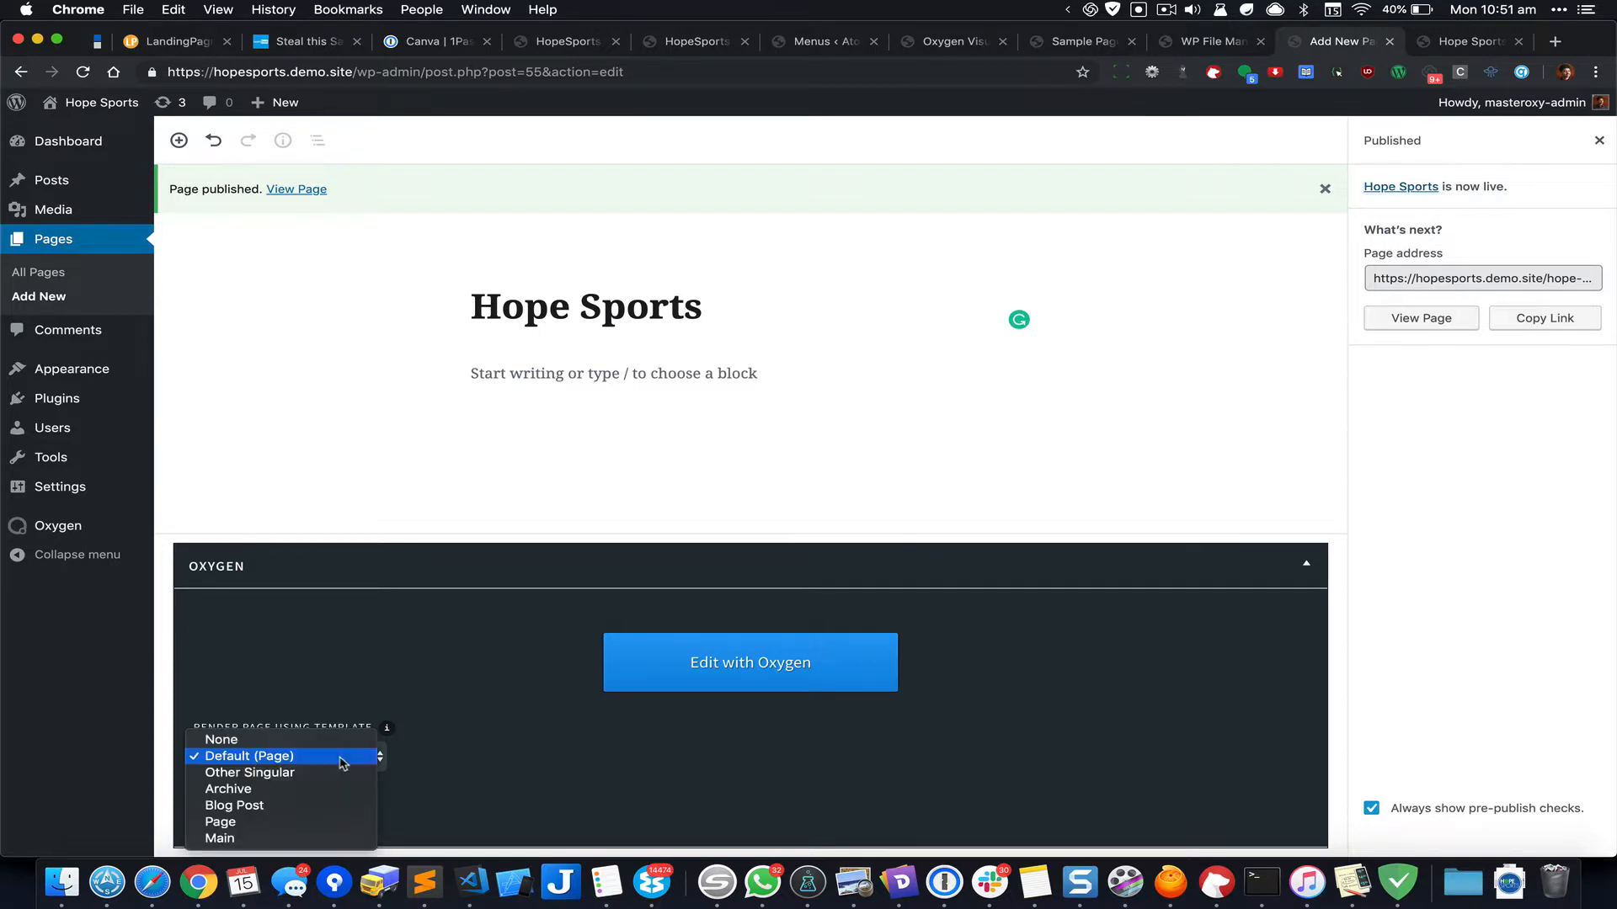
left_click(354, 744)
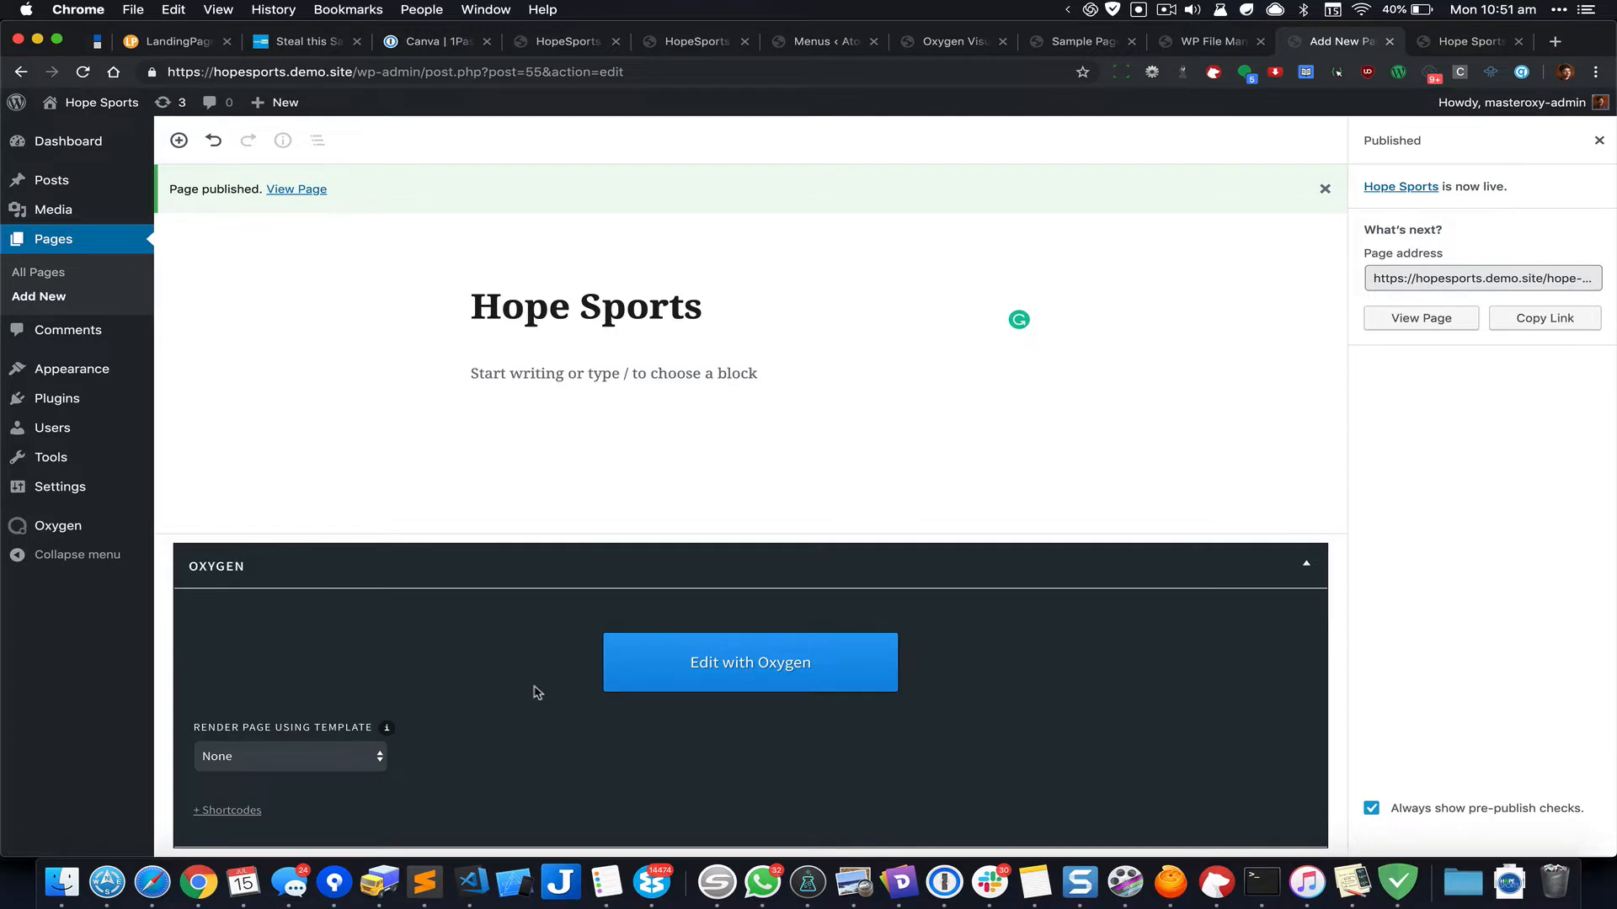
left_click(670, 677)
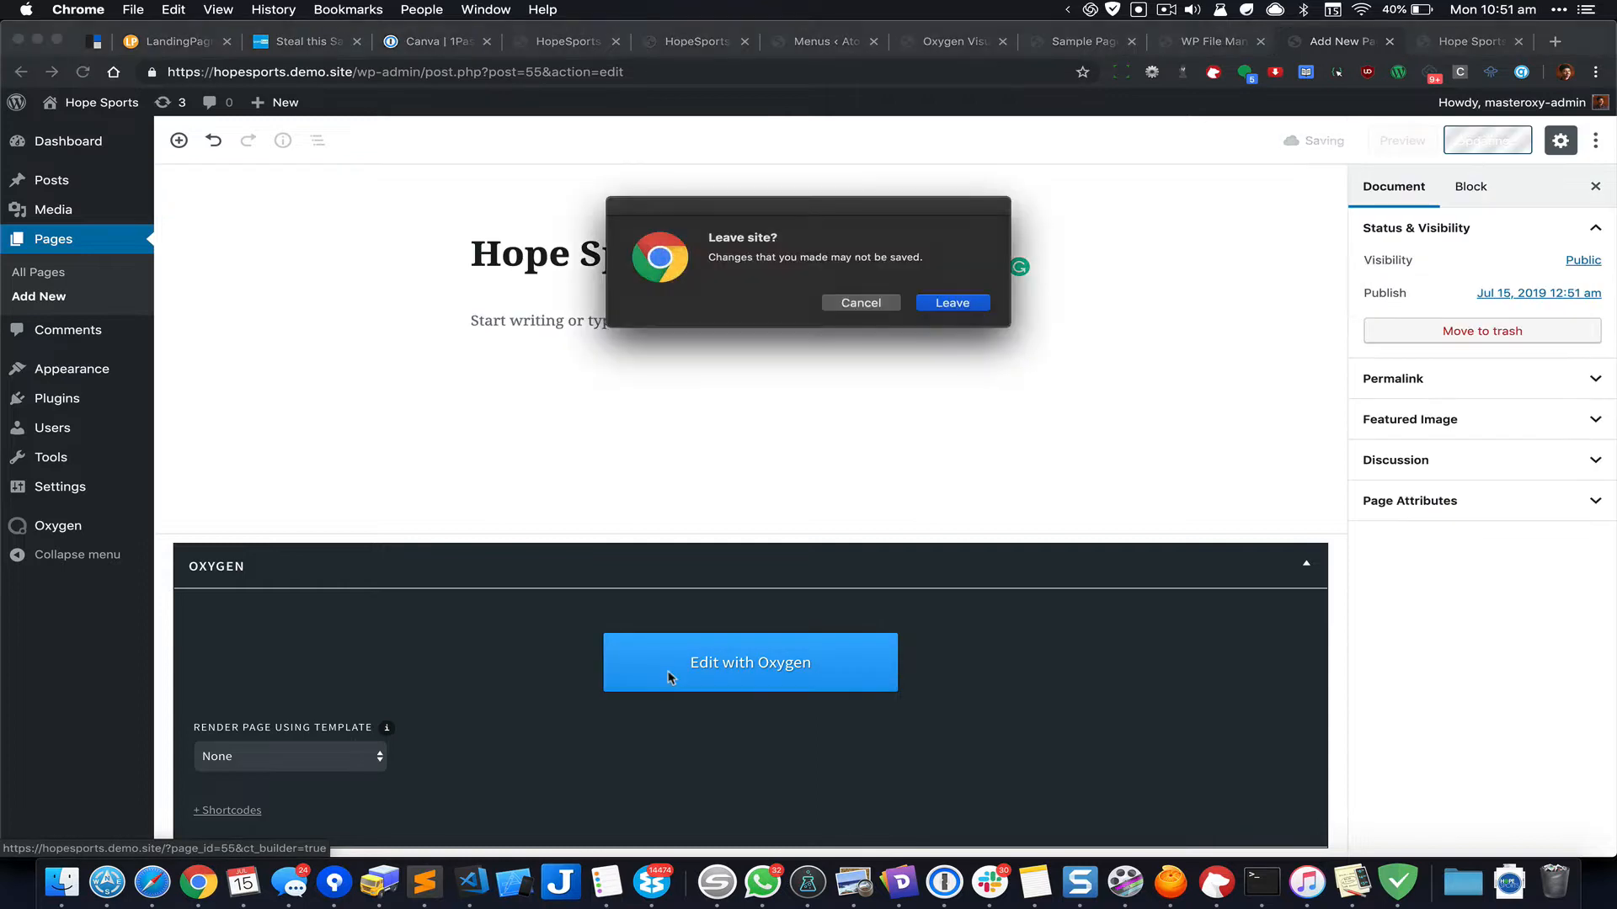
left_click(872, 307)
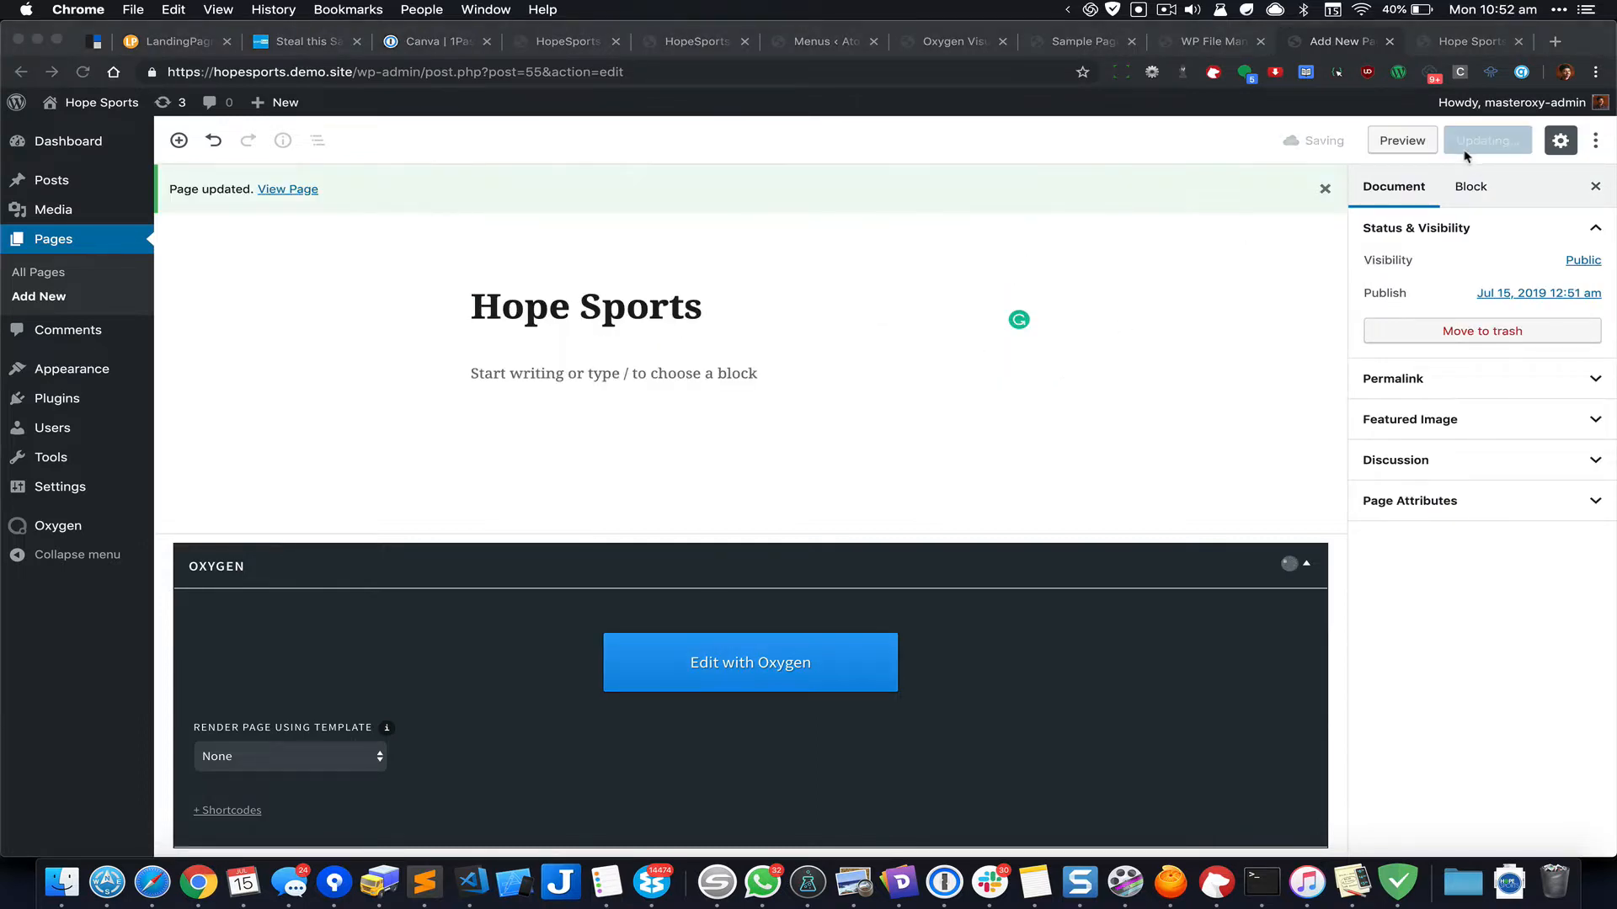
left_click(804, 680)
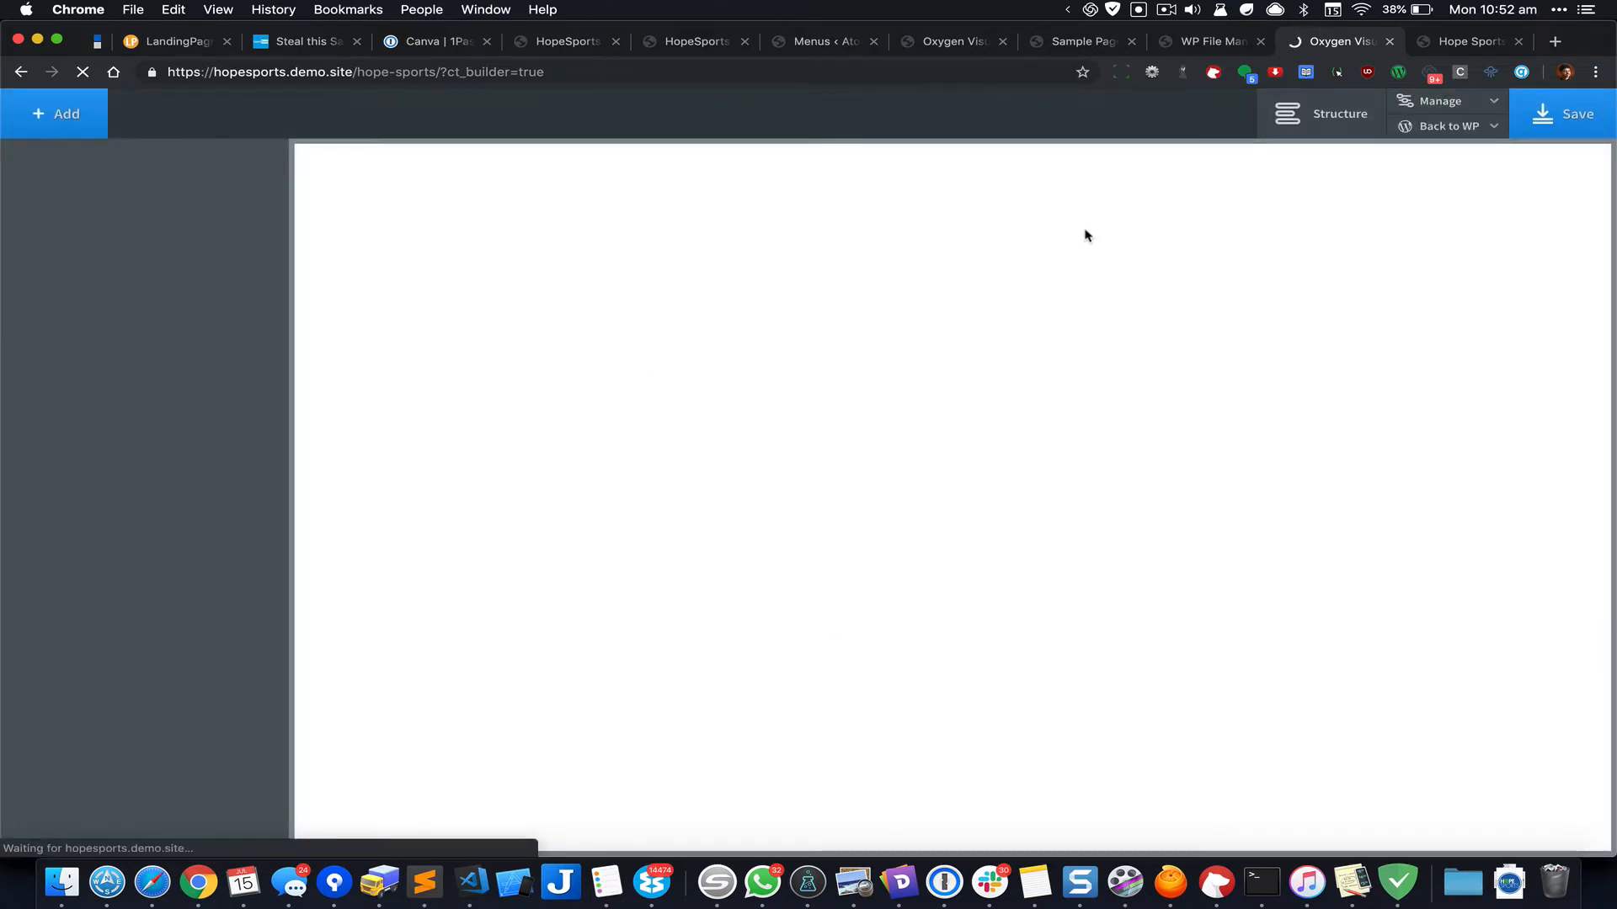
Step: Add a Header Builder component to the empty page
left_click(73, 133)
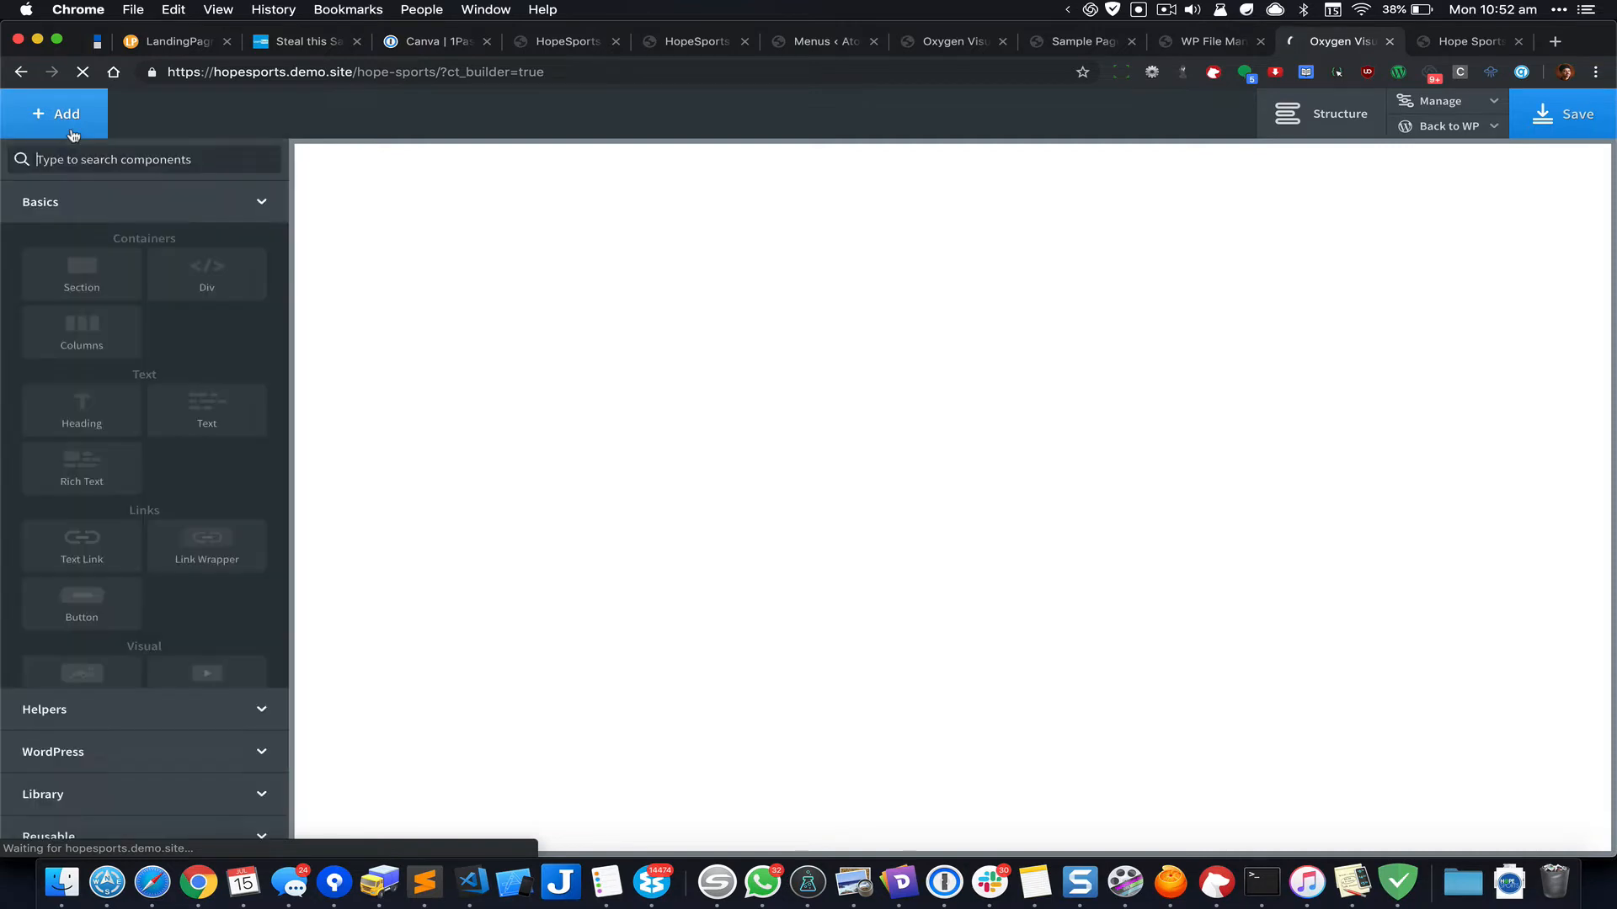
type("head")
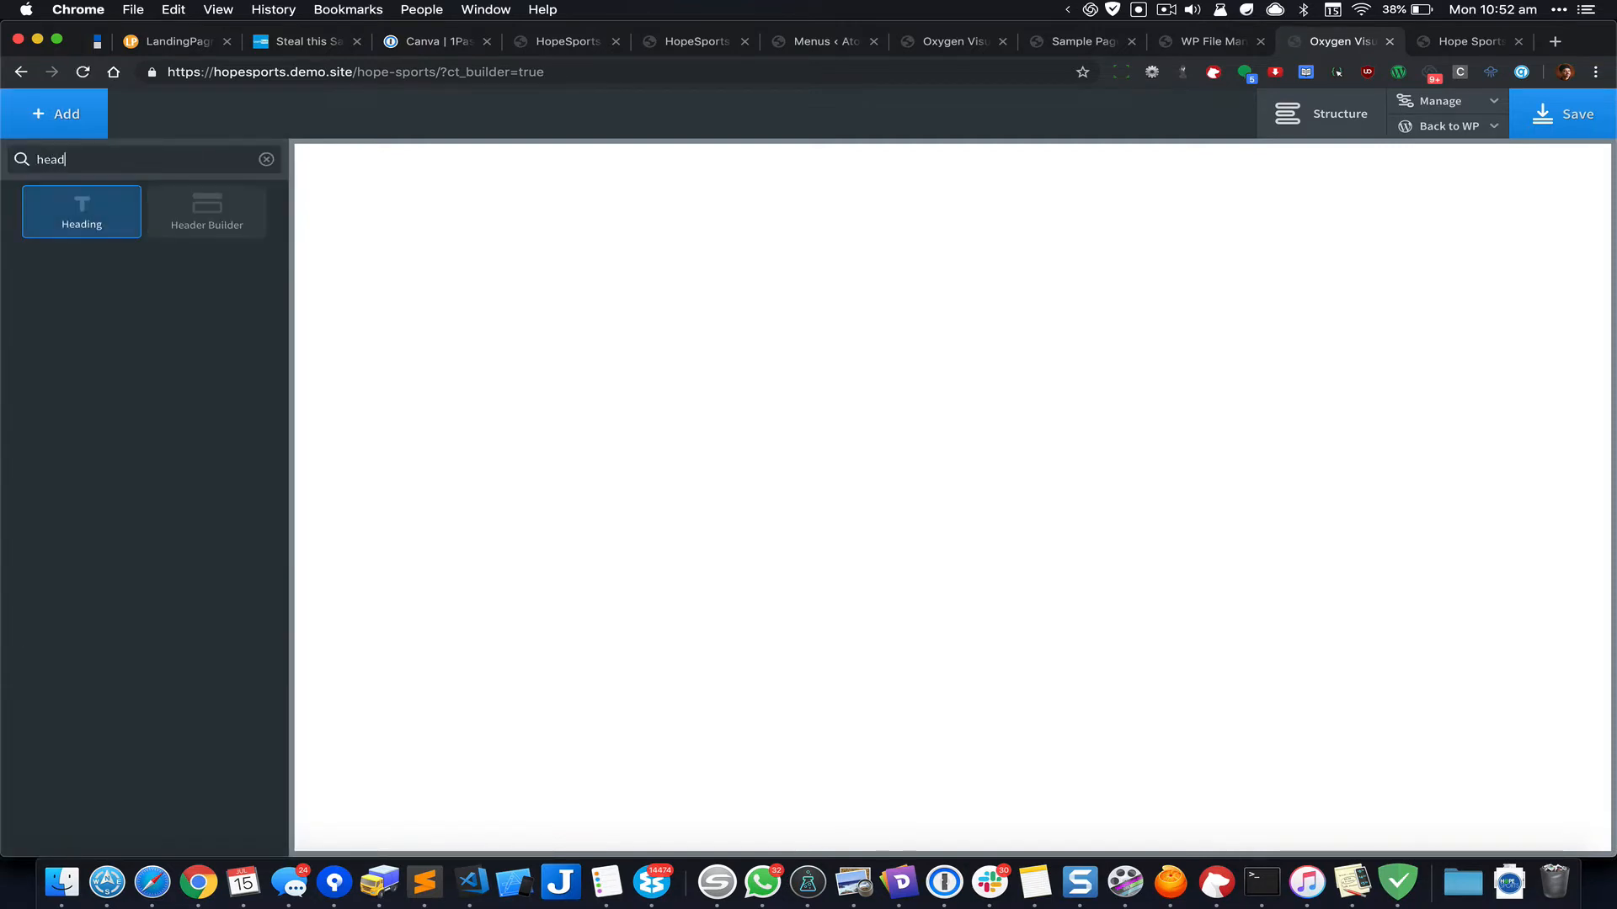
left_click(215, 234)
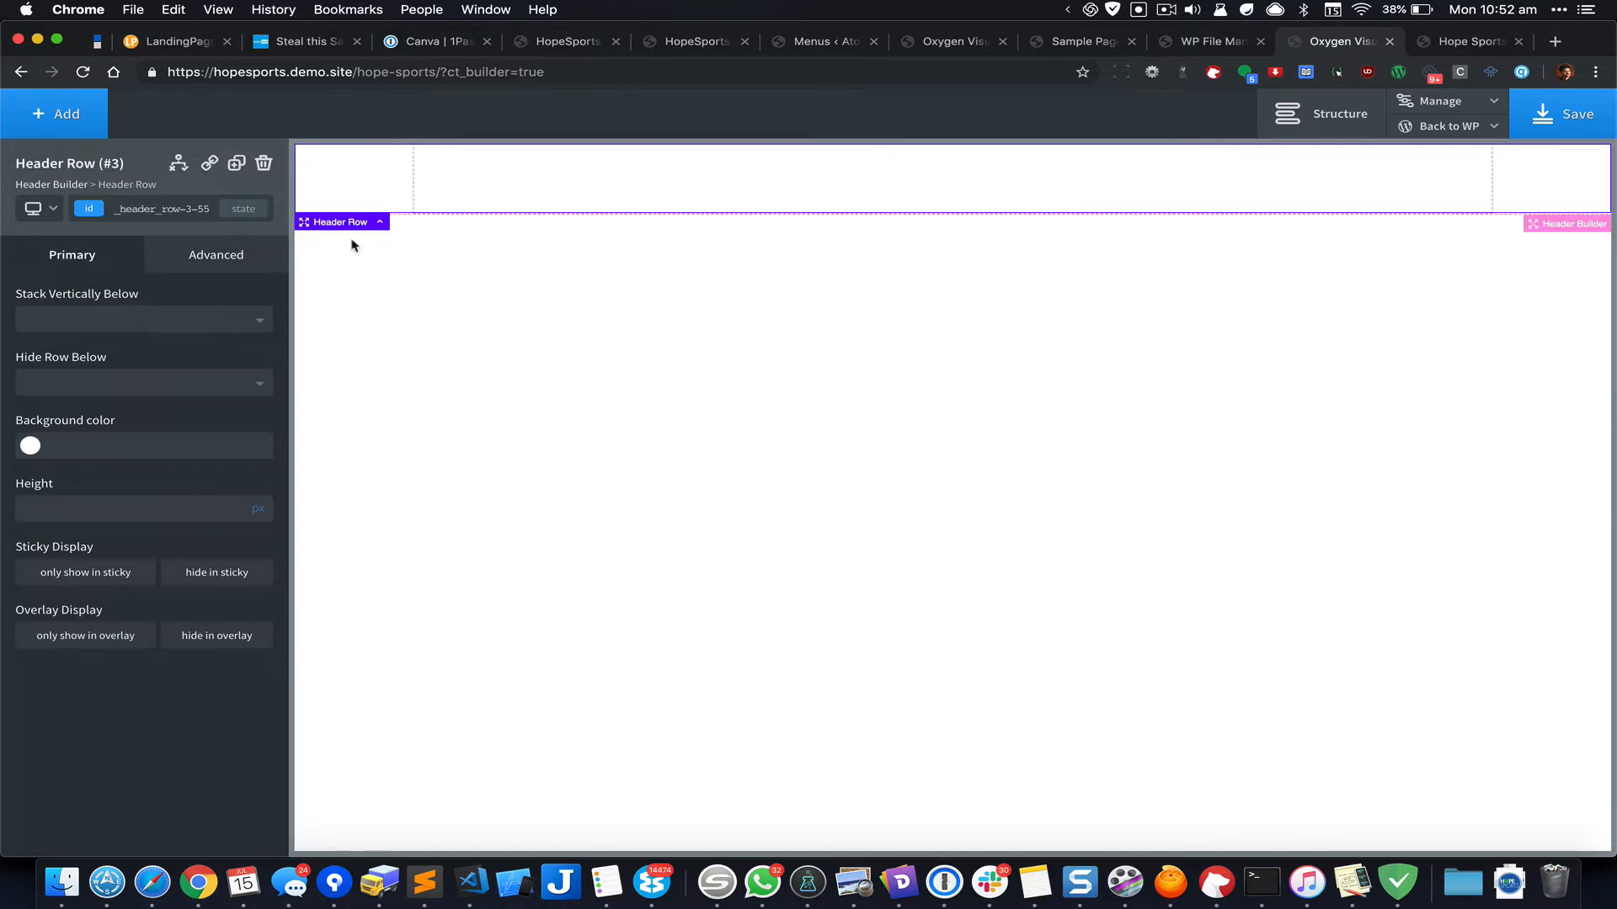
Step: Add a Link Wrapper to the header row and set its URL to "/"
left_click(73, 120)
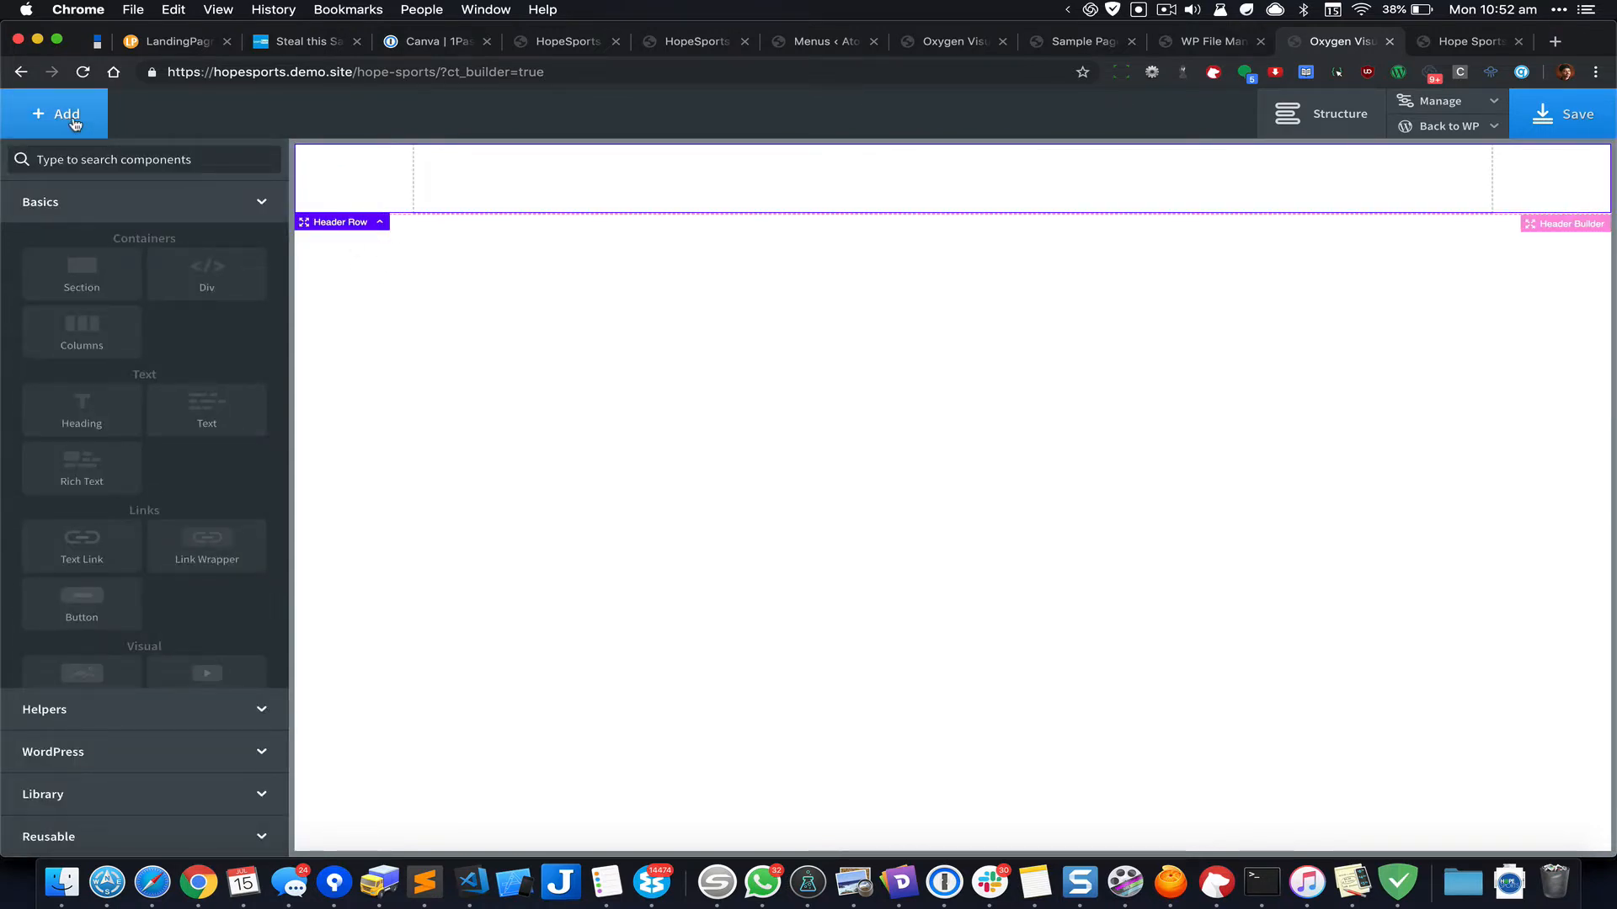
left_click(202, 549)
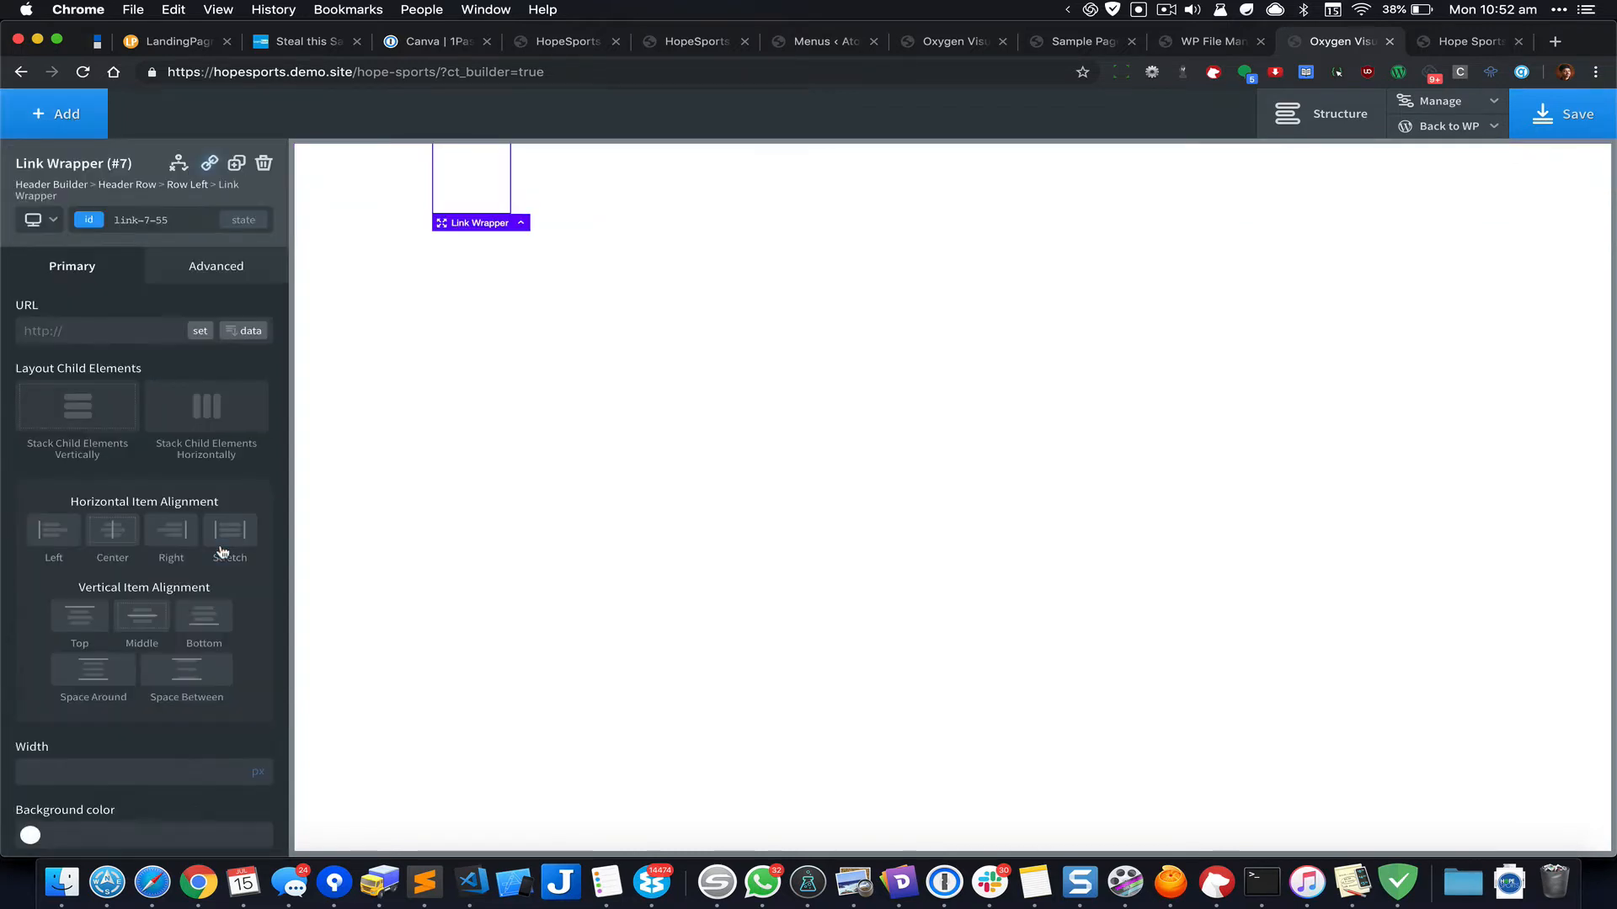
left_click(105, 332)
type("/")
Step: Add an Image component inside the header's Link Wrapper
left_click(56, 116)
type("ima")
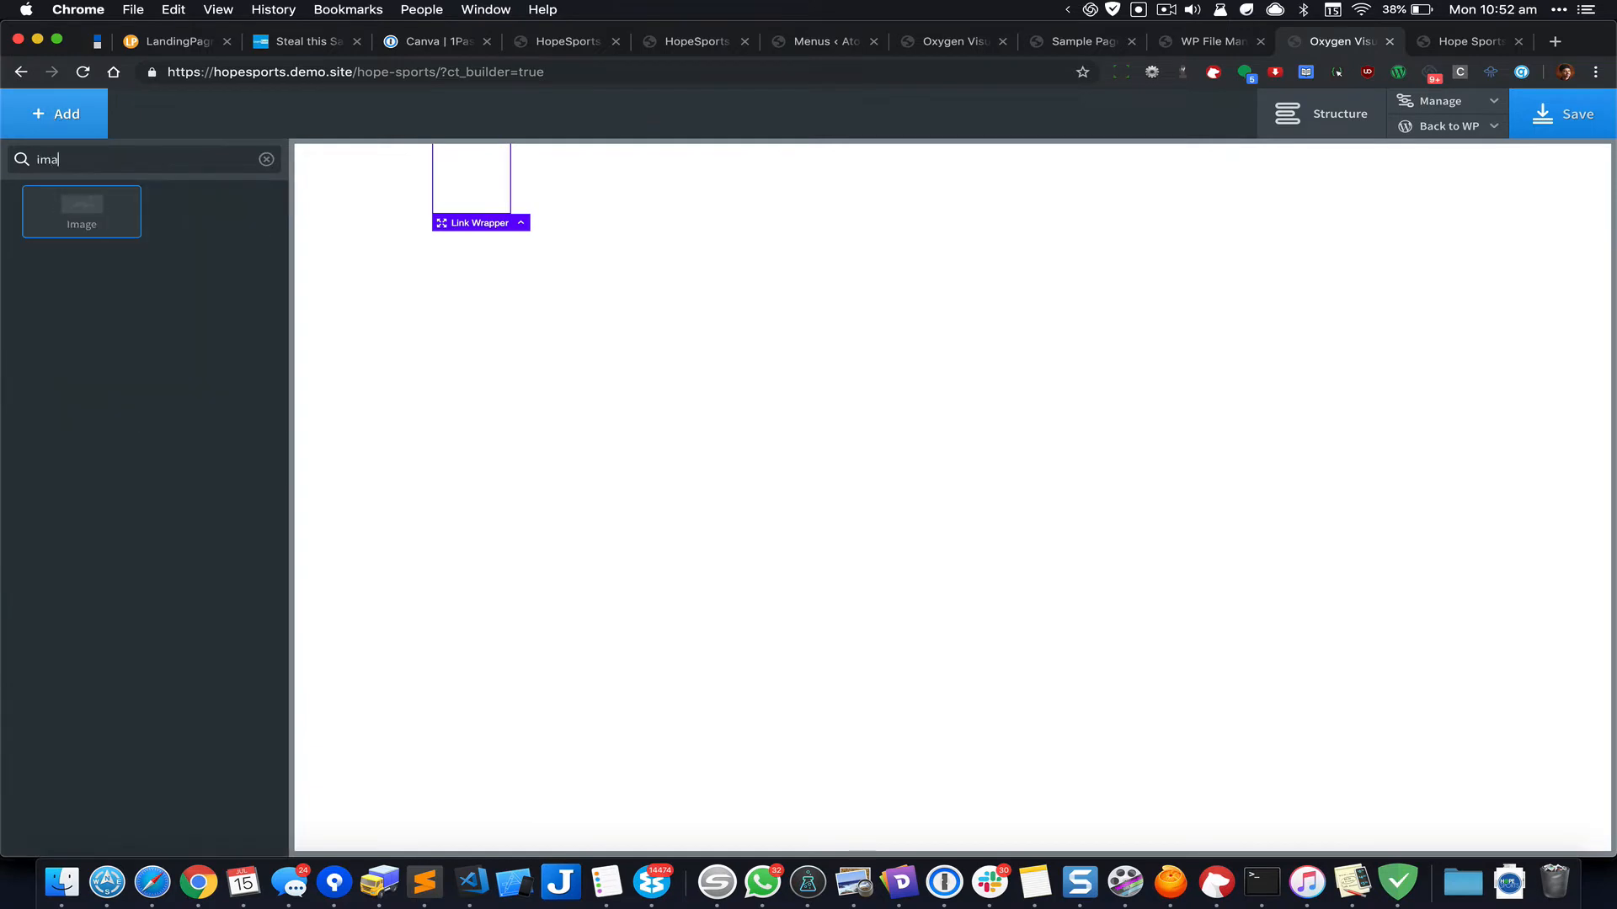
left_click(79, 211)
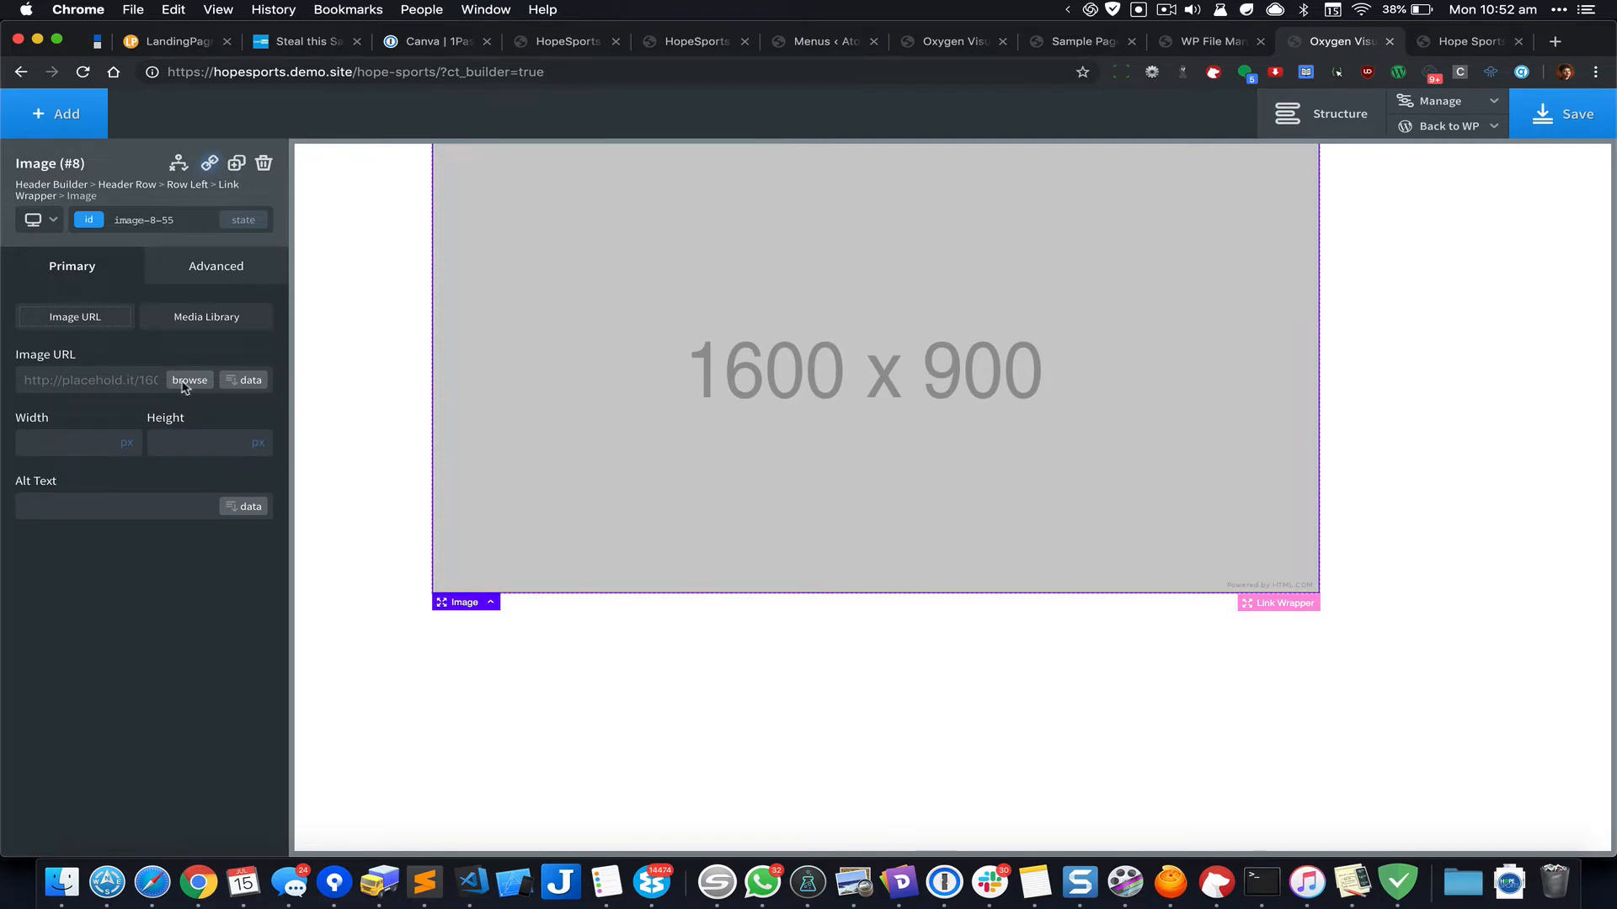
left_click(189, 381)
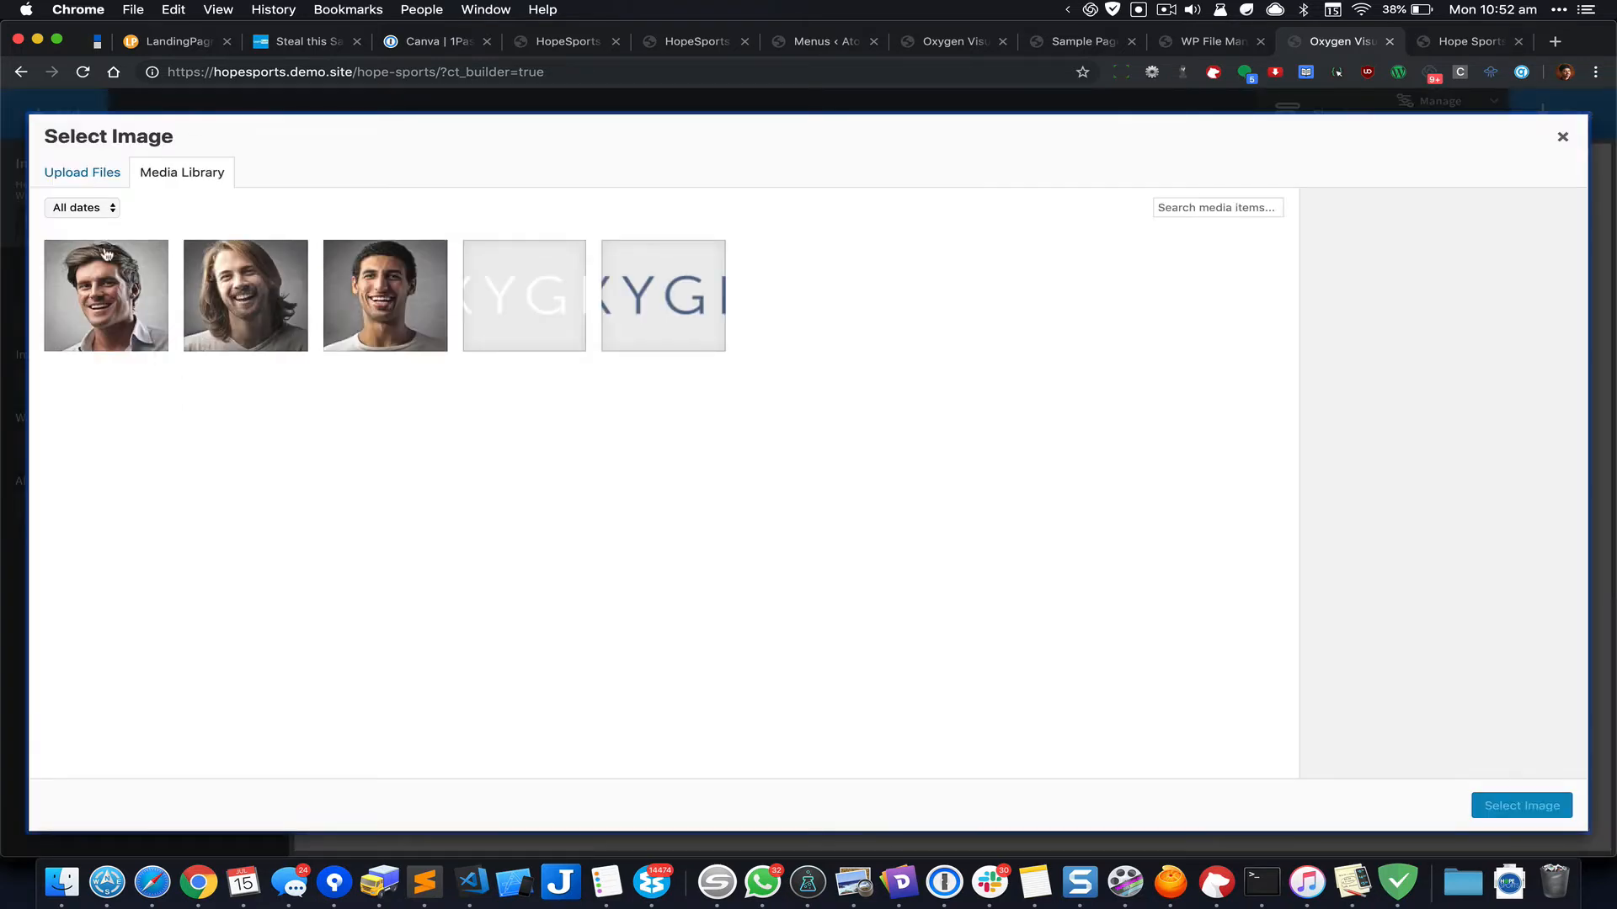
left_click(106, 174)
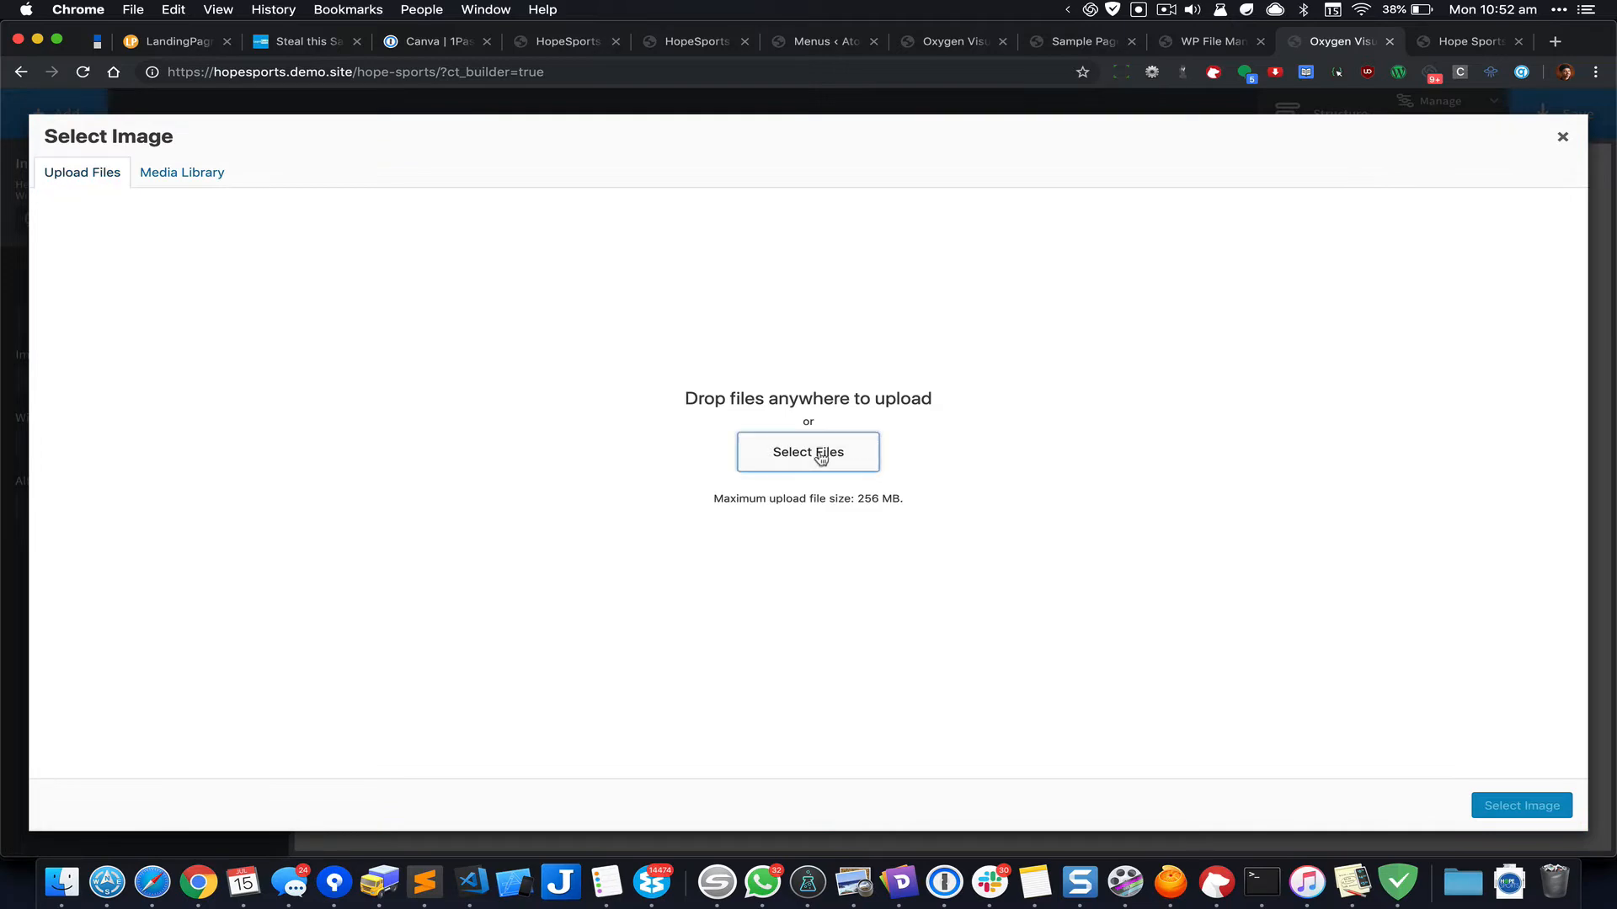
left_click(821, 458)
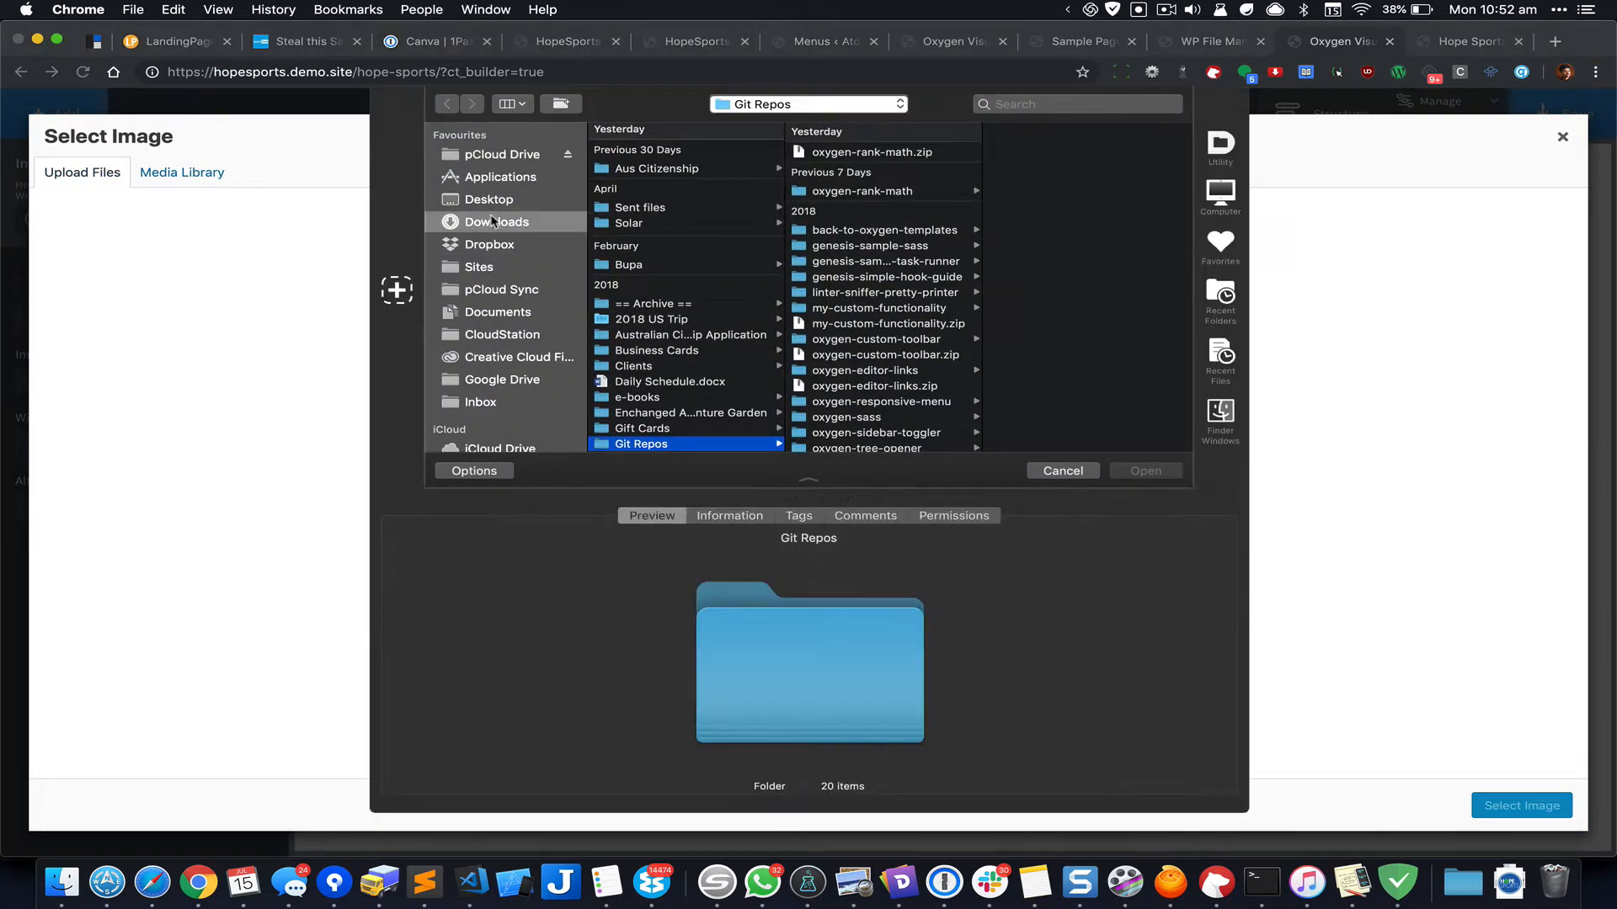
left_click(493, 220)
left_click(696, 166)
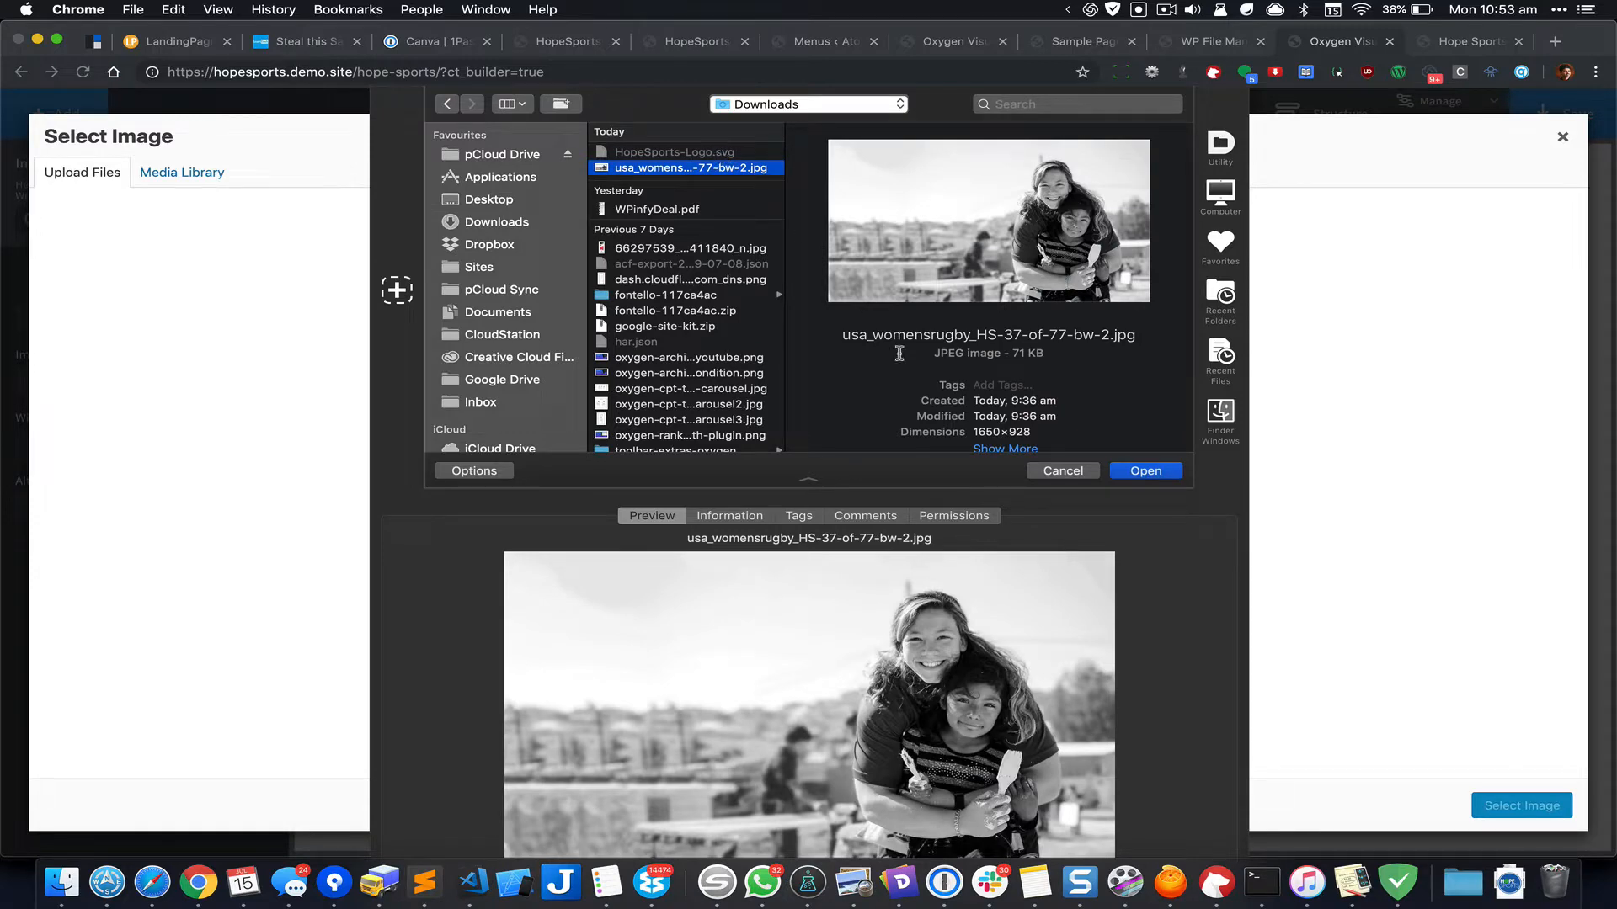
left_click(1065, 471)
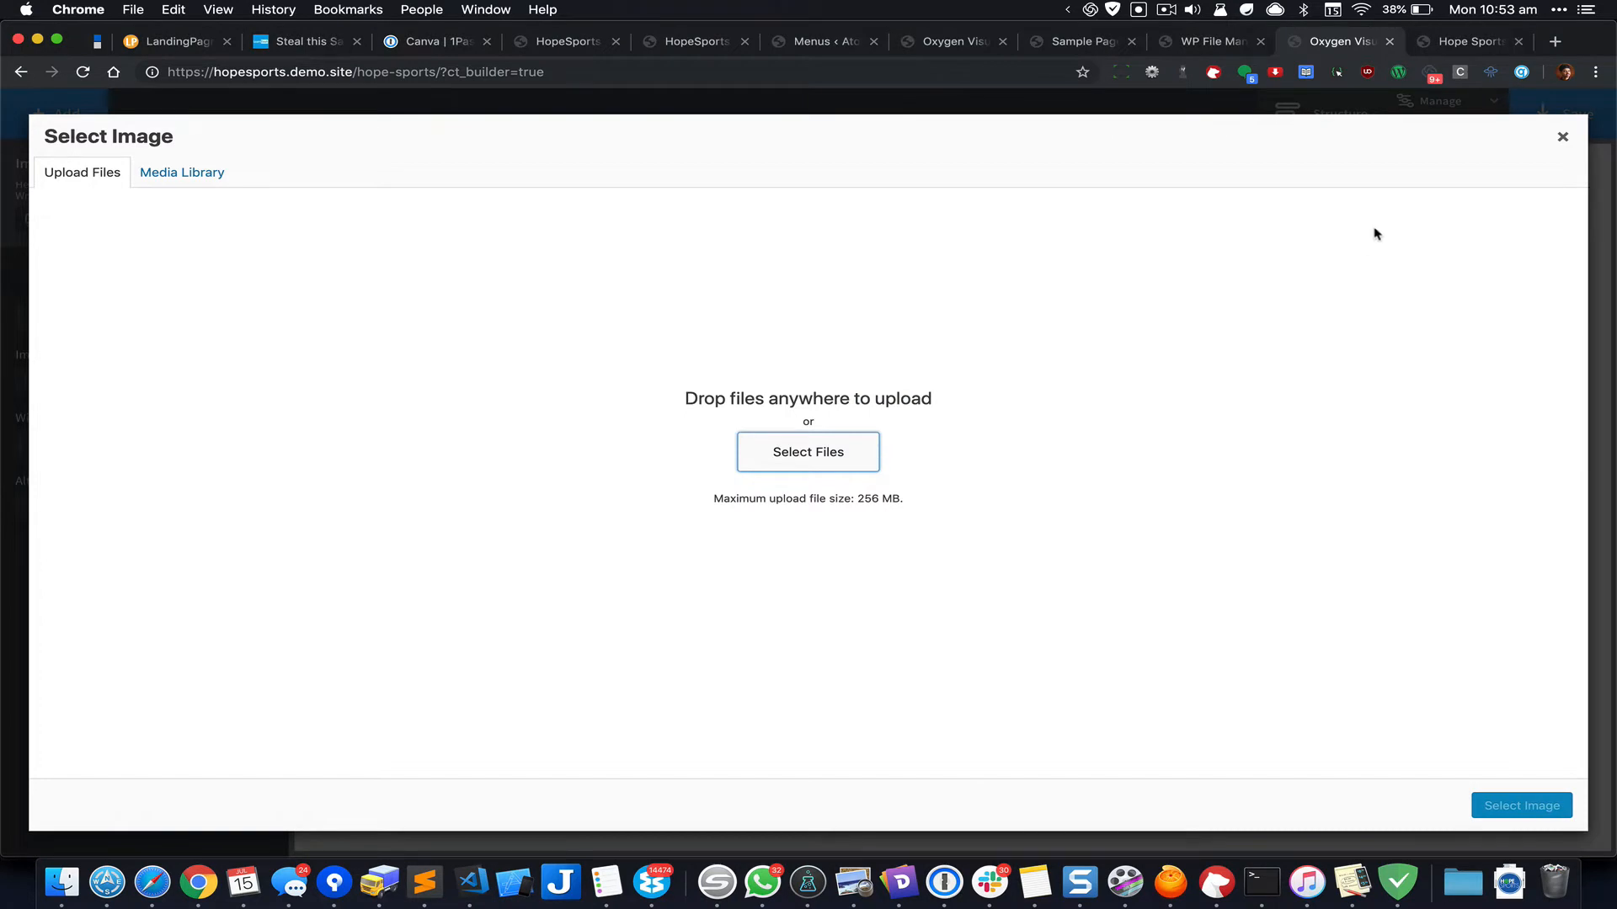
left_click(1562, 137)
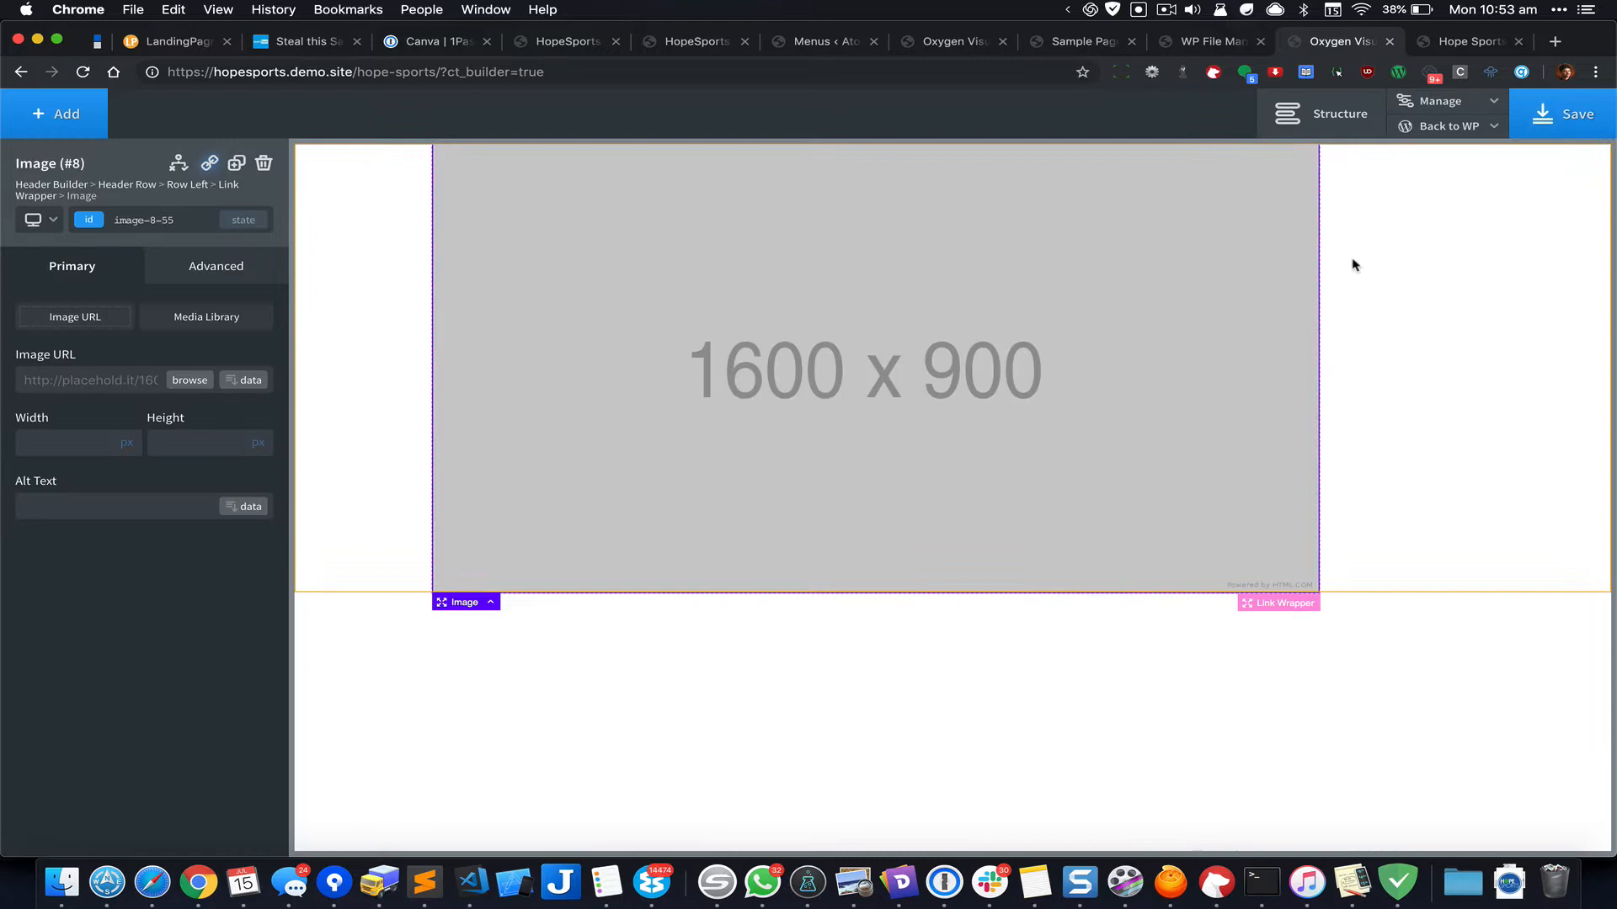
Step: Save the Oxygen layout and open the page's WordPress admin editor in a new tab
left_click(1550, 118)
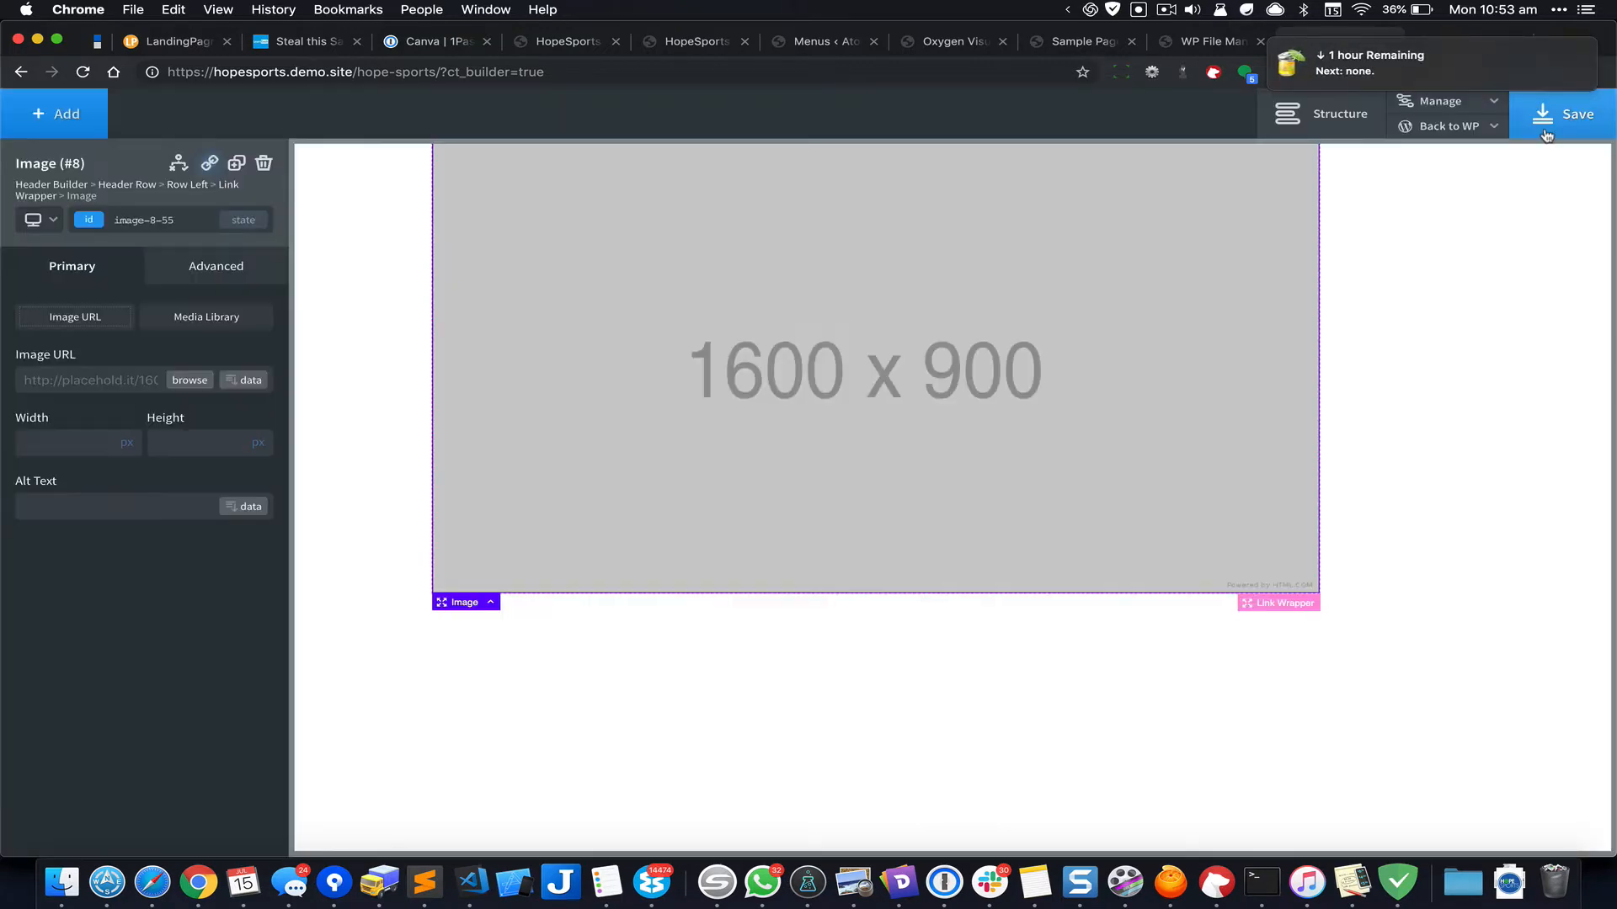
key("ctrl+shift+Tab")
key("ctrl+Tab")
mouse_move(1443, 126)
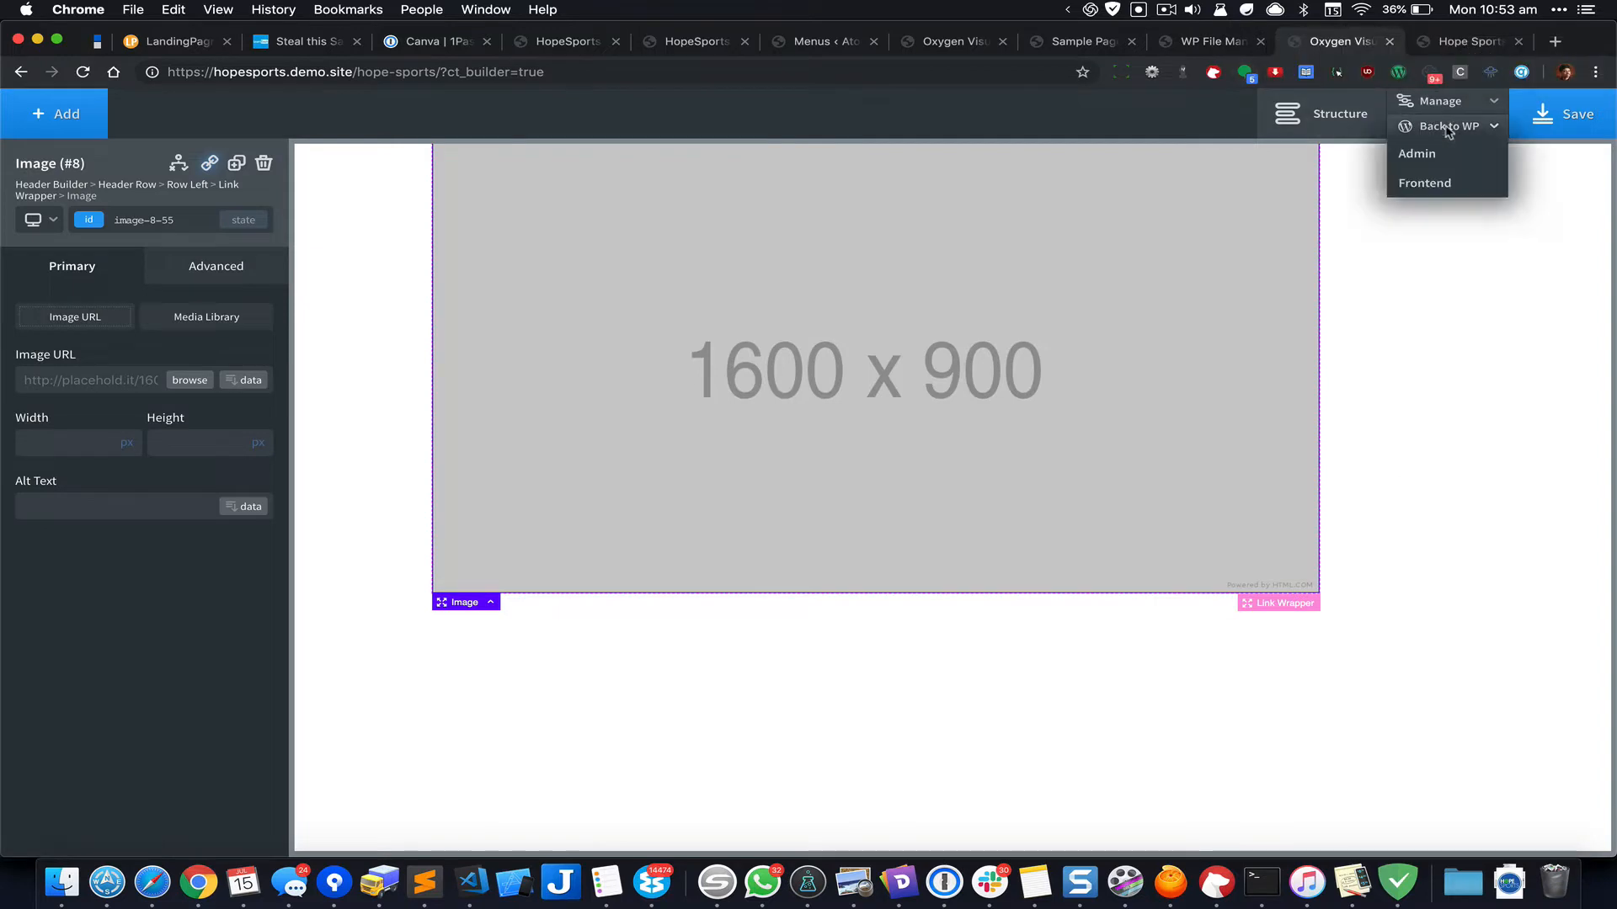
right_click(1398, 157)
left_click(1400, 162)
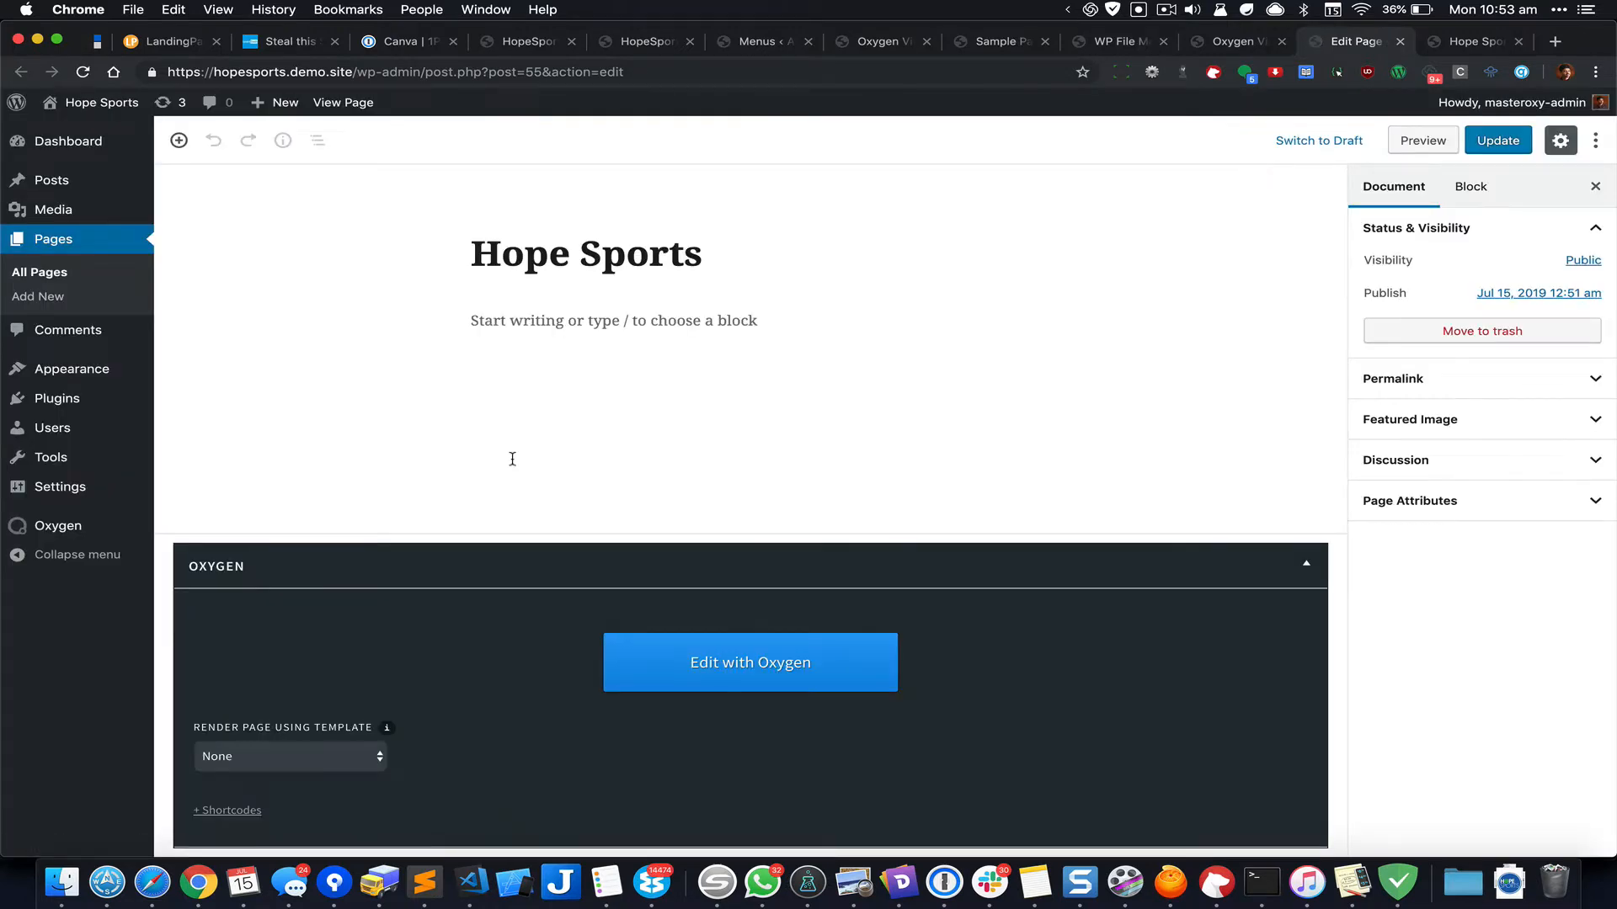
Step: Find the Safe SVG plugin in the WordPress plugin directory, then install and activate it
mouse_move(92, 398)
left_click(192, 426)
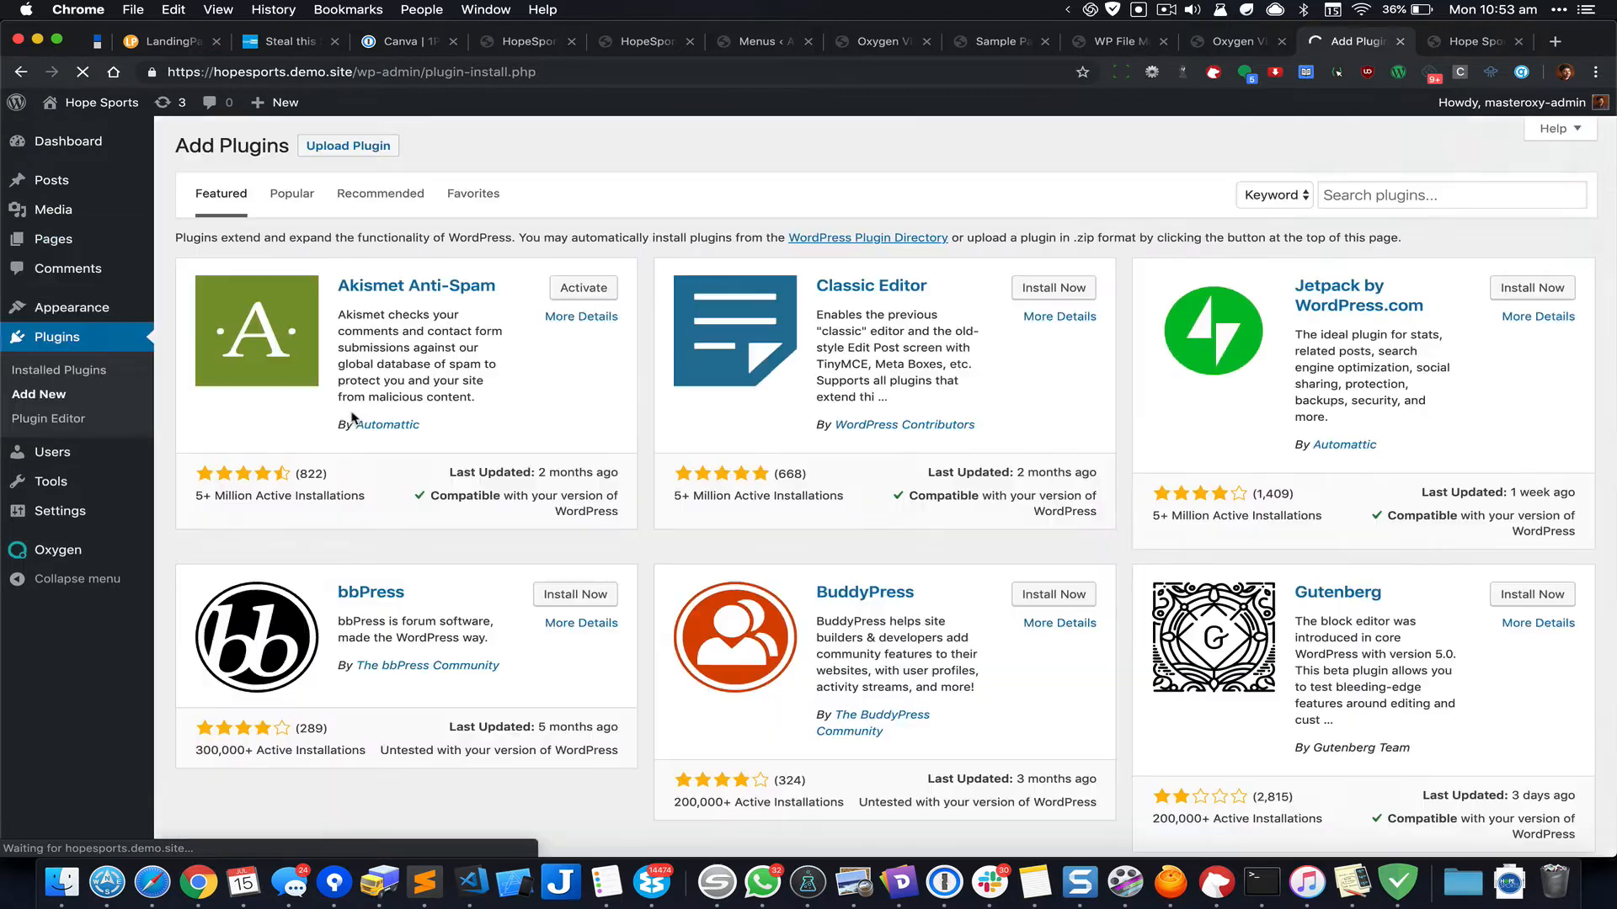
left_click(1363, 195)
type("safe svg")
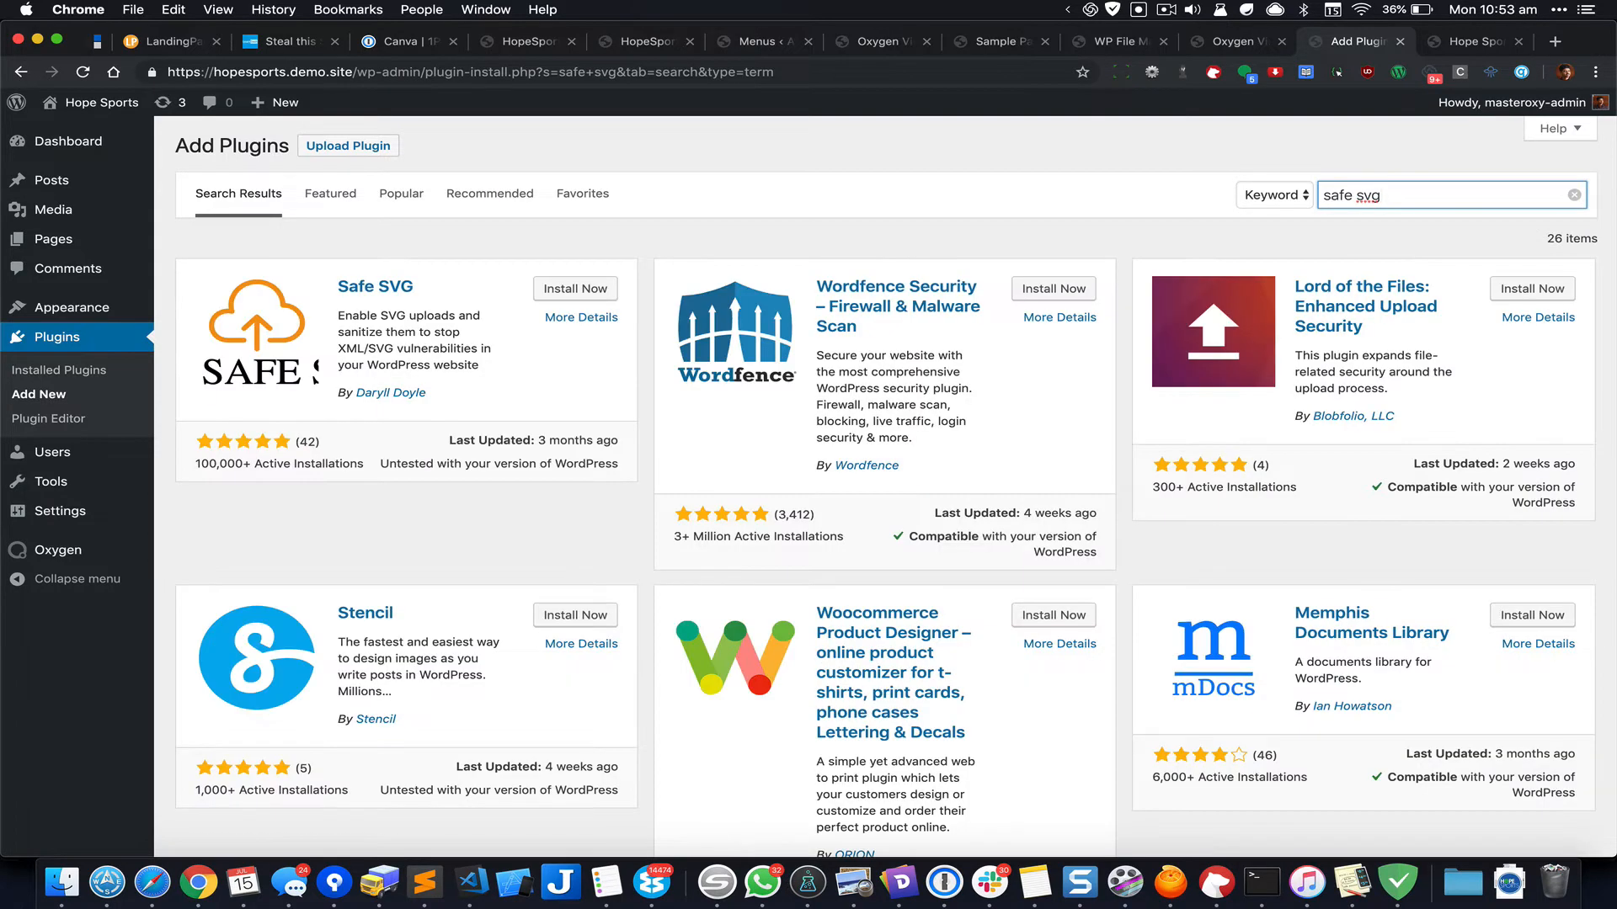
left_click(562, 290)
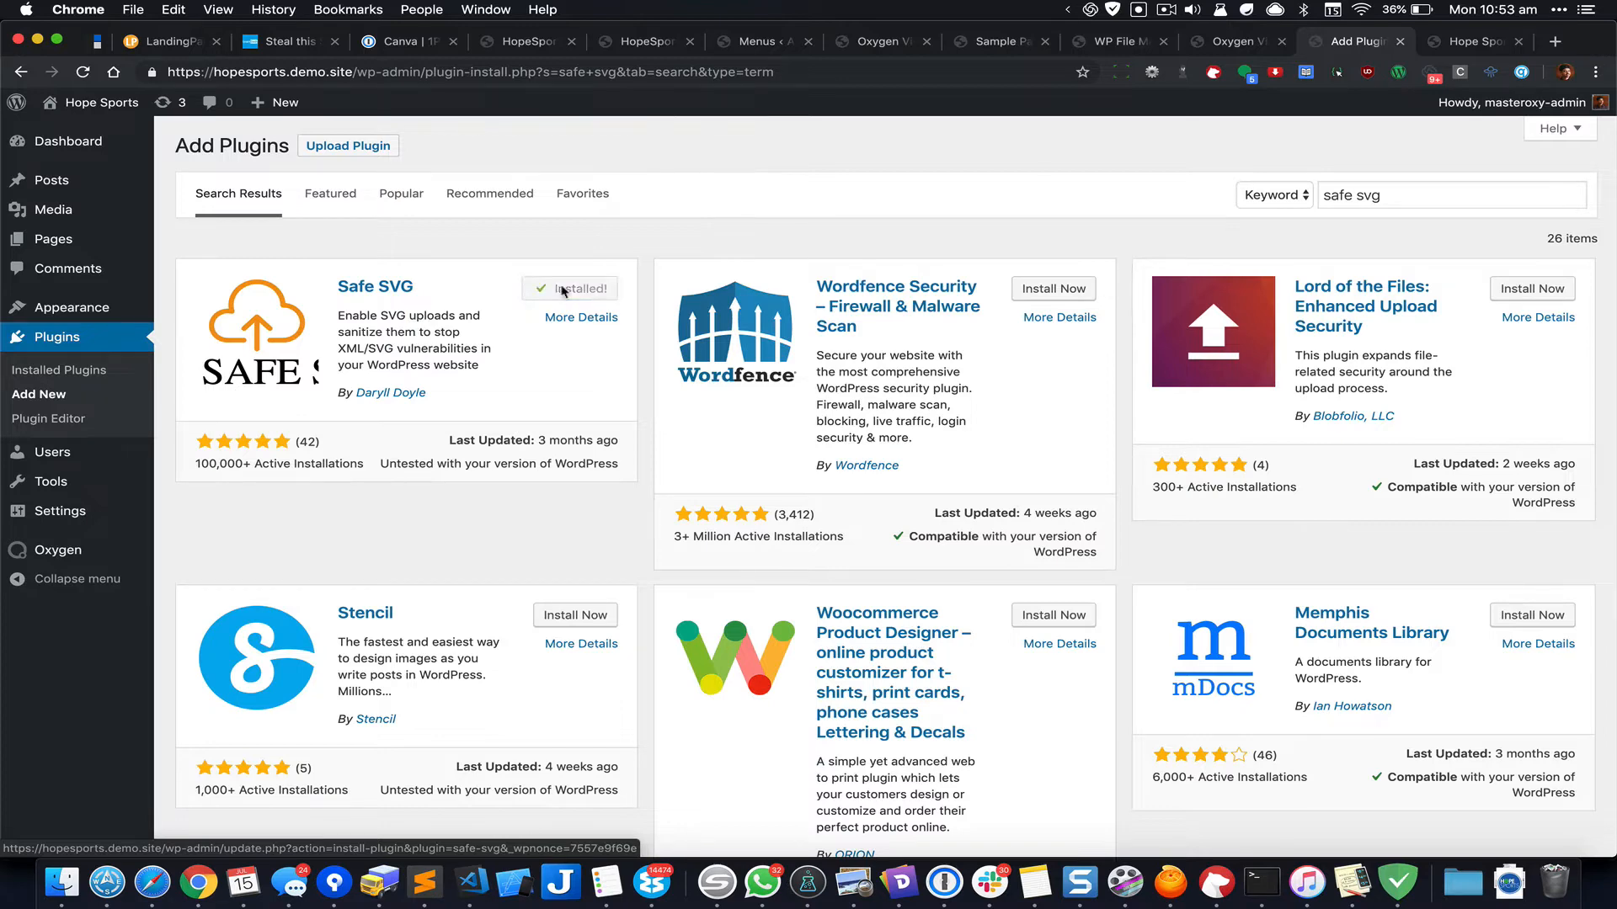
left_click(599, 289)
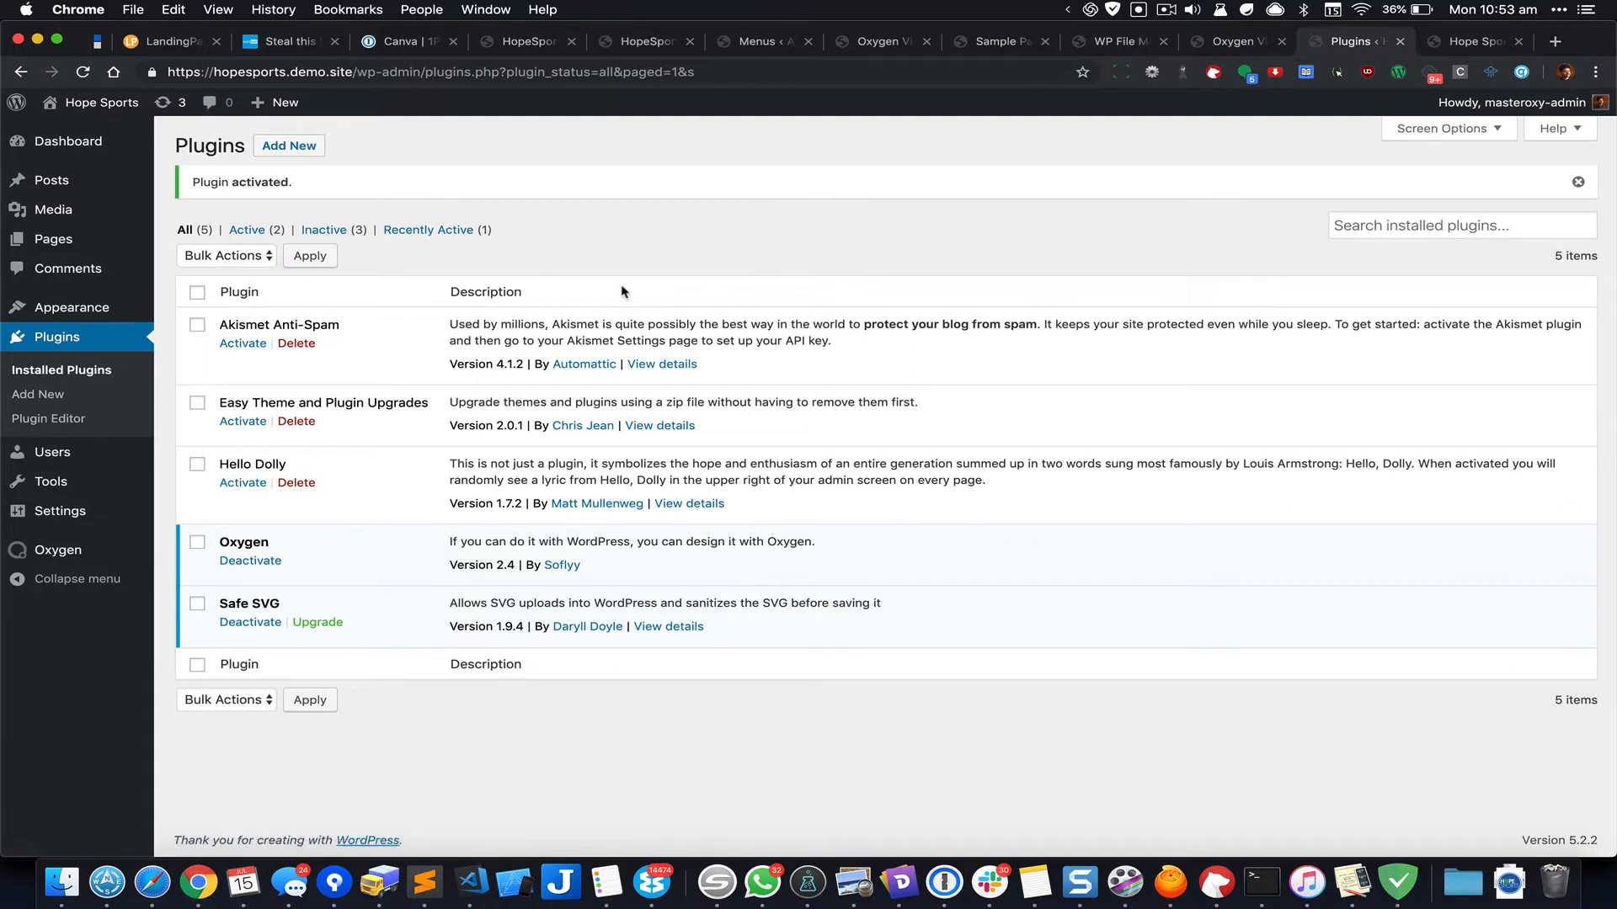
Step: Upload HopeSports-Logo.svg and usa_womensrugby_HS-37-of-77-bw-2.jpg from the Downloads folder in Path Finder to the WordPress media library
mouse_move(123, 230)
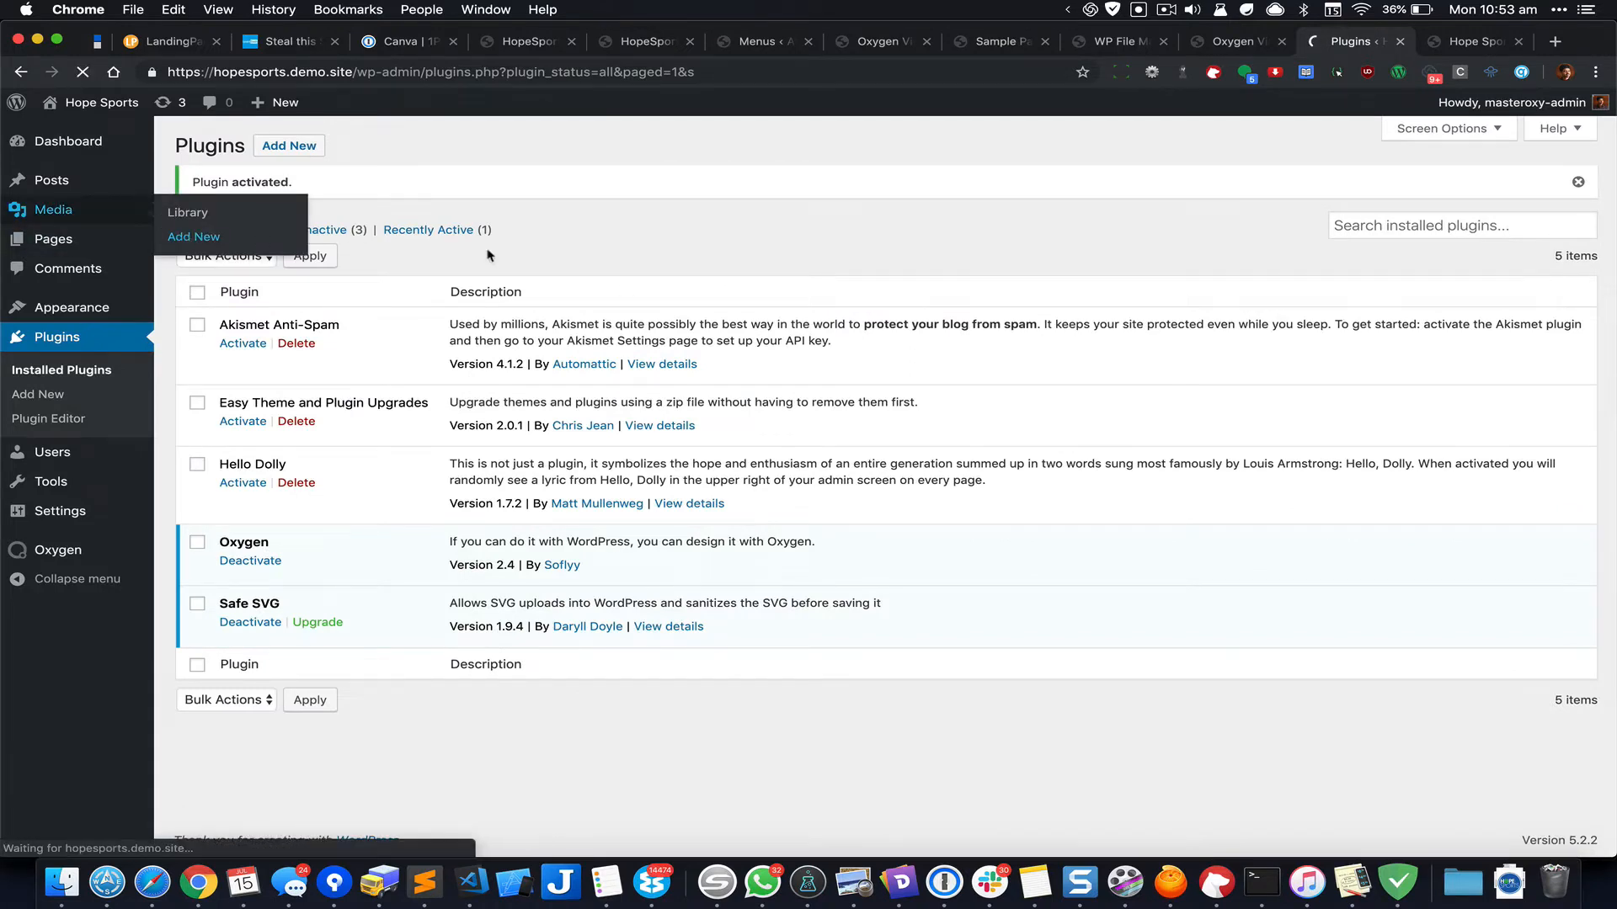
left_click(181, 237)
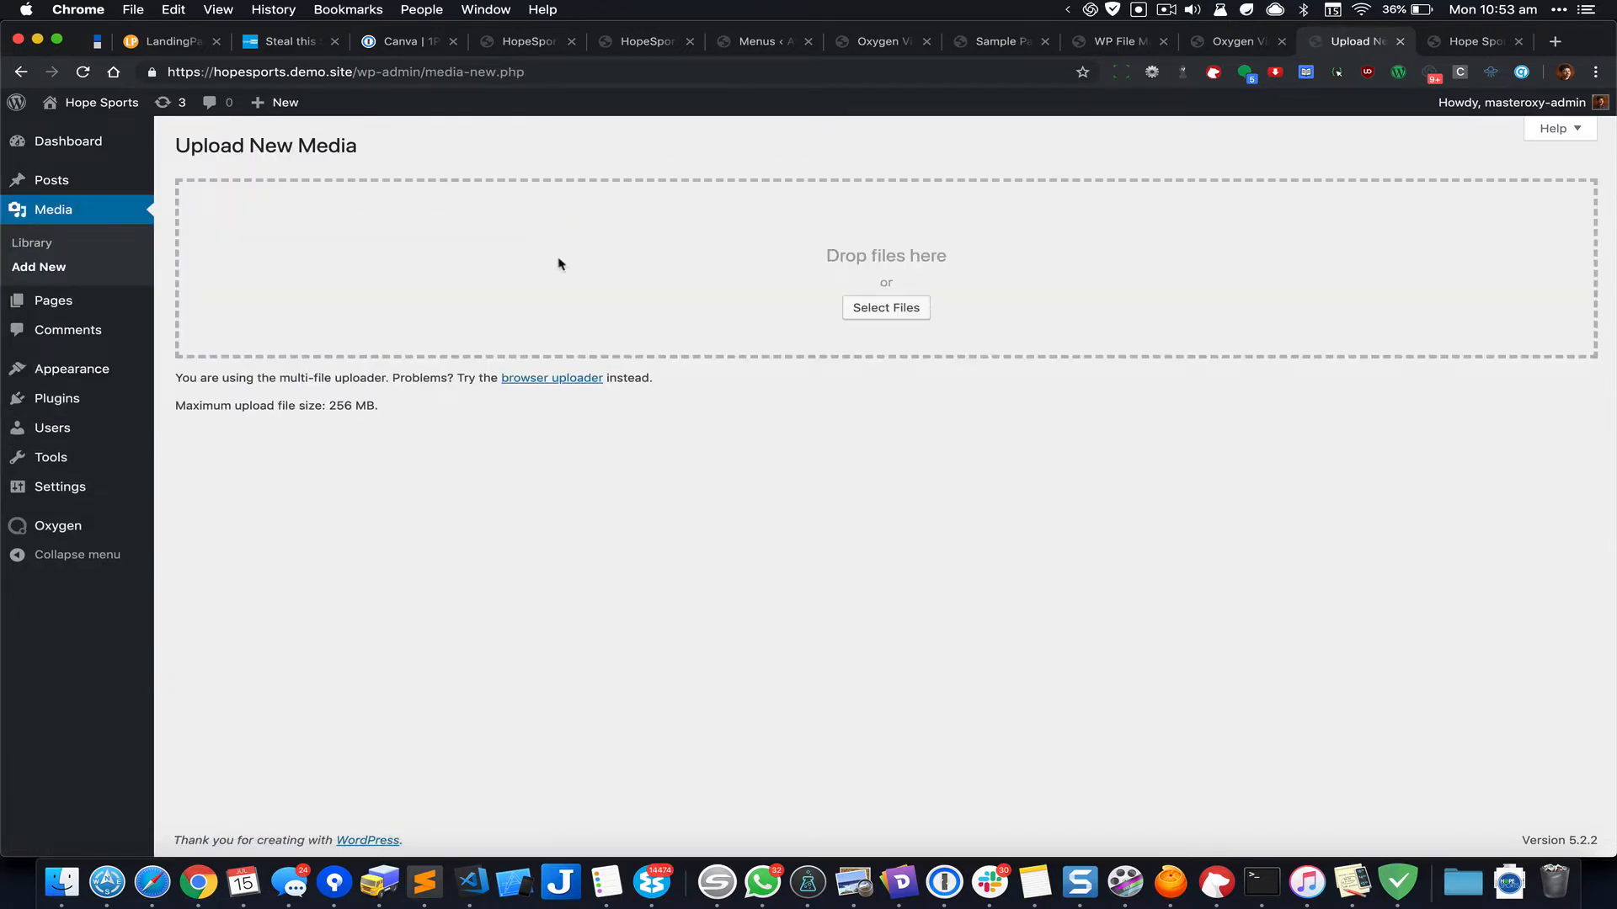
key("super+Tab")
key("super+Tab")
key("super+Tab")
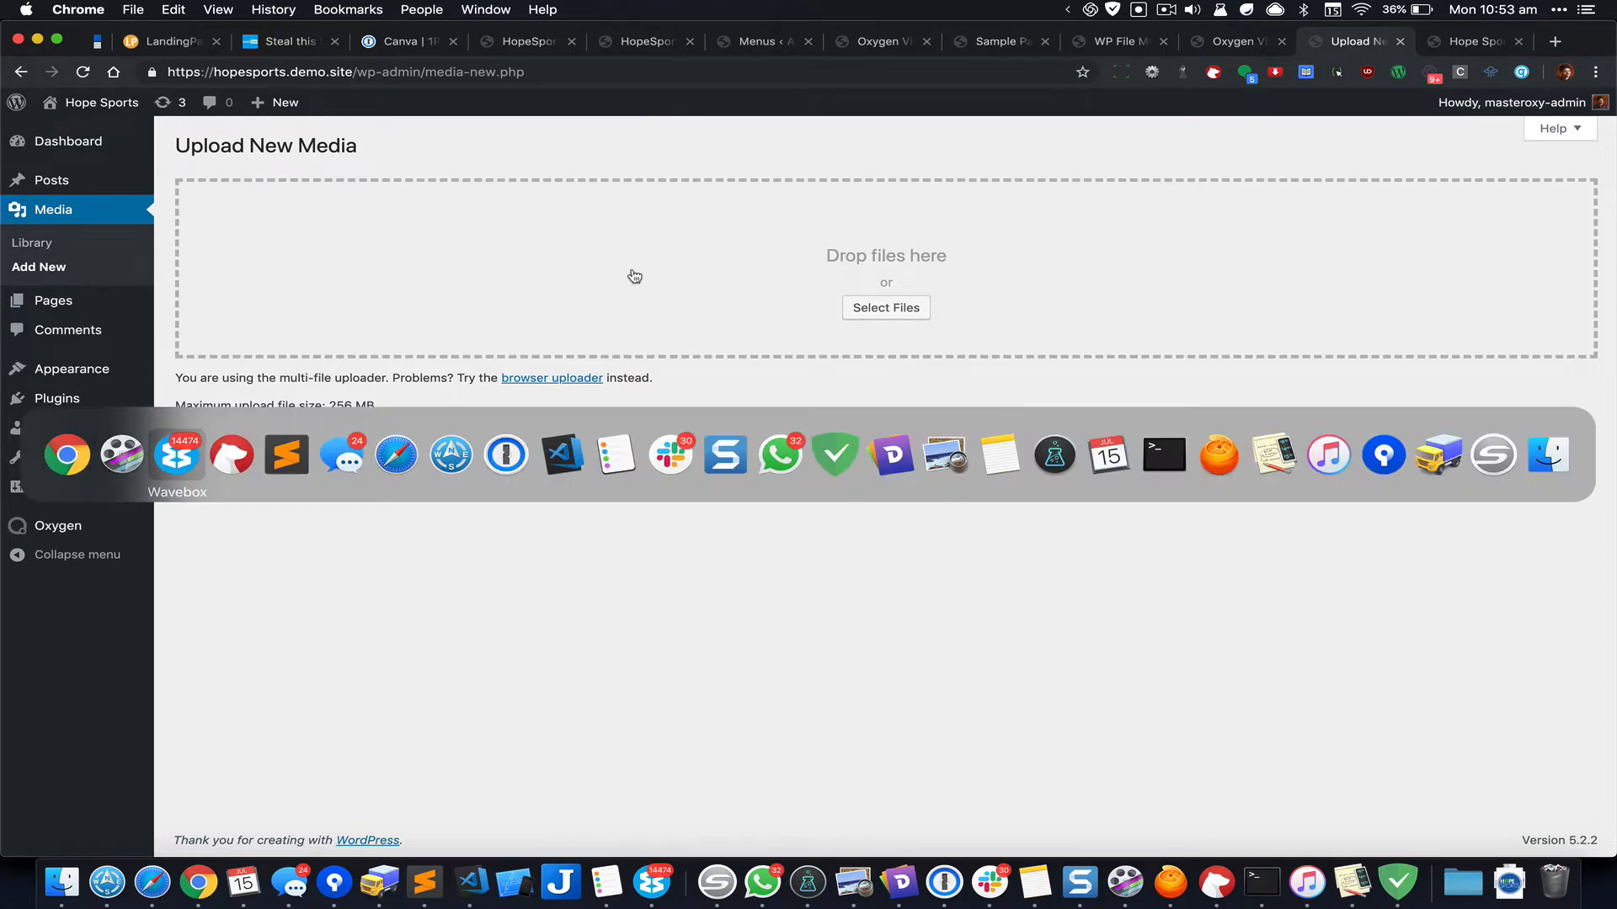
key("super+Tab")
key("super+Tab")
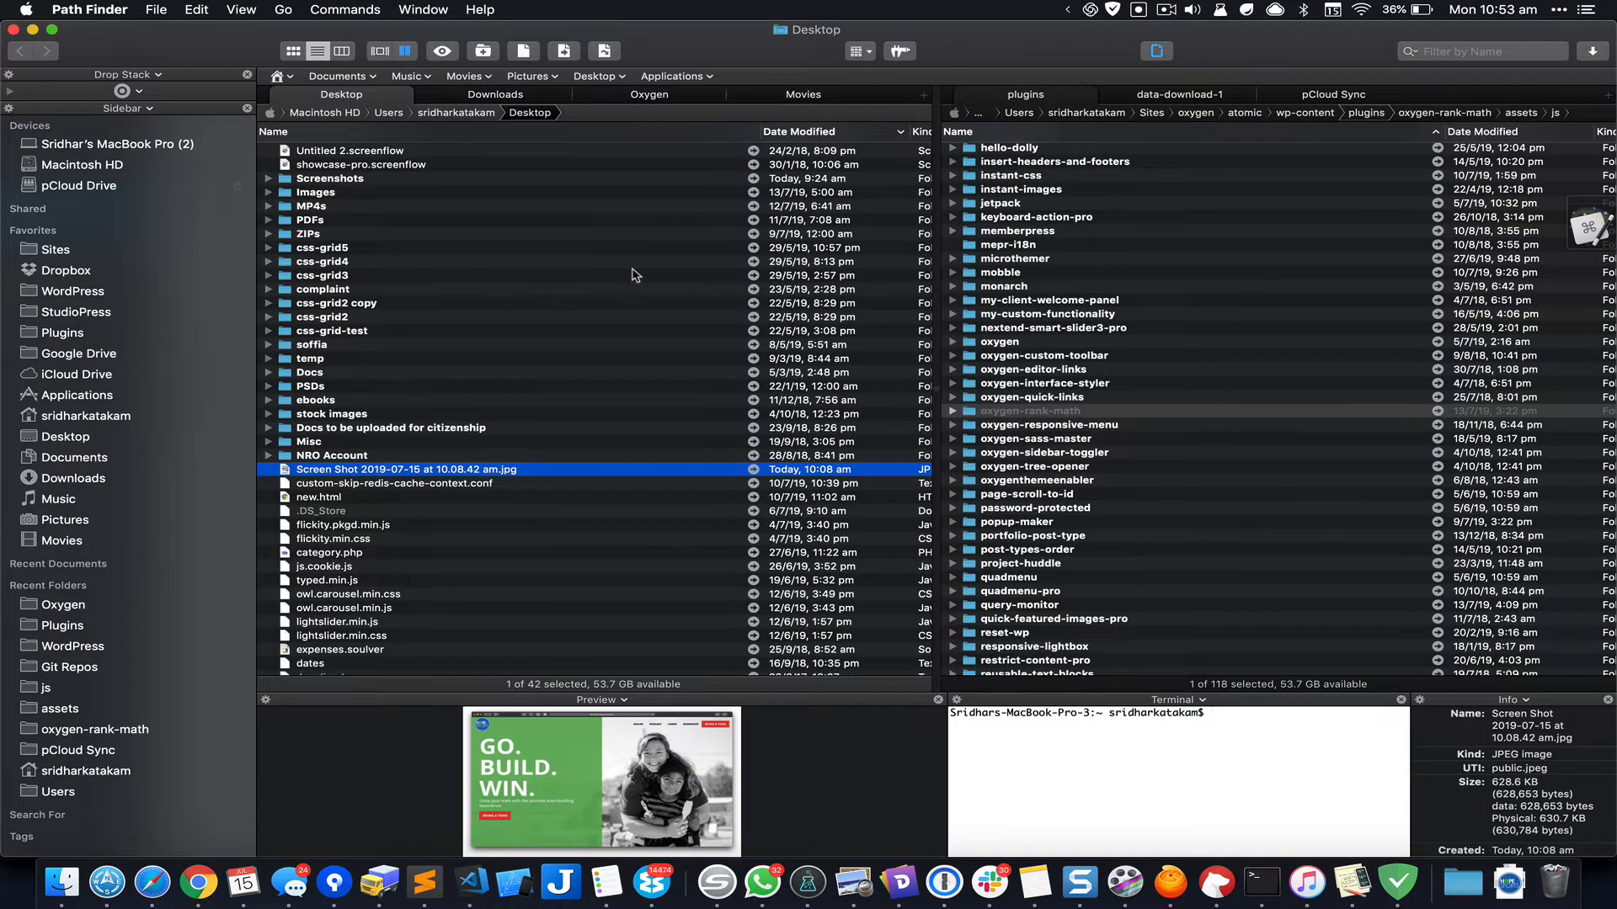
left_click(530, 97)
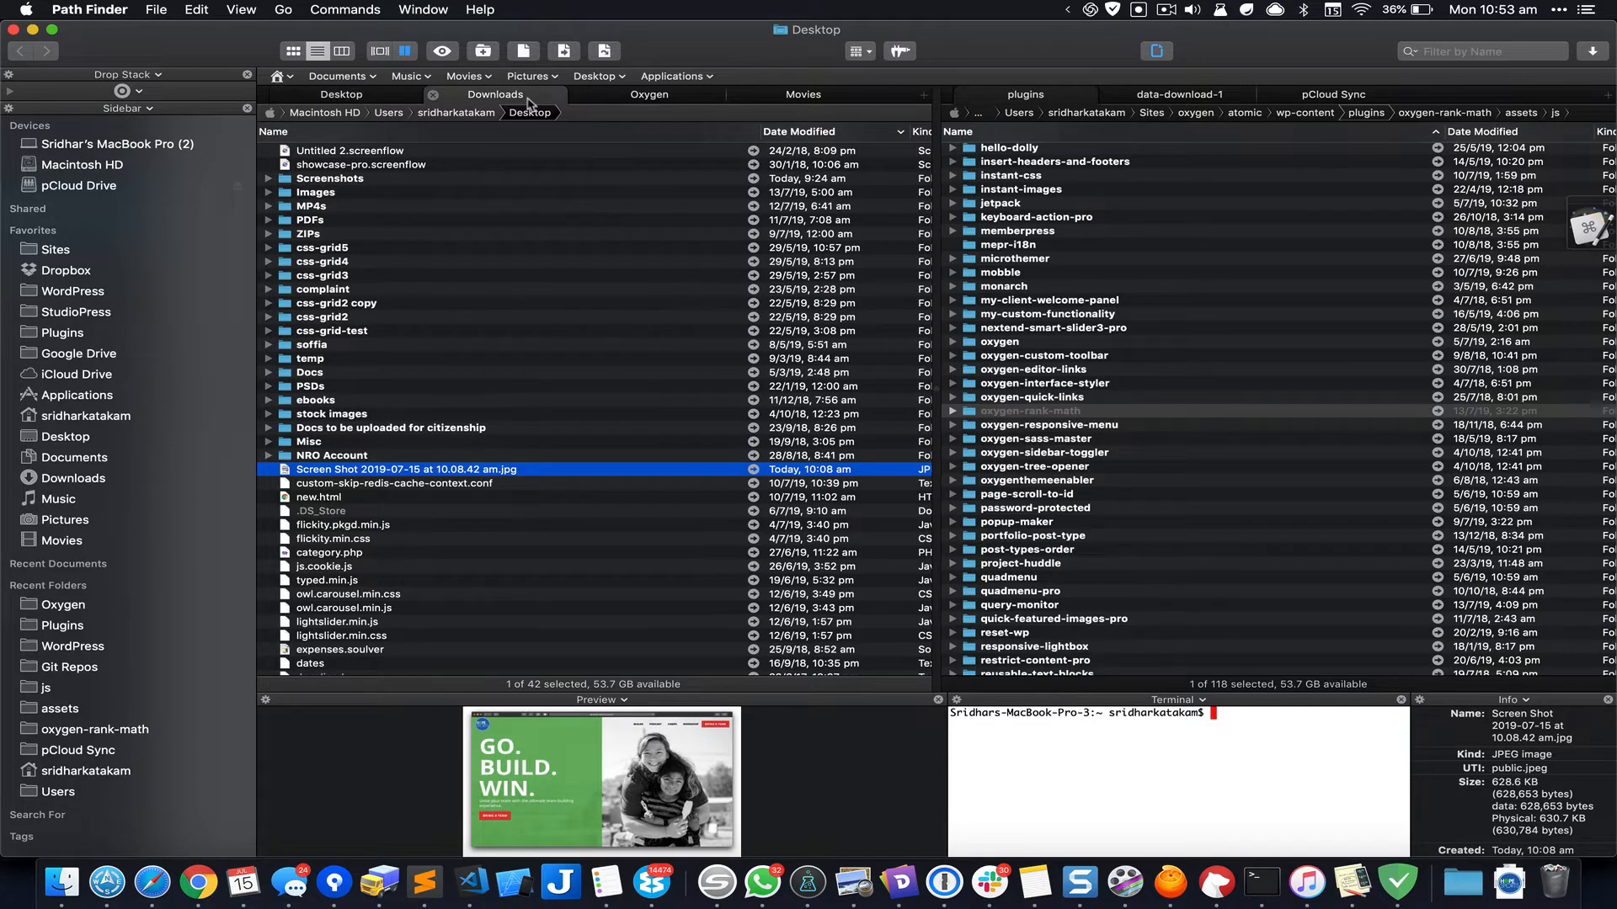
key("shift+Down")
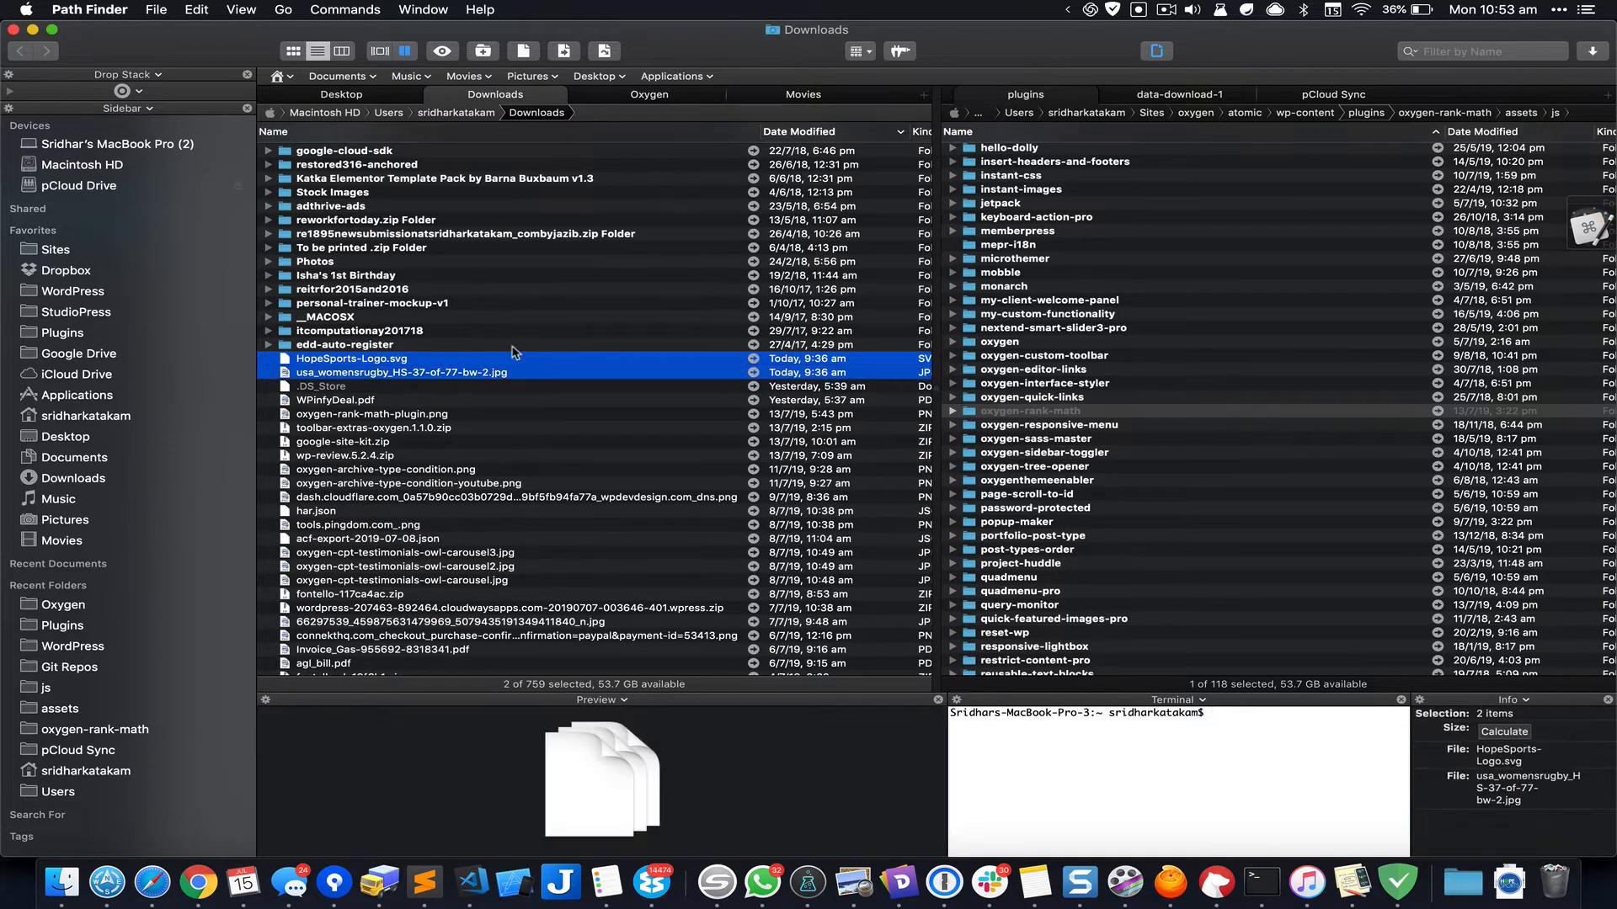
left_click_drag(434, 375, 1573, 455)
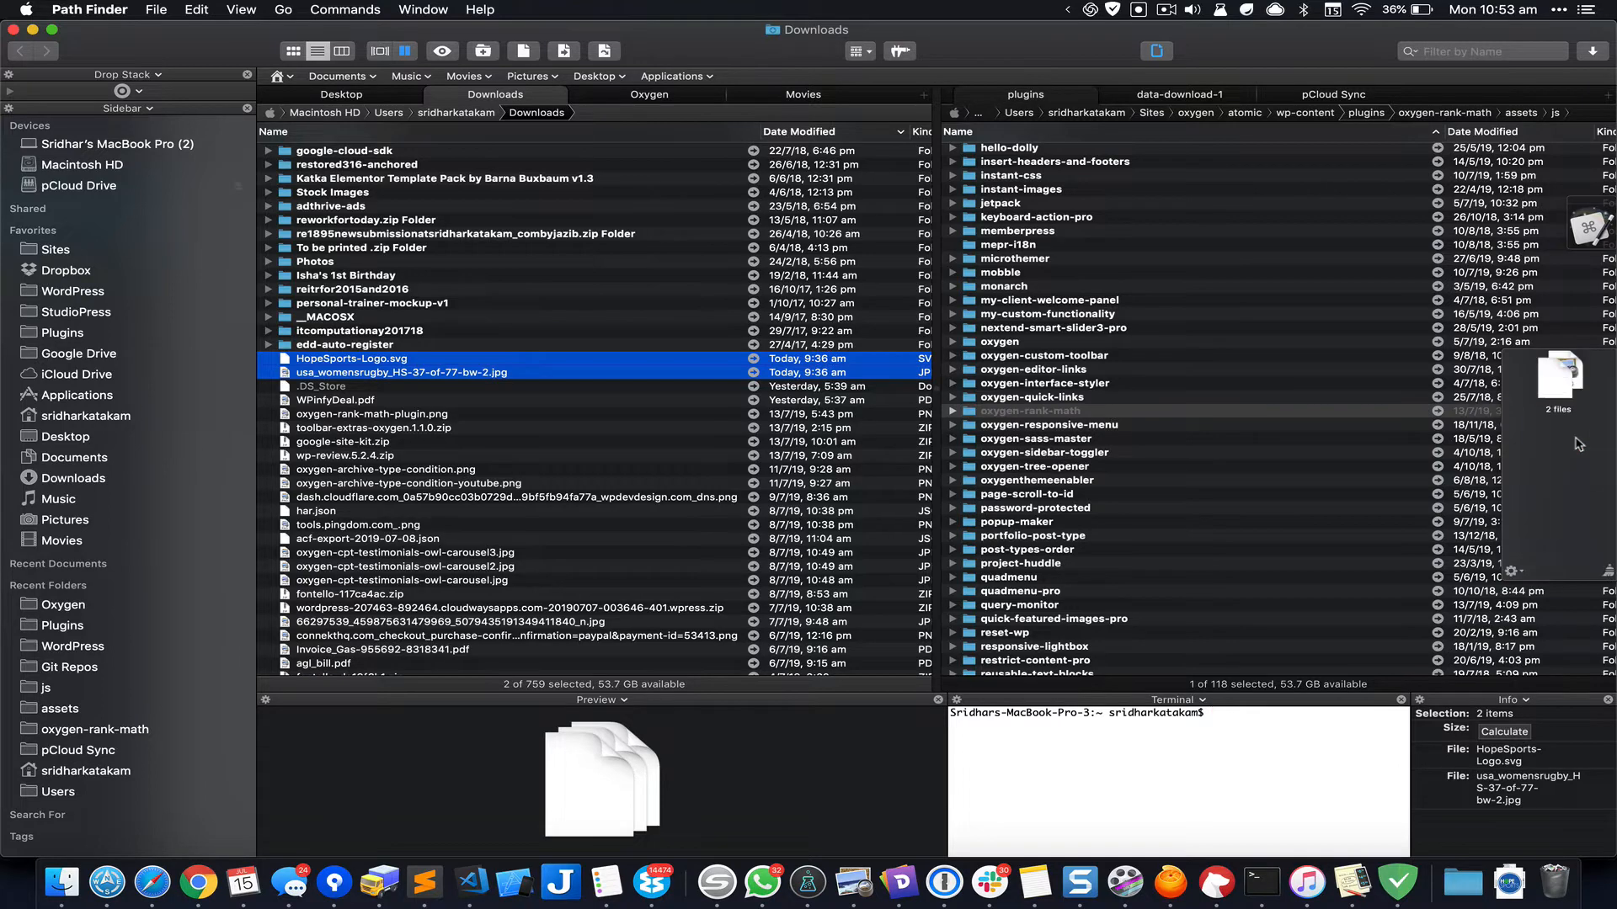
key("super+Tab")
left_click_drag(1560, 378, 1101, 317)
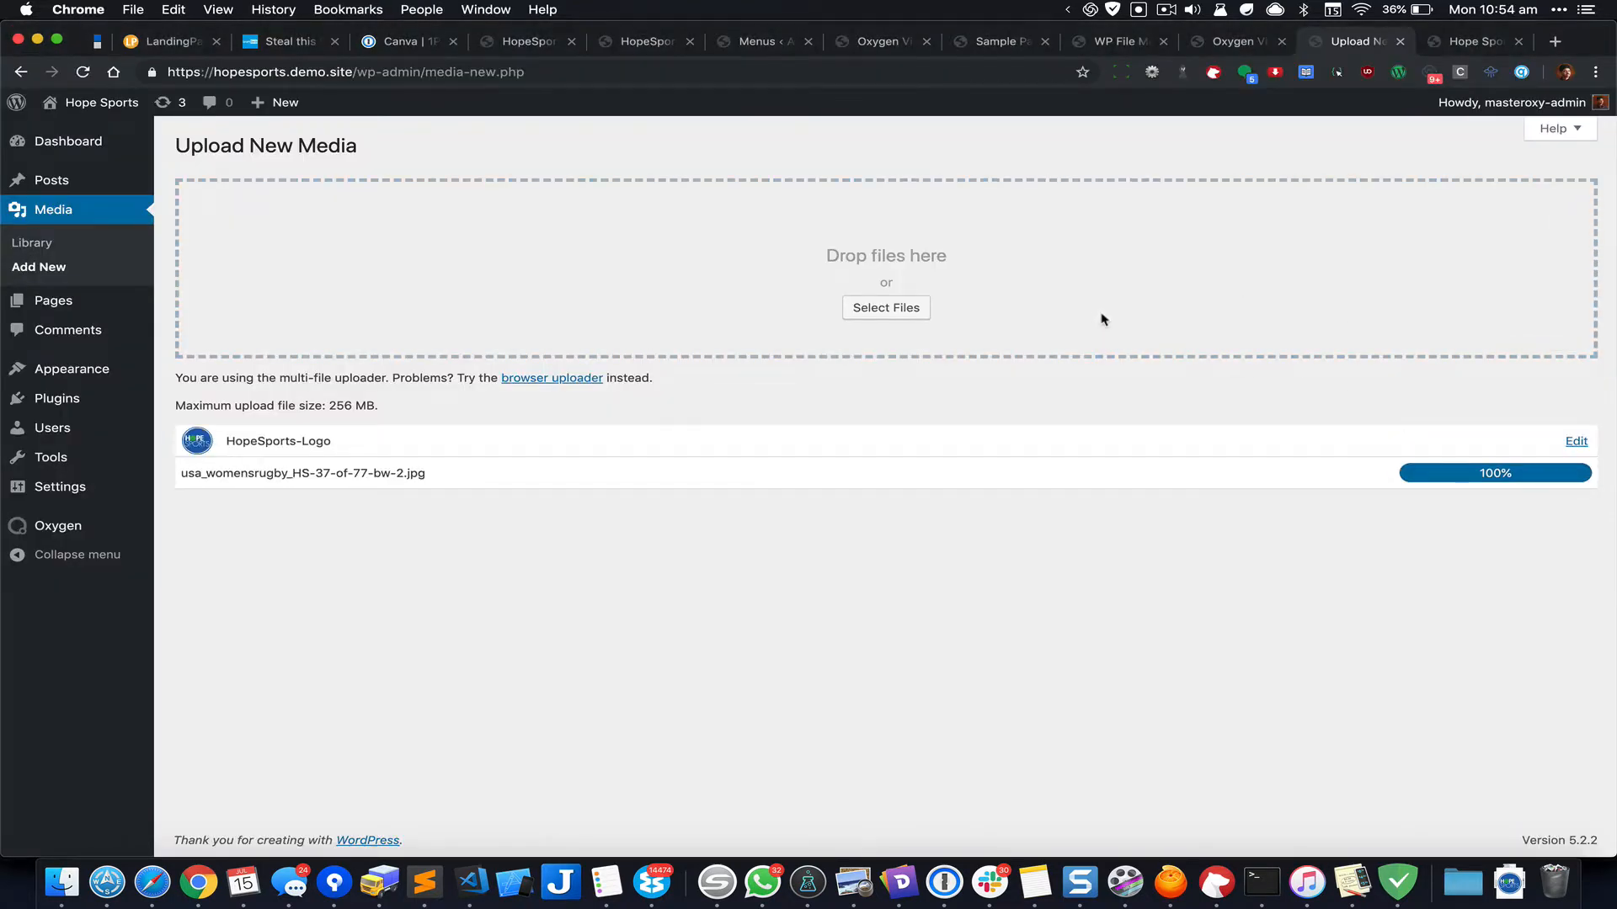
Step: Reload the Oxygen builder page and replace the header's placeholder image with HopeSports-Logo.svg from the media library
left_click(1241, 42)
key("super+r")
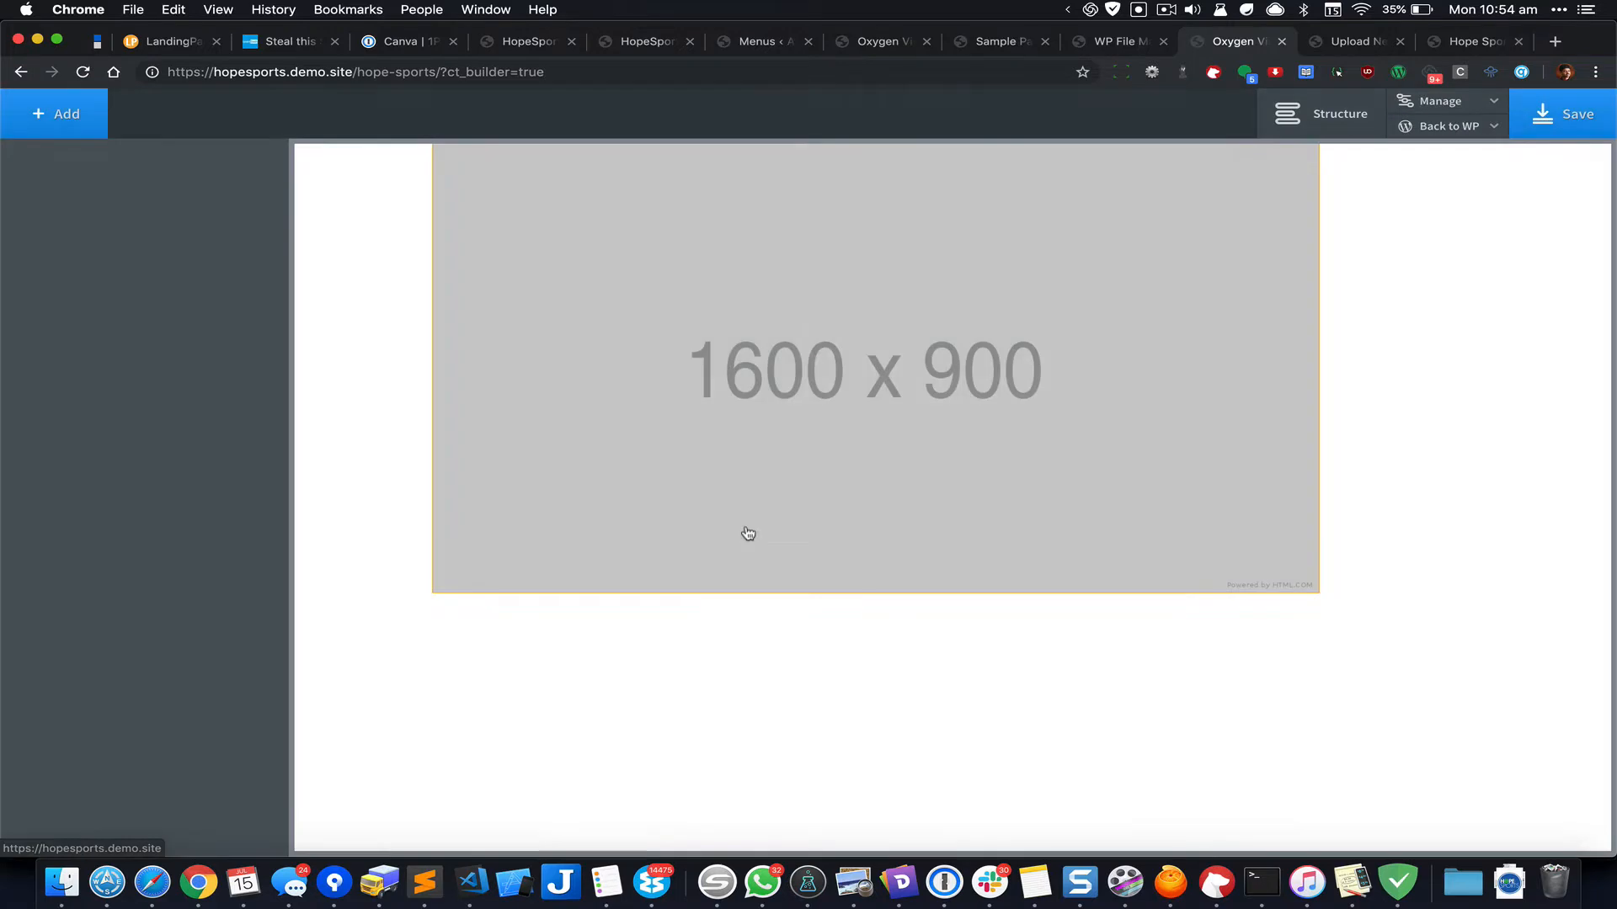
left_click(804, 377)
left_click(190, 380)
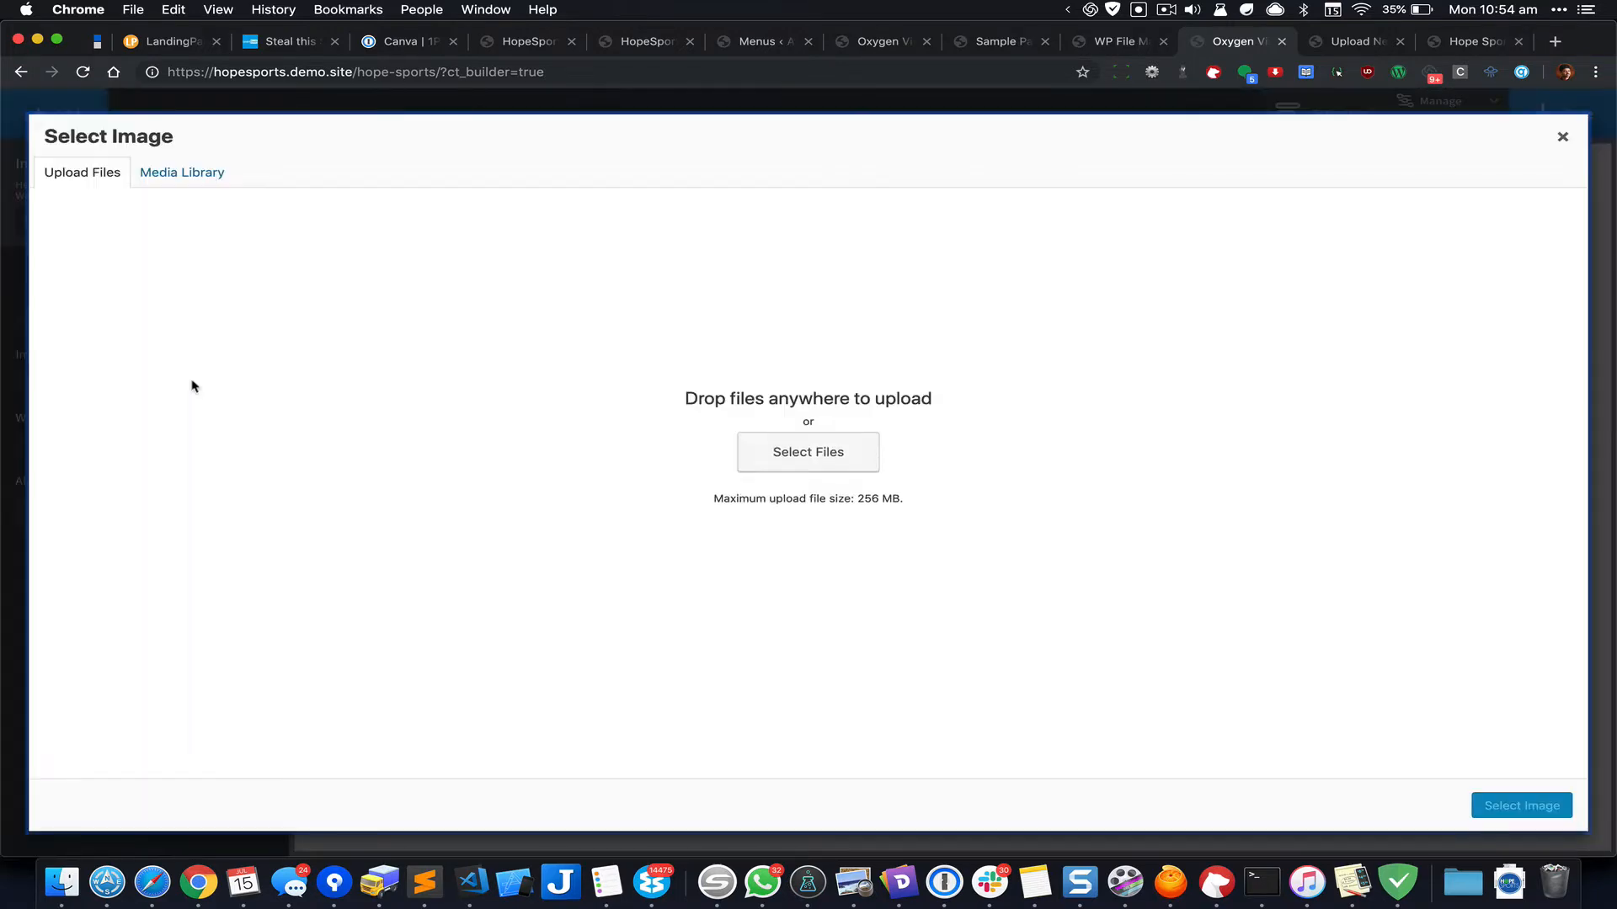
left_click(187, 174)
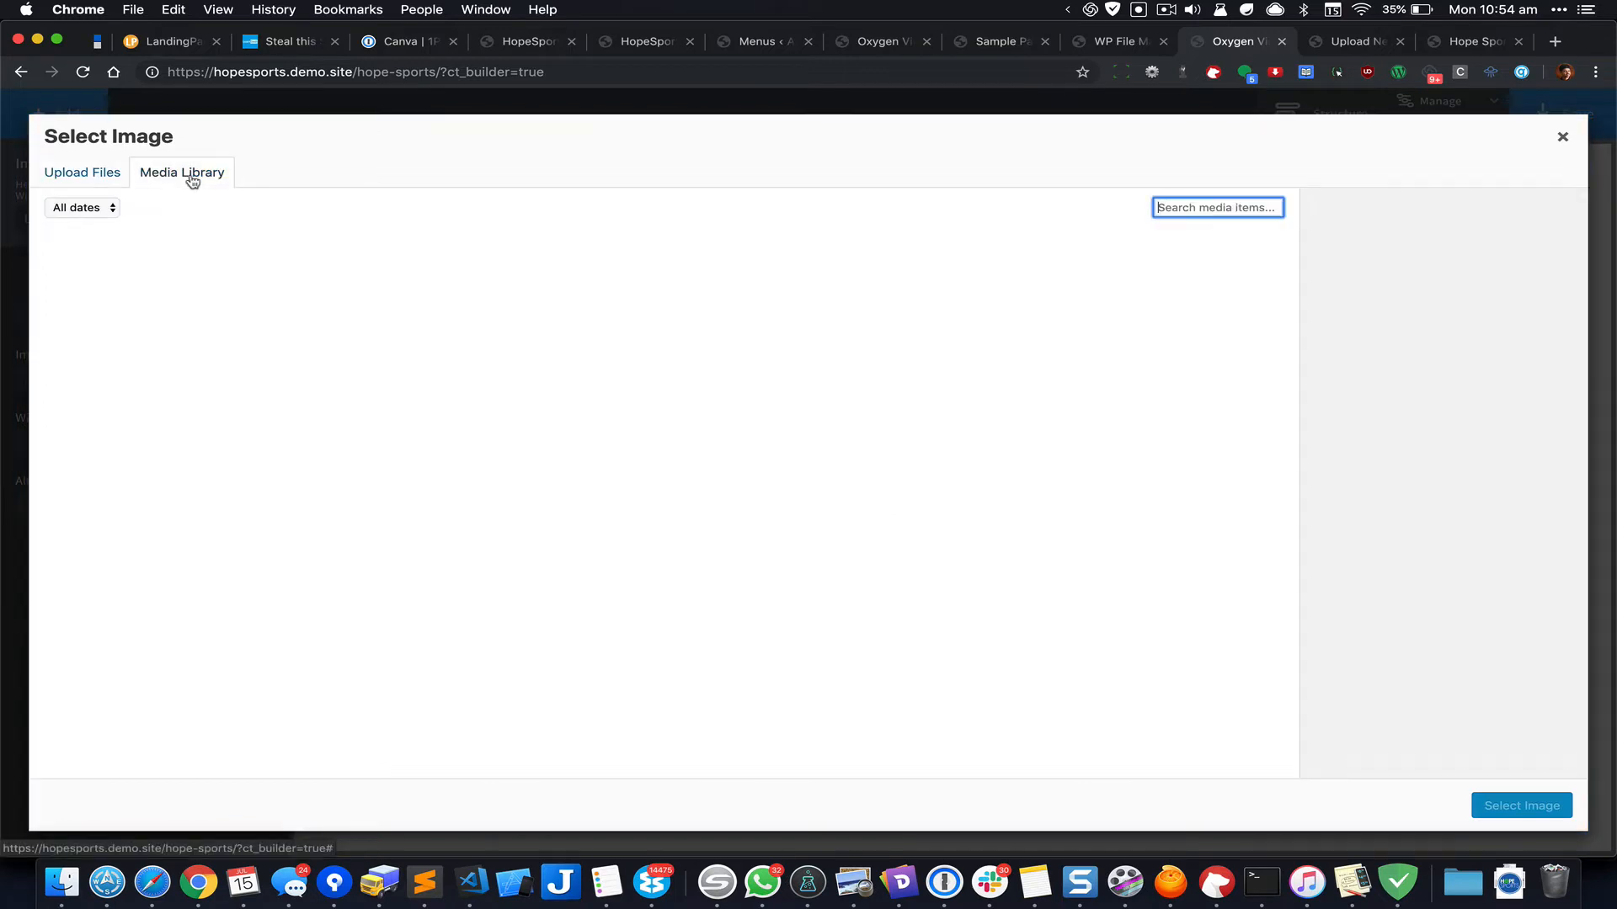
left_click(120, 305)
left_click(208, 303)
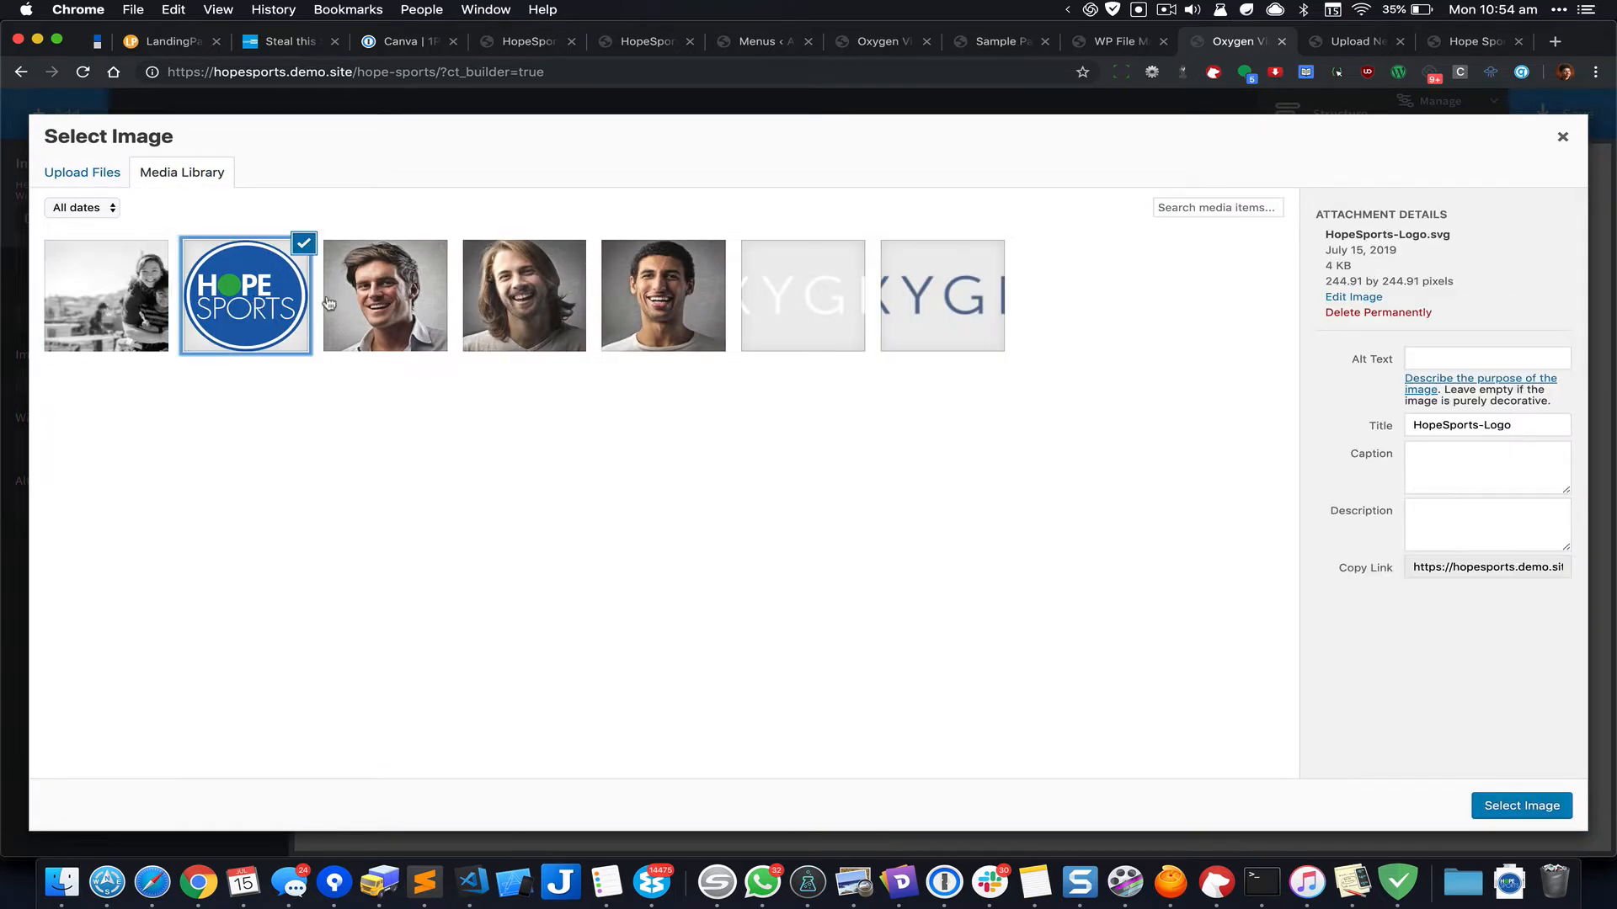
left_click(1511, 808)
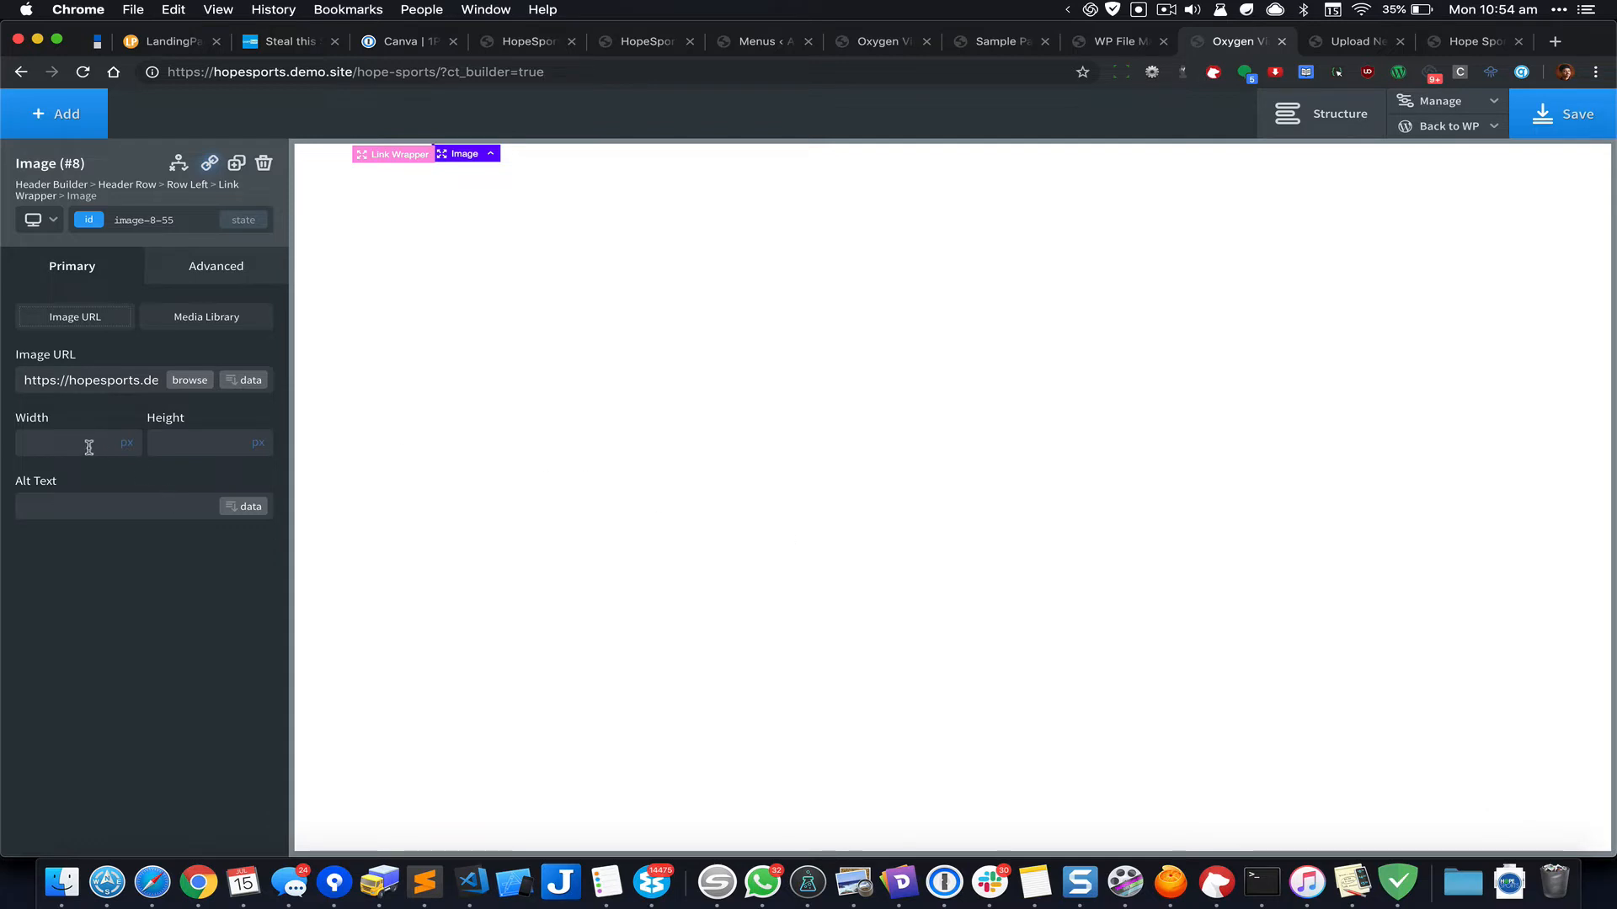
Step: Set the header logo image's width and height to 100 px each
left_click(28, 442)
type("100")
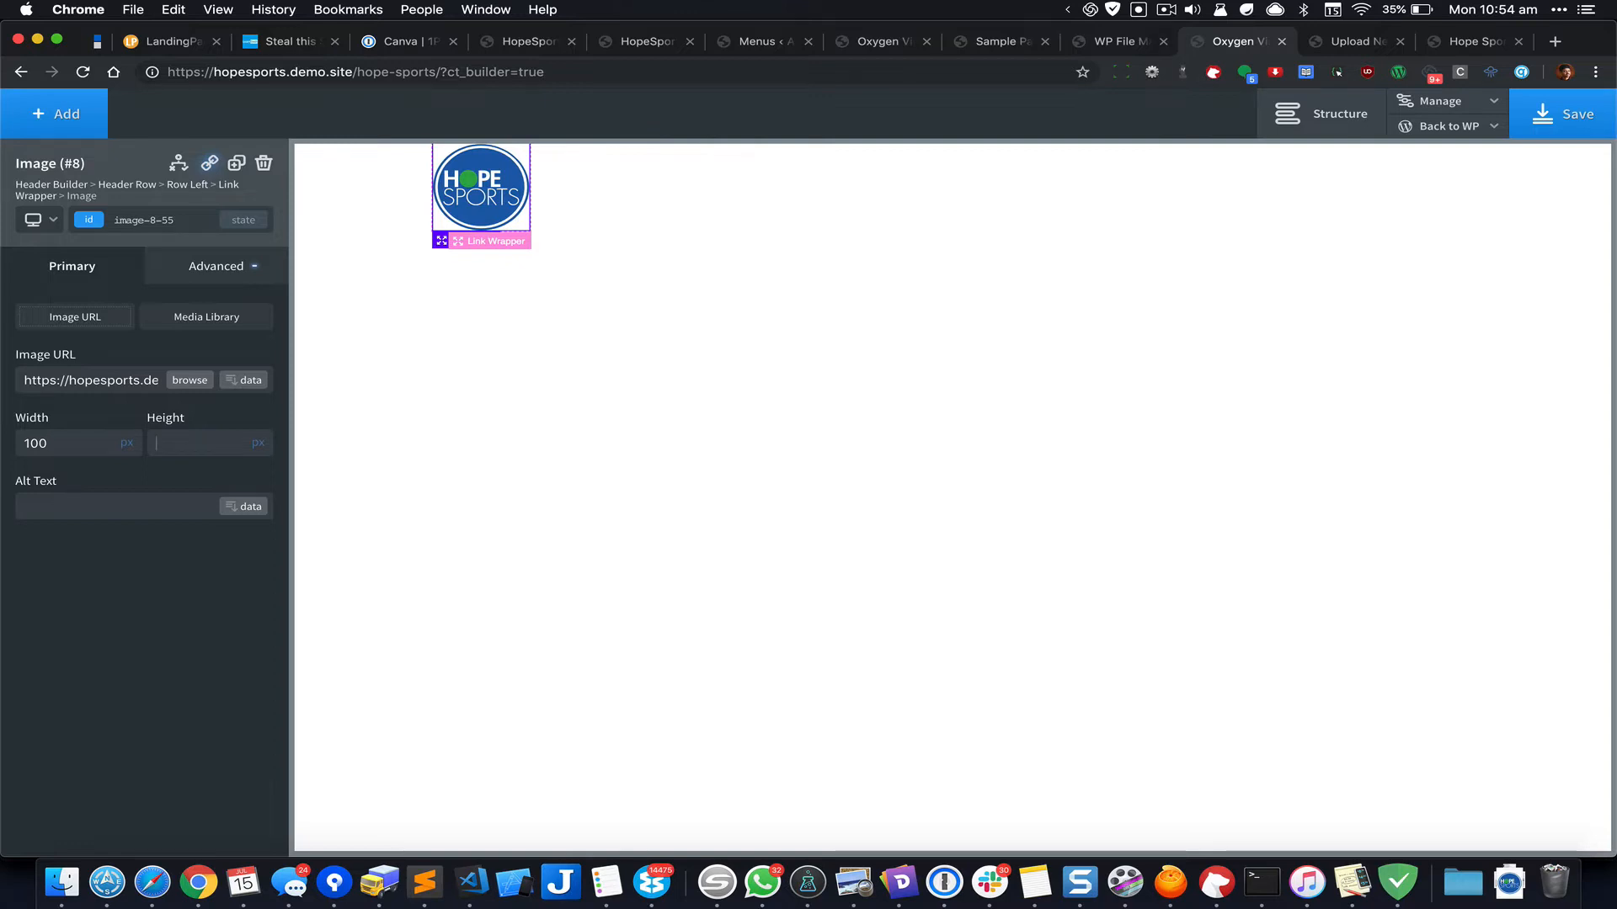
type("100")
Step: Add a Menu component and move it out of the Link Wrapper into the header's Row Right
left_click(69, 117)
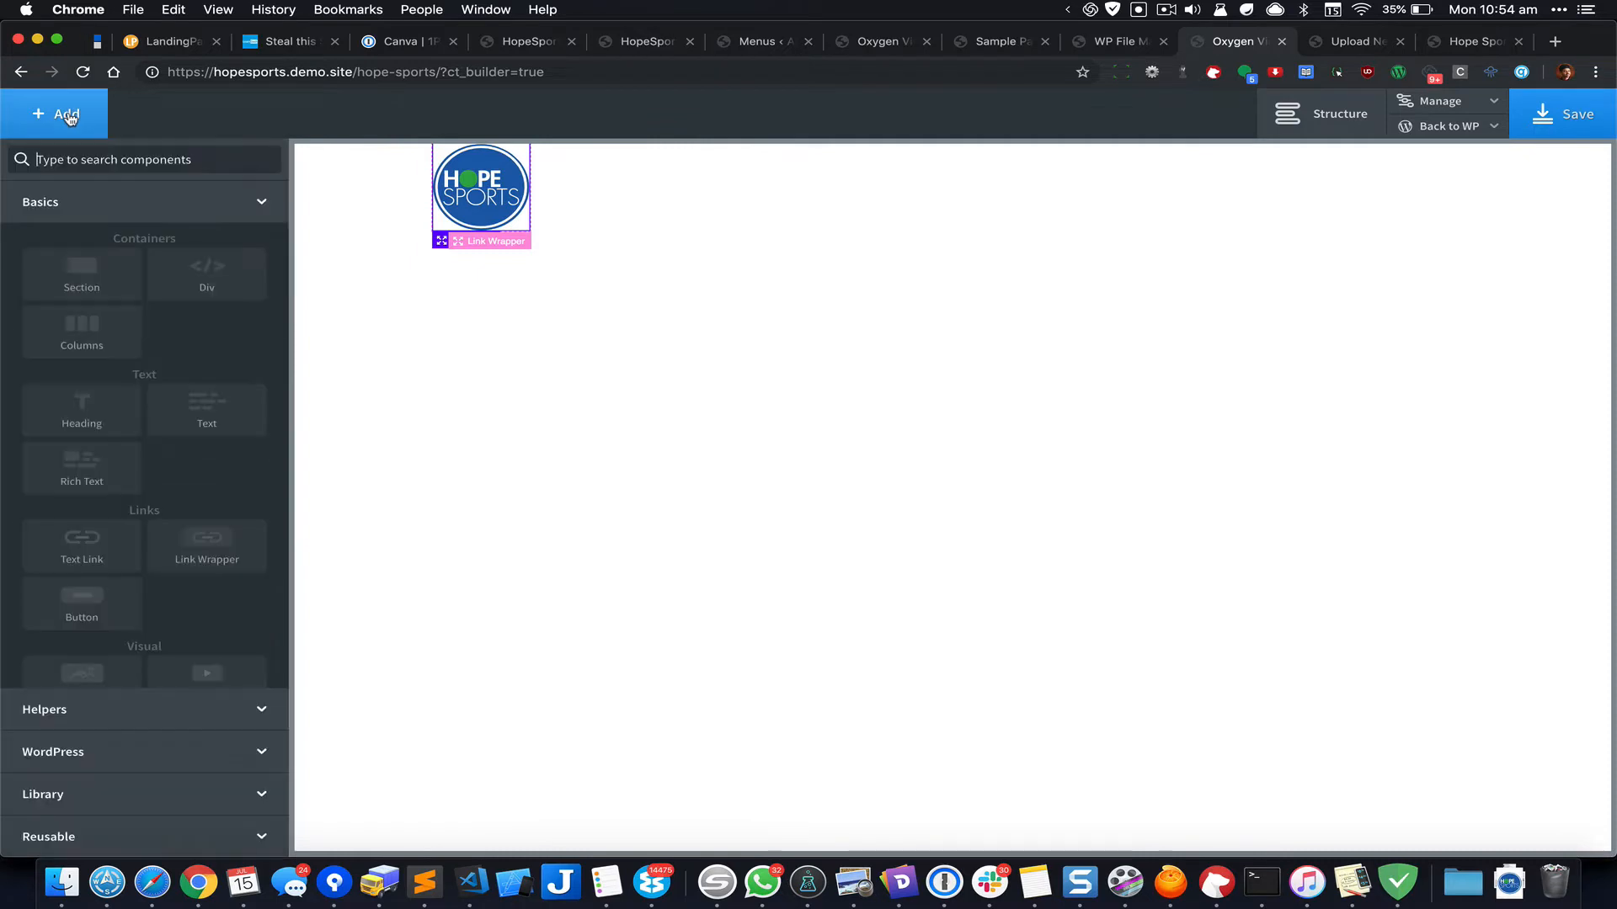
type("menu")
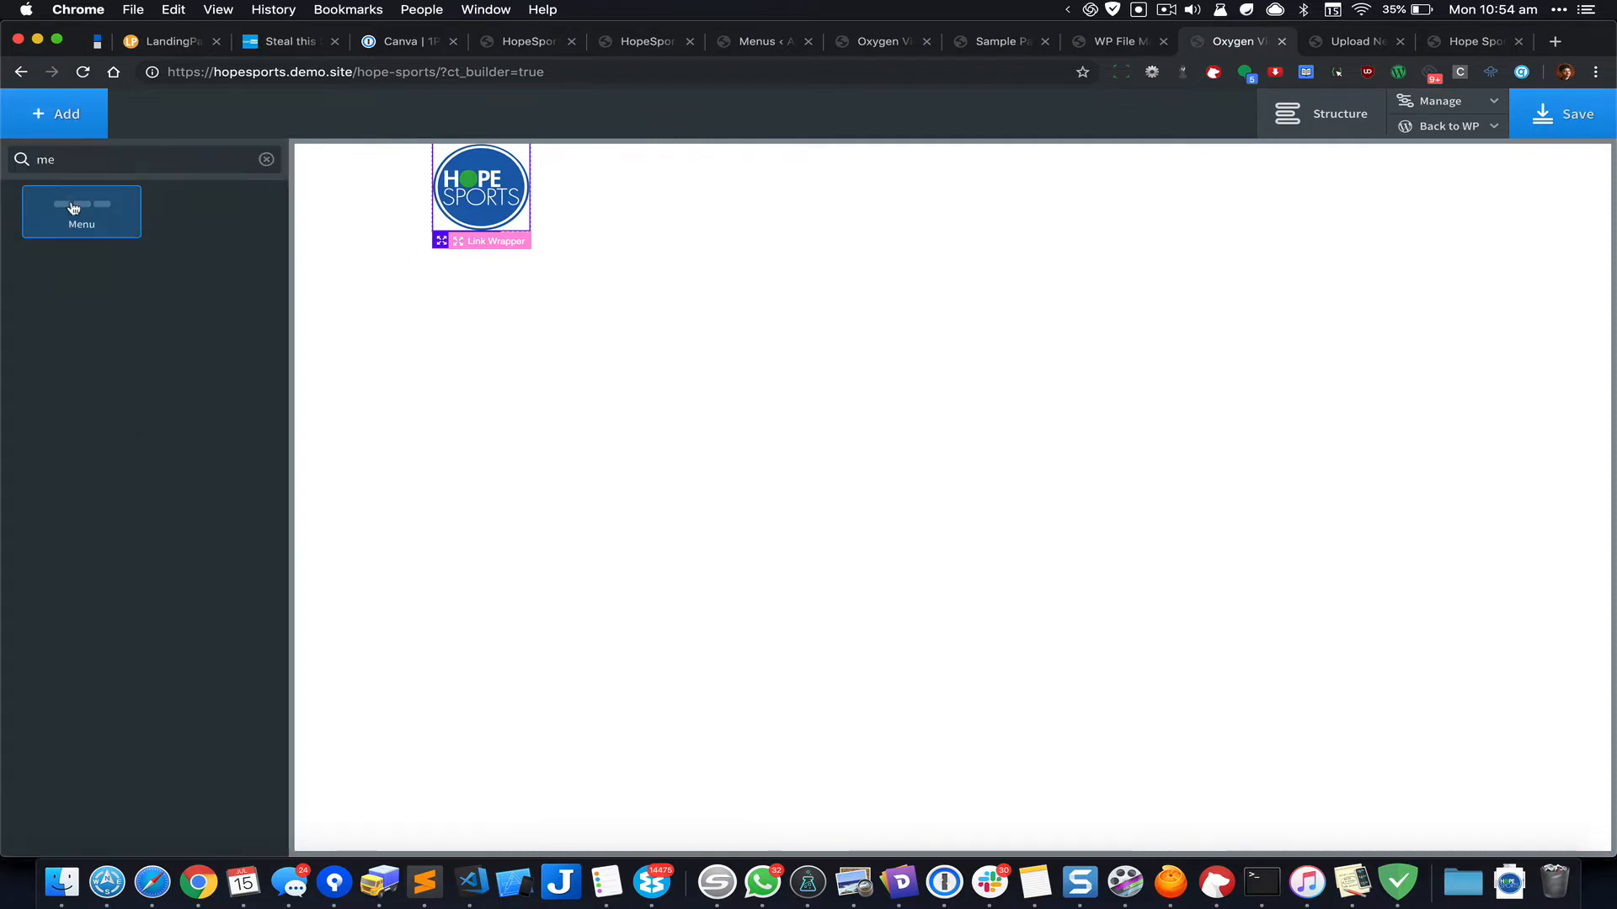
left_click(72, 206)
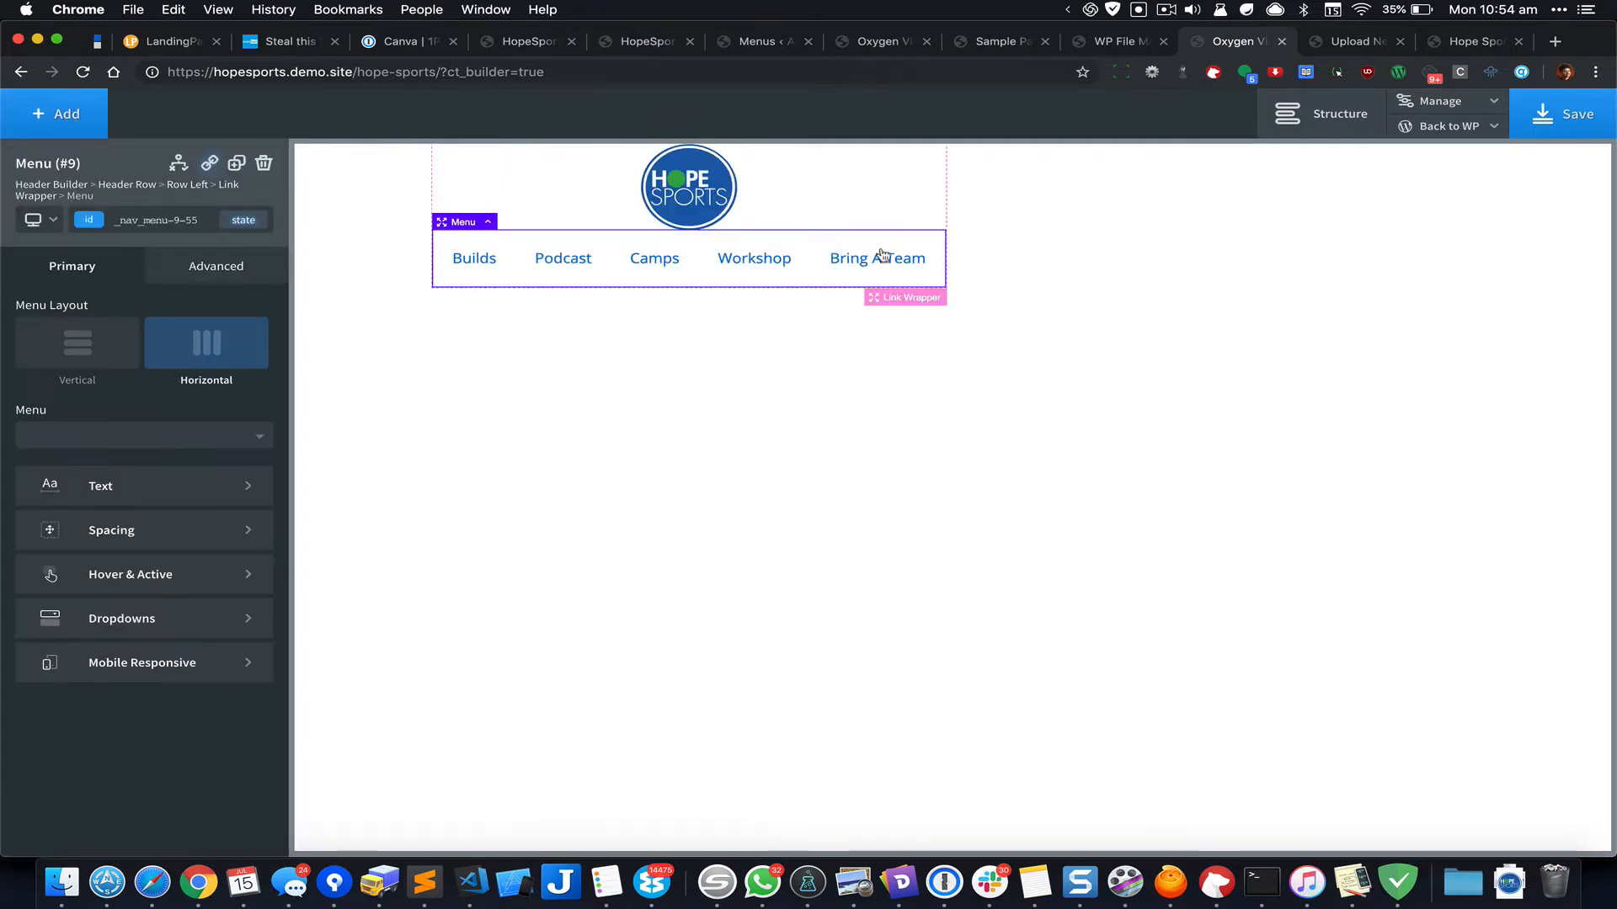
left_click(1311, 118)
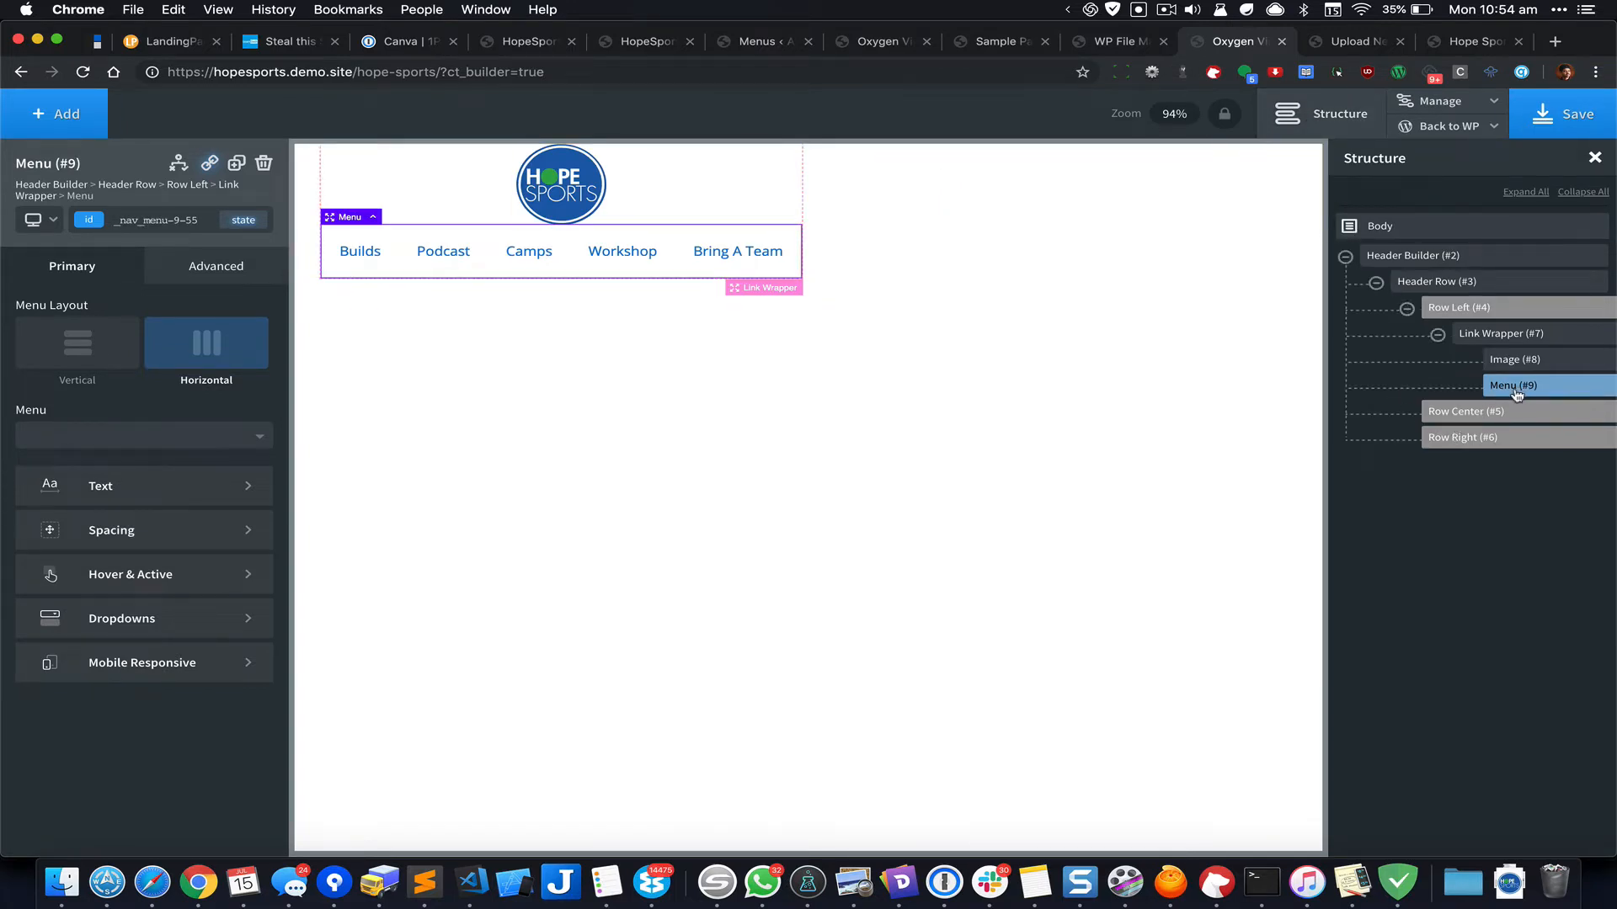
left_click_drag(1515, 394, 1517, 430)
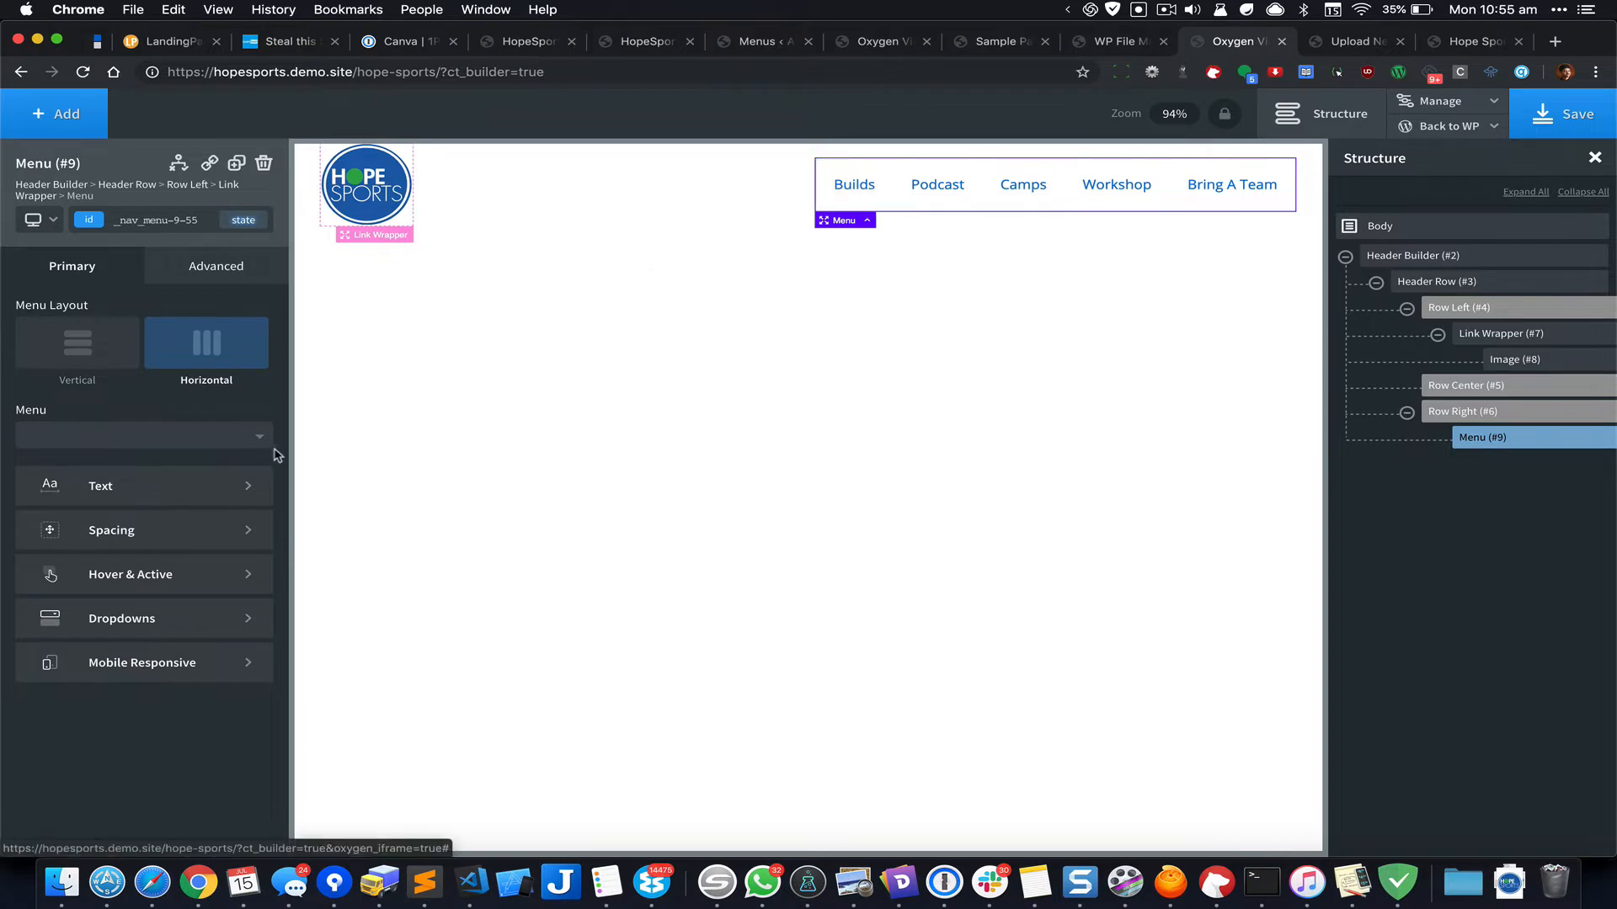
Step: Style the header menu's text with color #000, uppercase transform and font weight 700, and save the layout
left_click(224, 485)
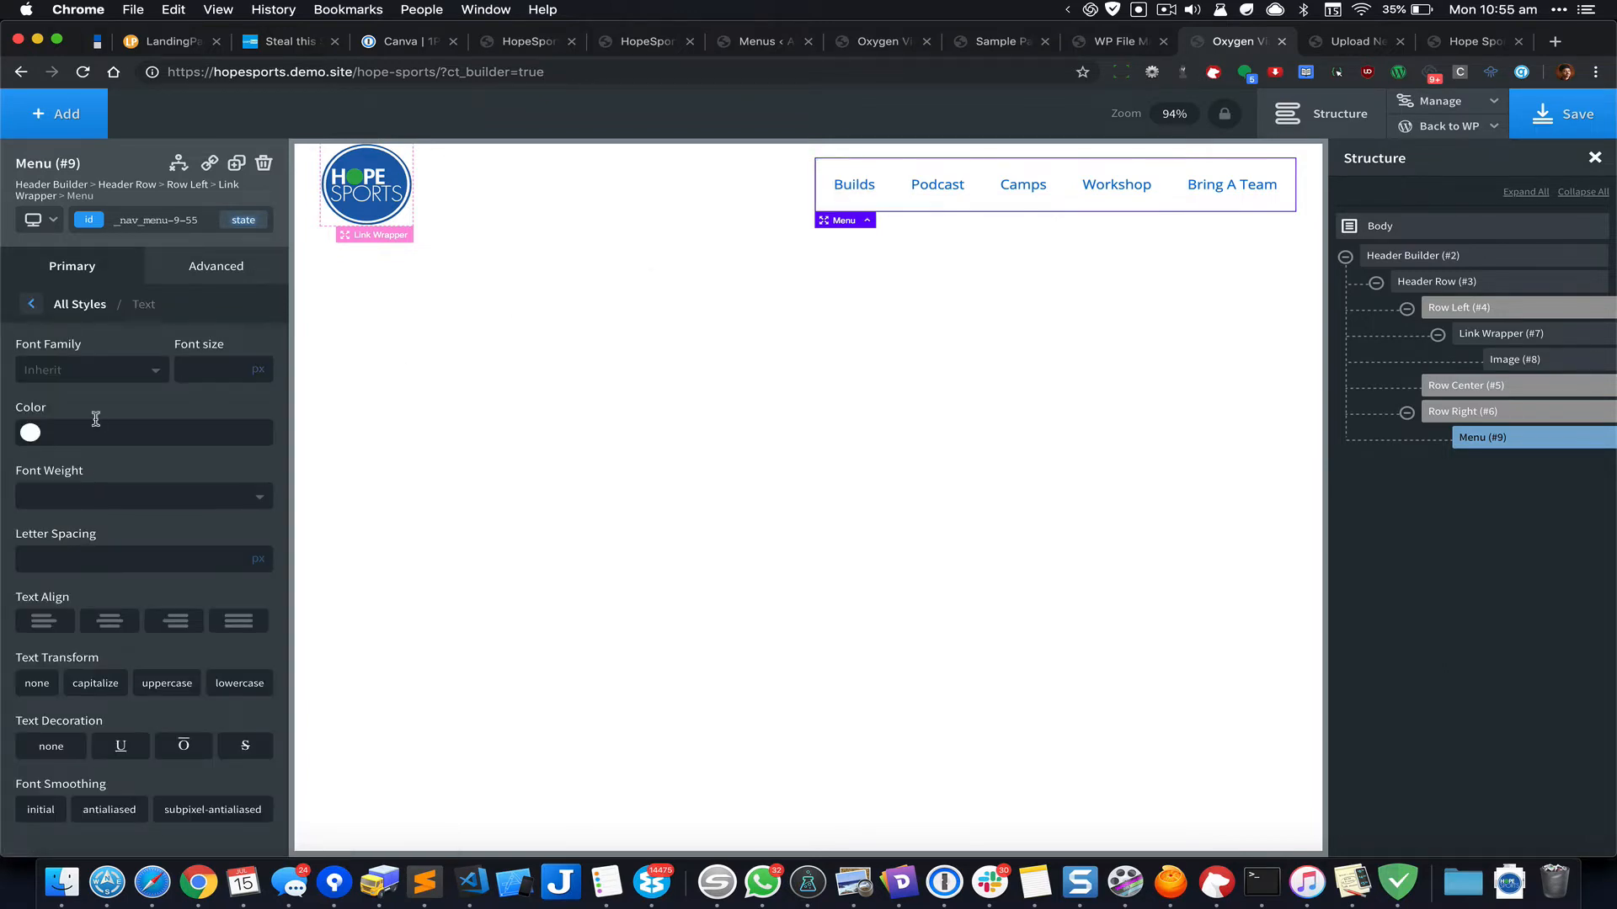
type("#000")
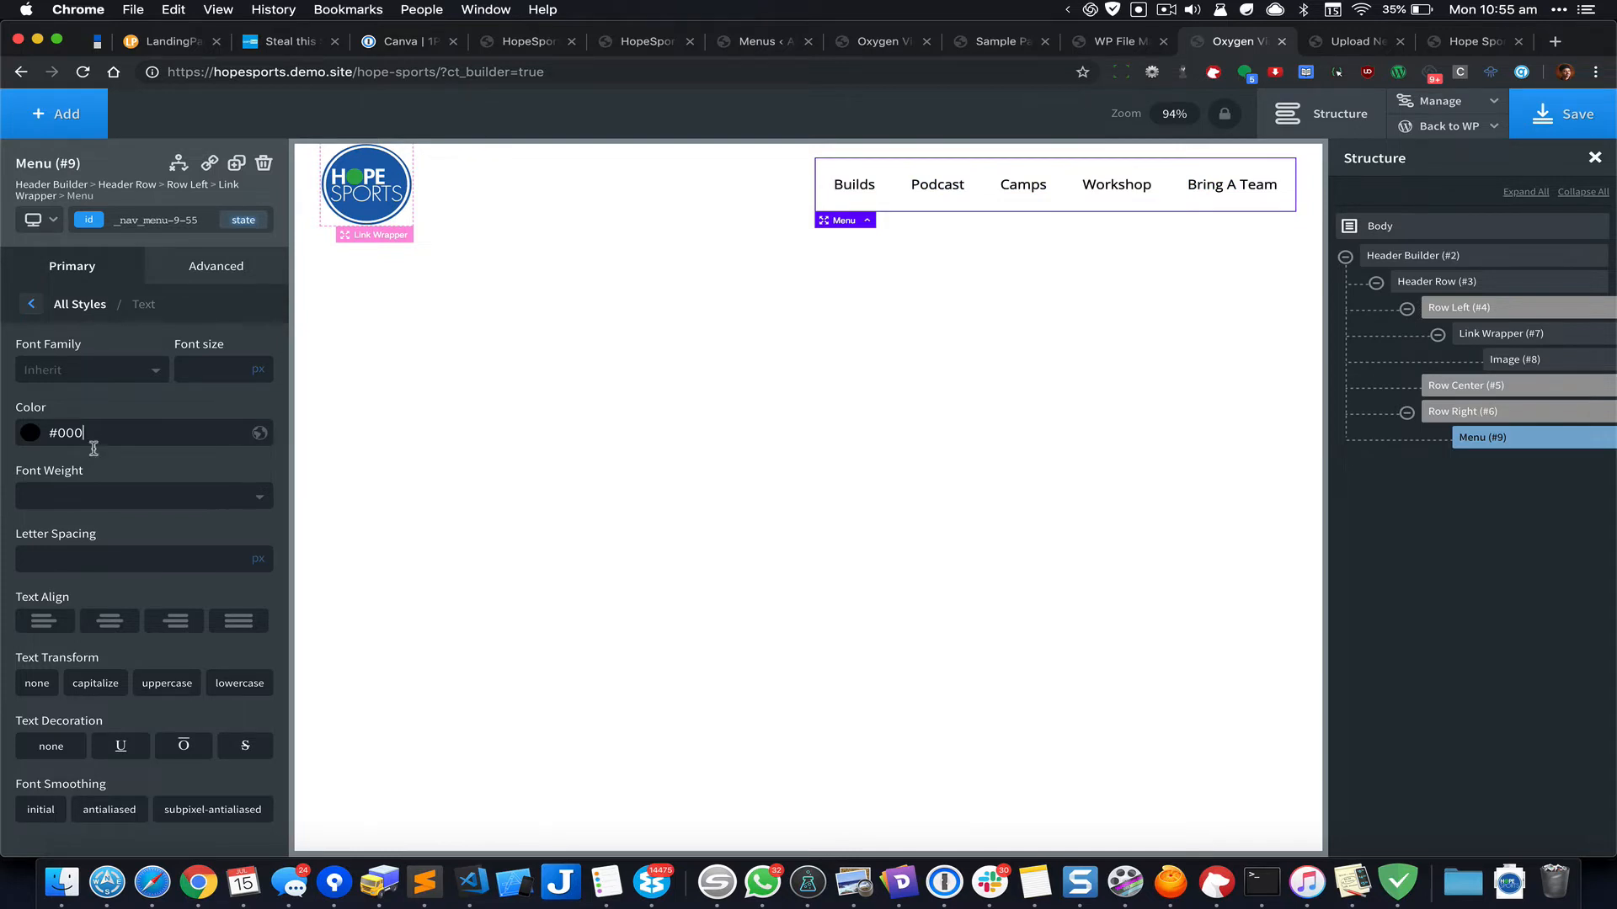
left_click(165, 687)
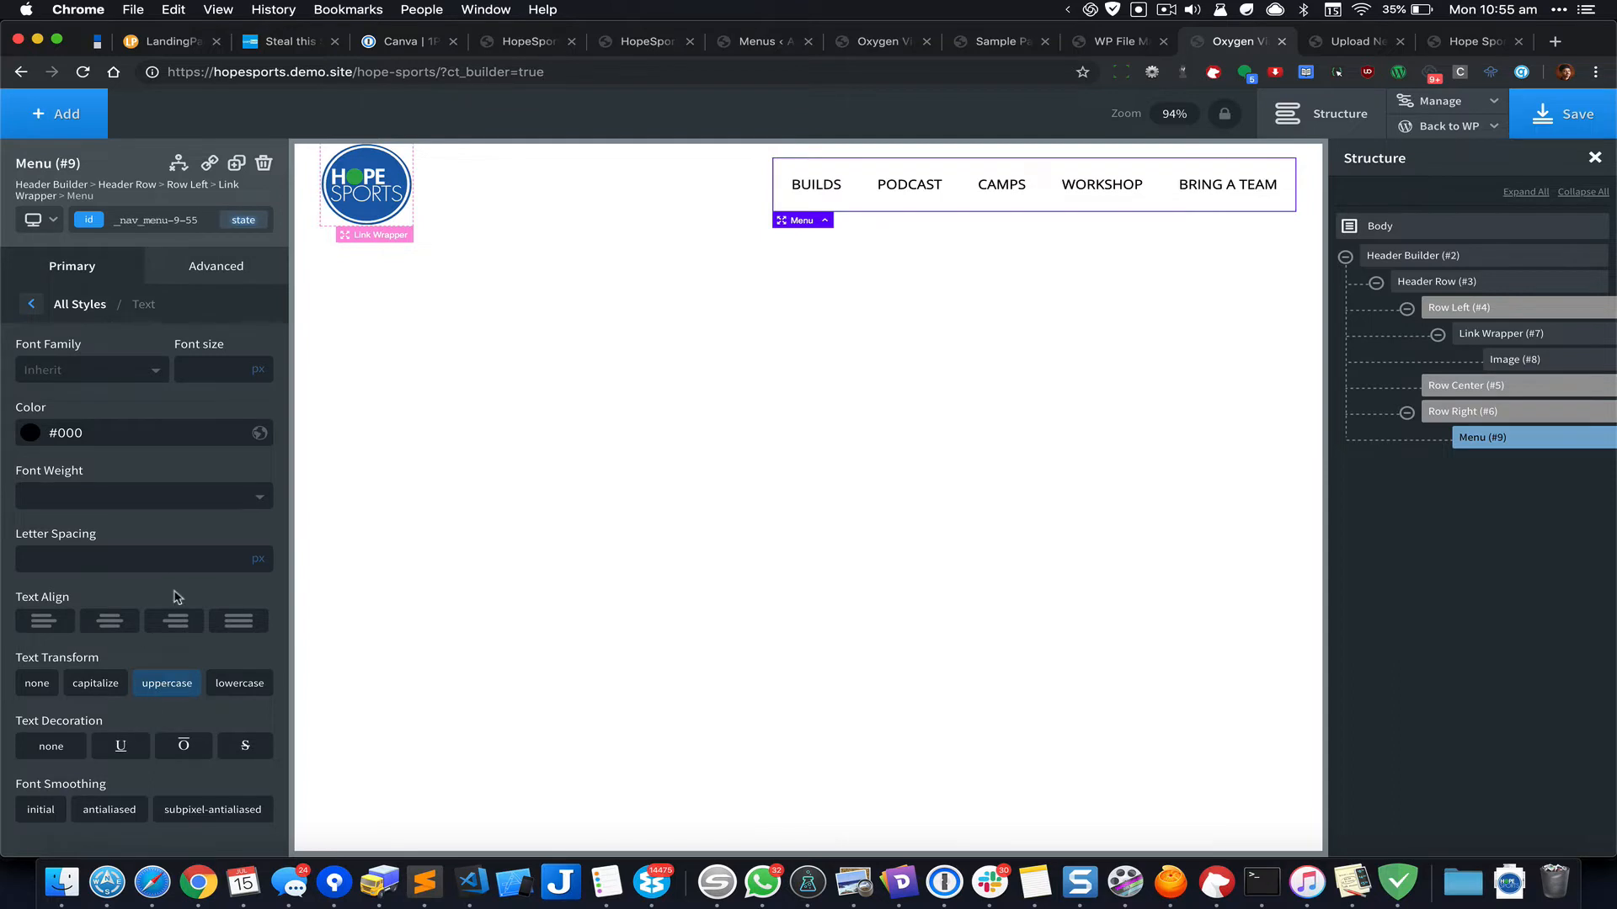
left_click(180, 497)
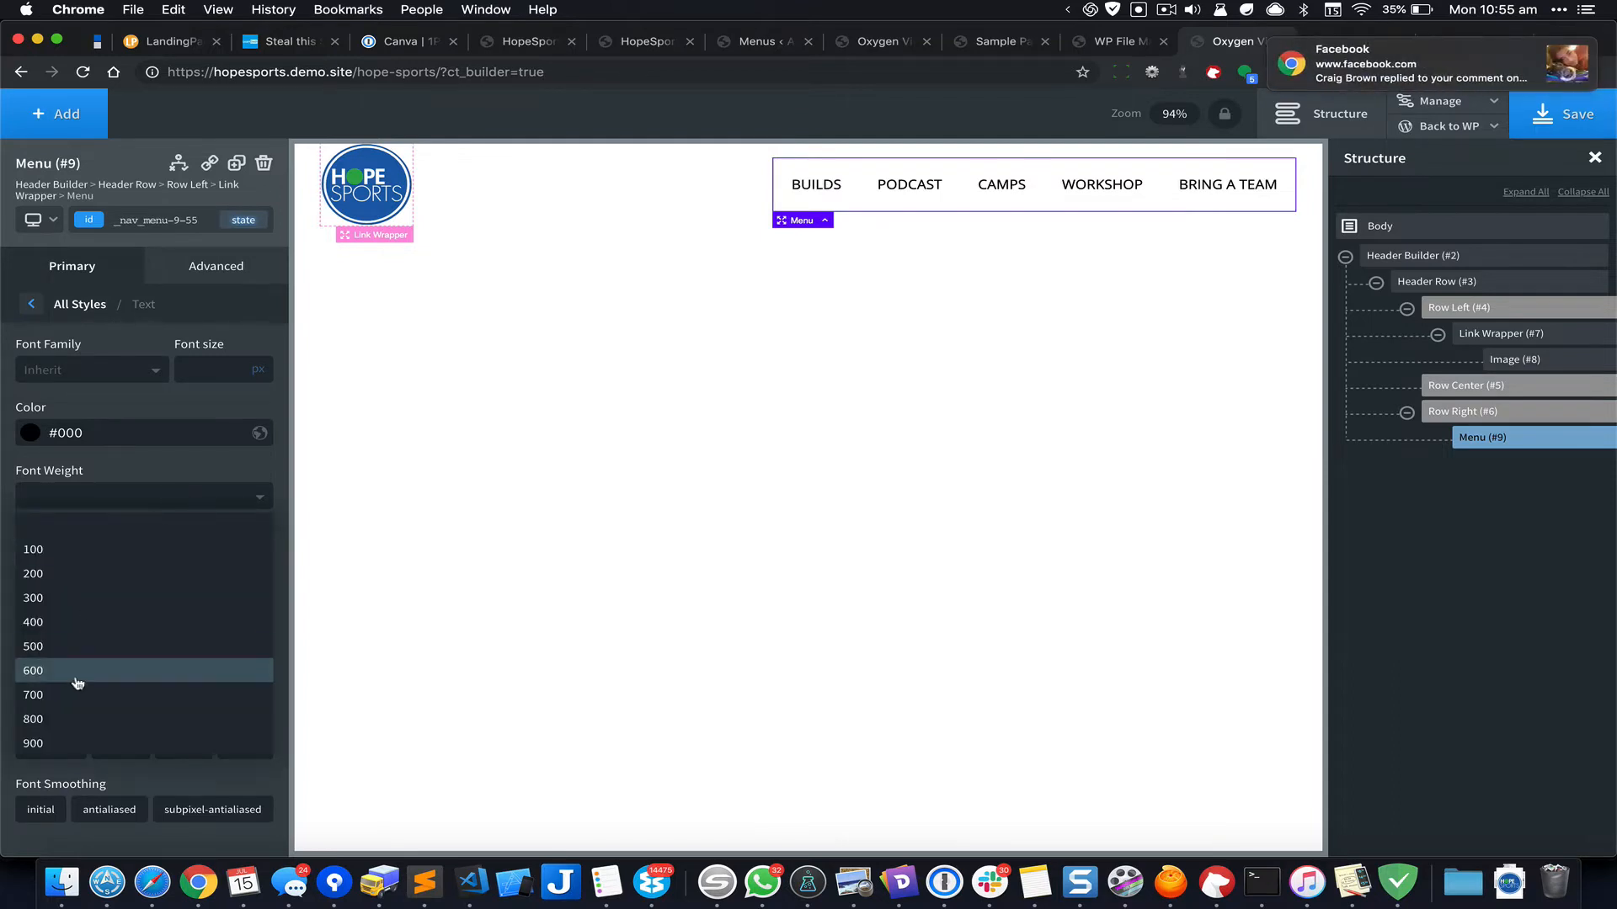
left_click(83, 695)
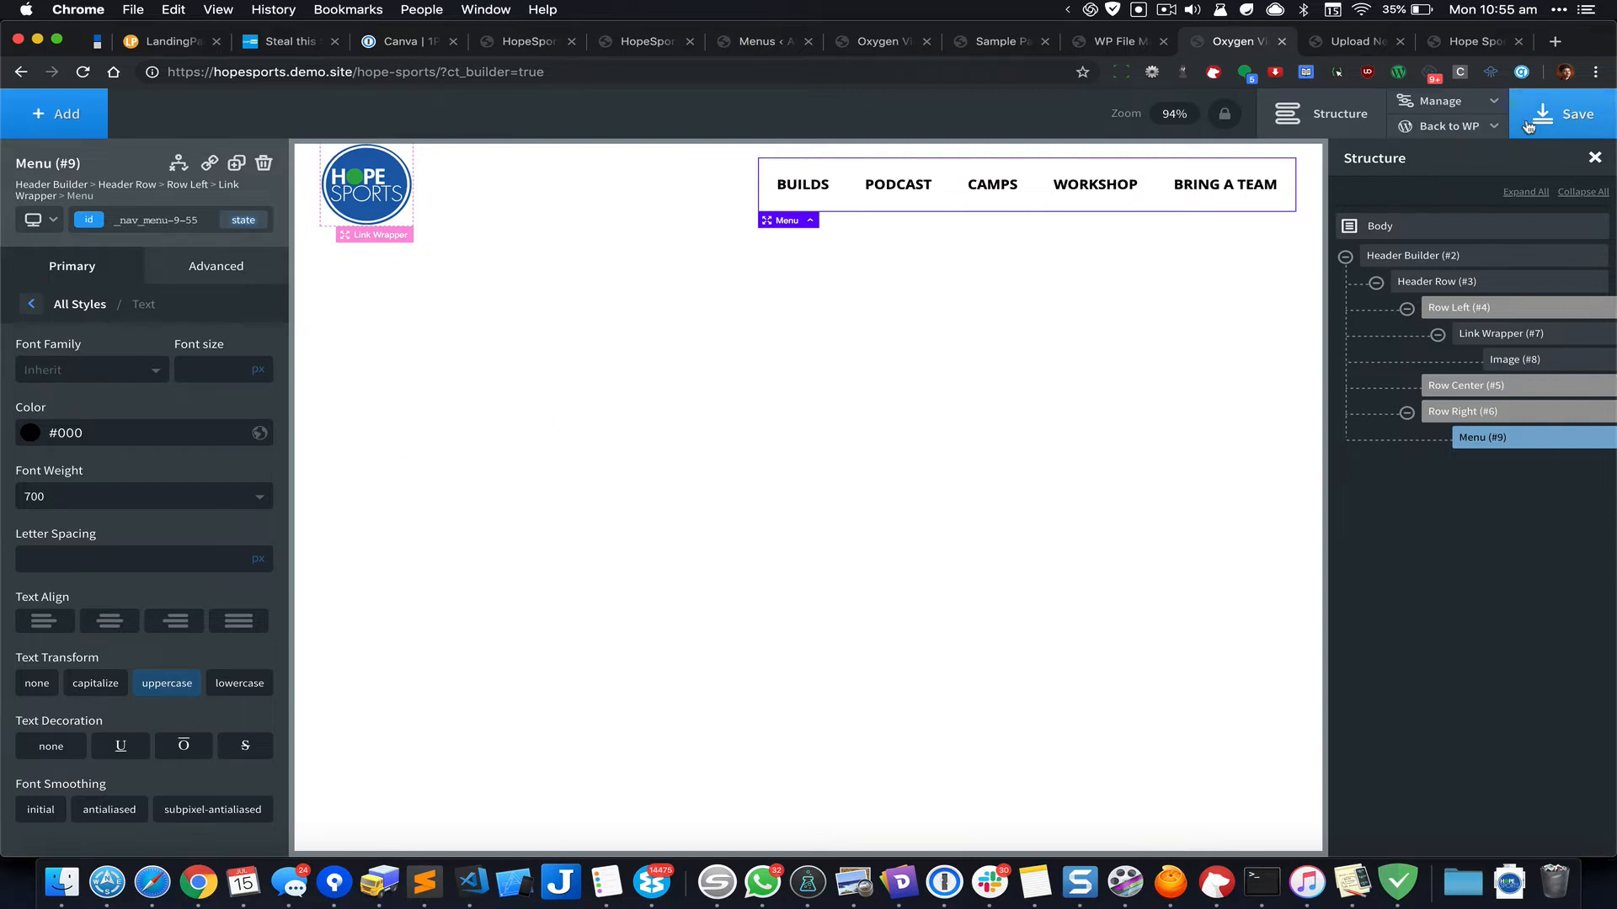
left_click(1552, 122)
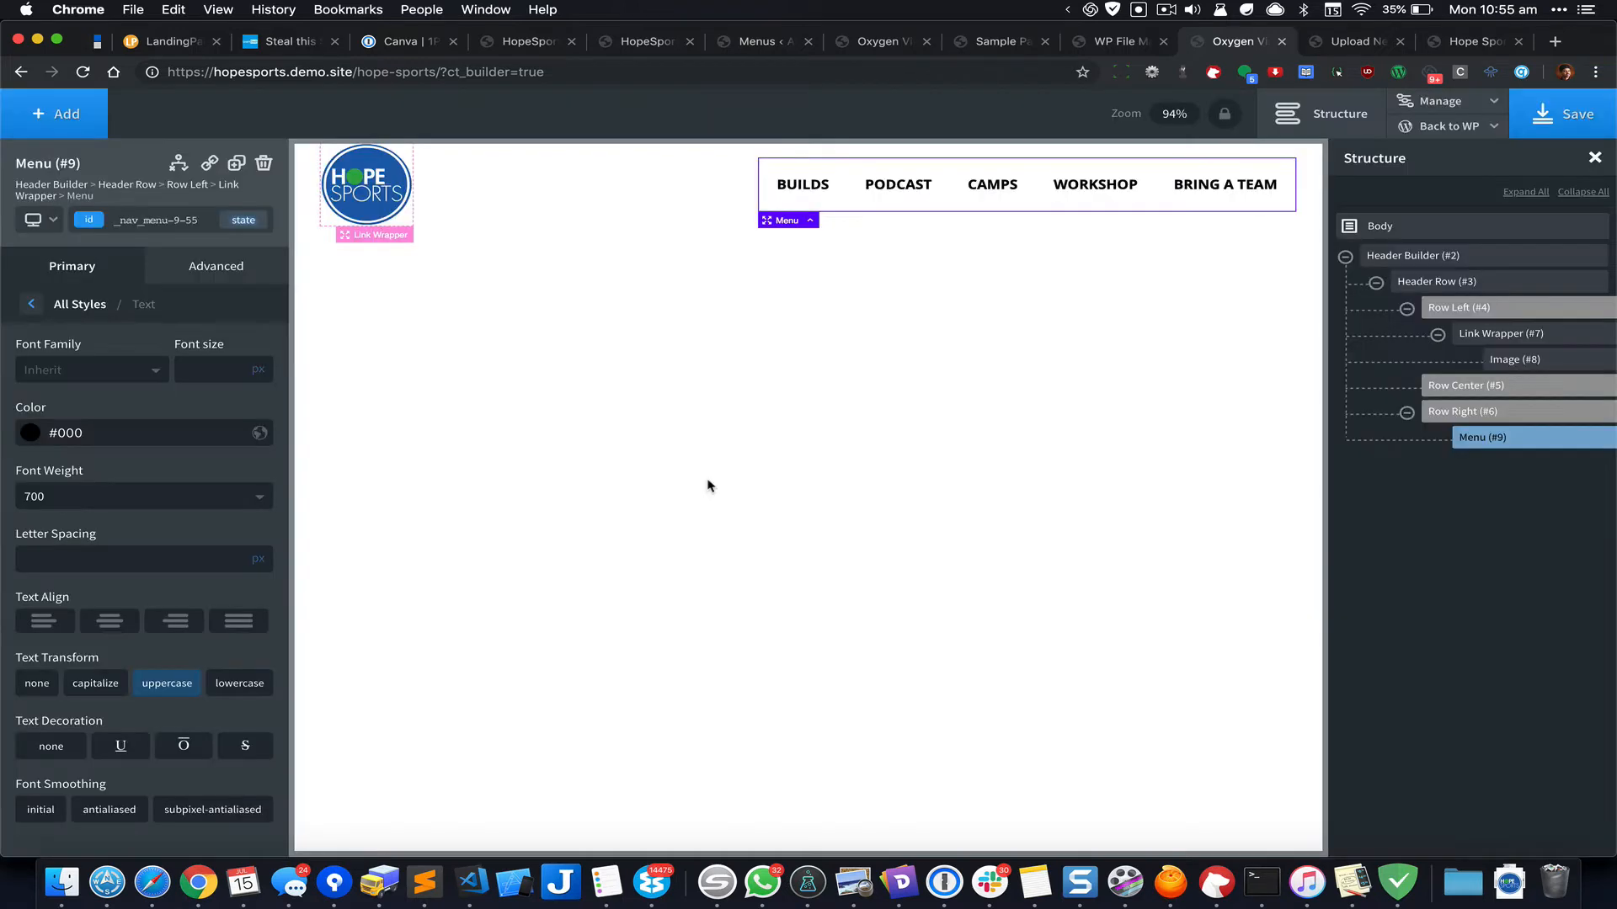
Step: Add a Section below the header and set its background image to usa_womensrugby_HS-37-of-77-bw-2.jpg
left_click(65, 123)
left_click(99, 268)
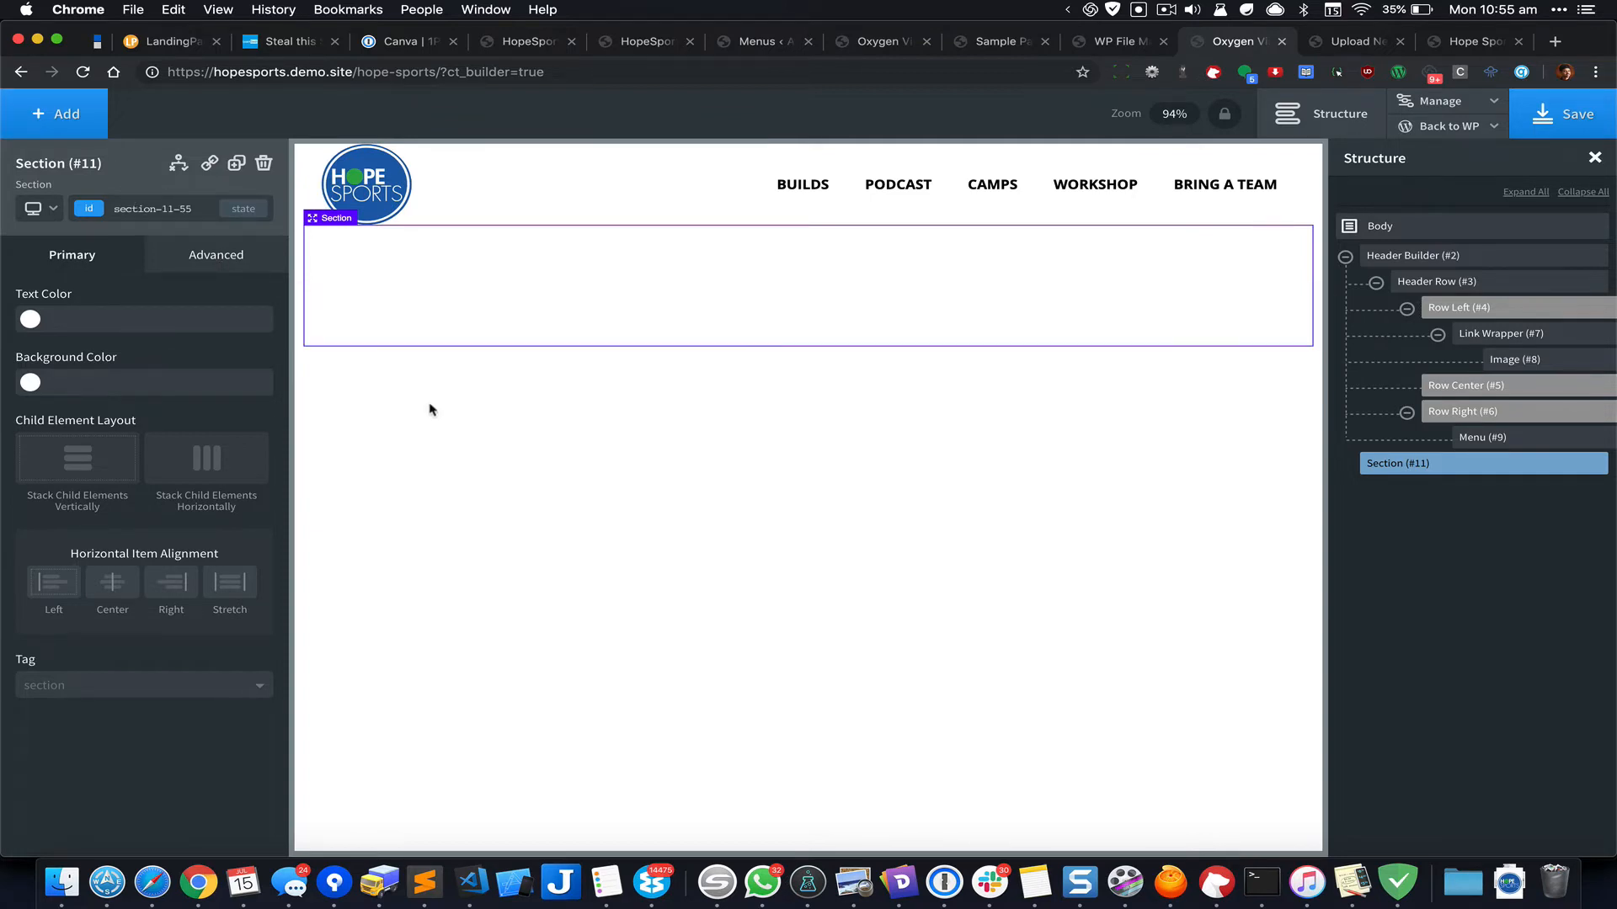
left_click(203, 261)
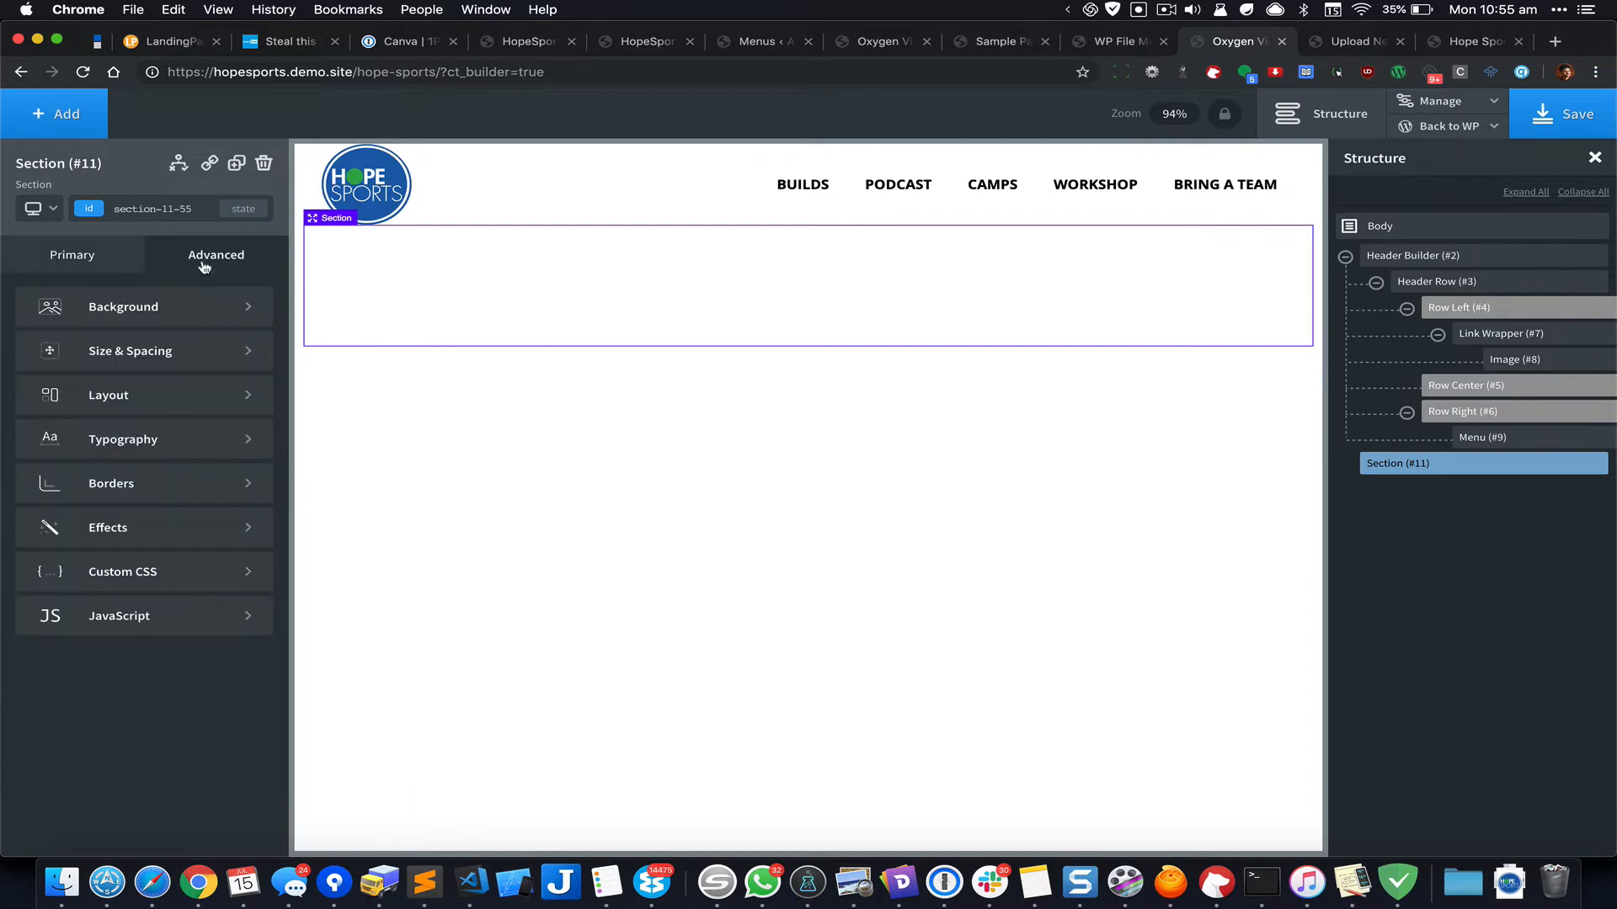
left_click(180, 314)
left_click(176, 417)
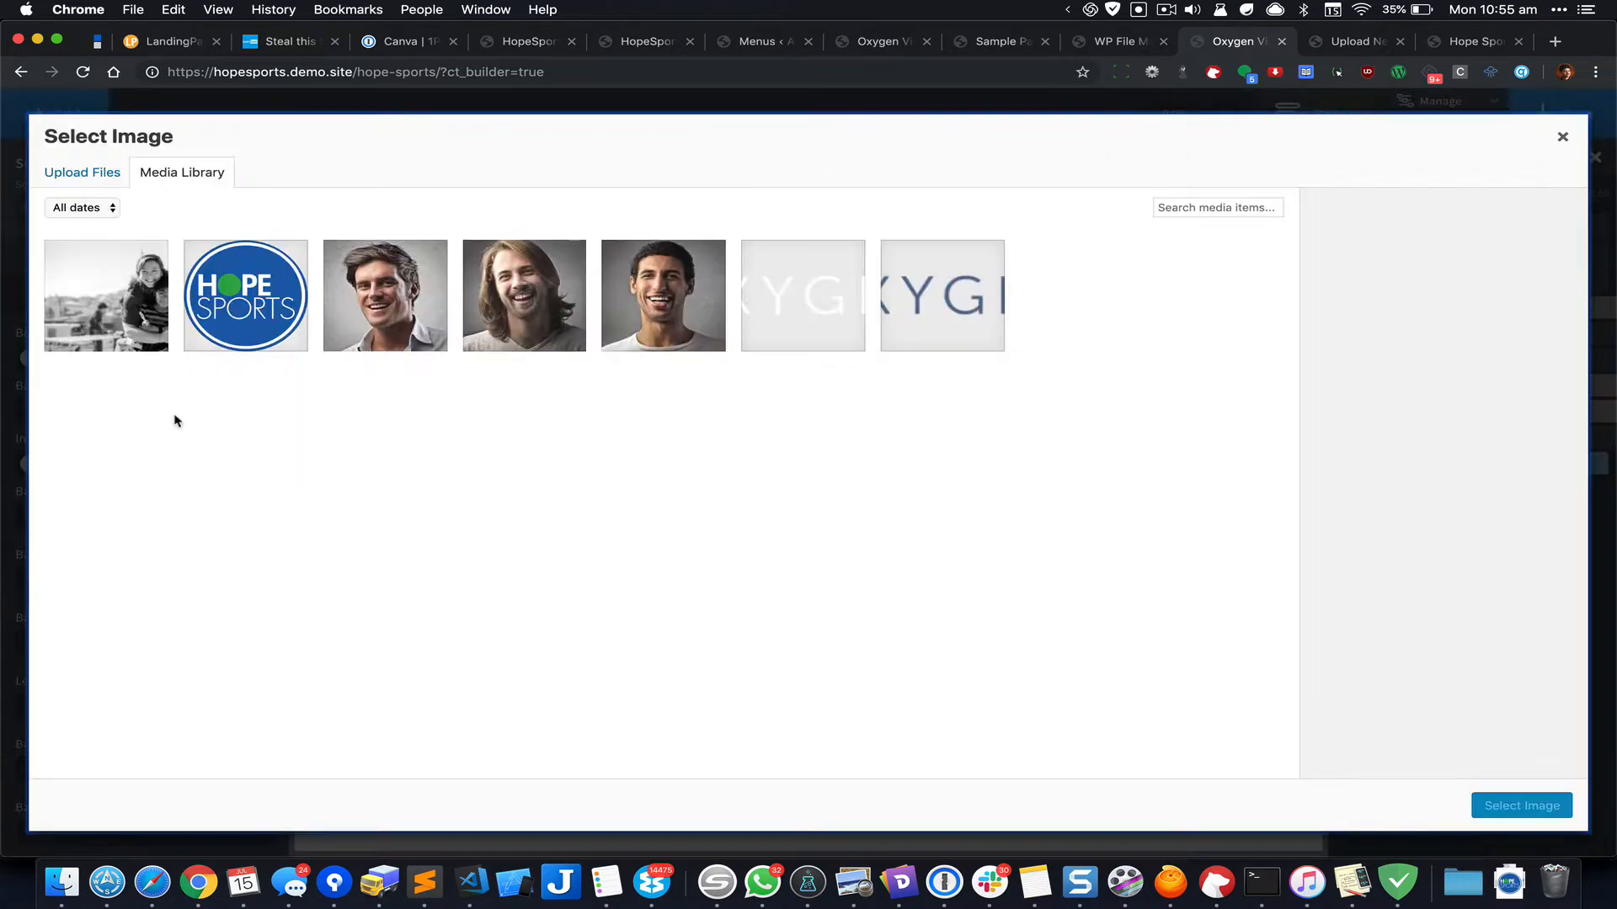
left_click(132, 316)
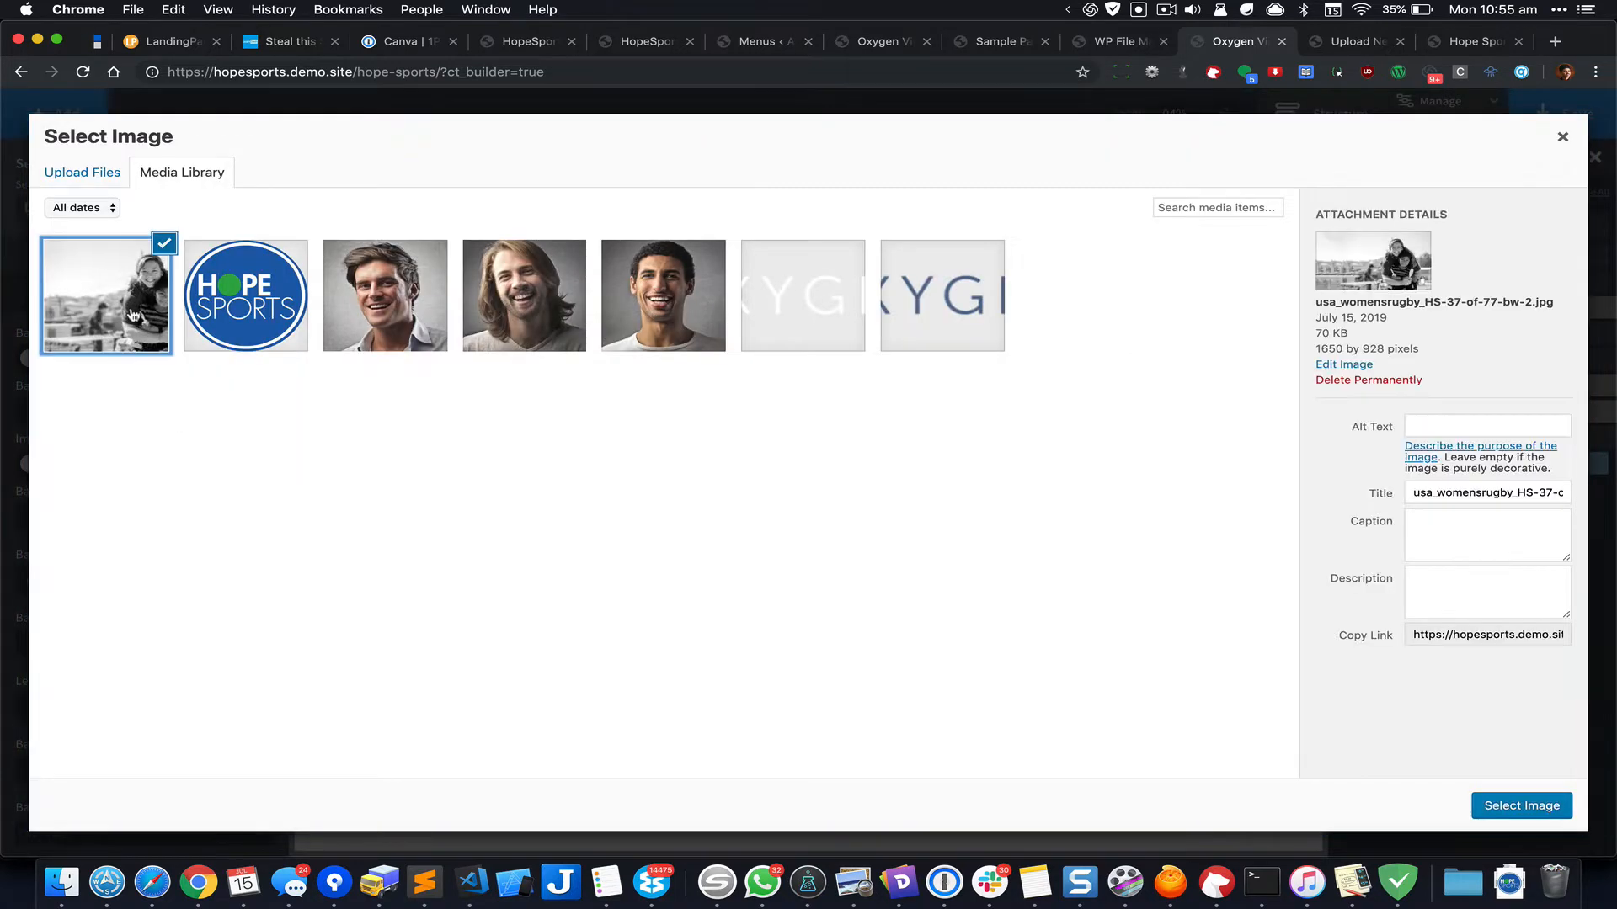
left_click(1507, 806)
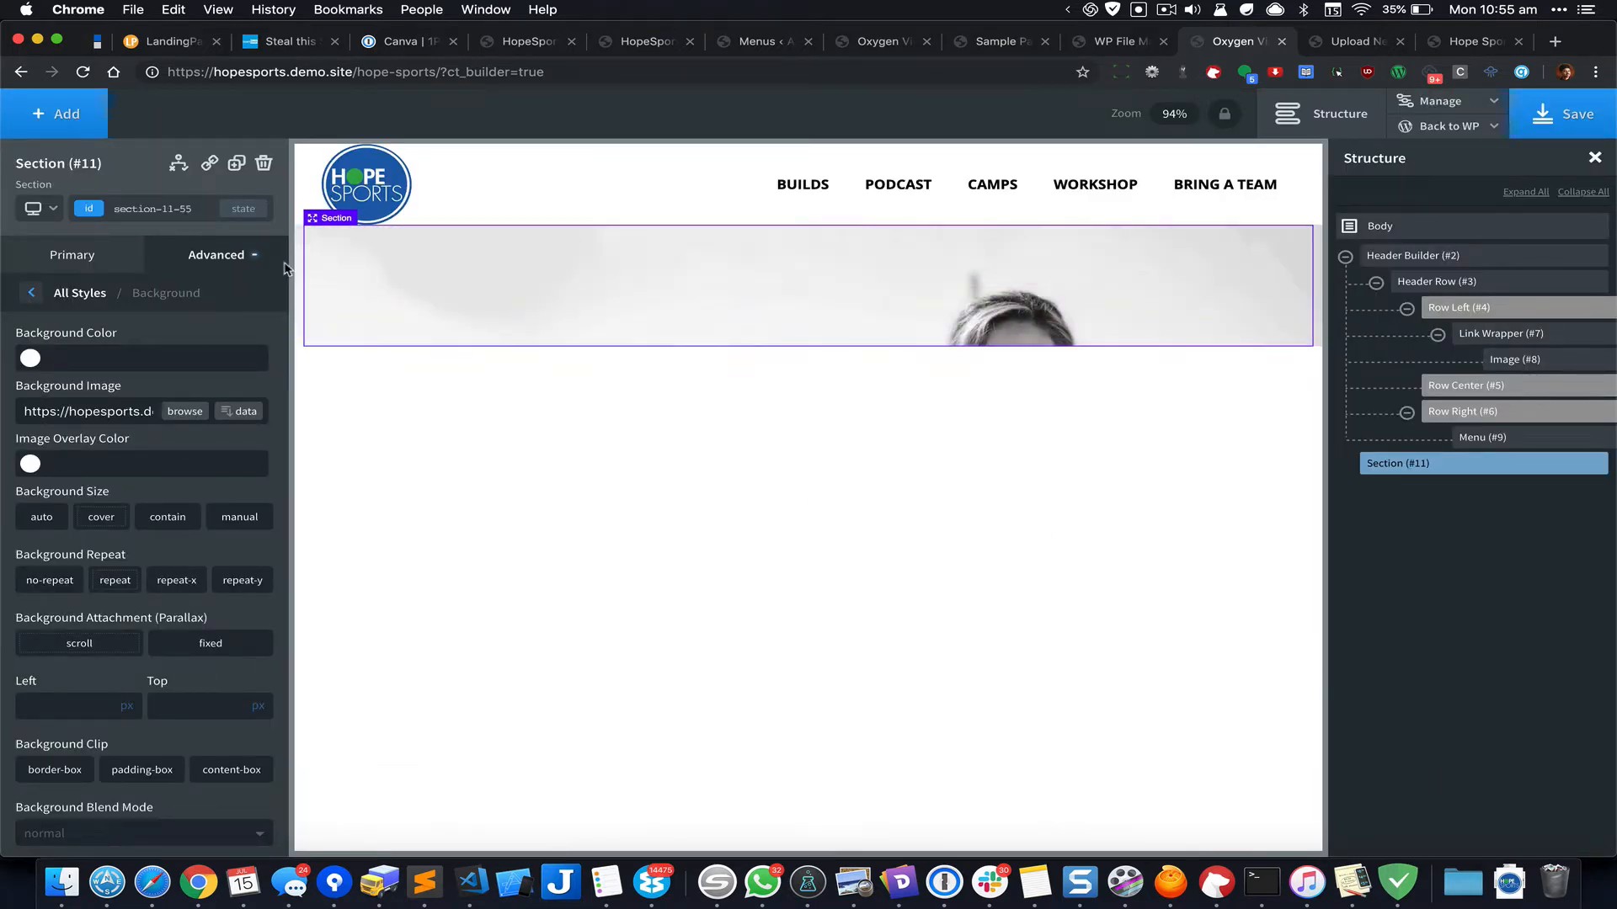
Step: Set the hero Section's height to 100 vh
left_click(95, 295)
left_click(163, 354)
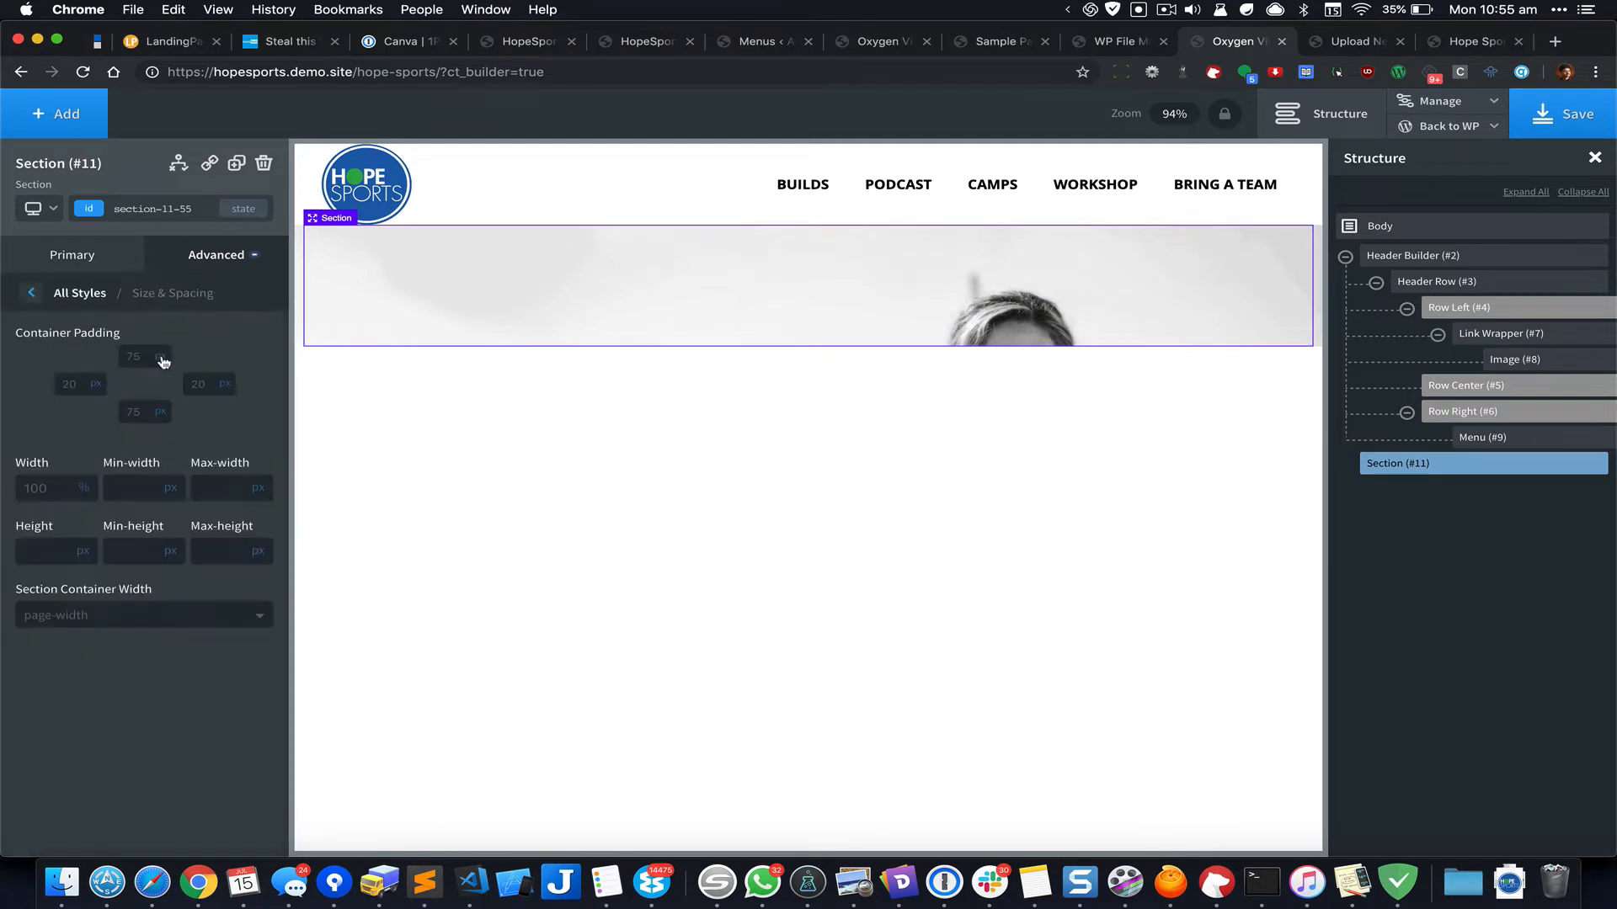
left_click(32, 556)
type("100")
left_click(80, 554)
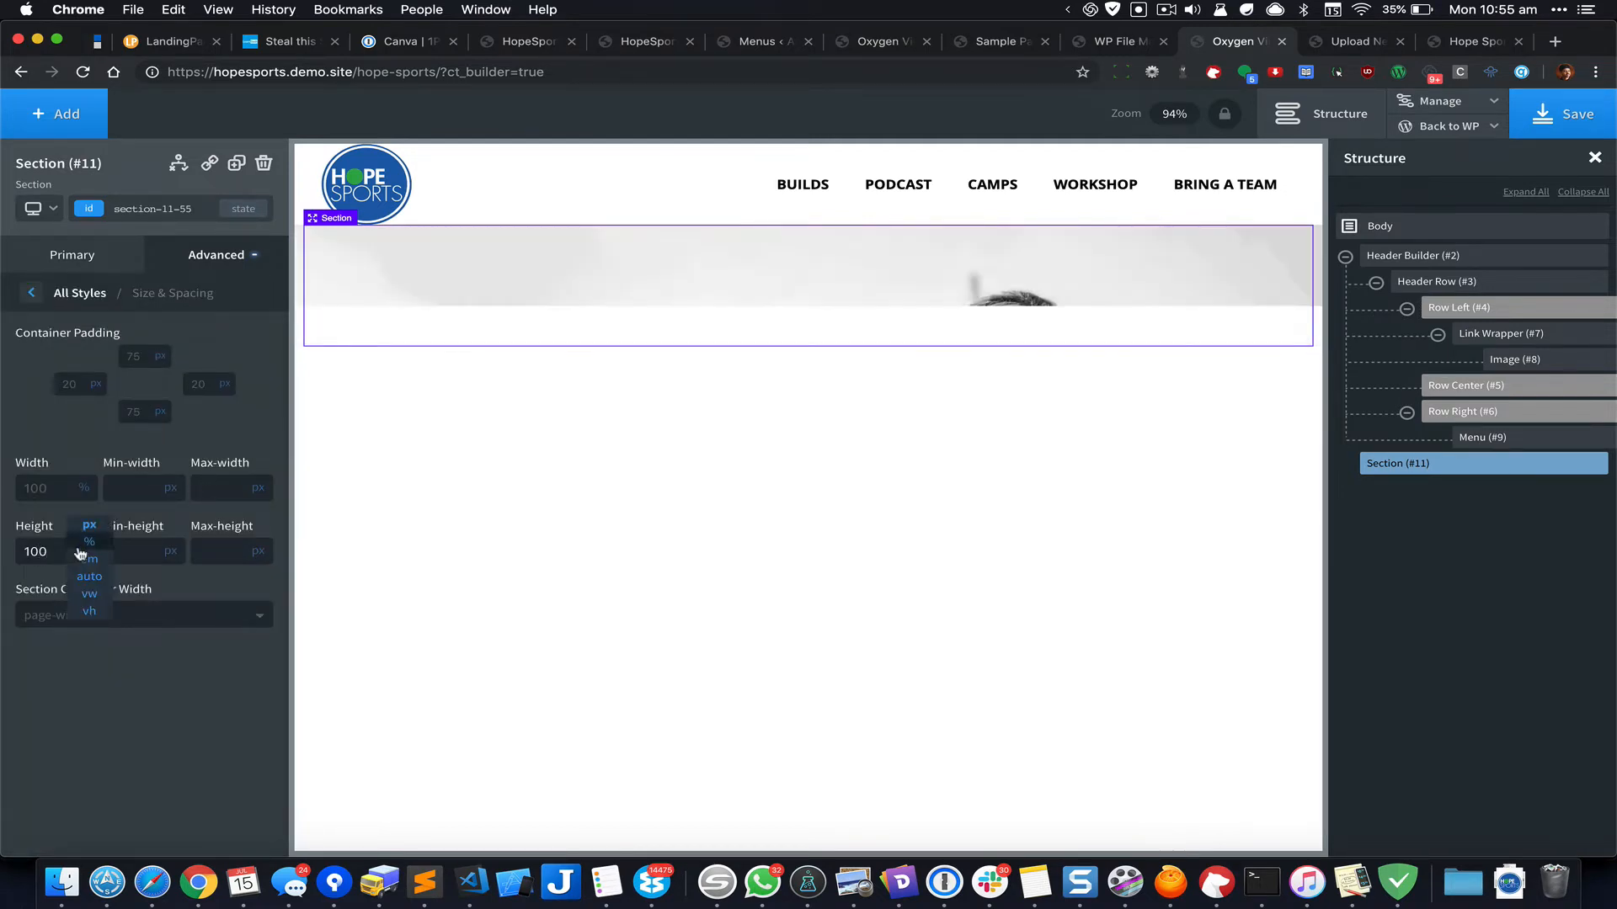
left_click(95, 617)
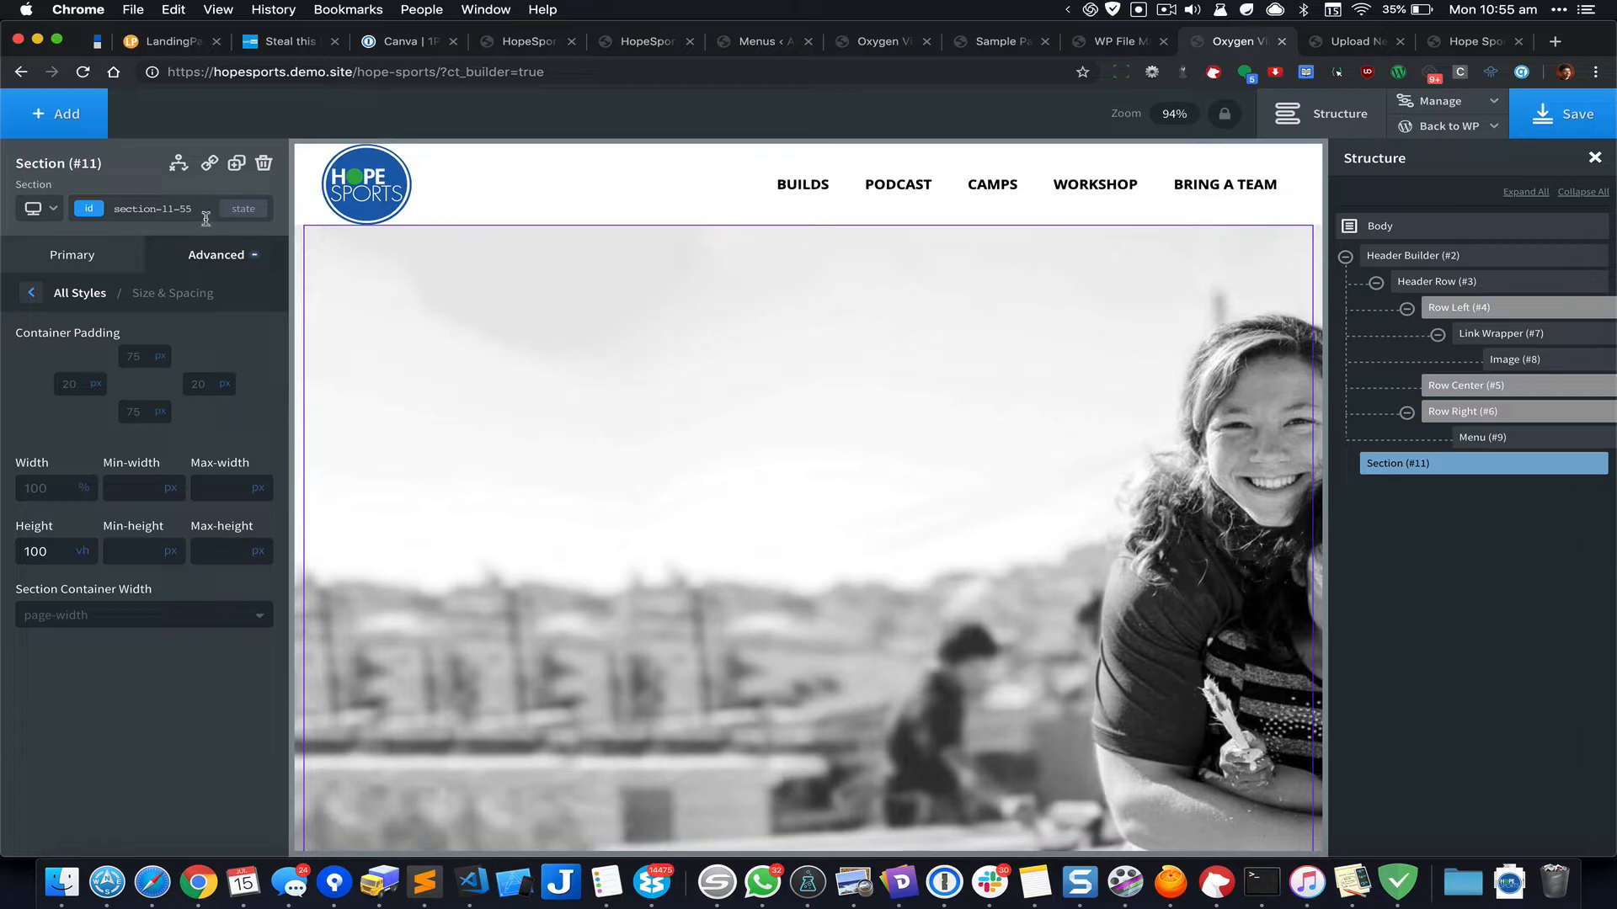
Step: Set the hero Section's background repeat to no-repeat
left_click(71, 294)
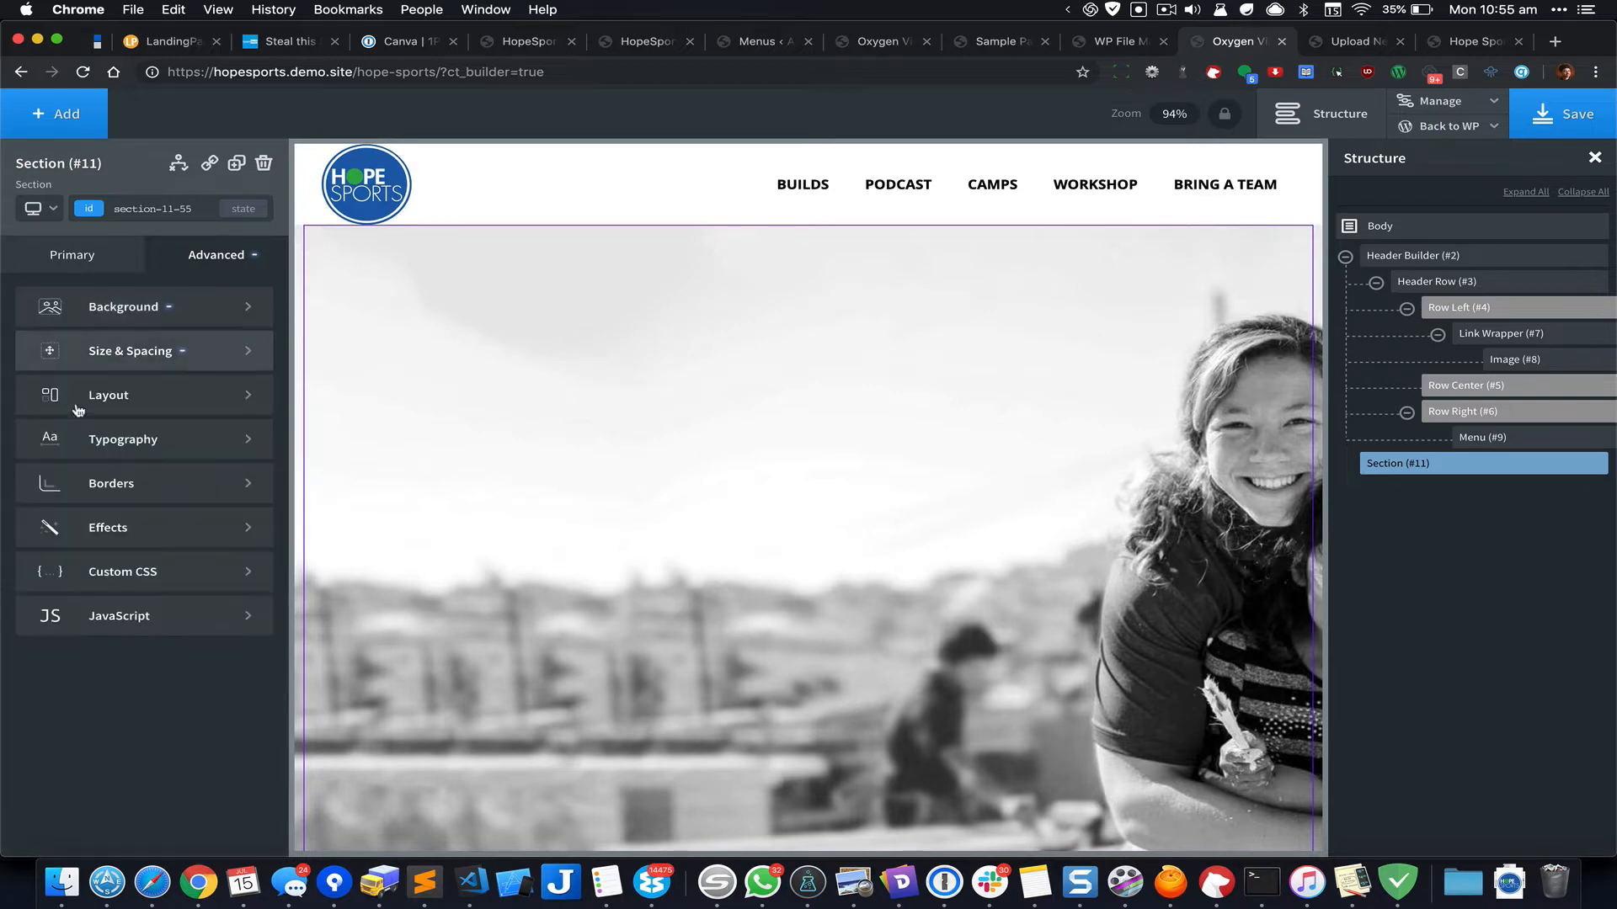
left_click(160, 359)
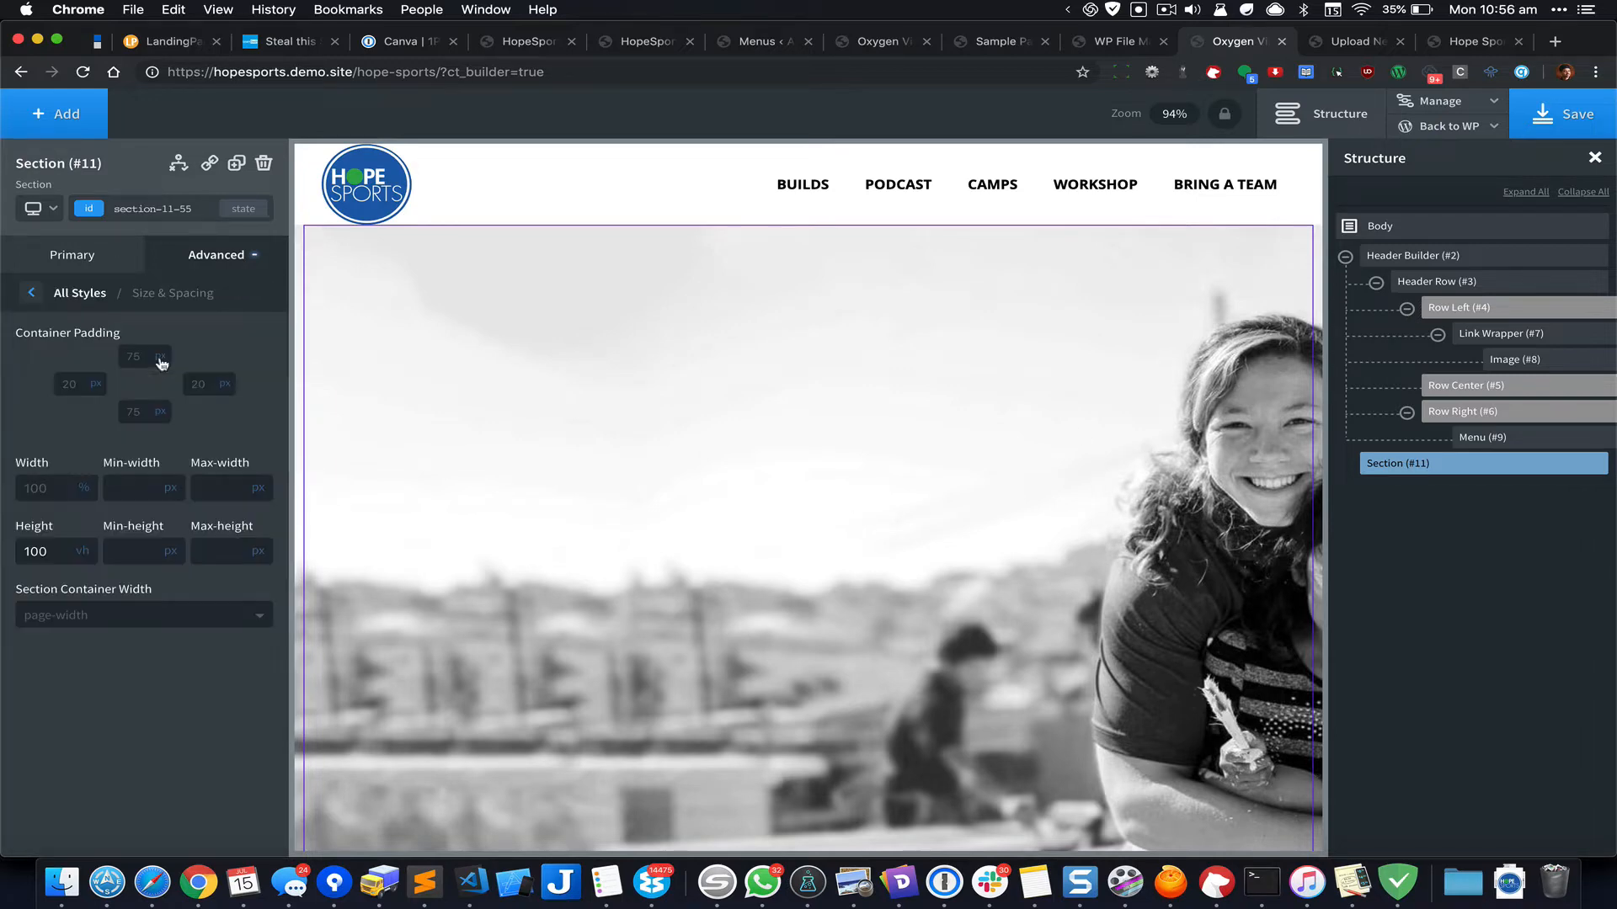
left_click(90, 295)
left_click(175, 315)
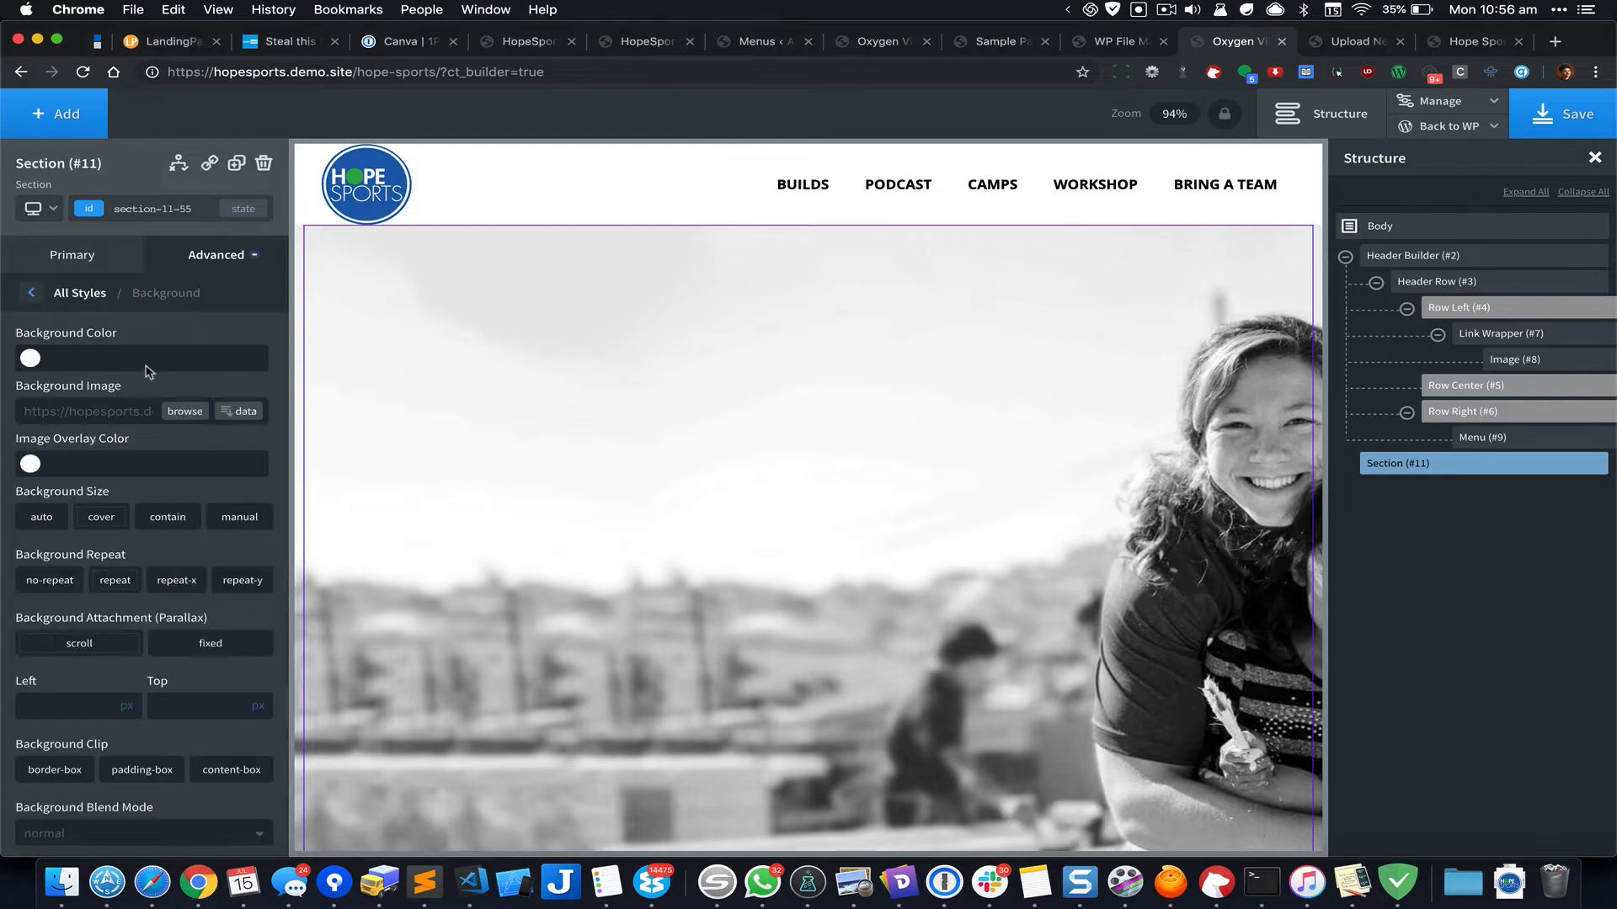
left_click(49, 584)
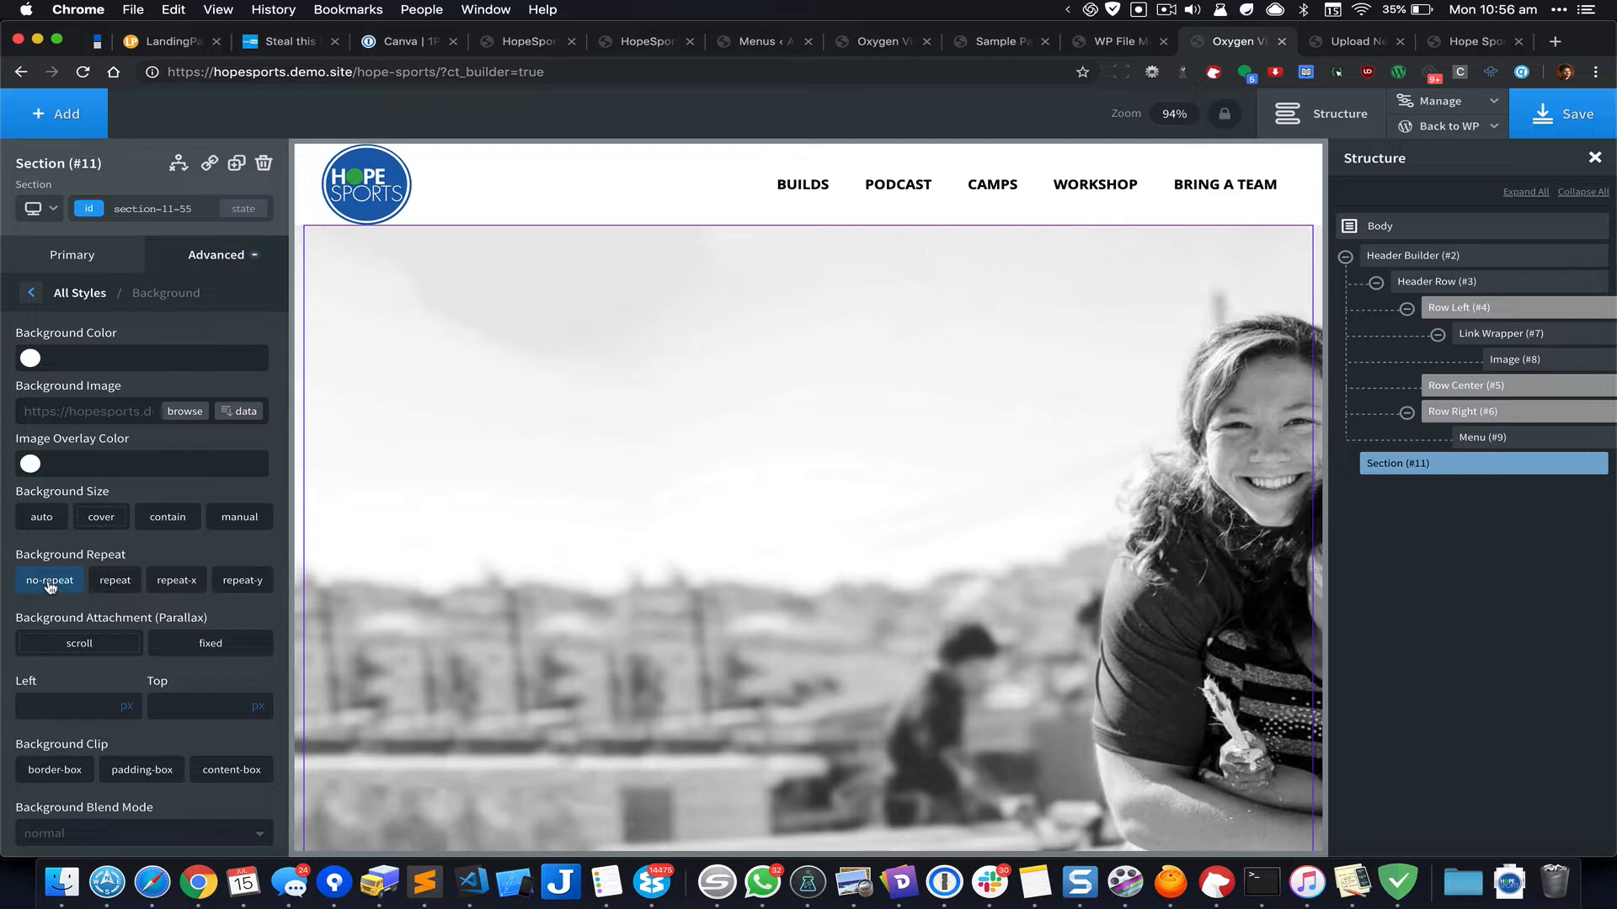
Step: Add a two-column Columns component inside the hero Section
left_click(80, 116)
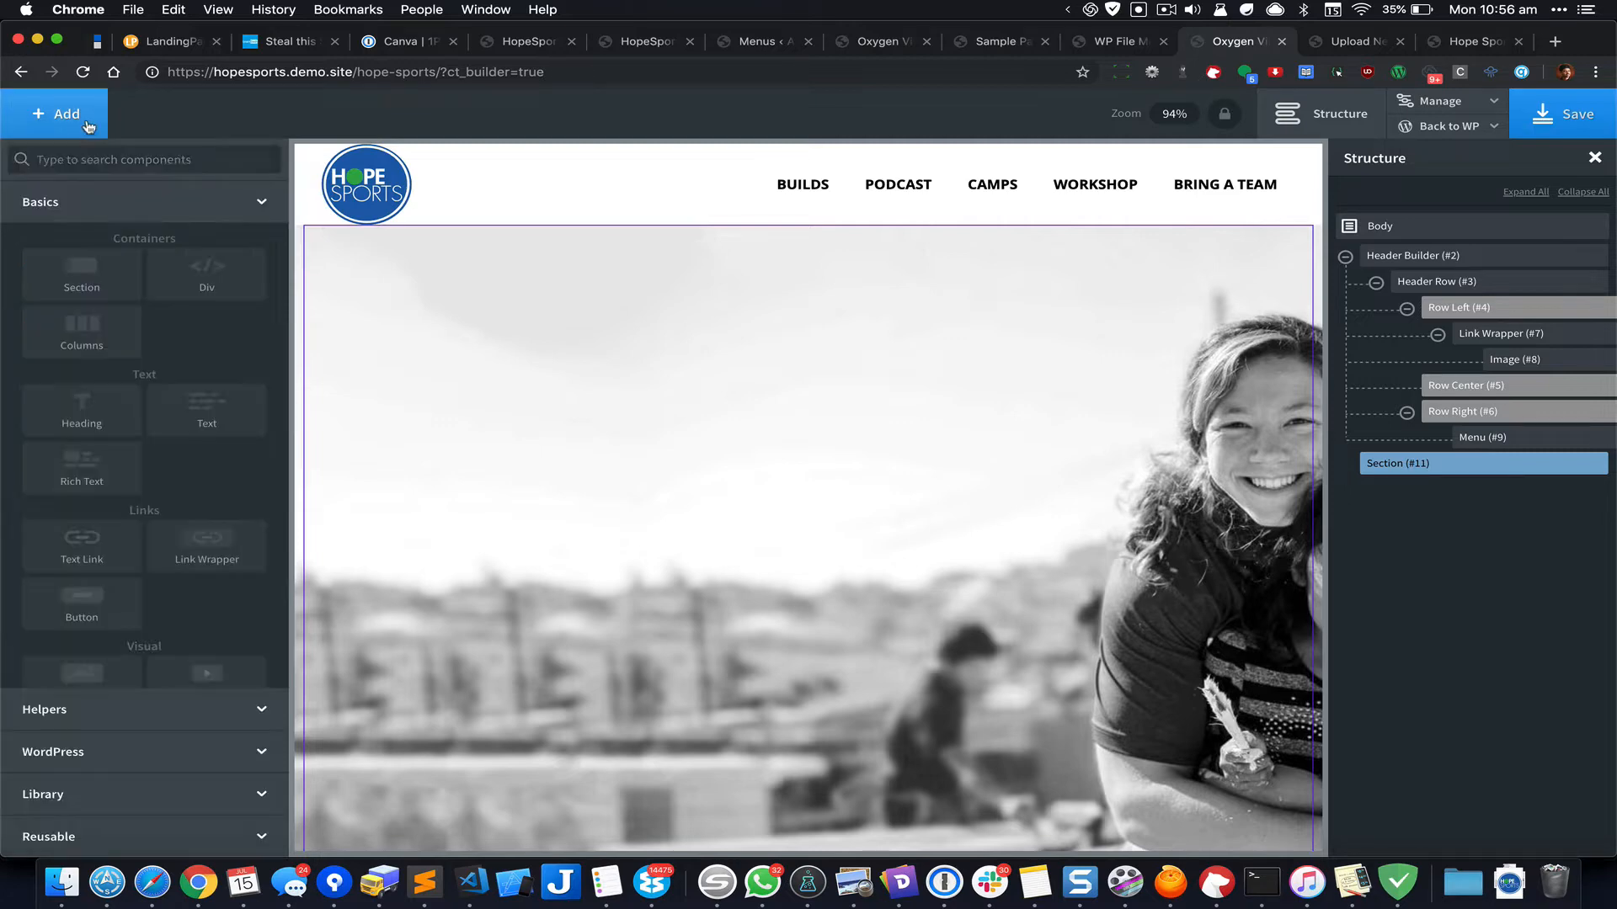
left_click(98, 331)
left_click(100, 334)
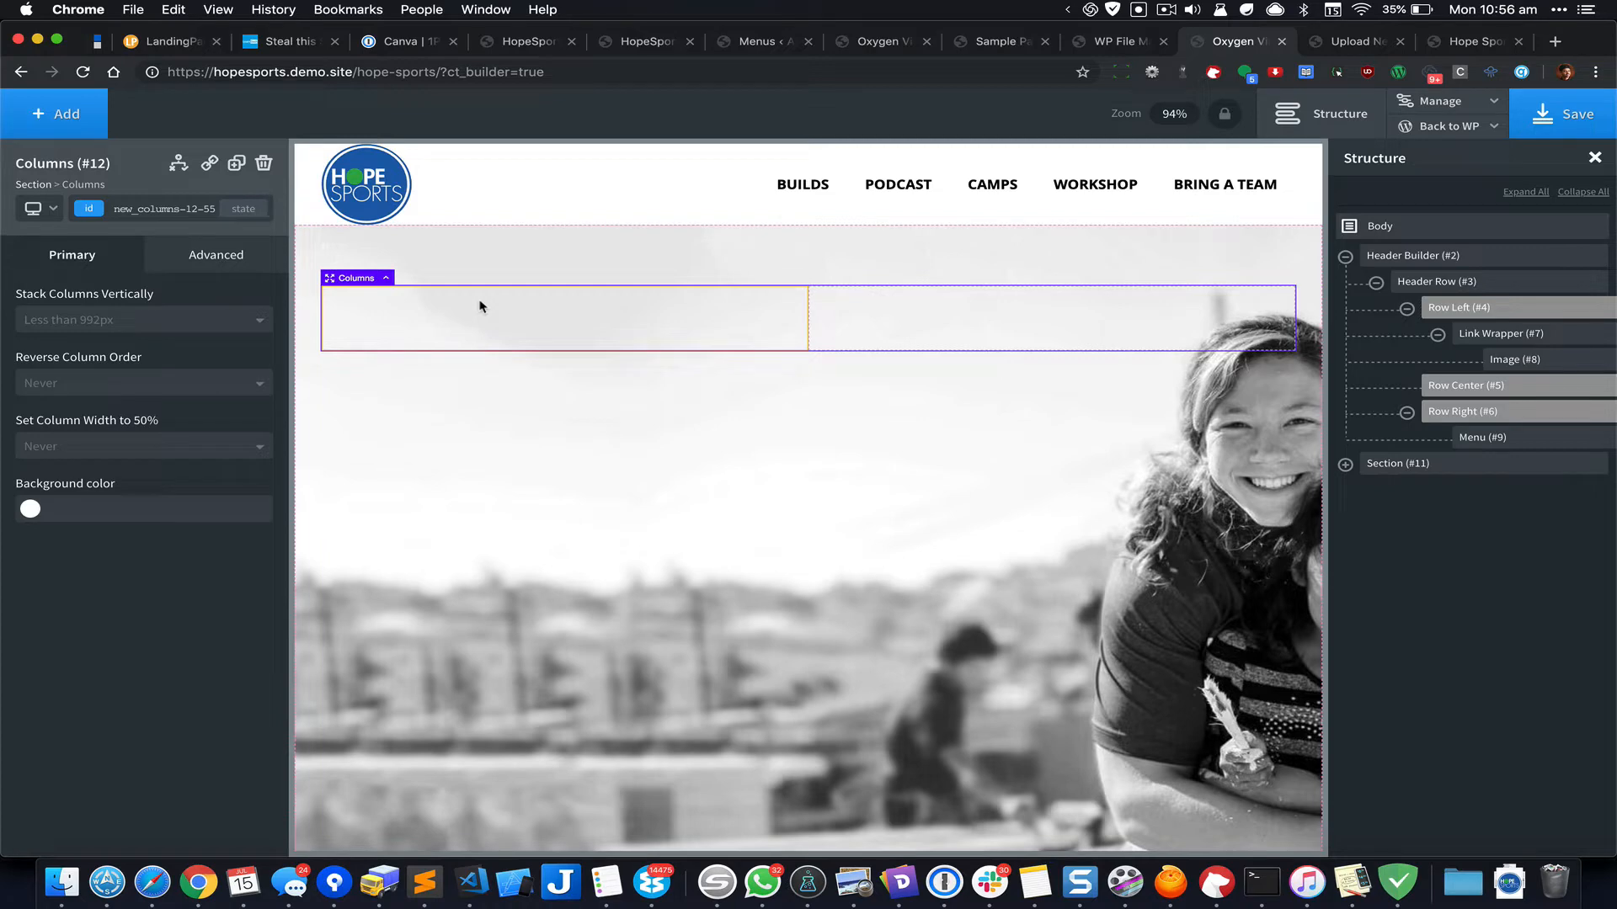
Step: Set the height of the hero's Columns component to 100% and check how it fills the section
left_click(218, 251)
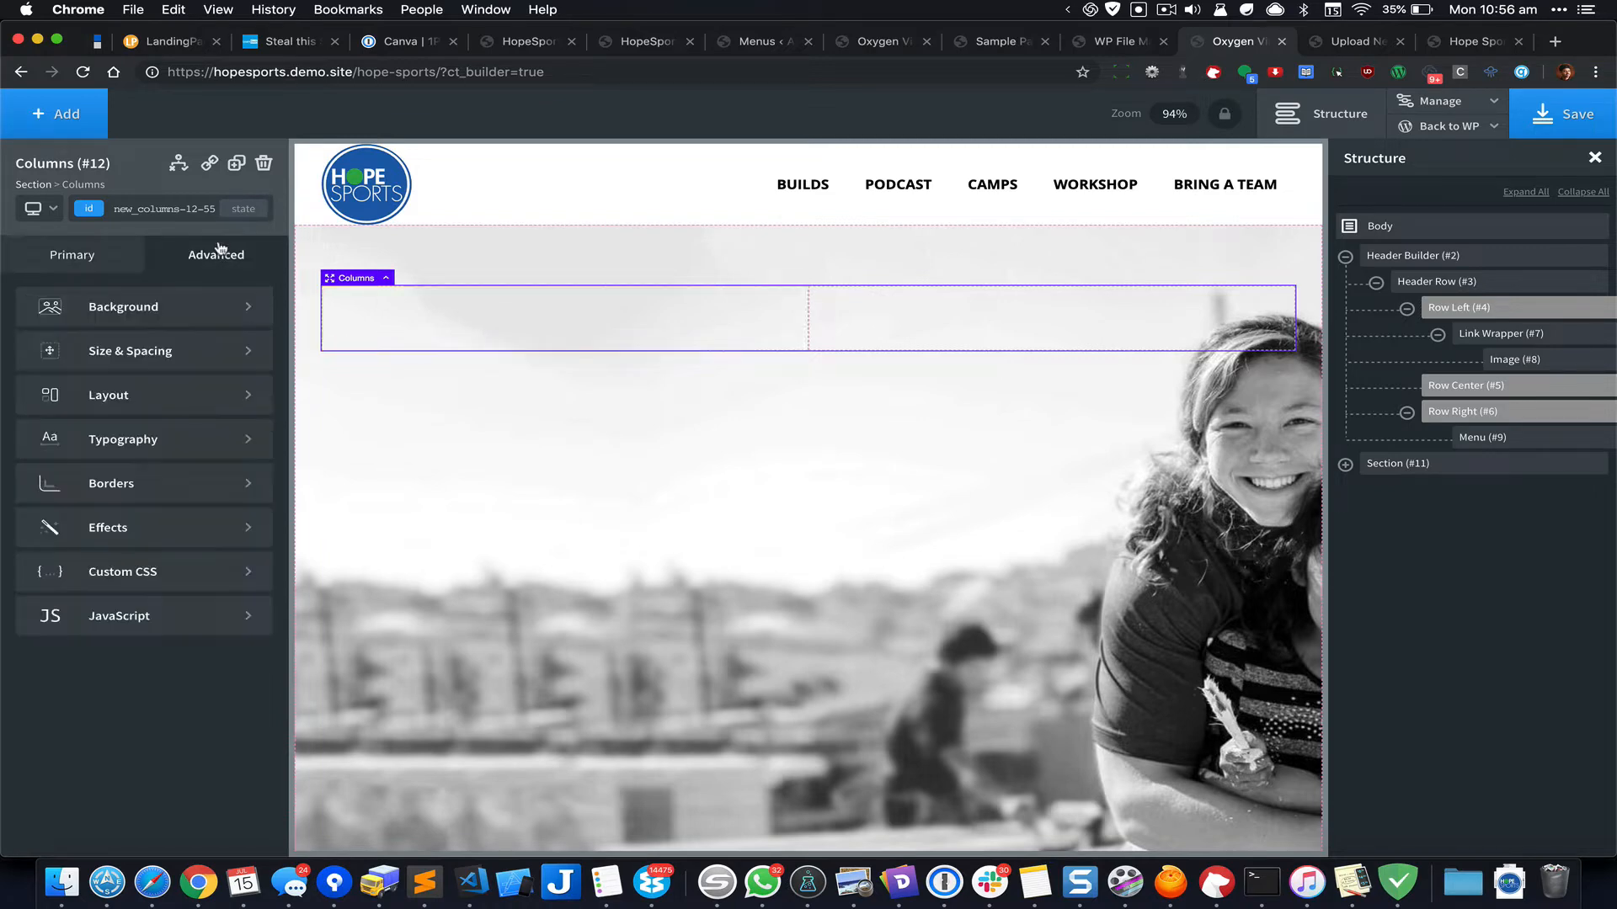
left_click(175, 345)
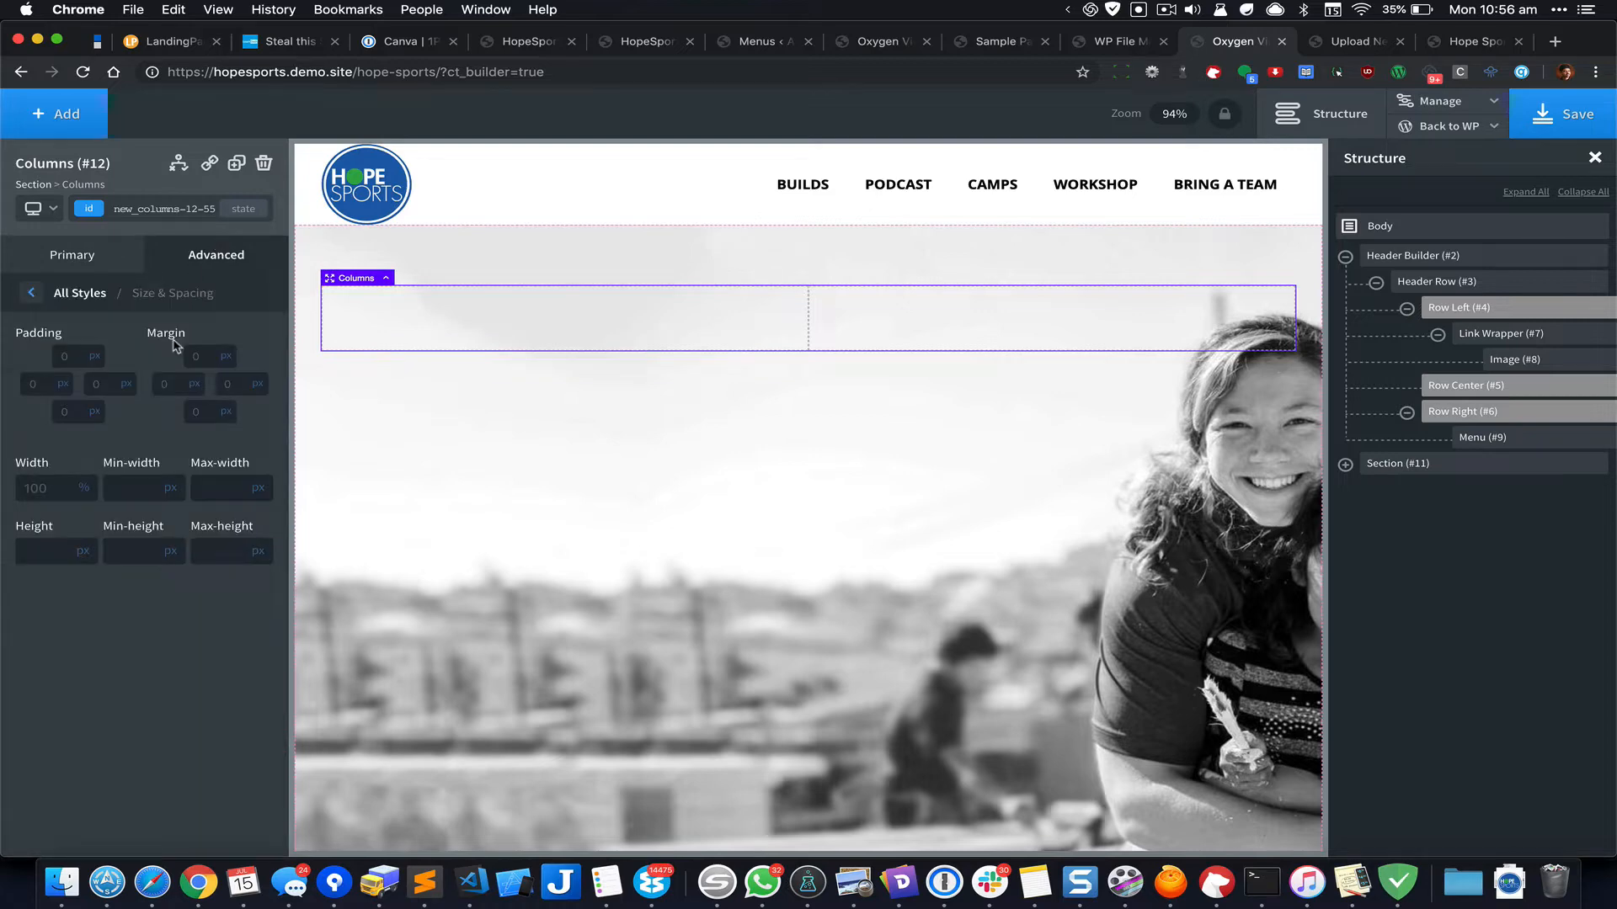
type("100")
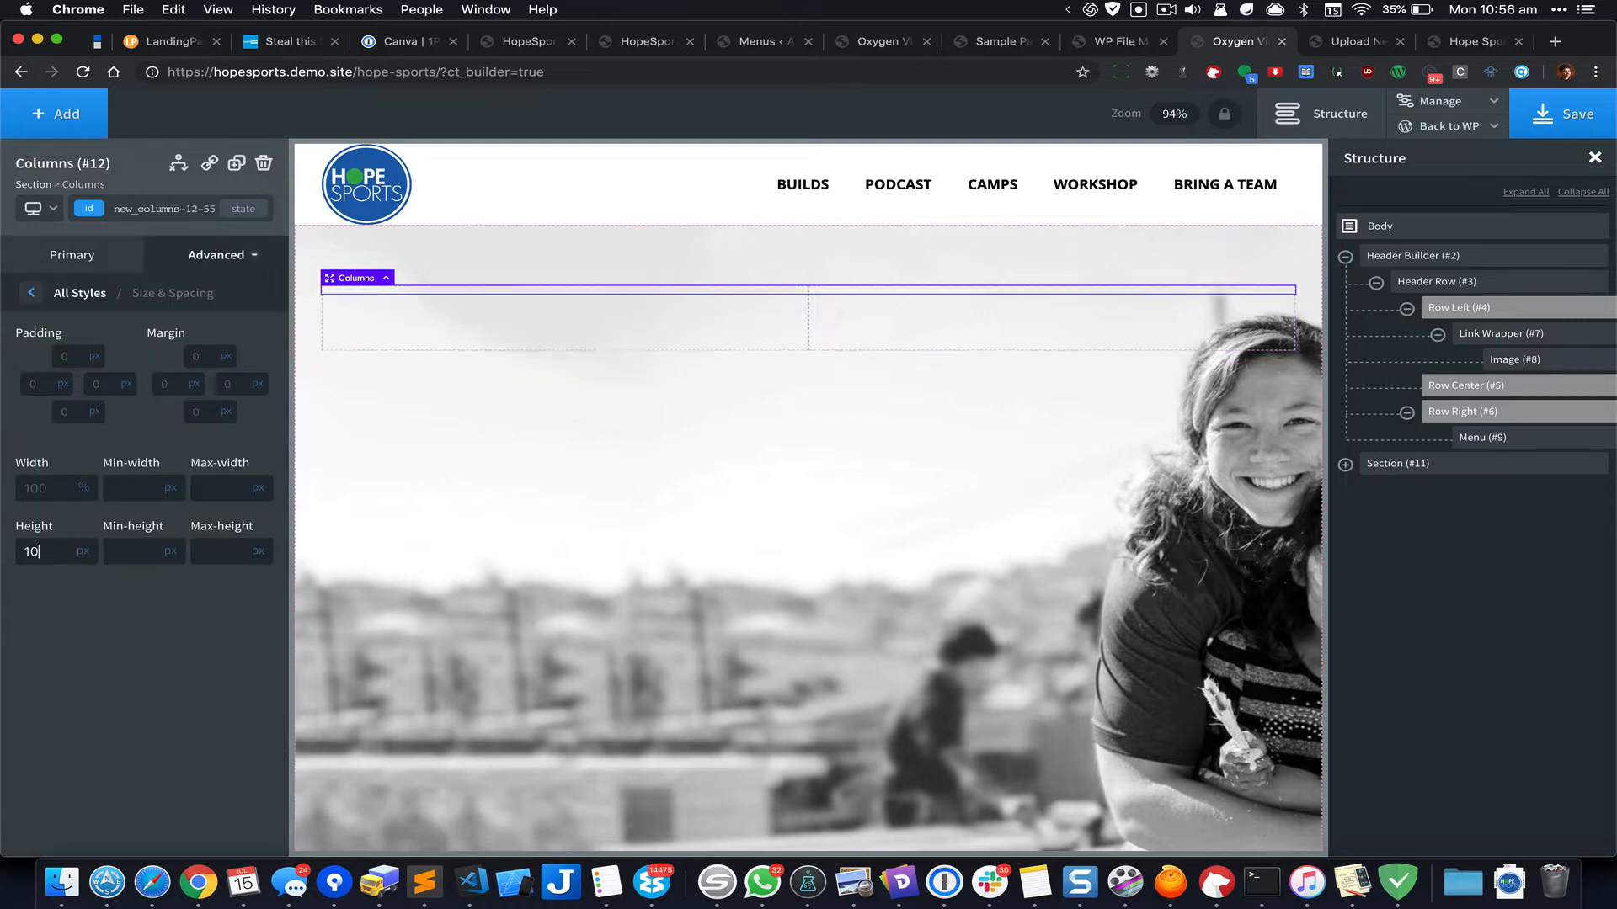
left_click(83, 552)
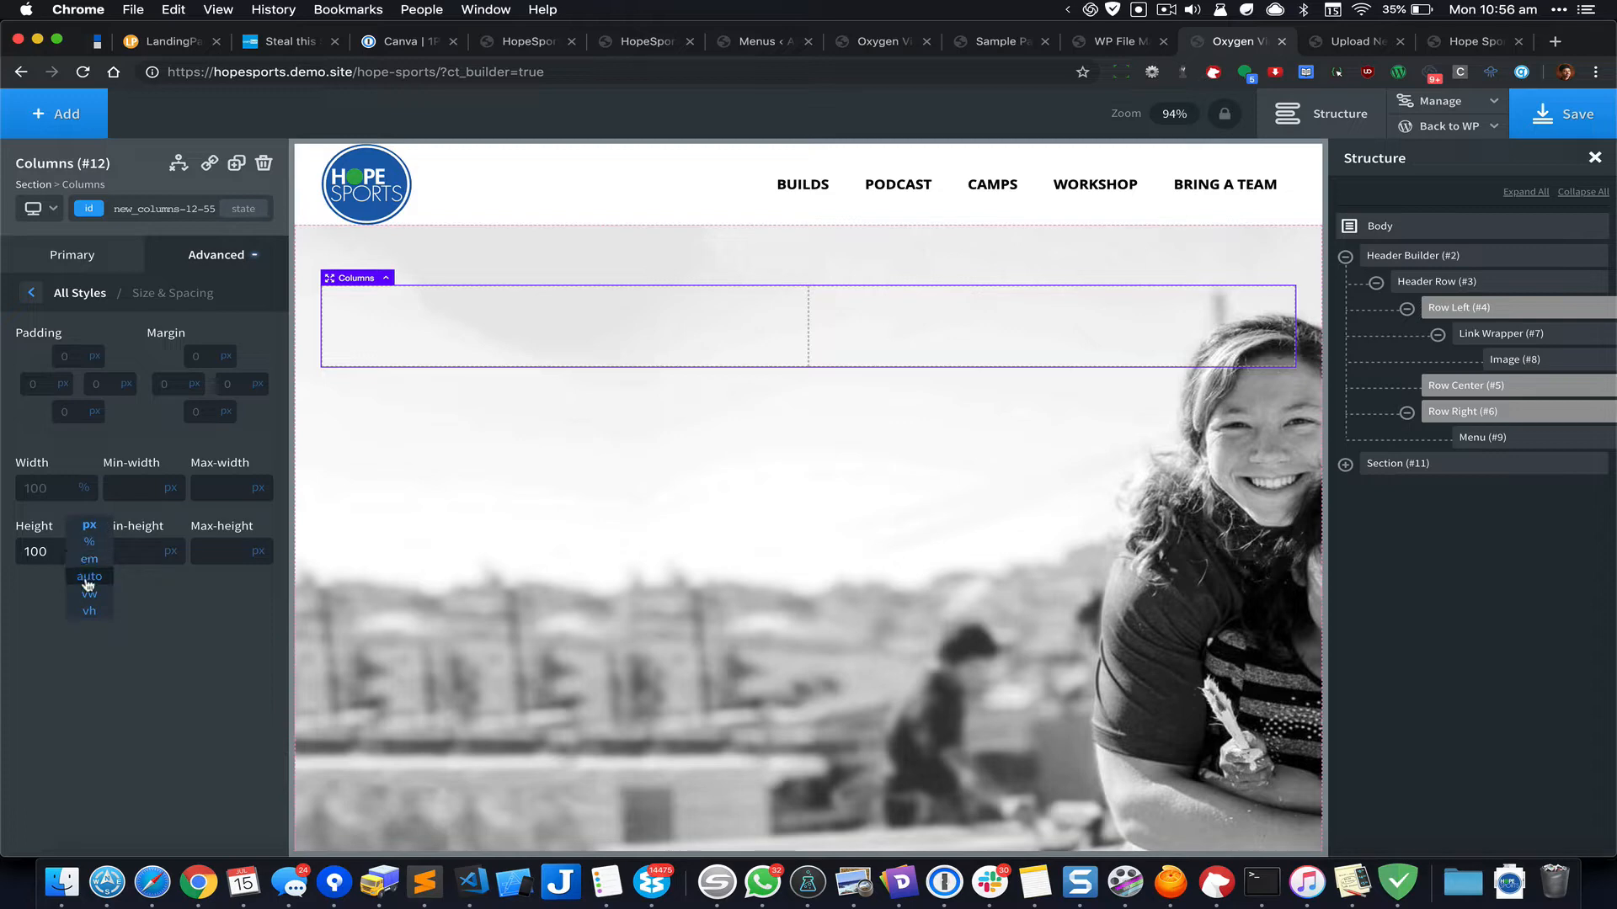
left_click(88, 543)
scroll(583, 439, "down", 2)
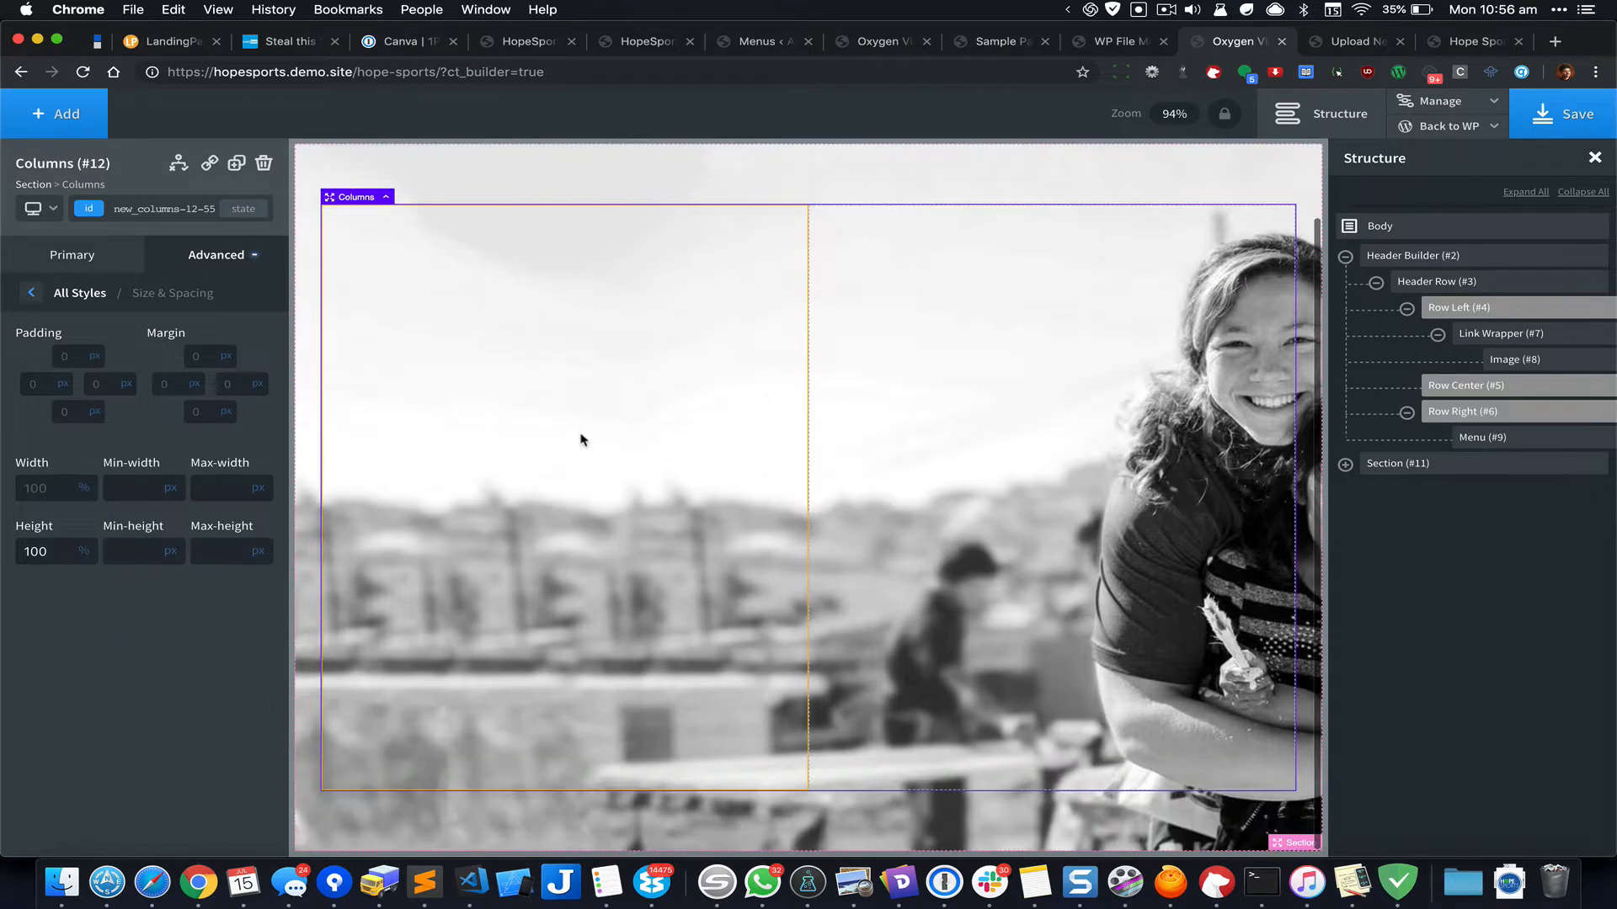
scroll(583, 440, "up", 2)
scroll(585, 357, "down", 2)
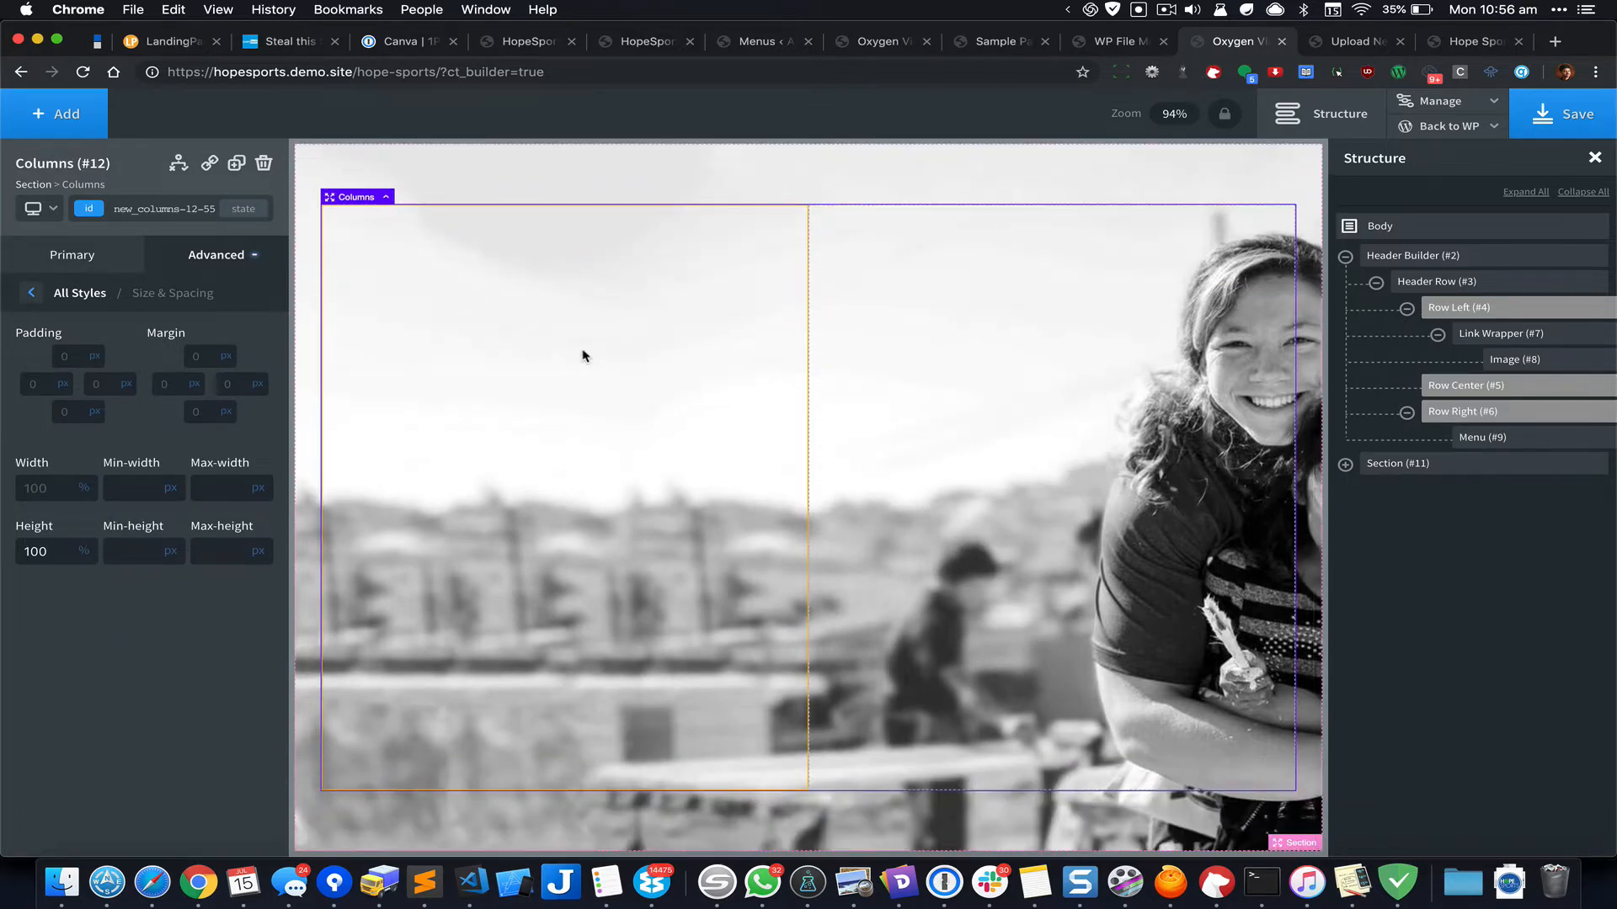
scroll(584, 356, "up", 1)
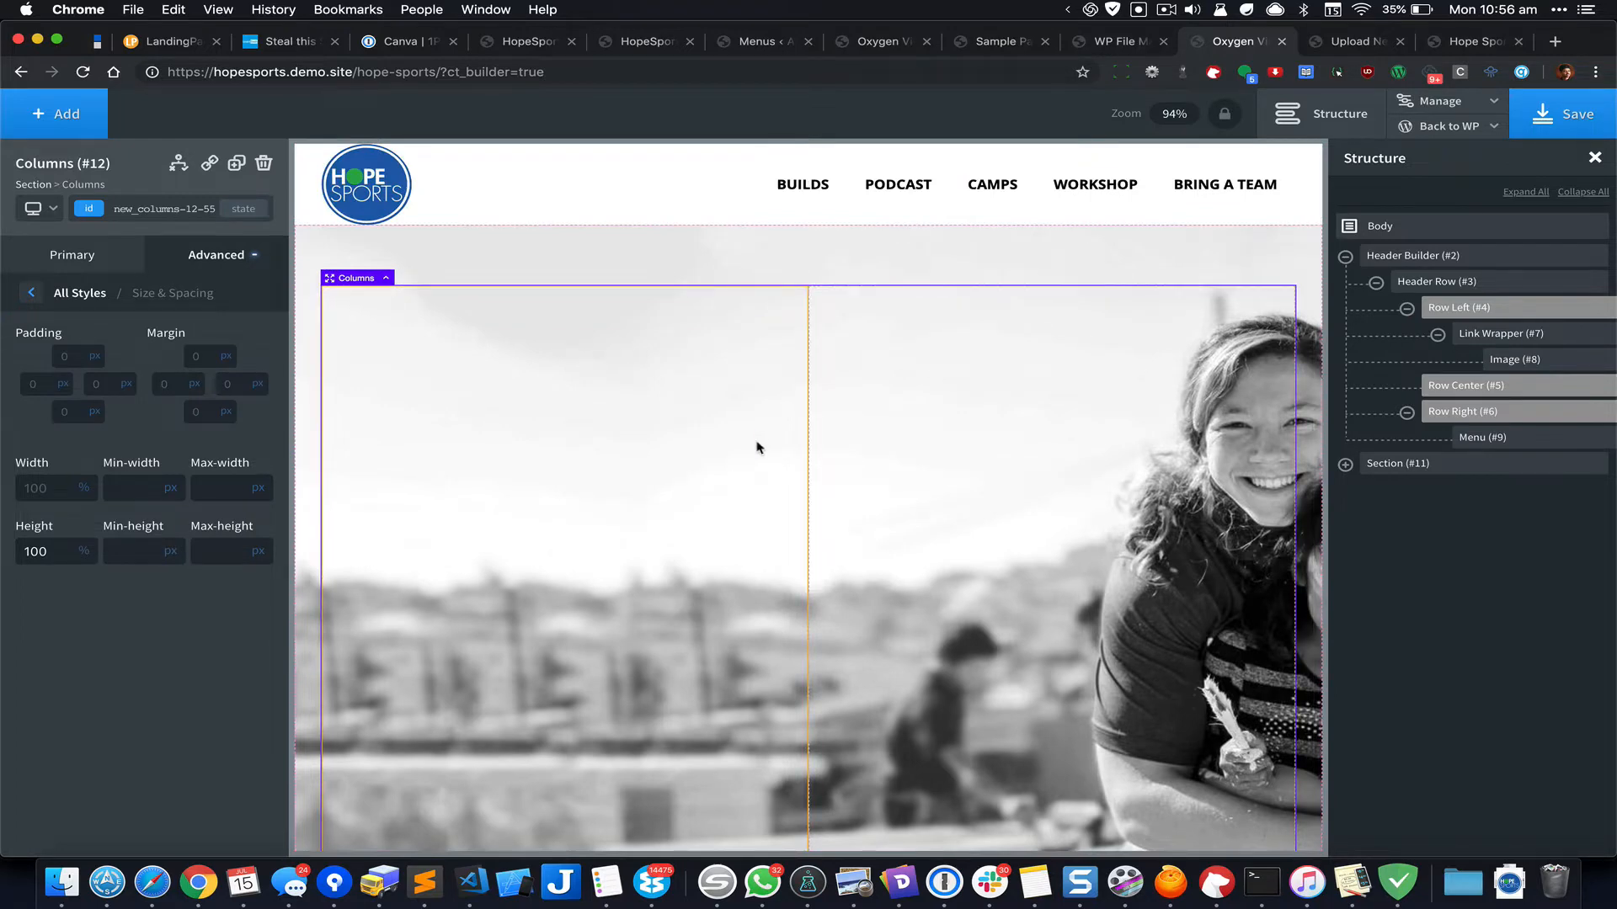
Step: Add a Heading to the hero's first column and select that column's Div for its primary settings
left_click(628, 397)
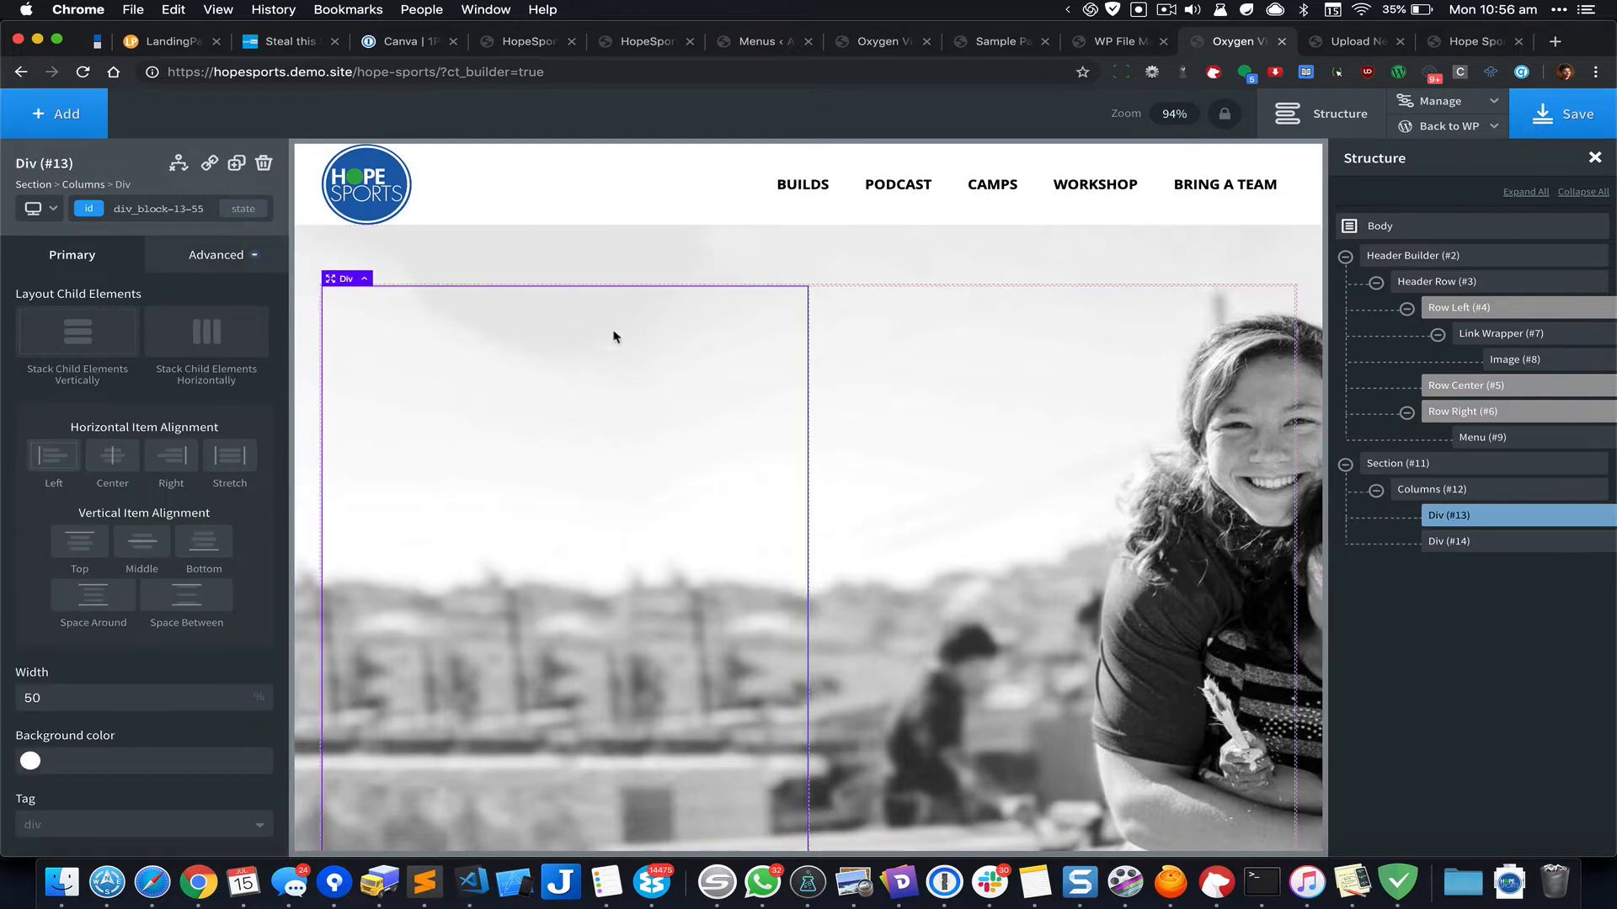
left_click(61, 127)
type("hea")
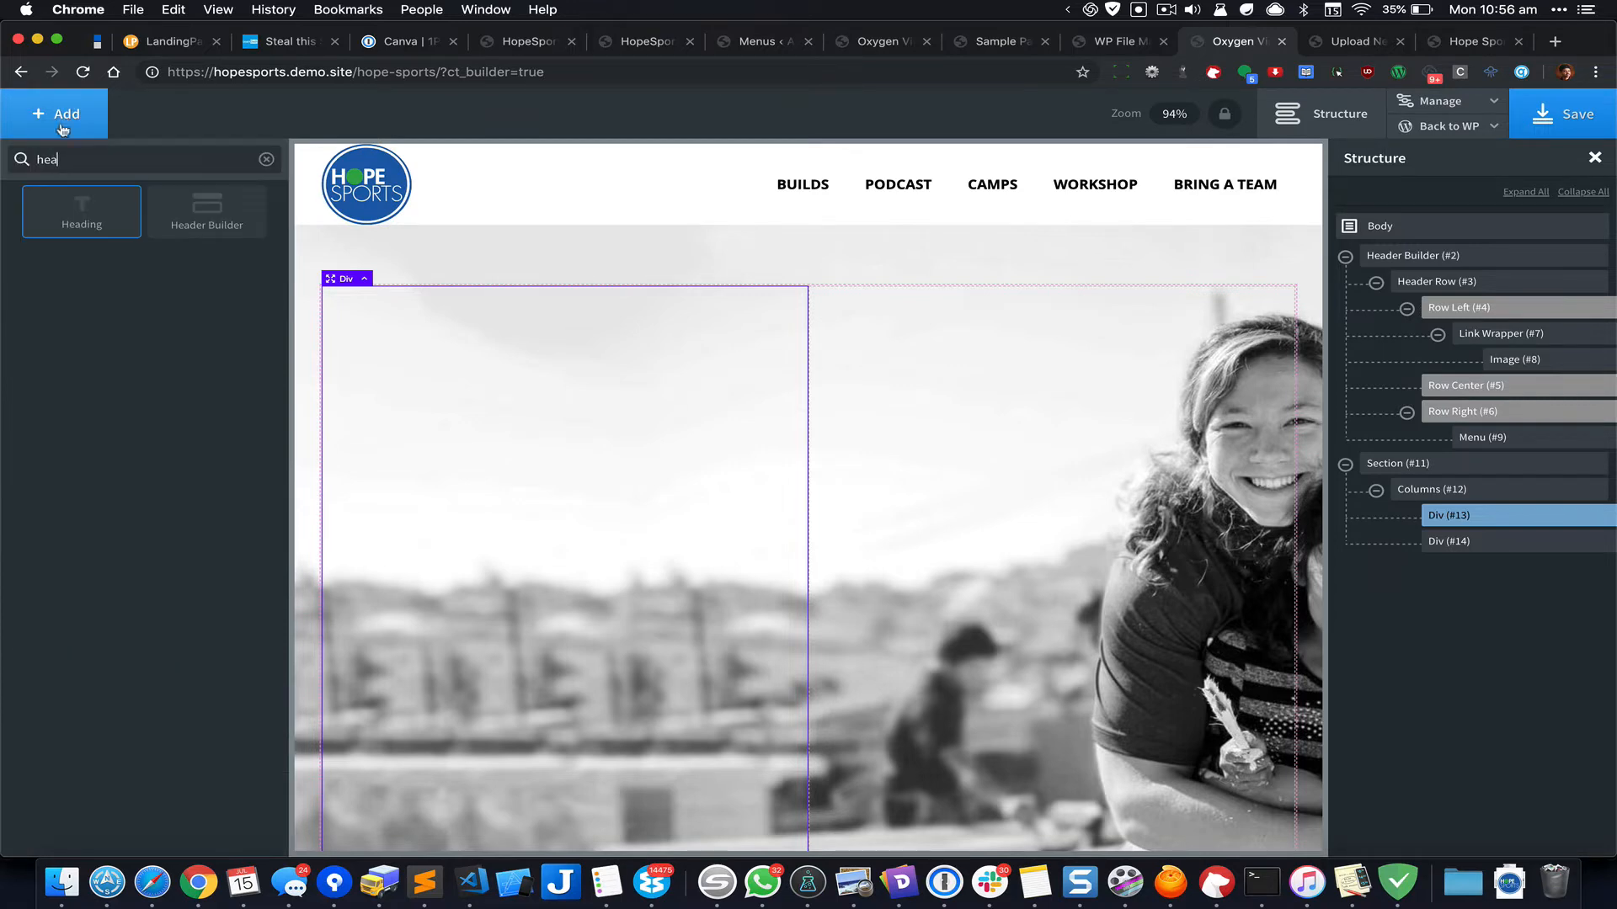
left_click(101, 221)
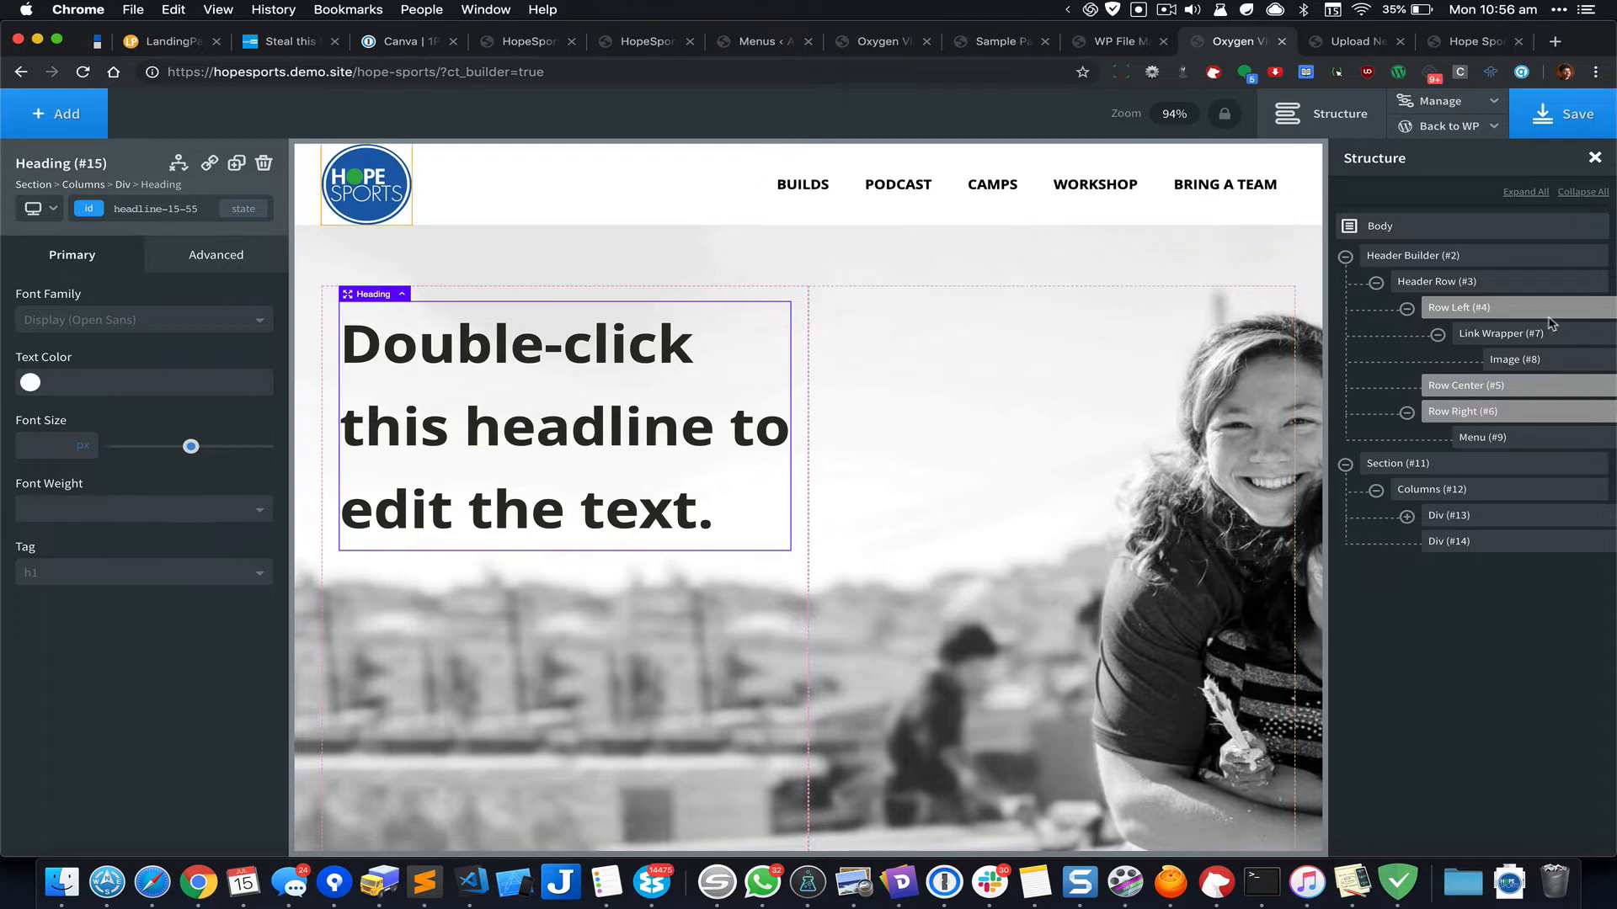
left_click(1469, 515)
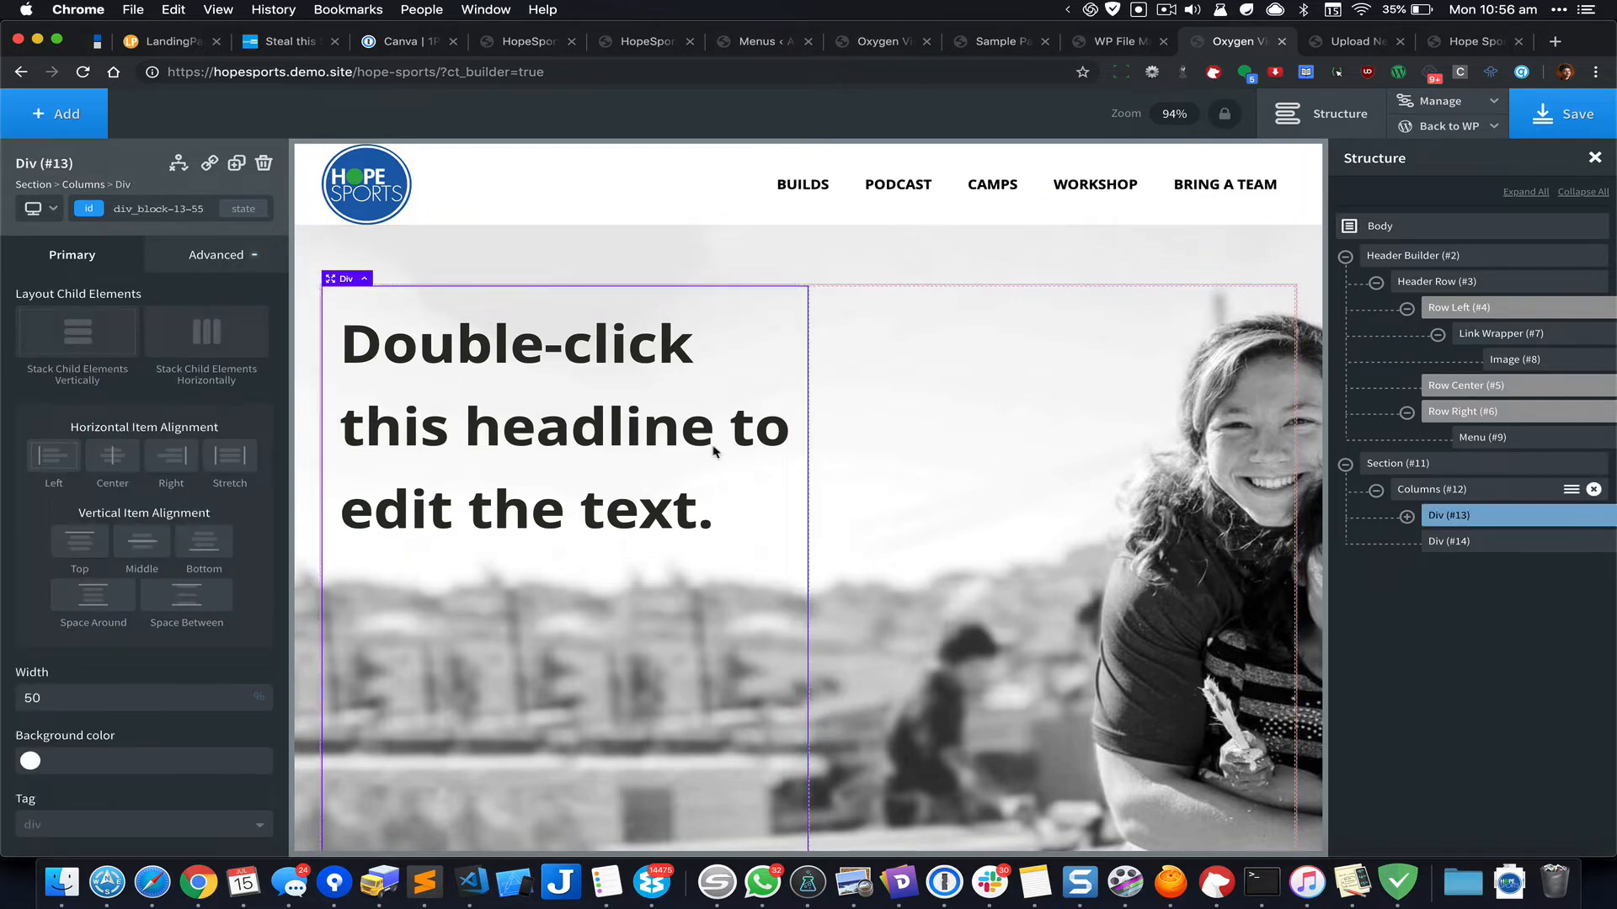
left_click(234, 266)
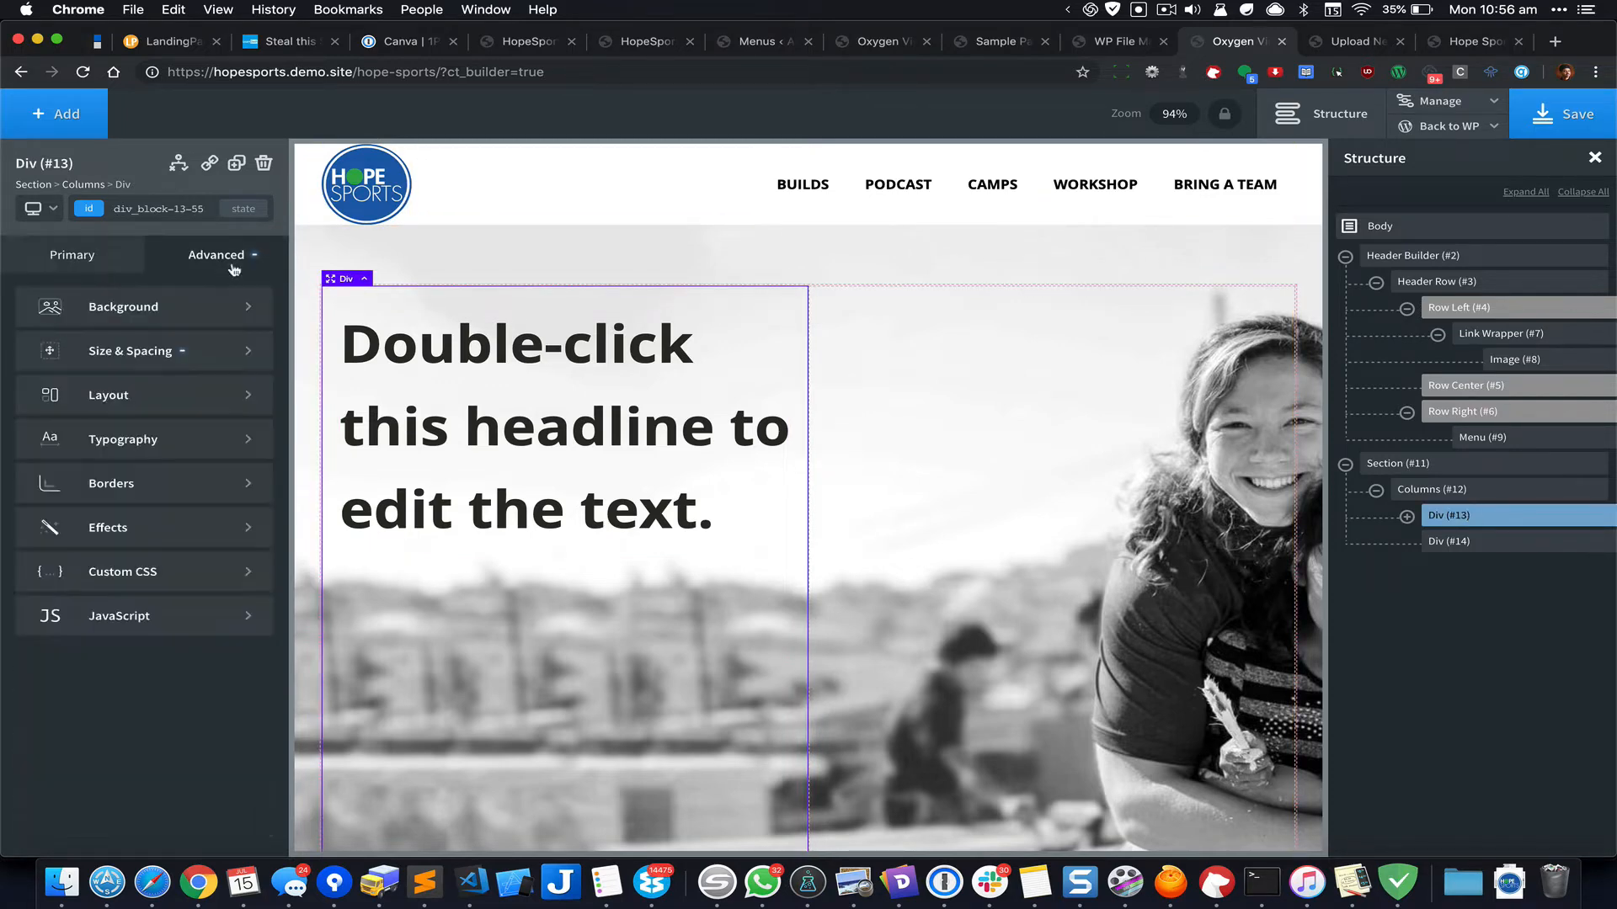
left_click(112, 270)
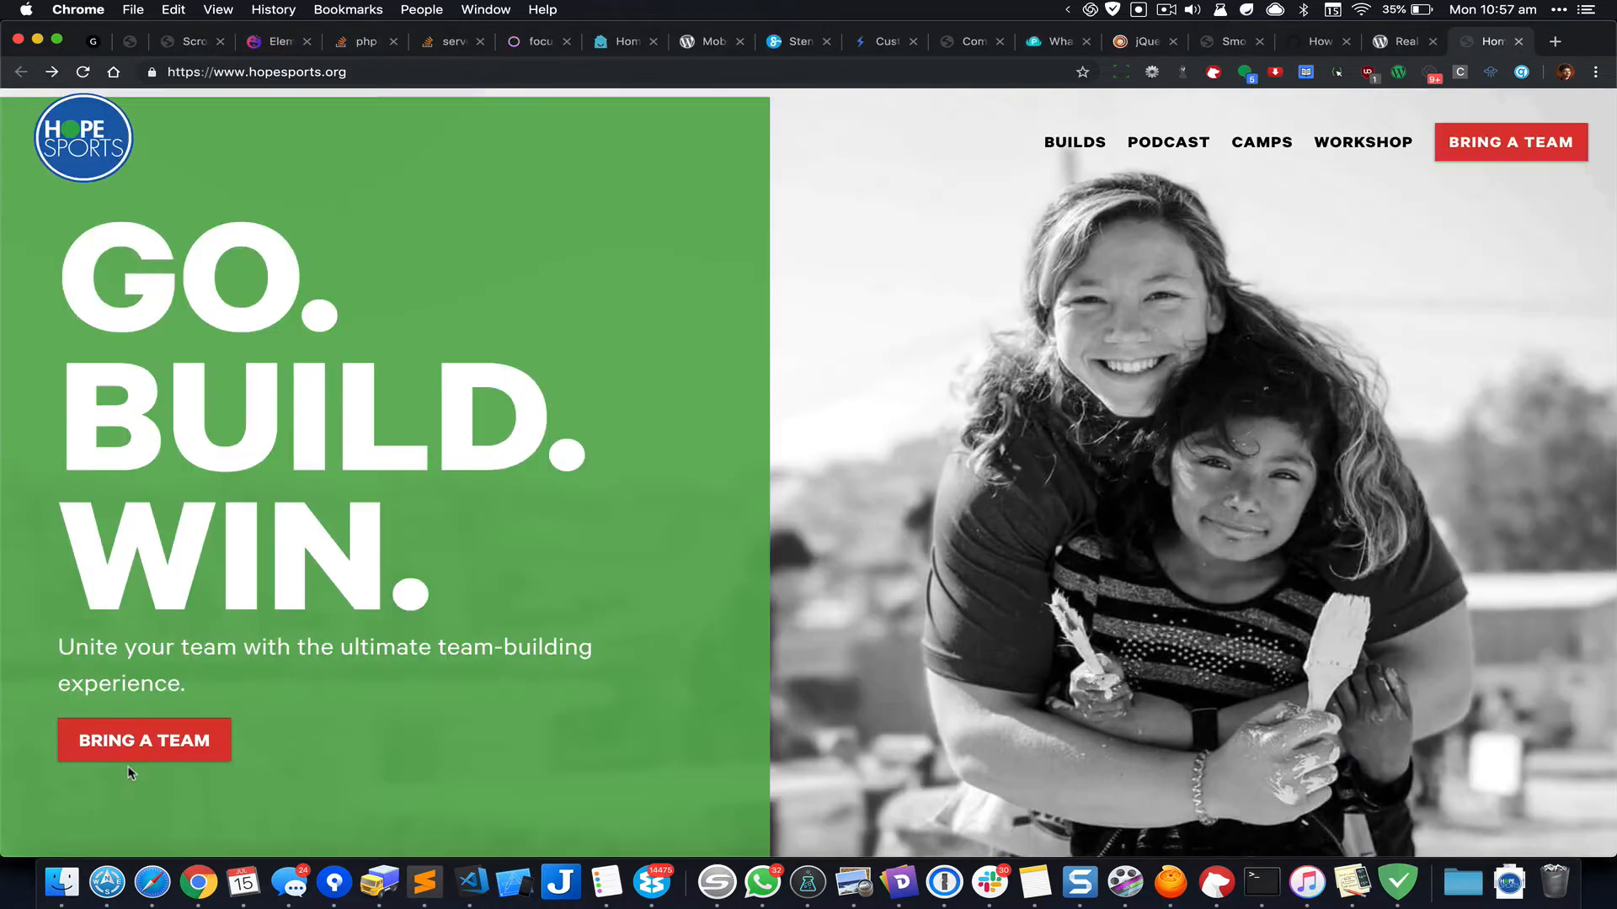
Step: Inspect the green hero panel on hopesports.org and examine its parent elements' styles for the background color rule
right_click(617, 275)
left_click(719, 558)
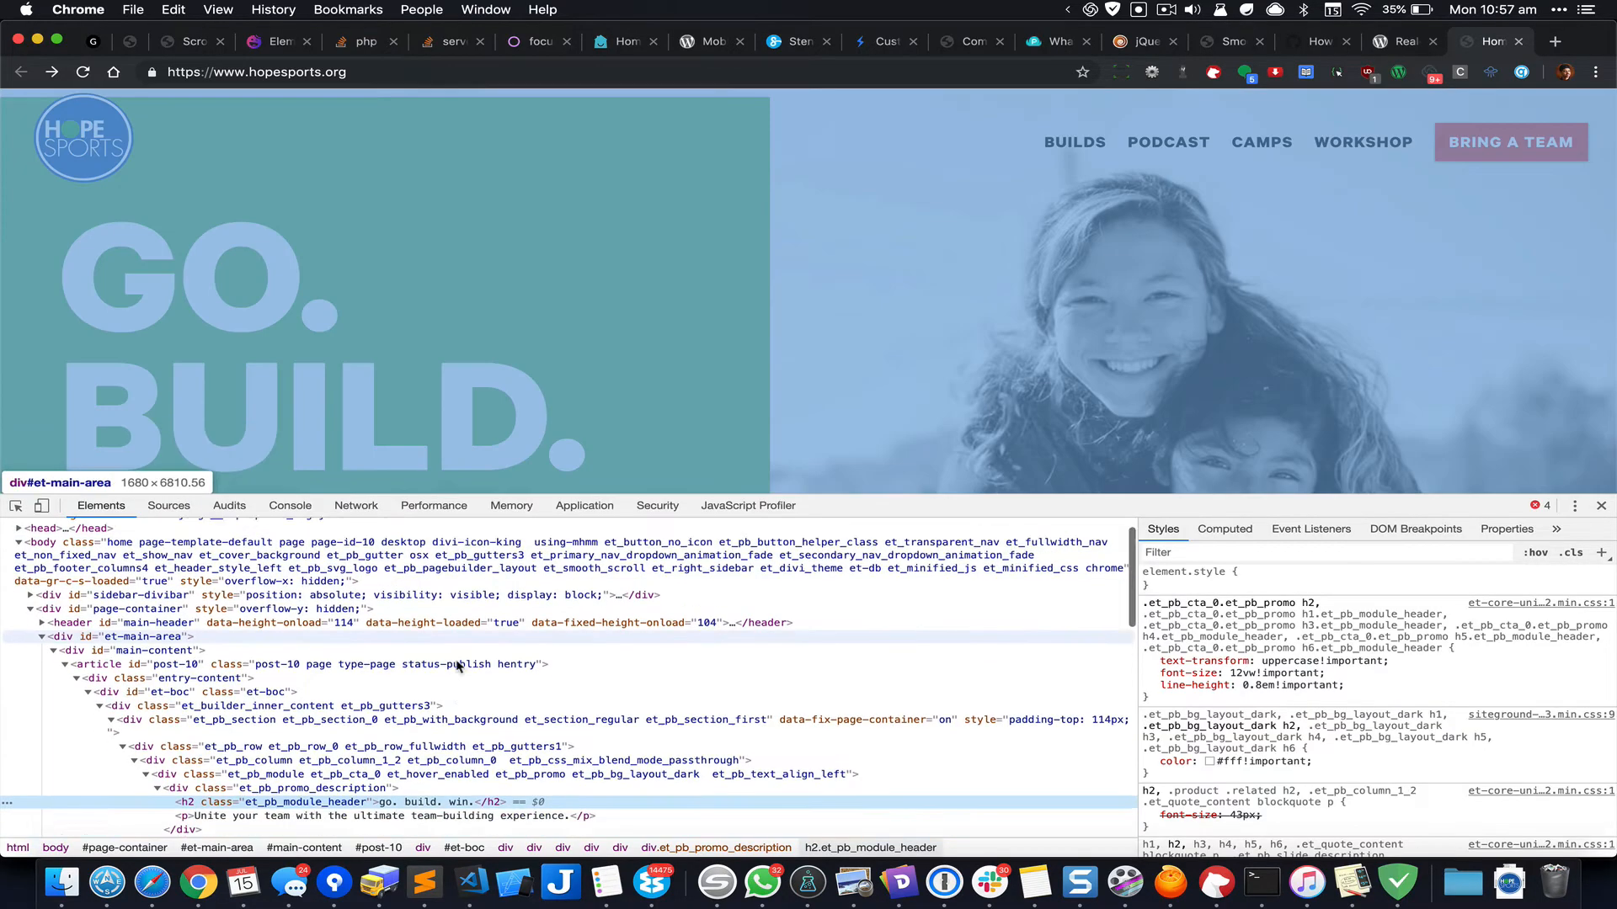
scroll(455, 691, "down", 3)
left_click(219, 722)
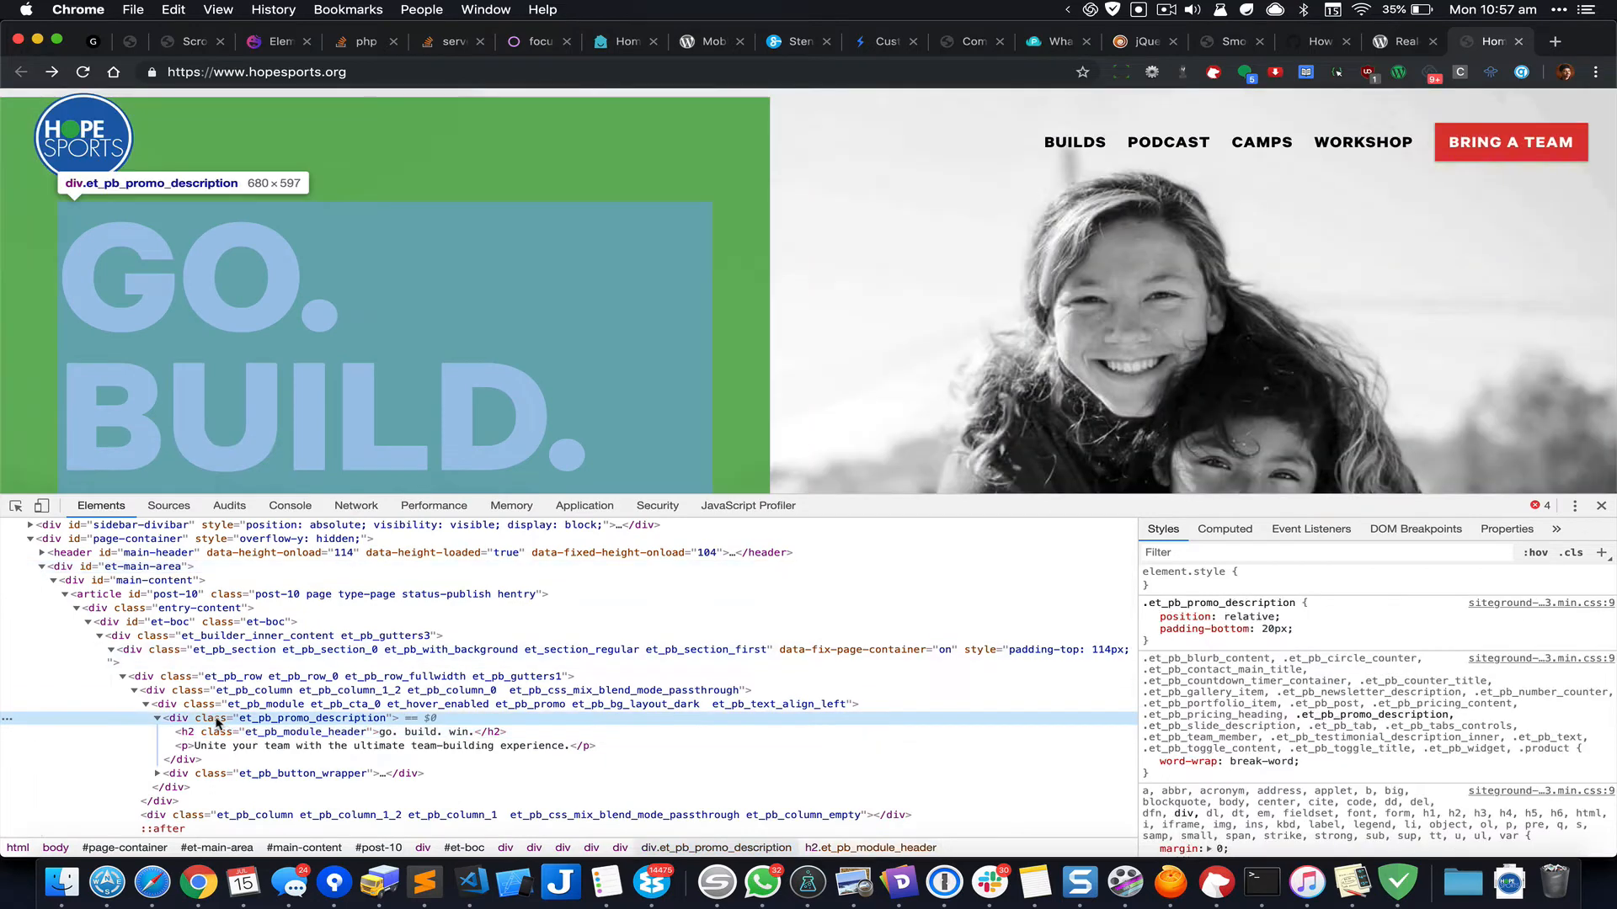
left_click(219, 705)
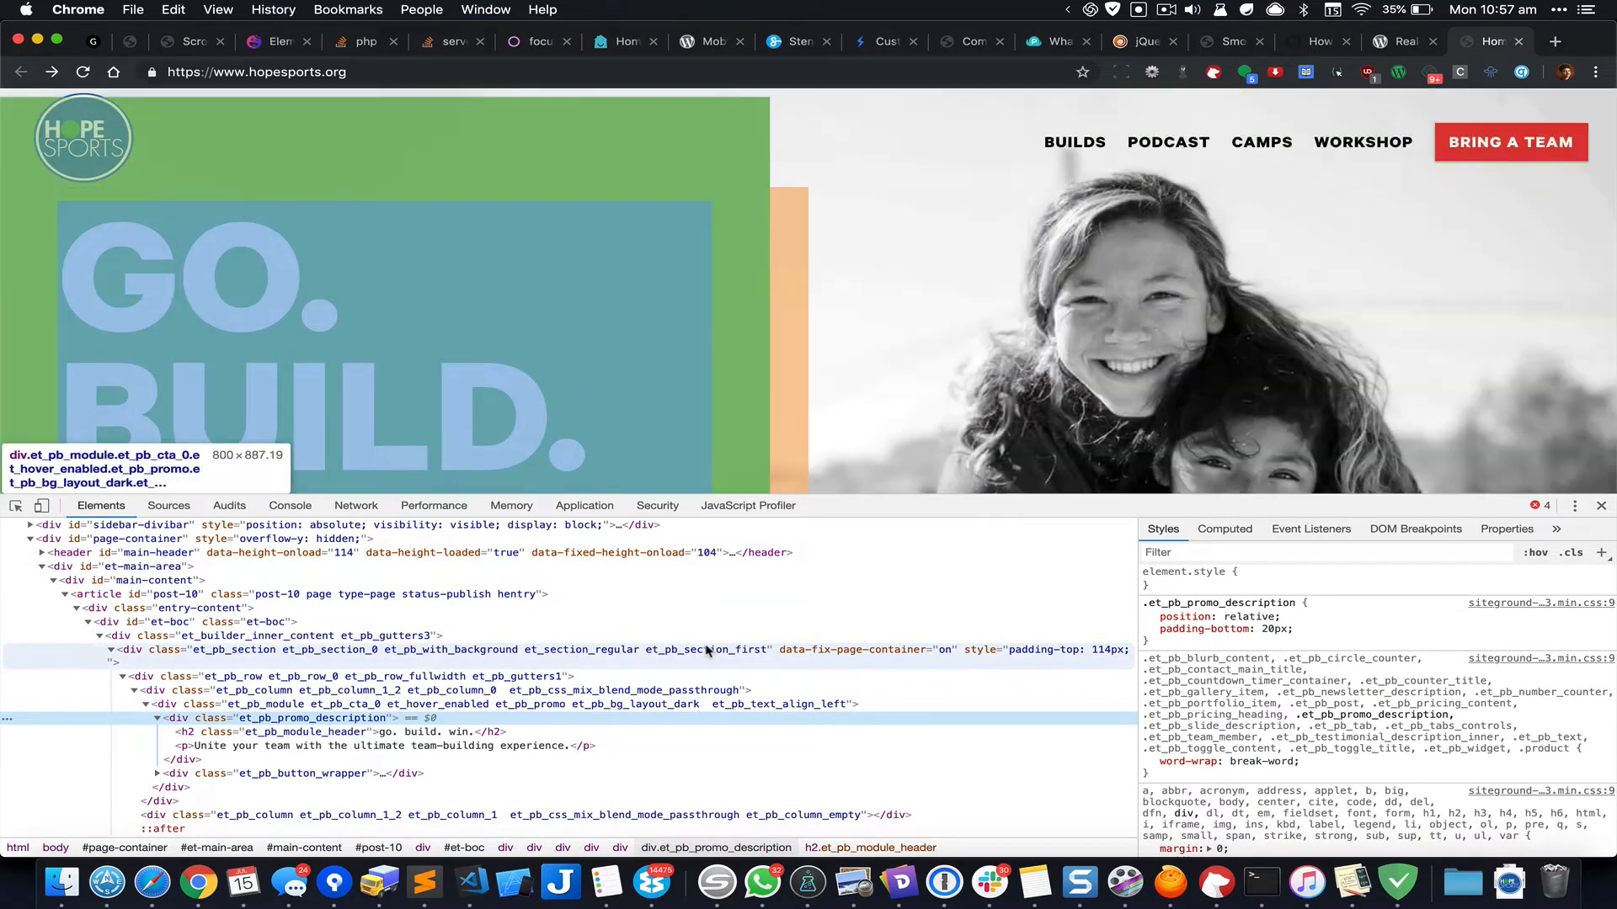
key("Up")
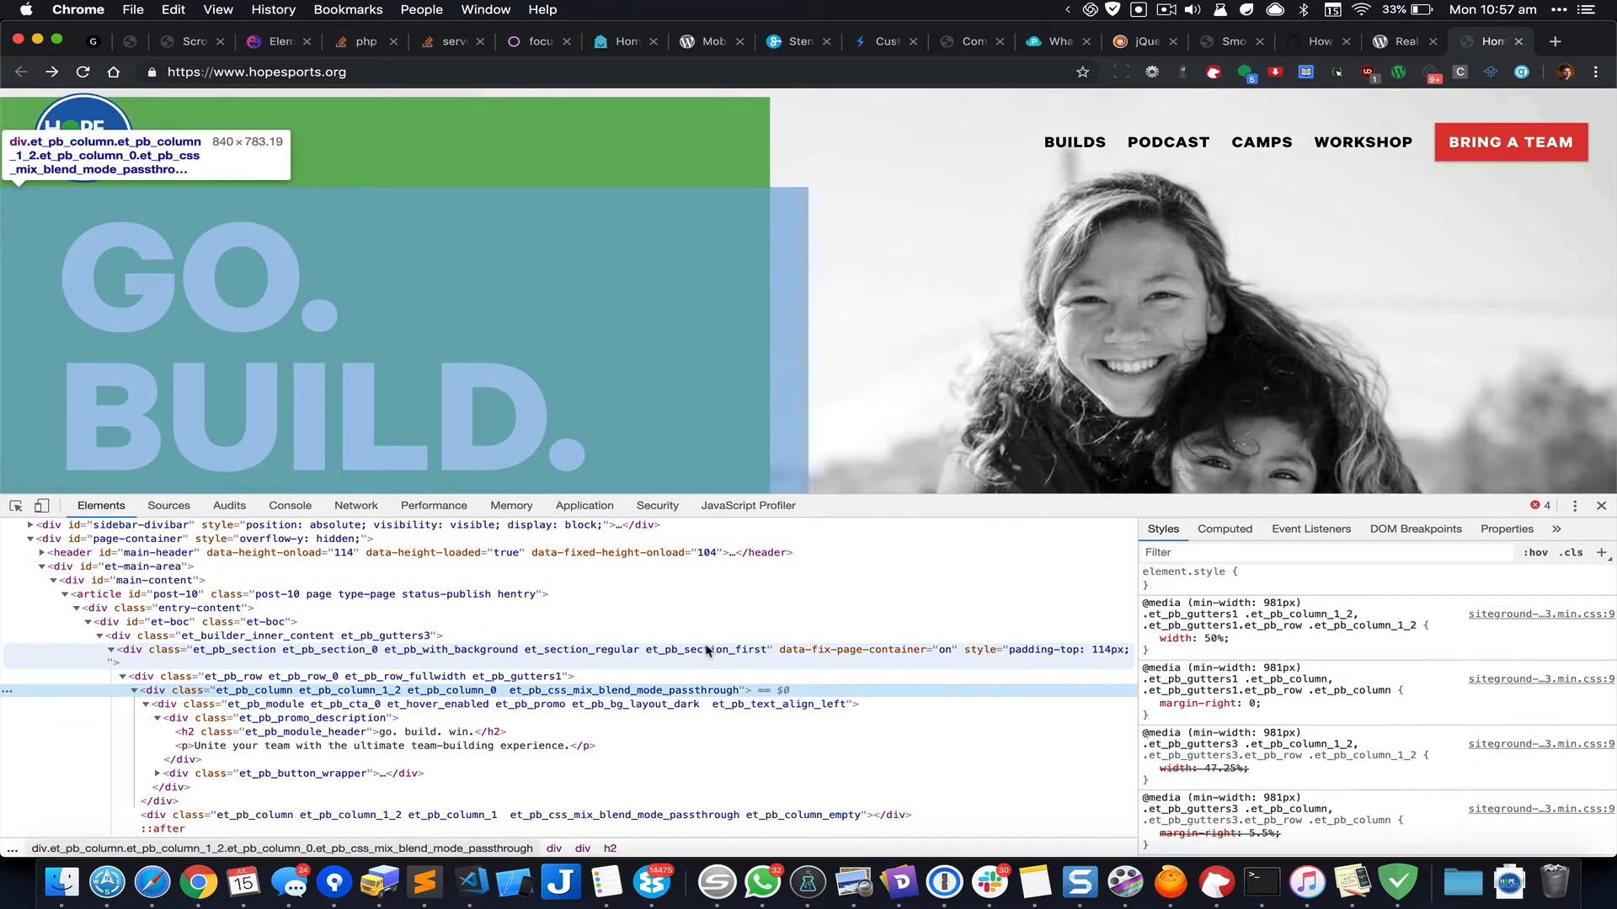
scroll(1408, 720, "down", 5)
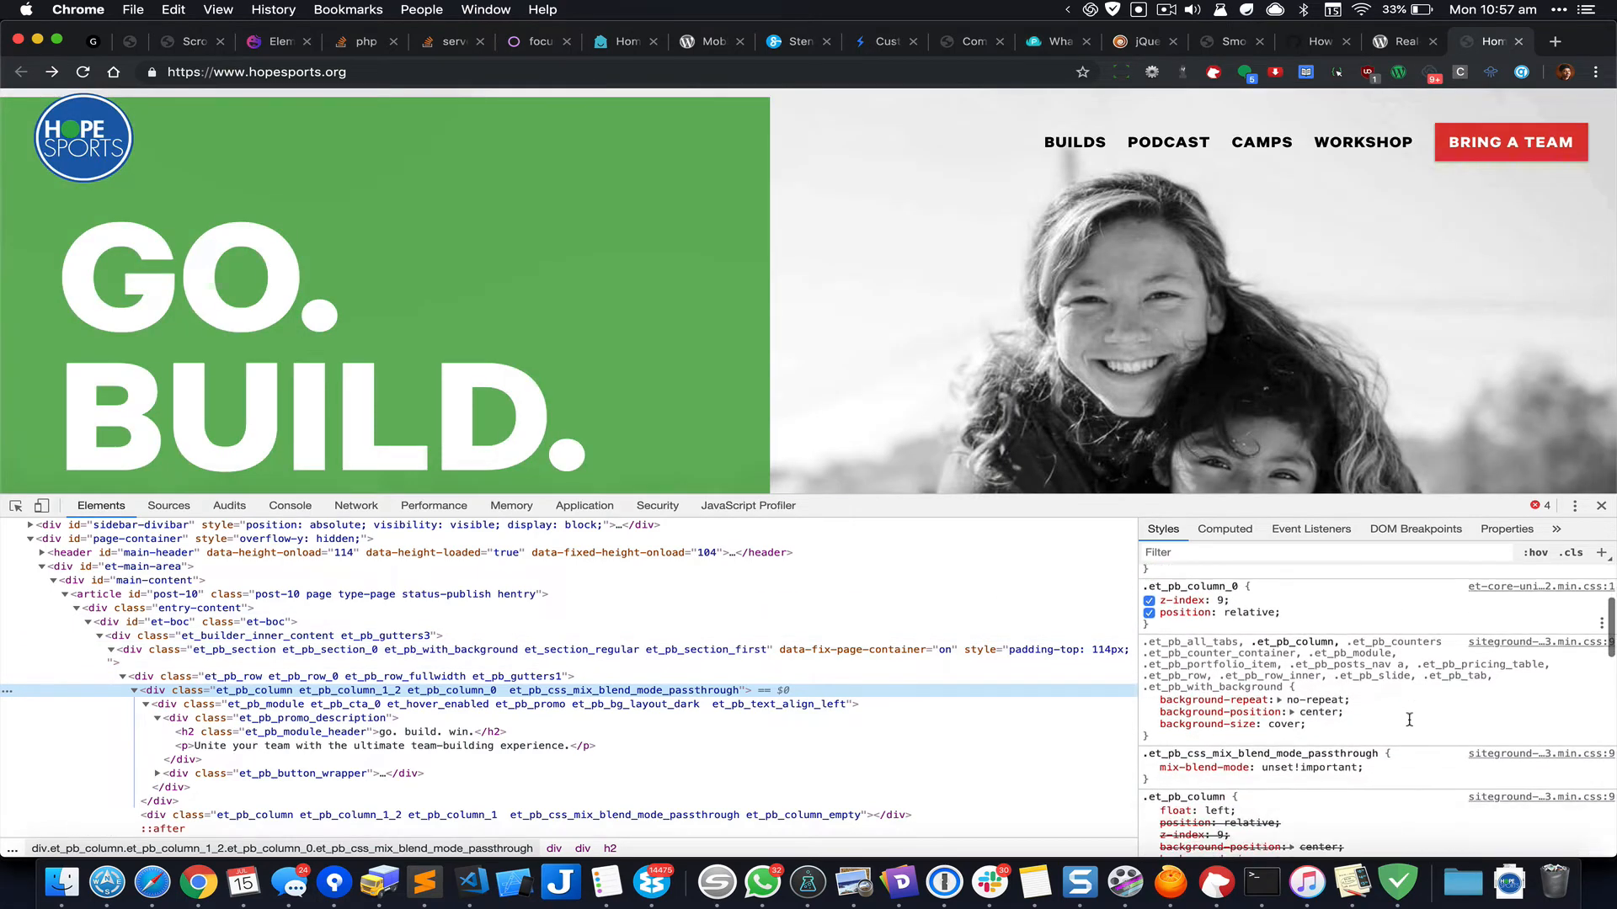
scroll(1408, 720, "up", 8)
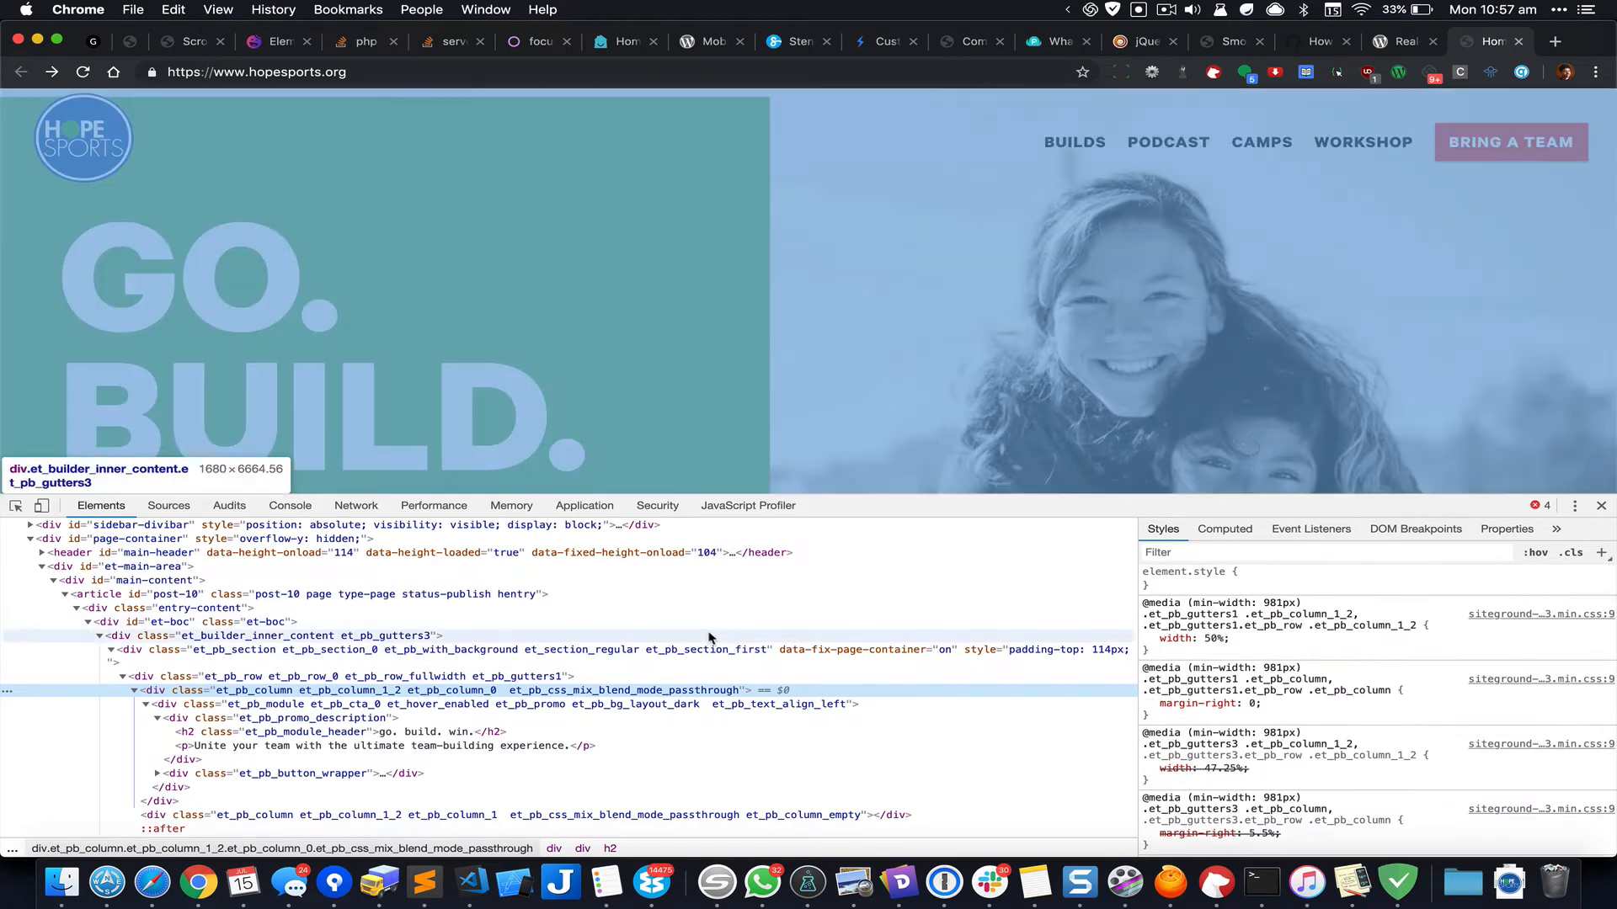
key("Down")
scroll(1279, 599, "down", 2)
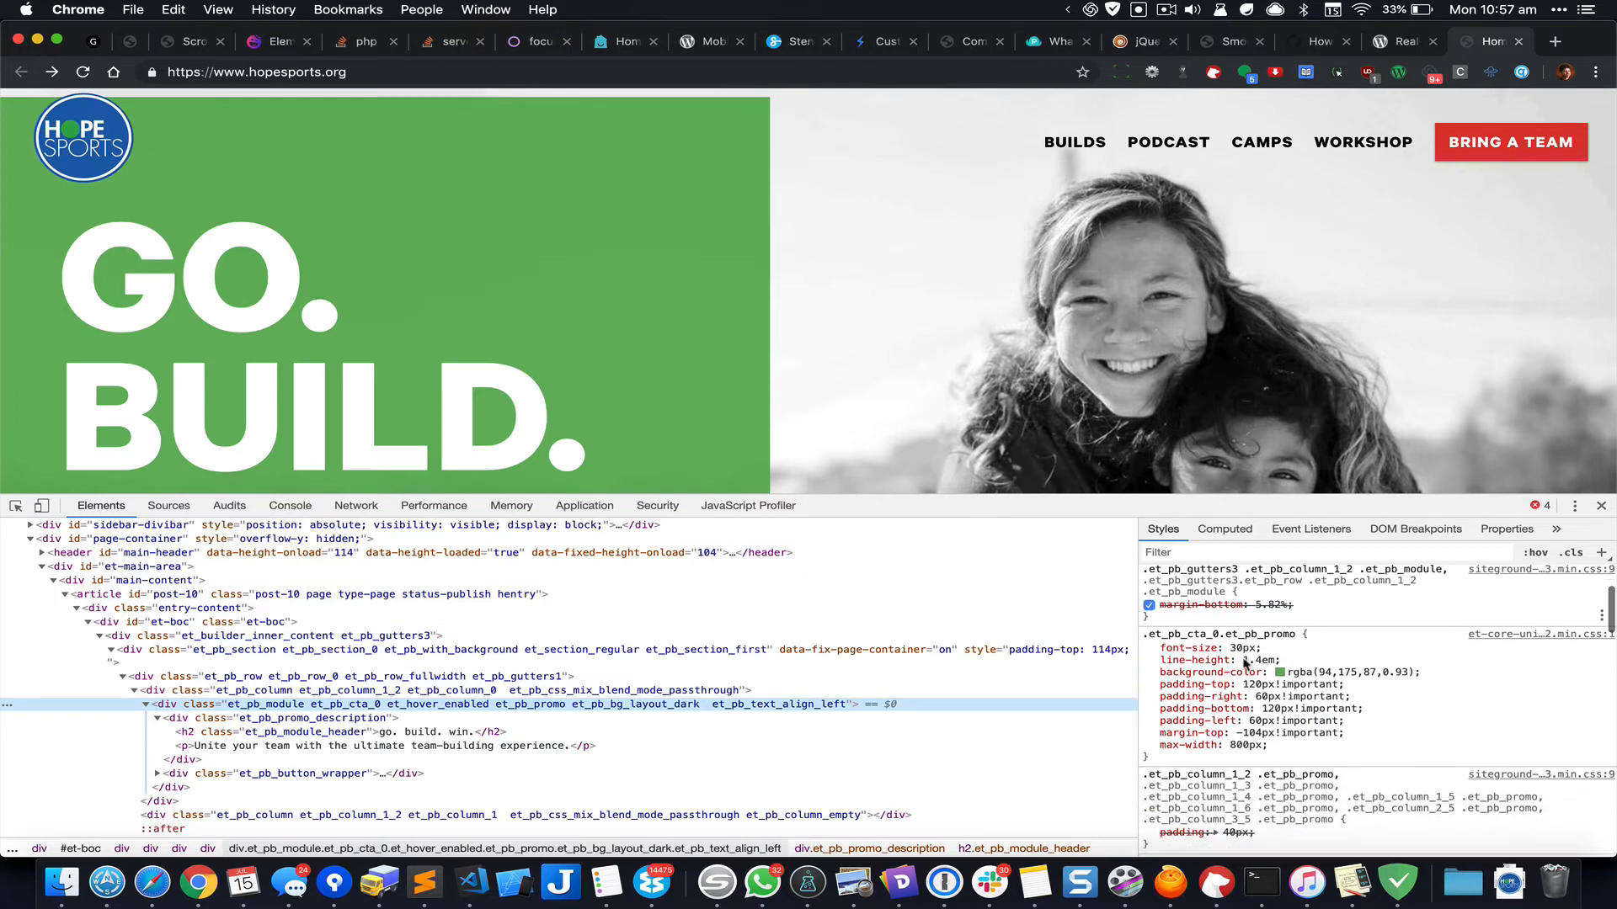
Step: Copy the reference panel's background color rgba(94,175,87,0.93) and apply it as the background color of the hero's first column Div
left_click(1364, 672)
key("super+c")
key("super+grave")
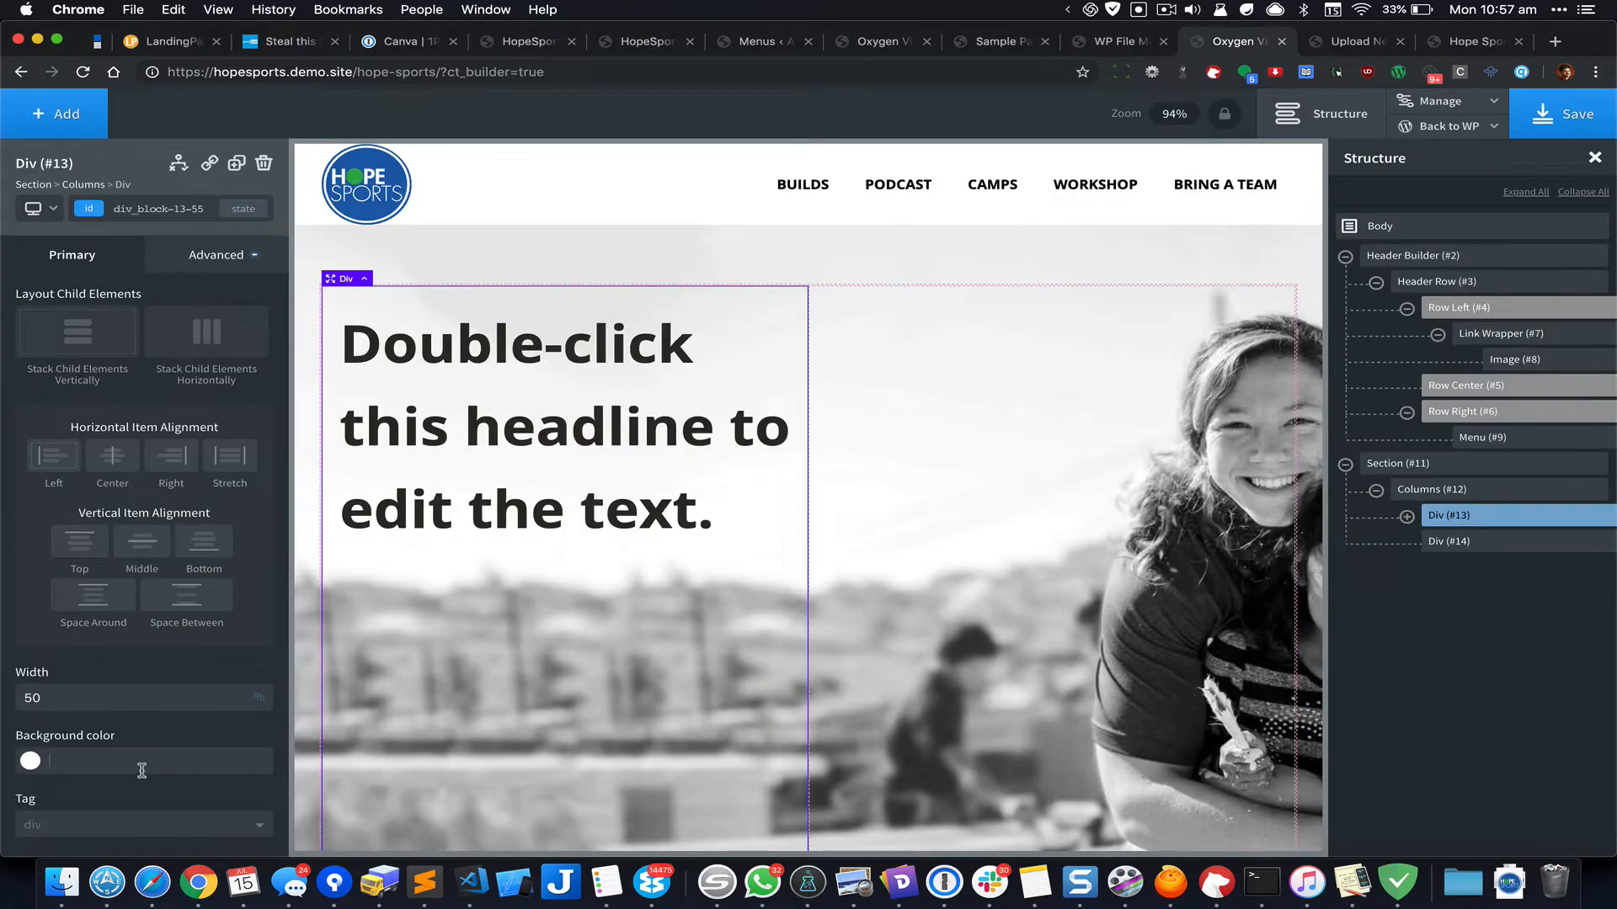
key("super+v")
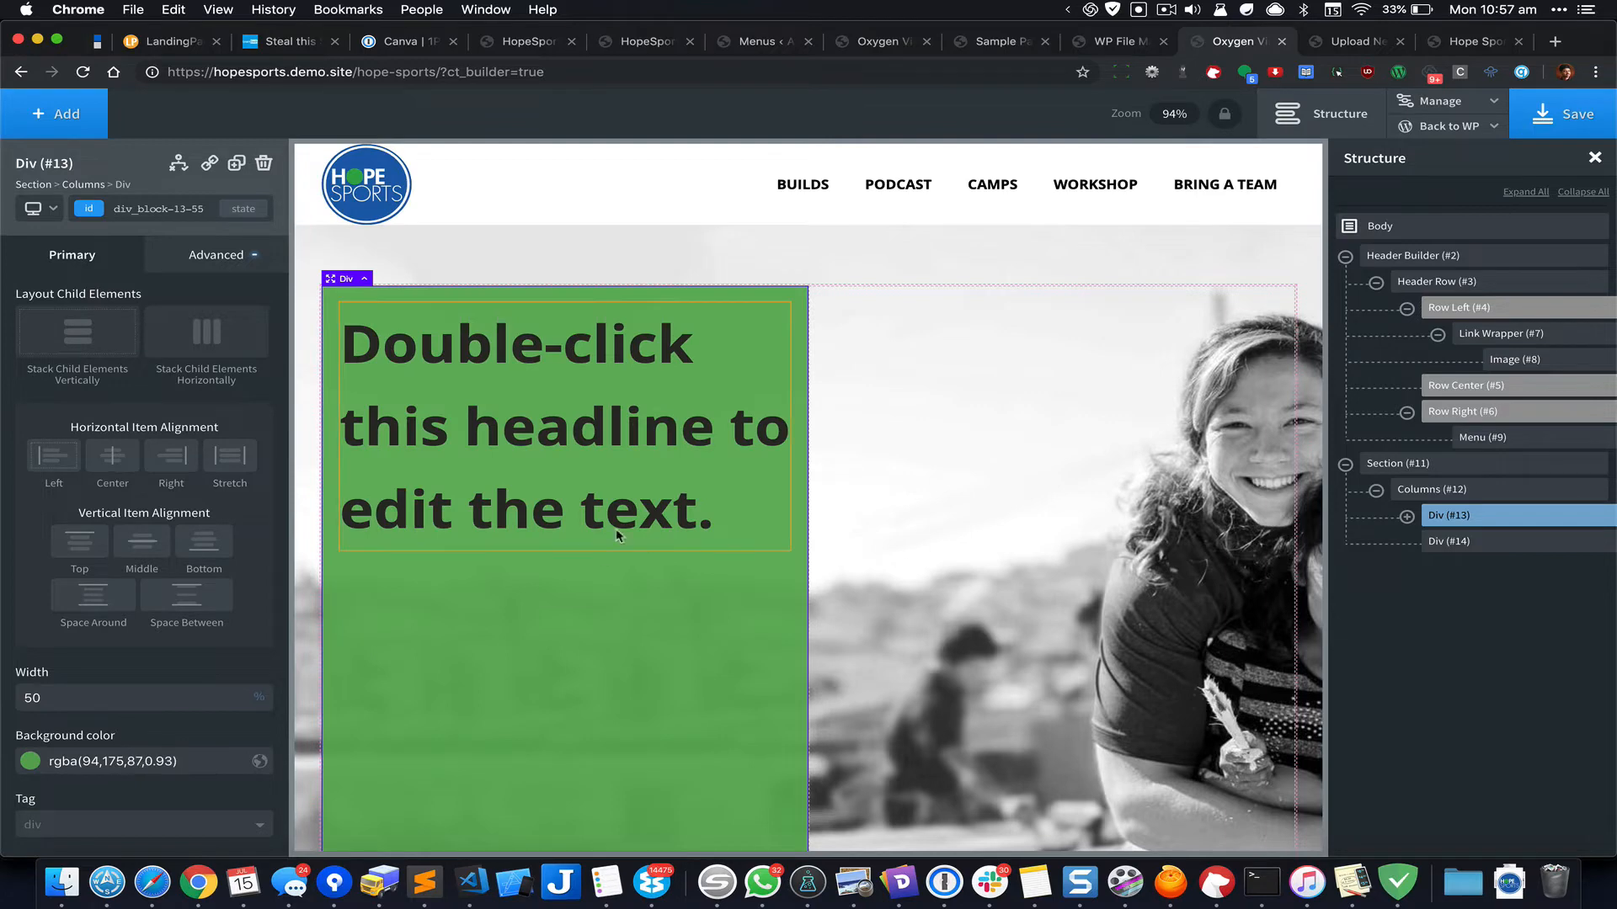
Step: Set the text color of the hero's first column Div to #fff in its typography styles
left_click(223, 262)
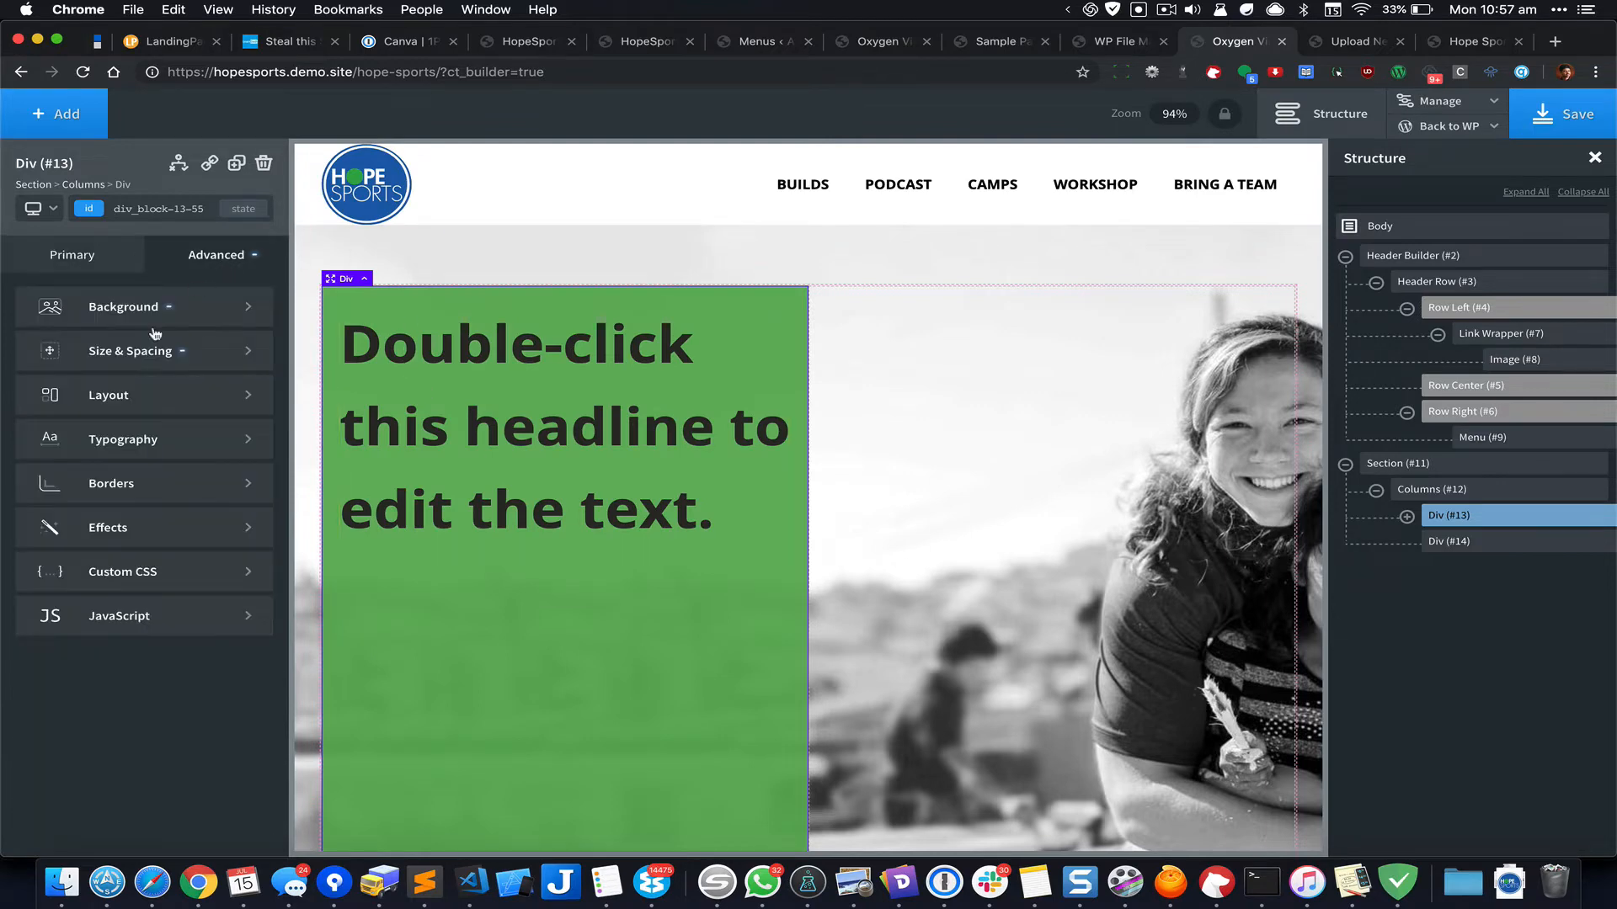
left_click(196, 451)
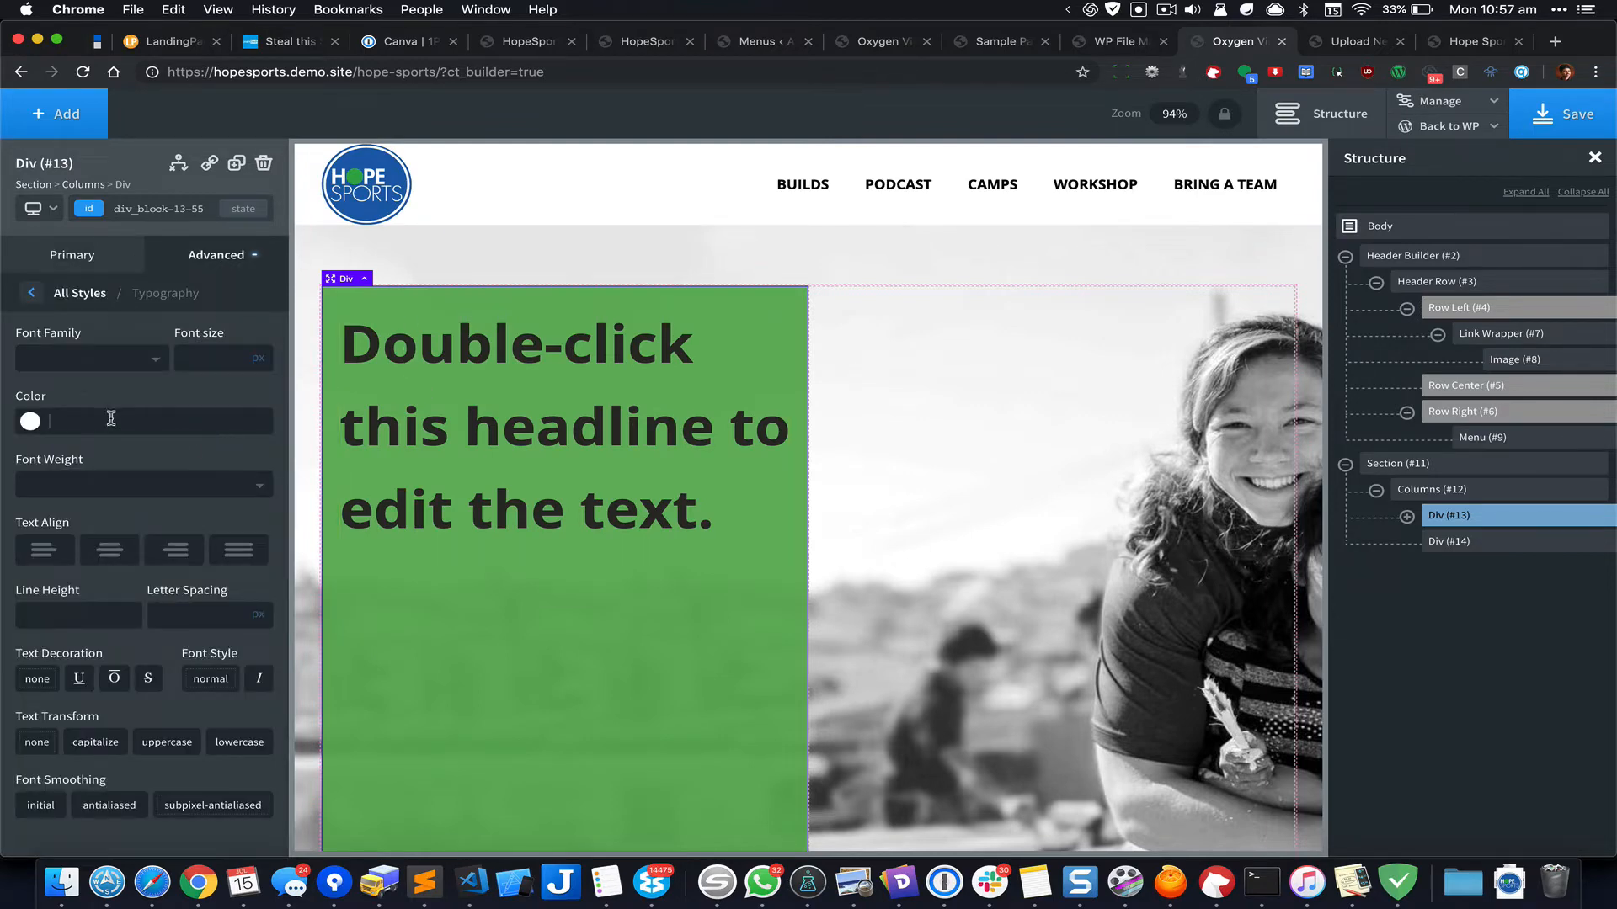
type("#fff")
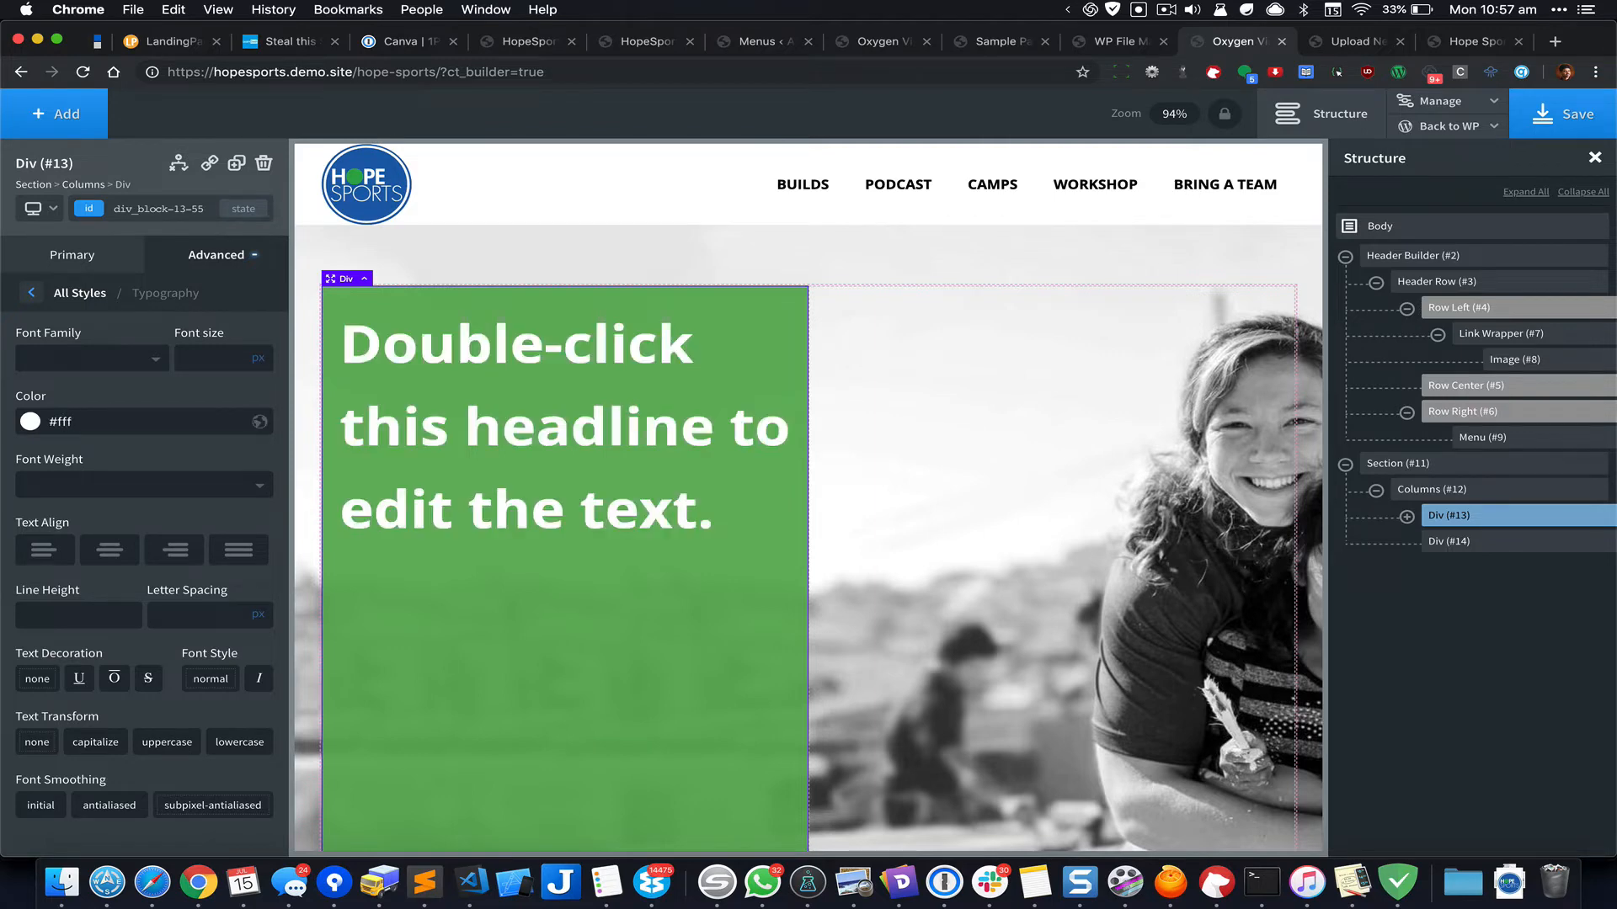
Step: Replace the hero heading's placeholder text with "GO.", "BUILD." and "WIN." on three separate lines
double_click(623, 405)
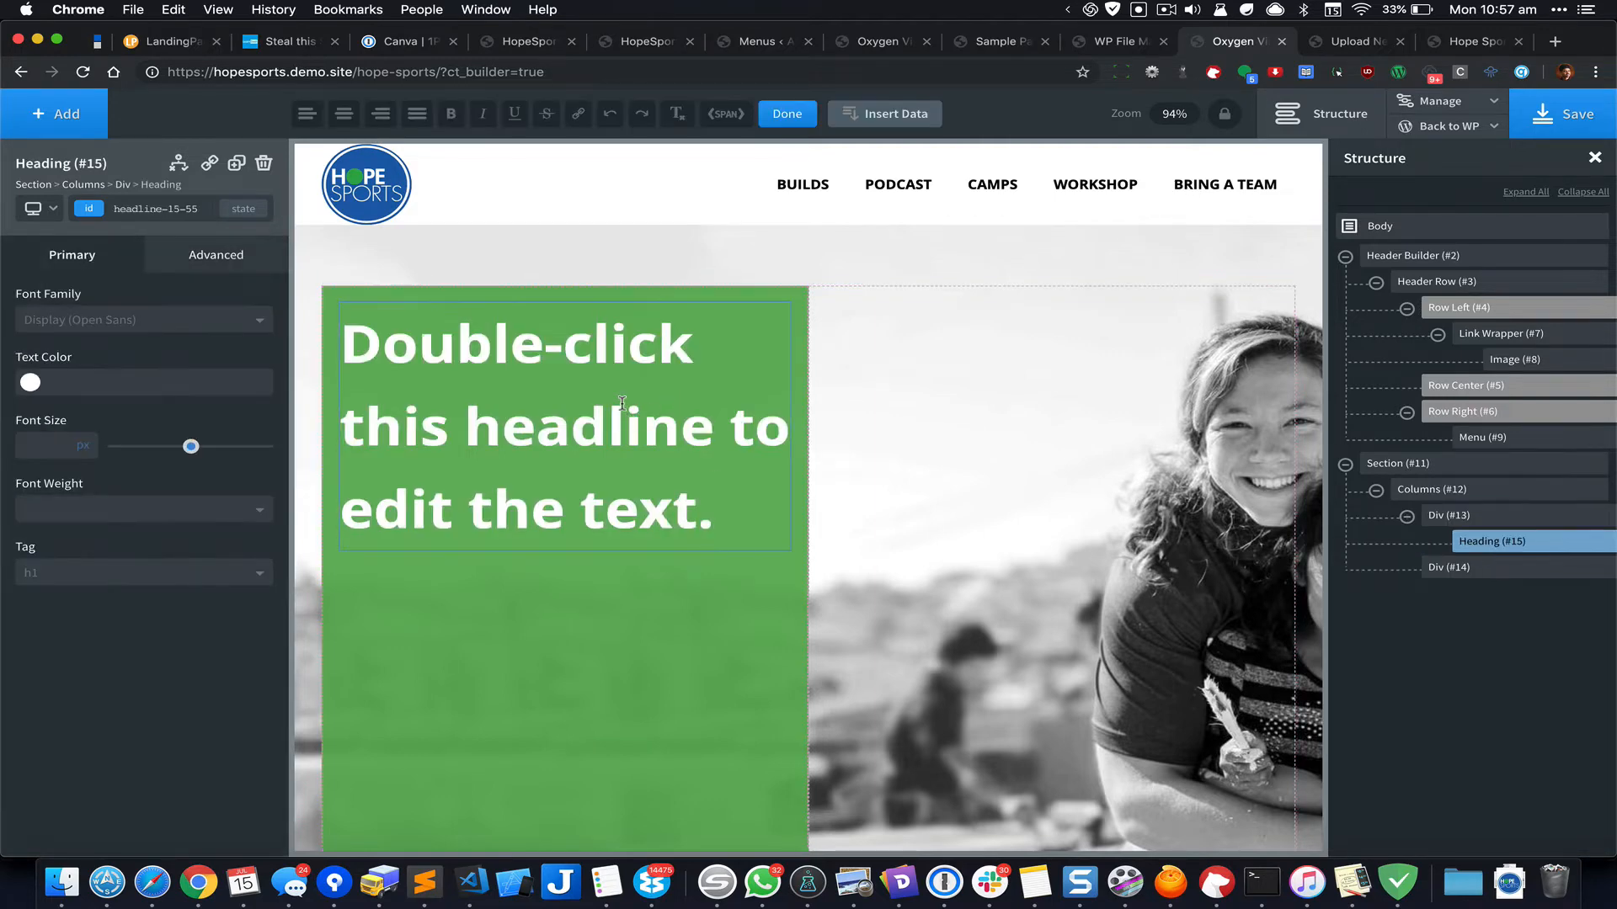
key("super+a")
type("GO.")
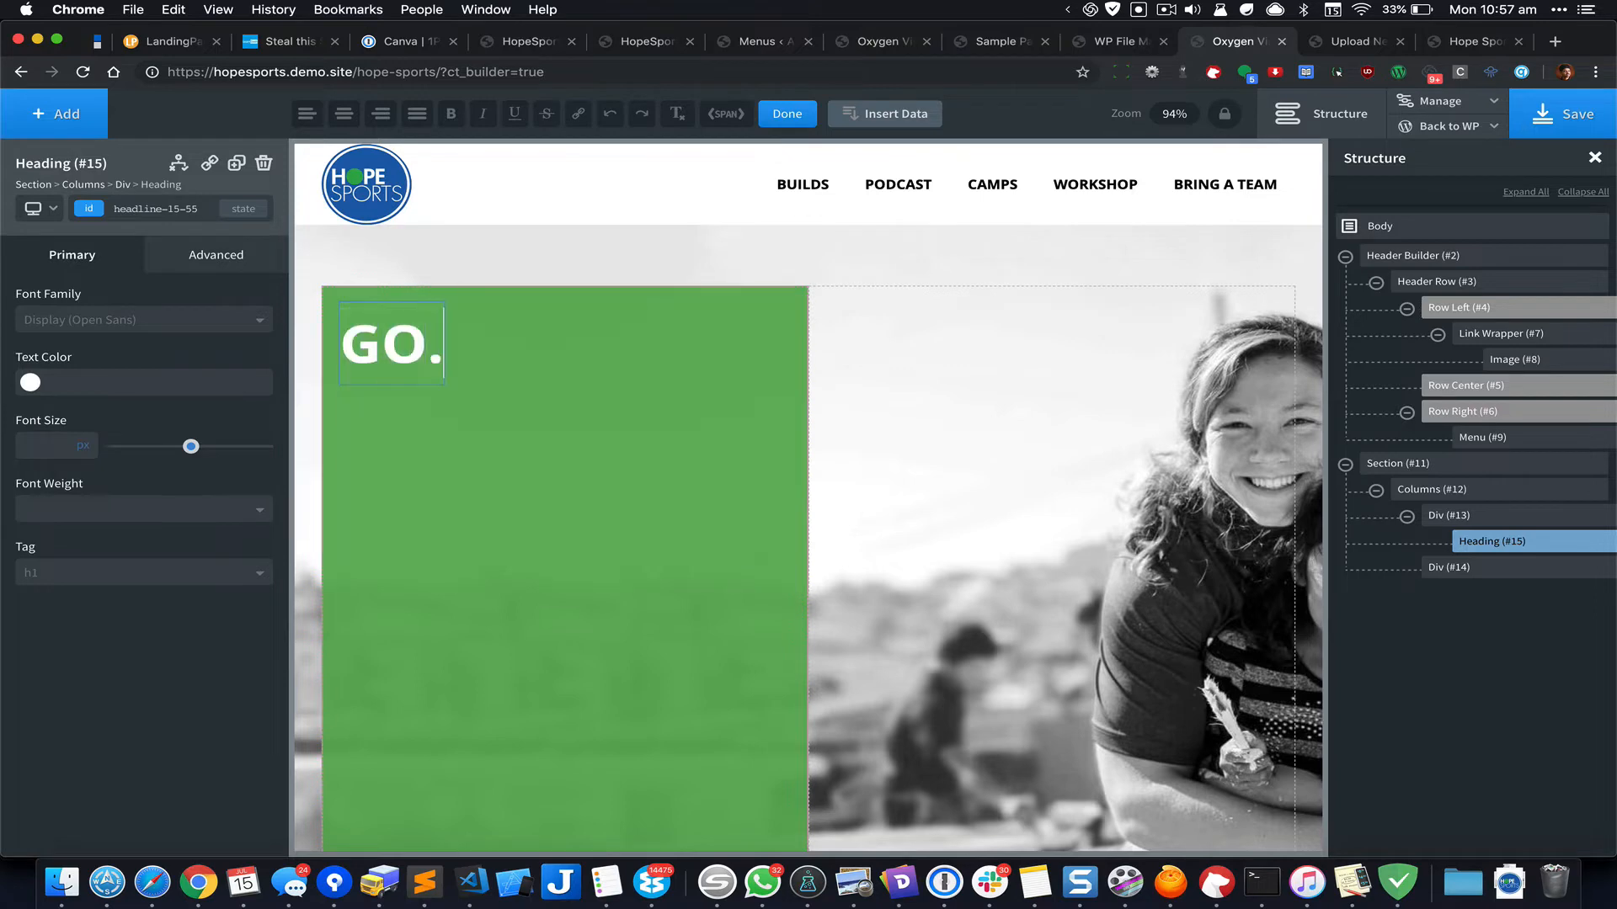
key("Return")
type("BUILD.")
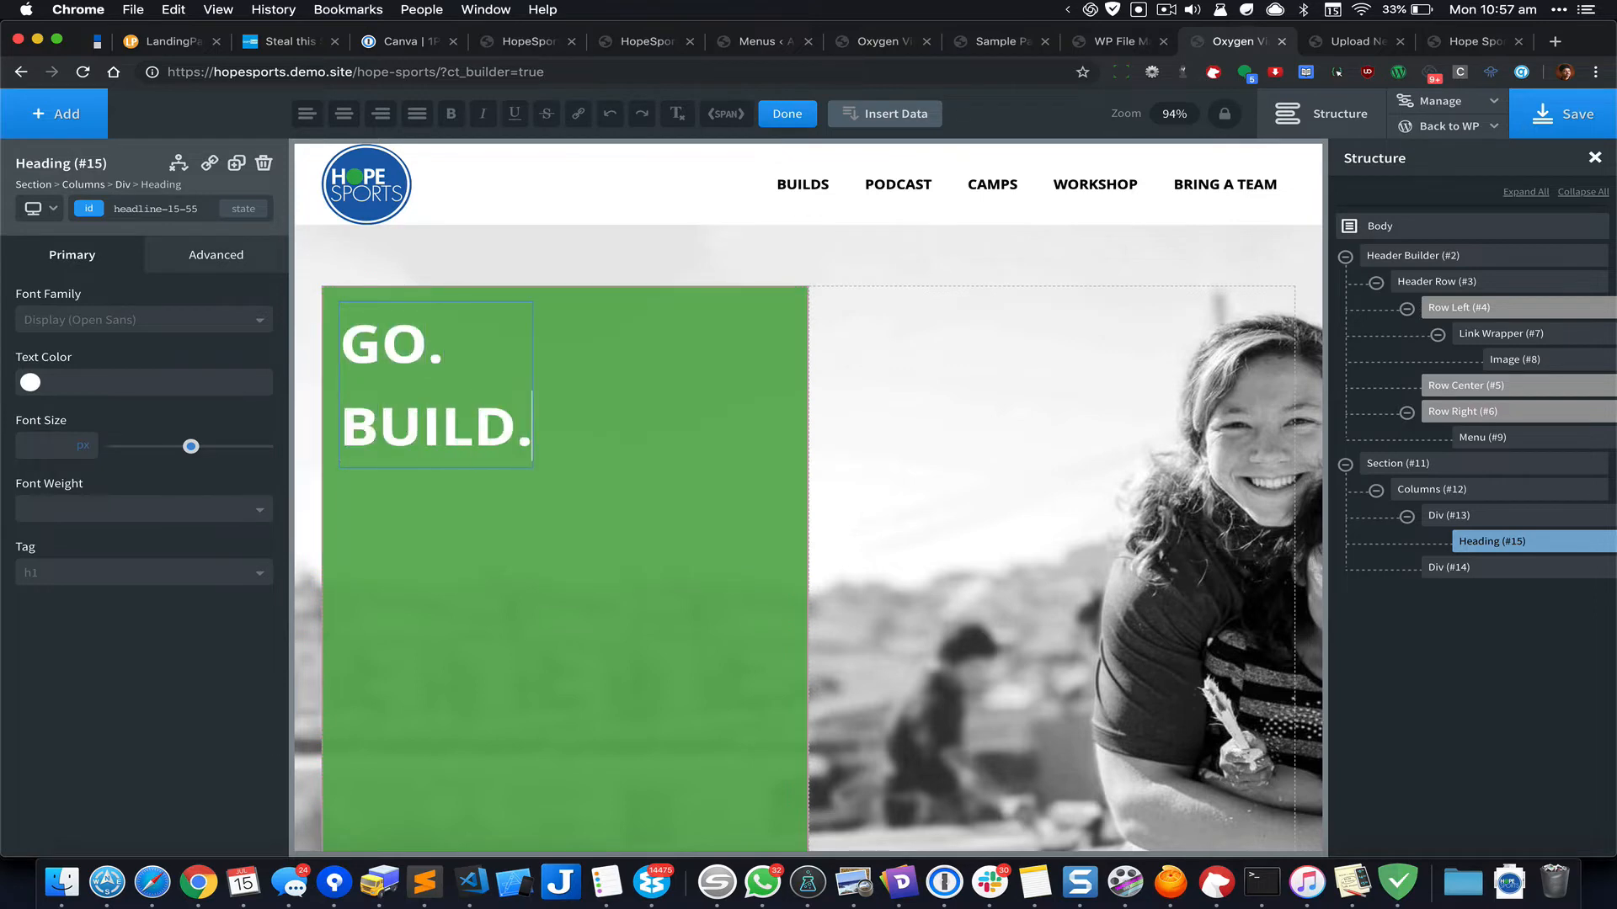
key("Return")
type("WIN.")
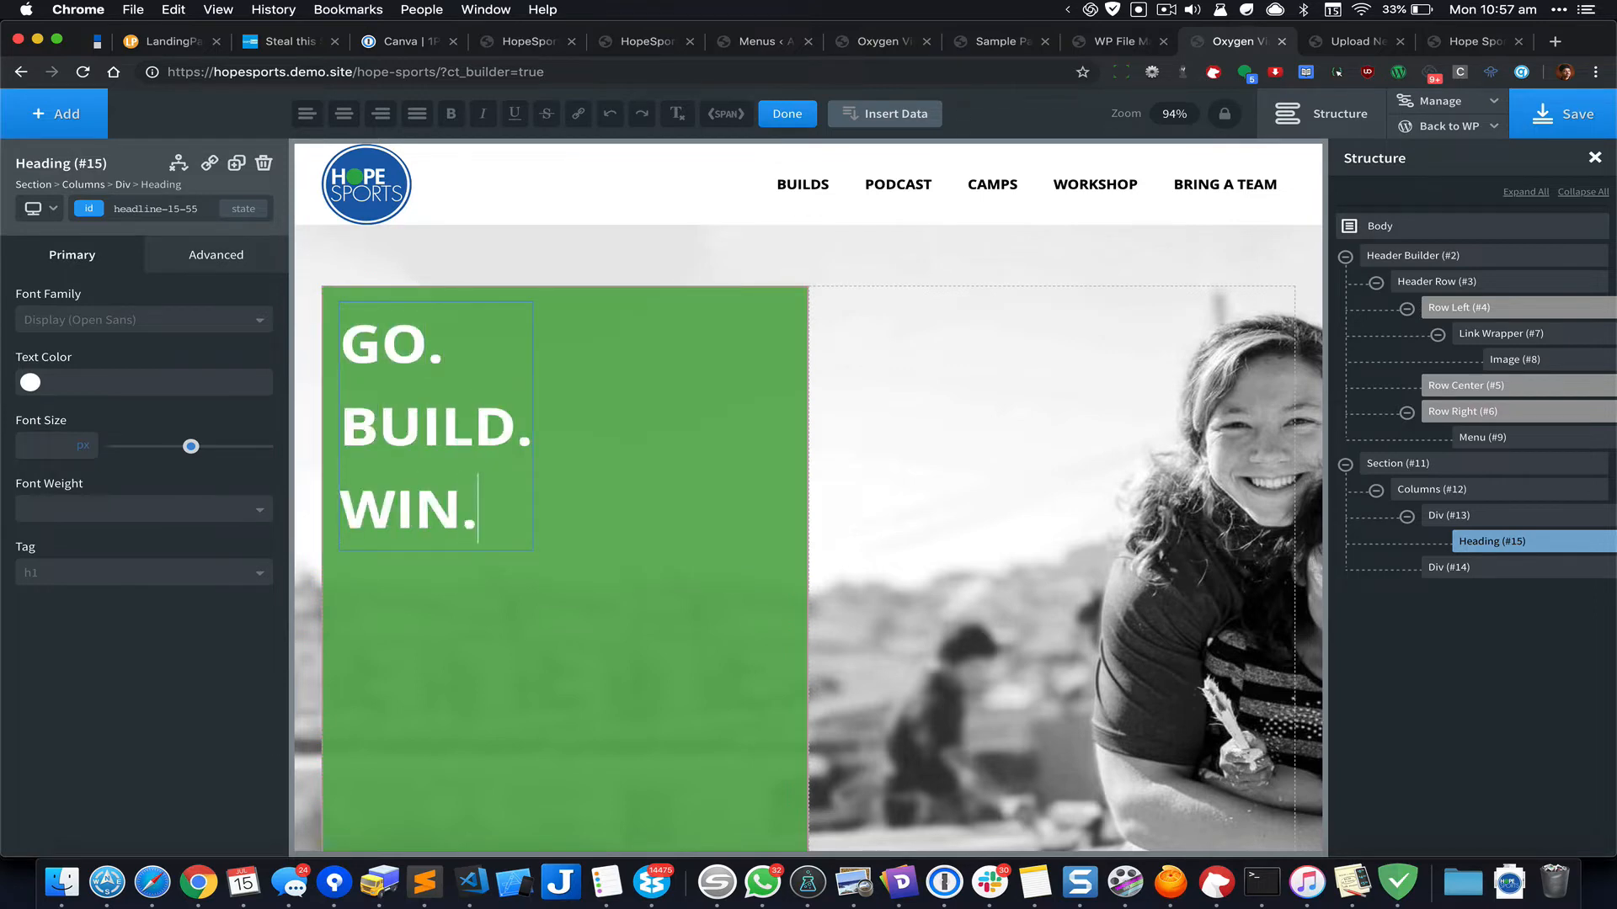
Step: Set the hero heading's font size to 150 px and its line height to 1
left_click(41, 447)
type("150")
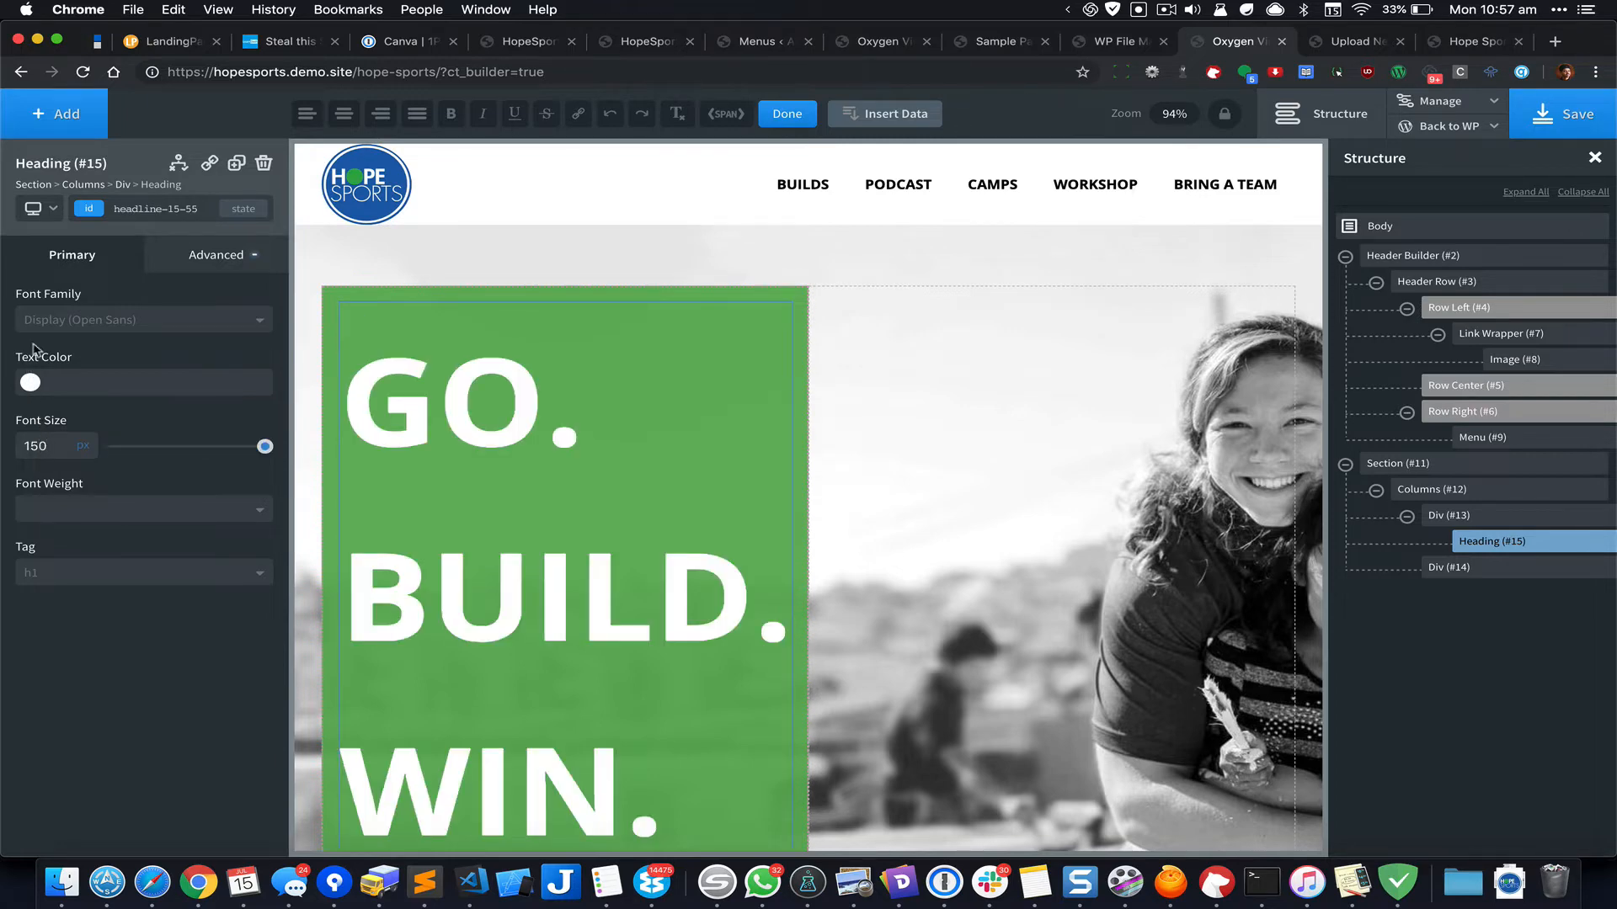
left_click(204, 256)
left_click(127, 440)
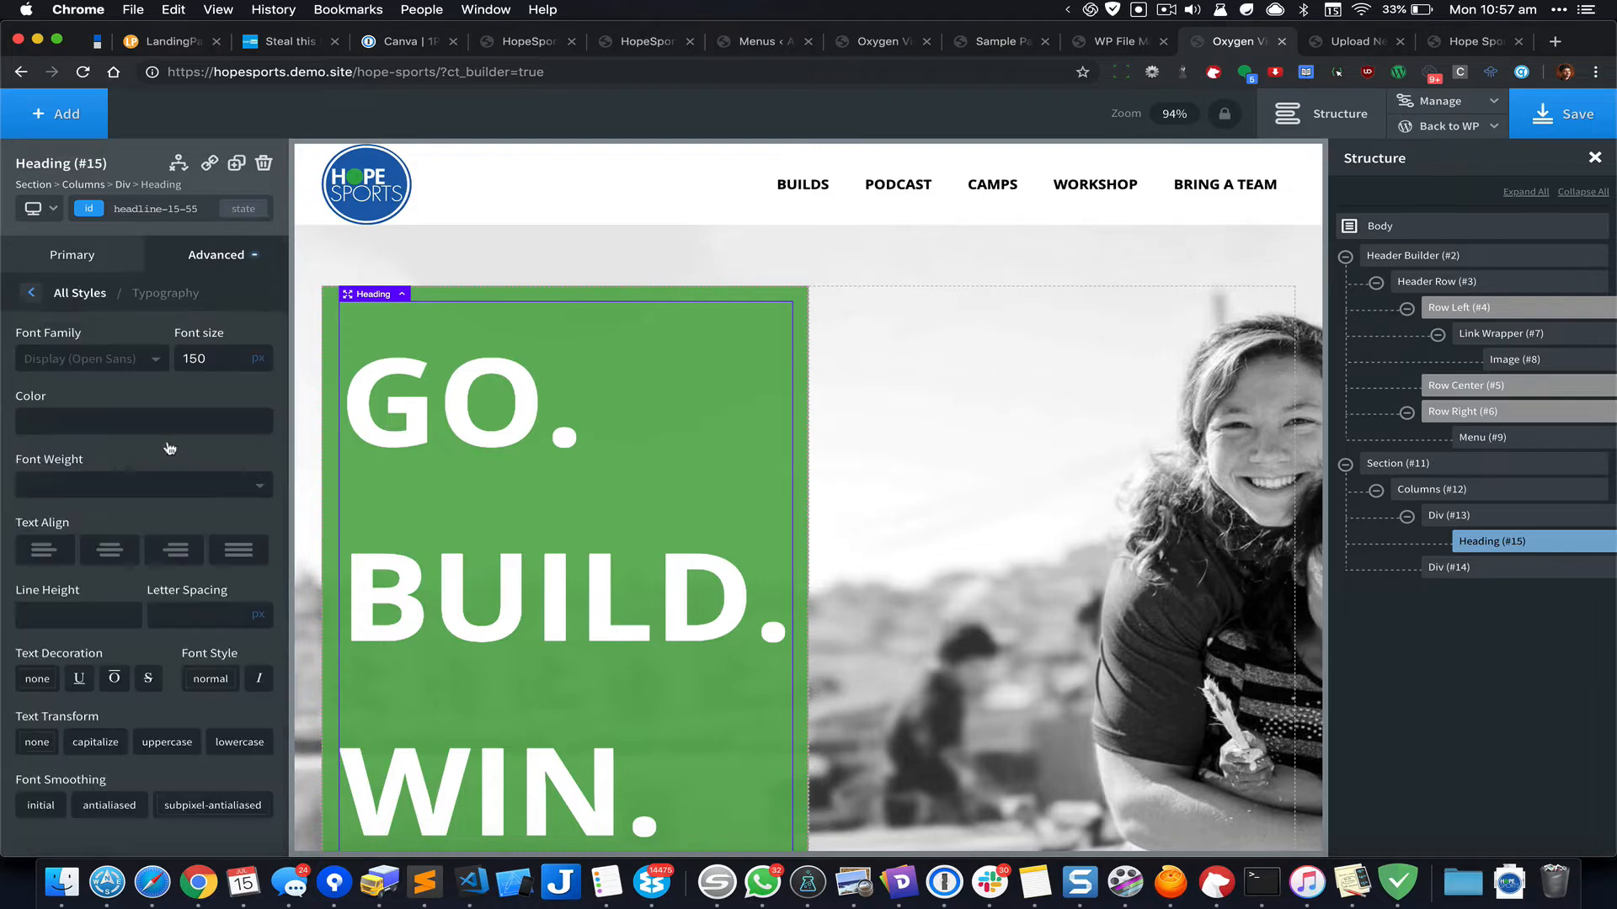
left_click(118, 613)
type("1")
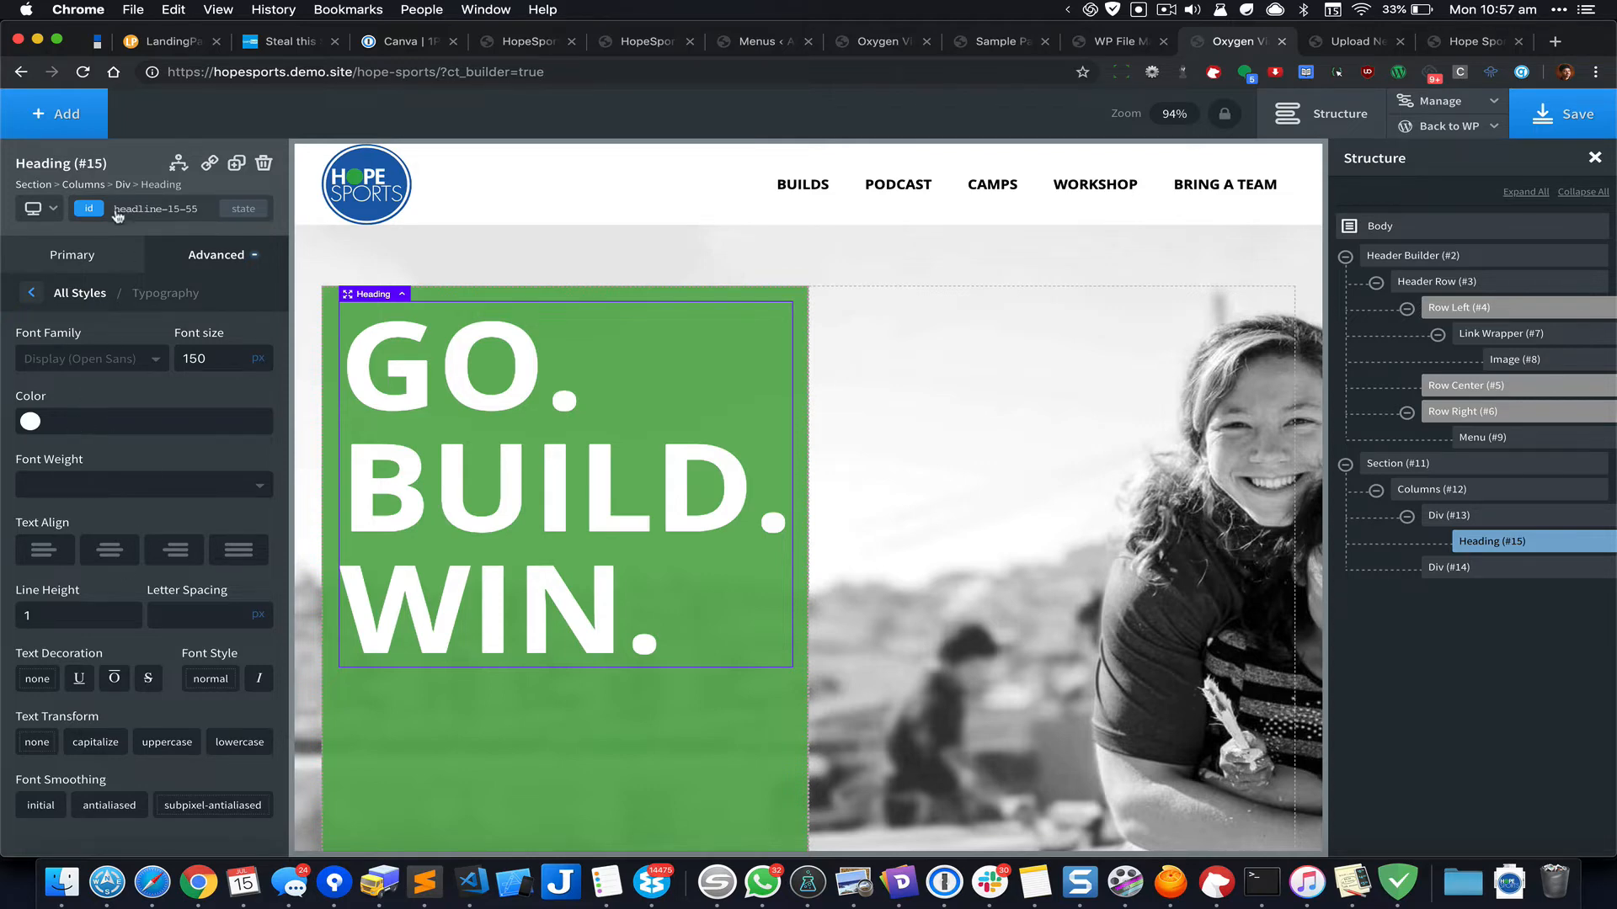
Step: Add a Text element below the hero heading reading "Unite your team with the ultimate team-building experience."
left_click(74, 123)
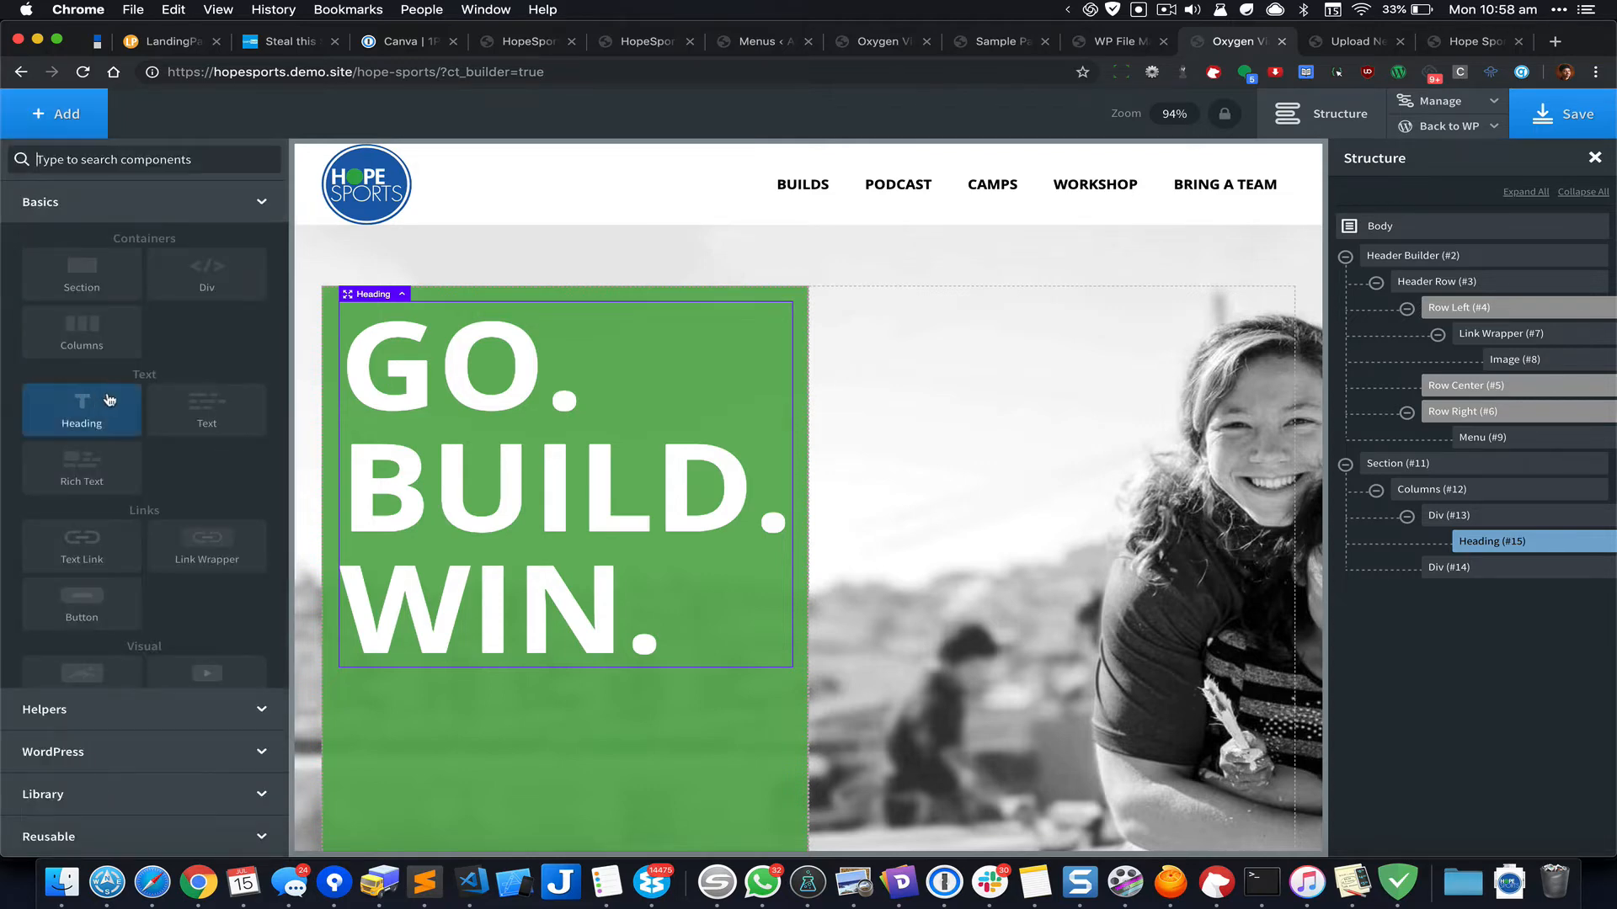
left_click(207, 410)
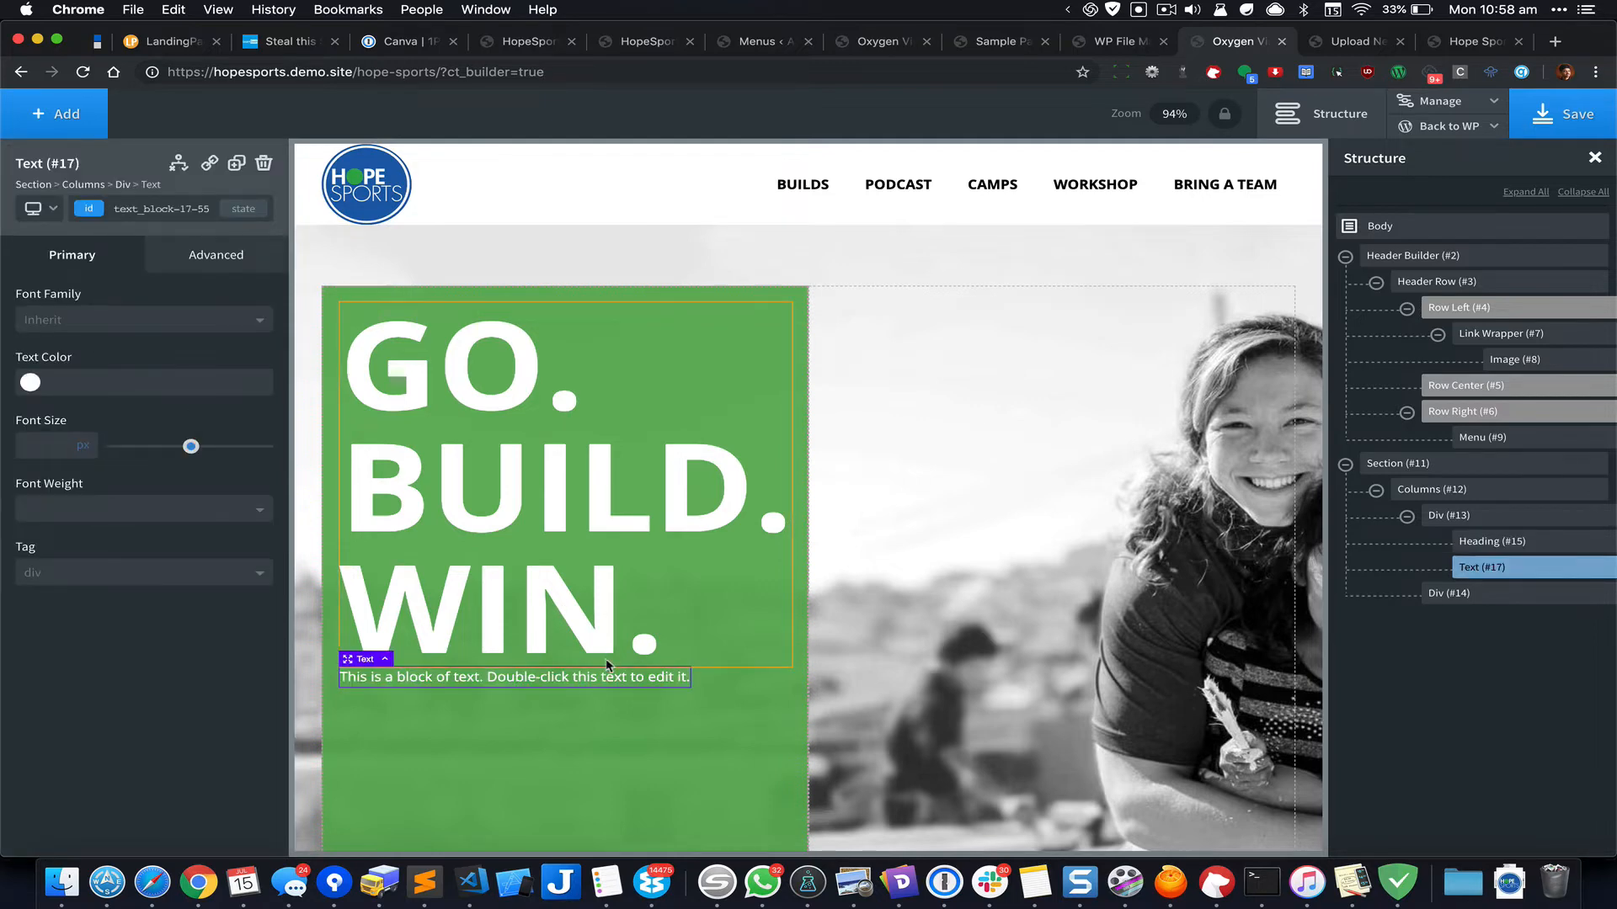
double_click(581, 678)
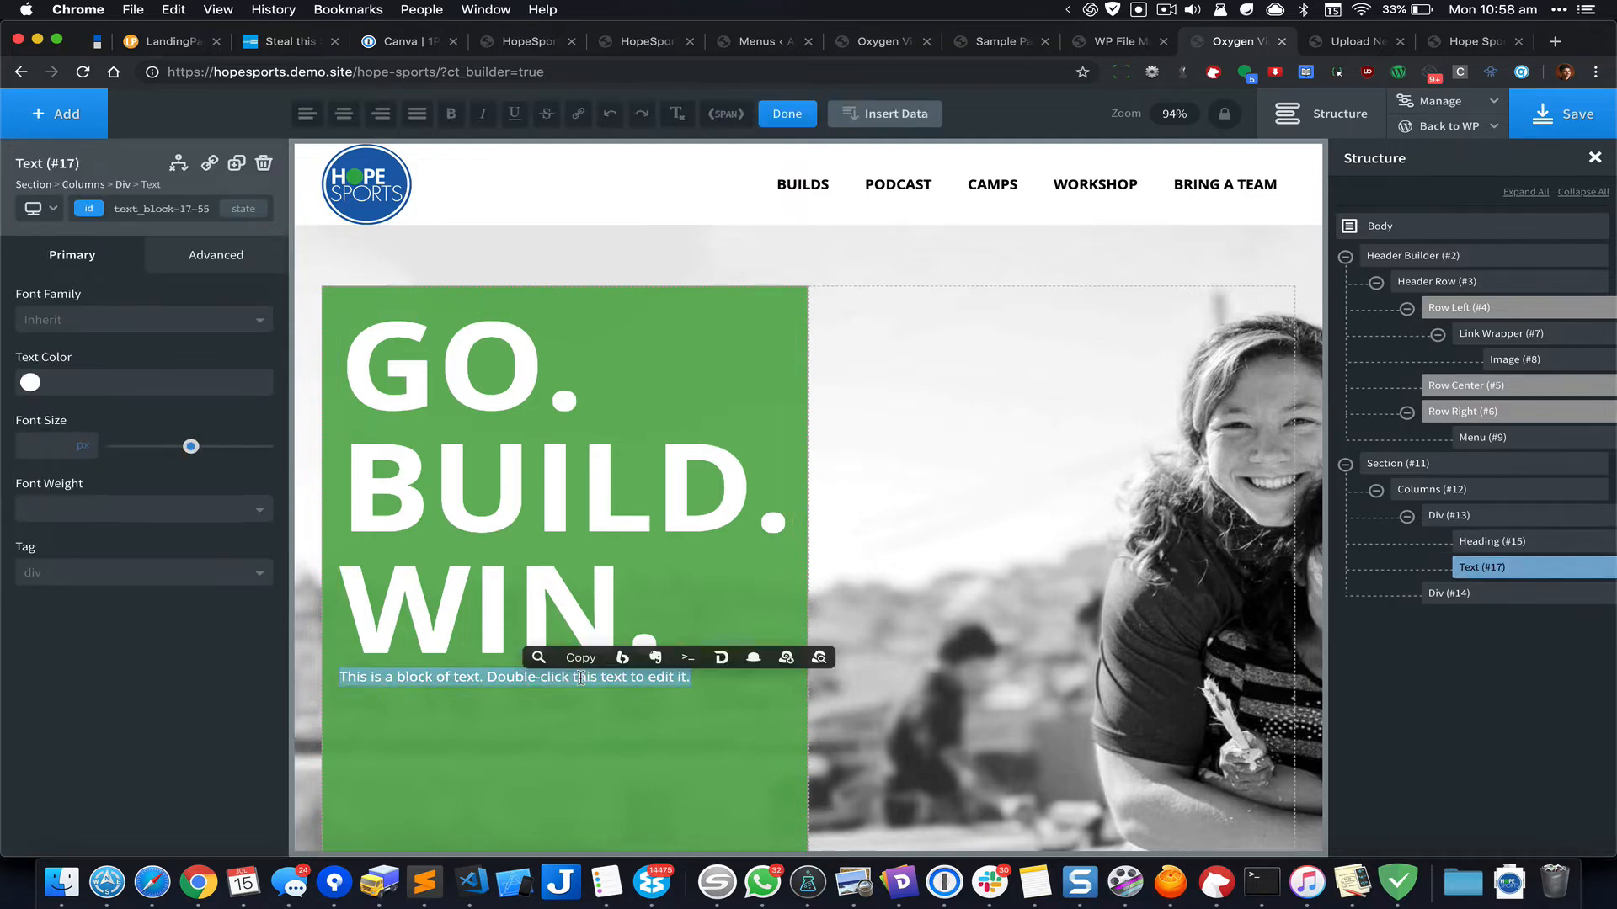
type("Unite")
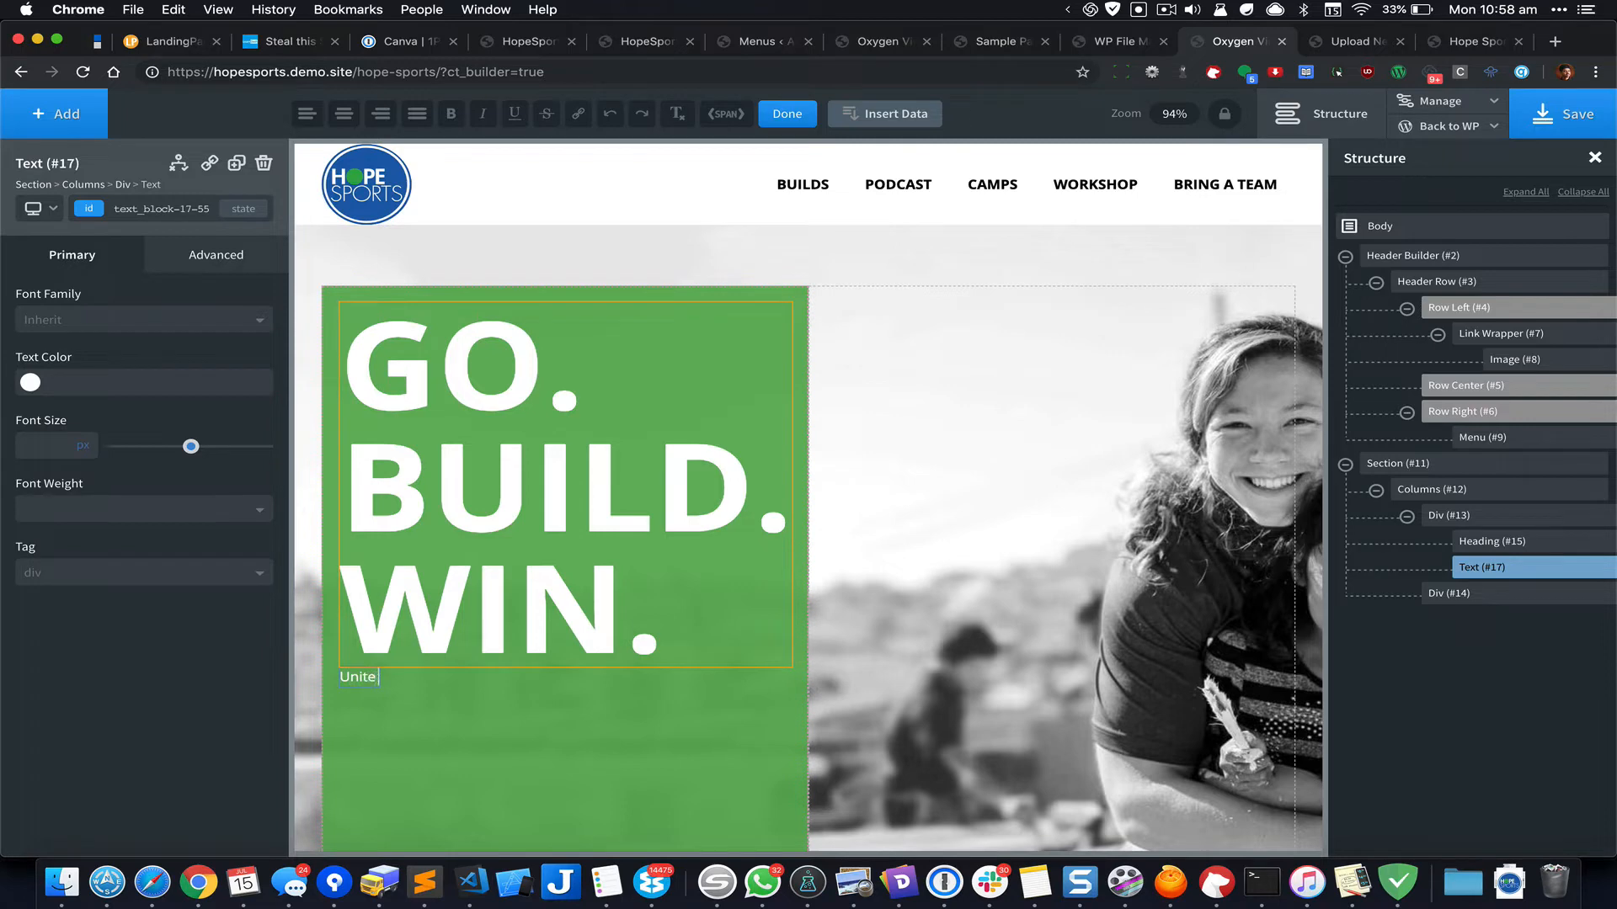
type(" your team with the ultimate team-bui")
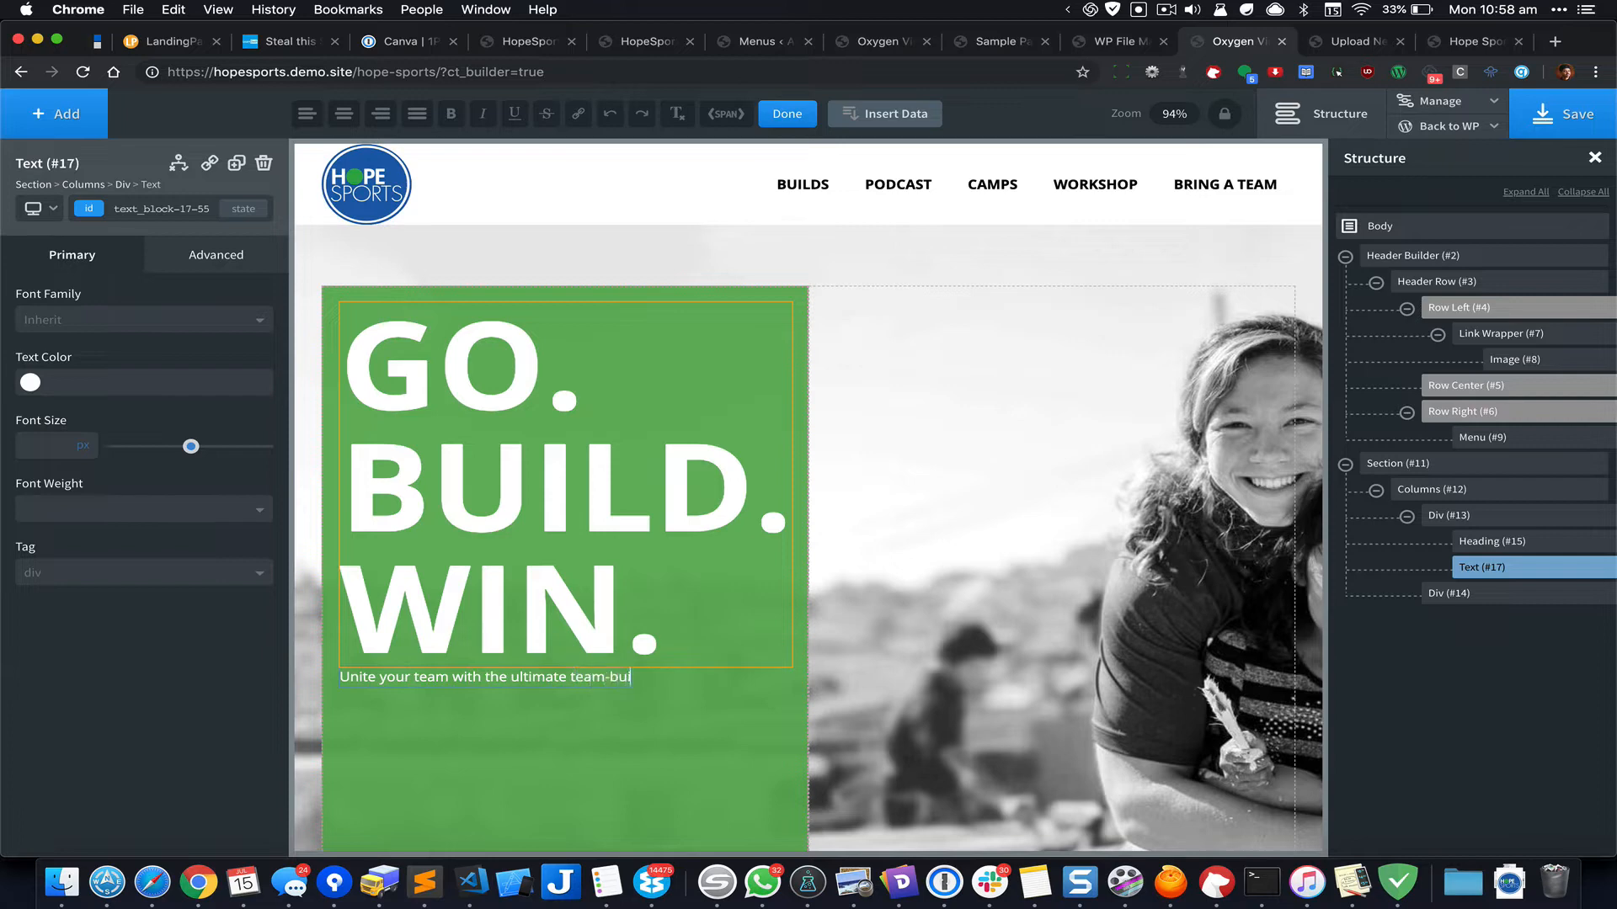
type("lding experience.")
Step: Add some bottom margin to the hero heading and set the tagline text's font size to 26 px
left_click(752, 567)
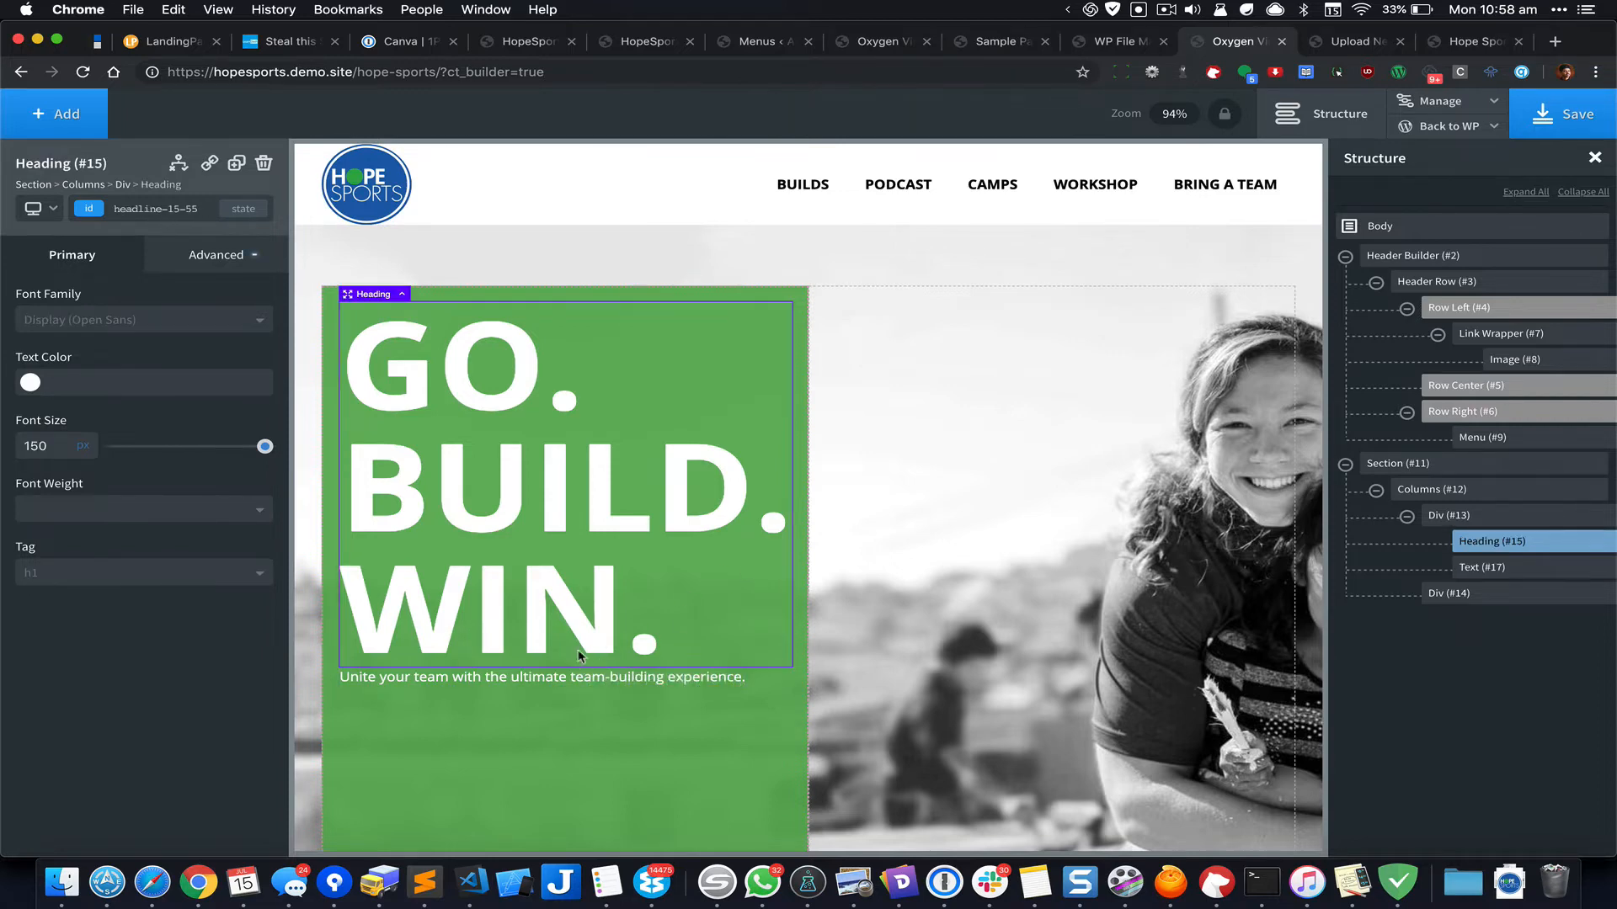
left_click_drag(572, 668, 572, 692)
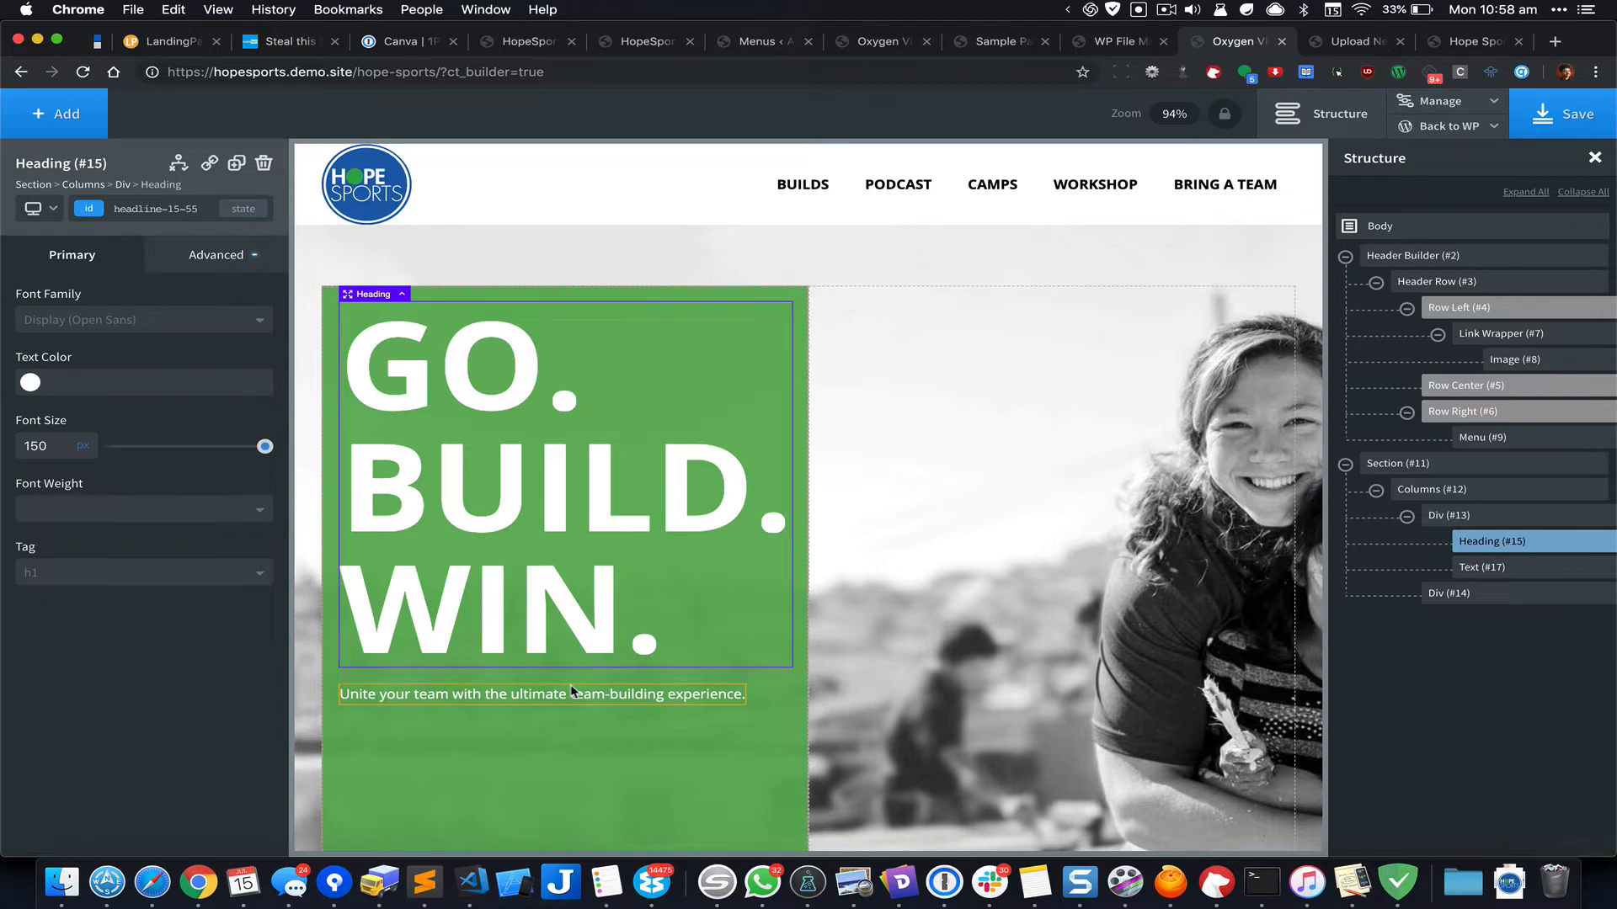
left_click(603, 696)
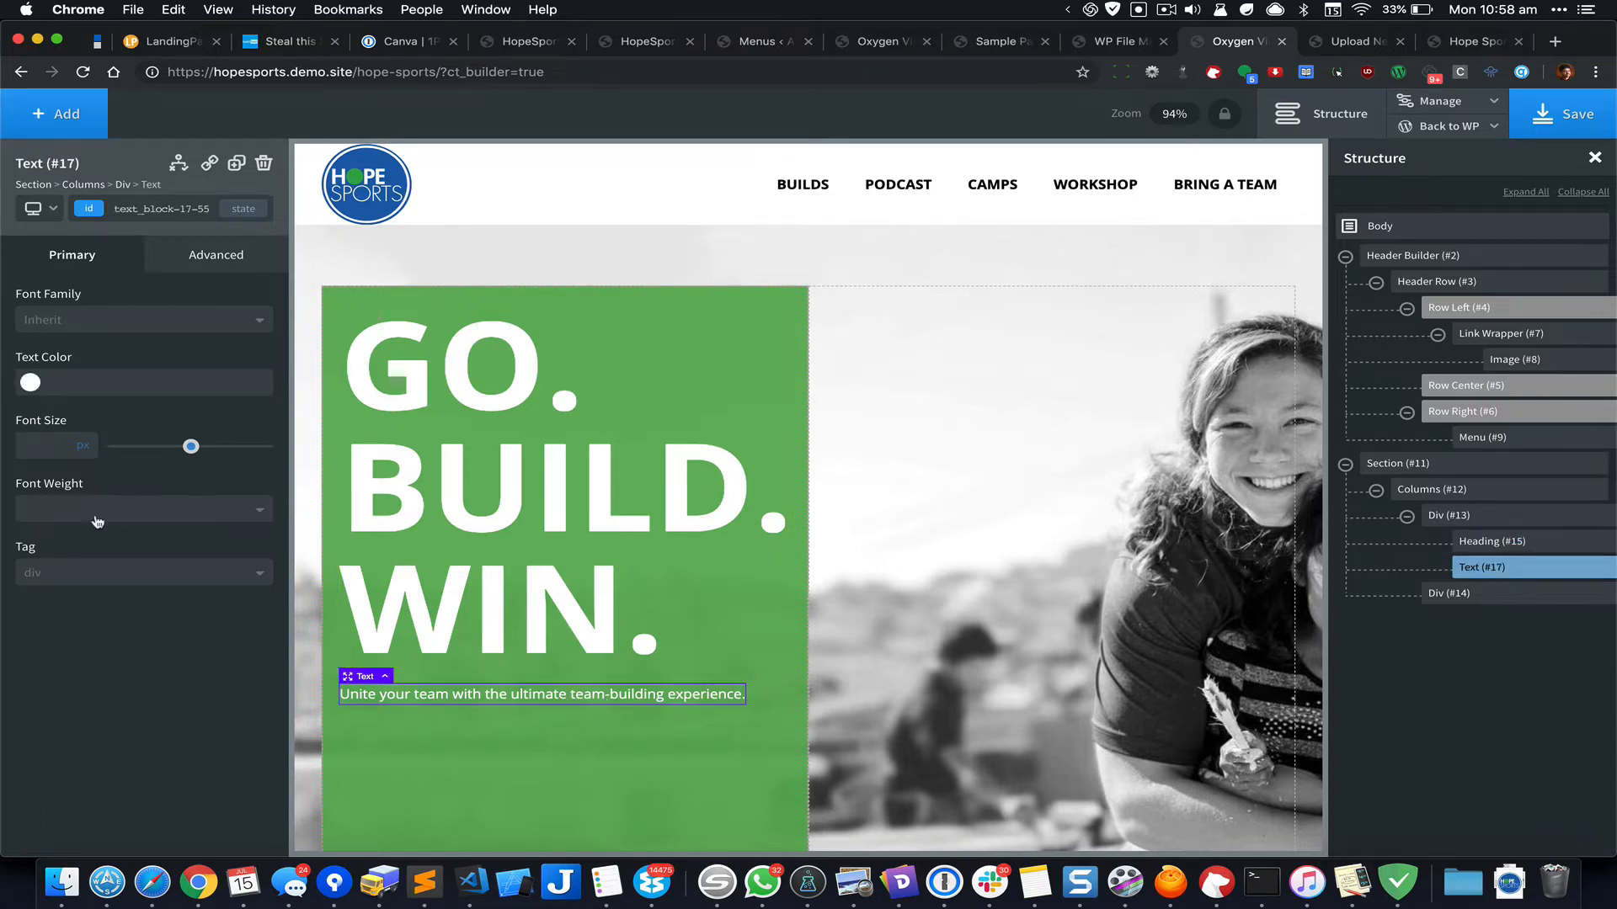
left_click(48, 439)
type("26")
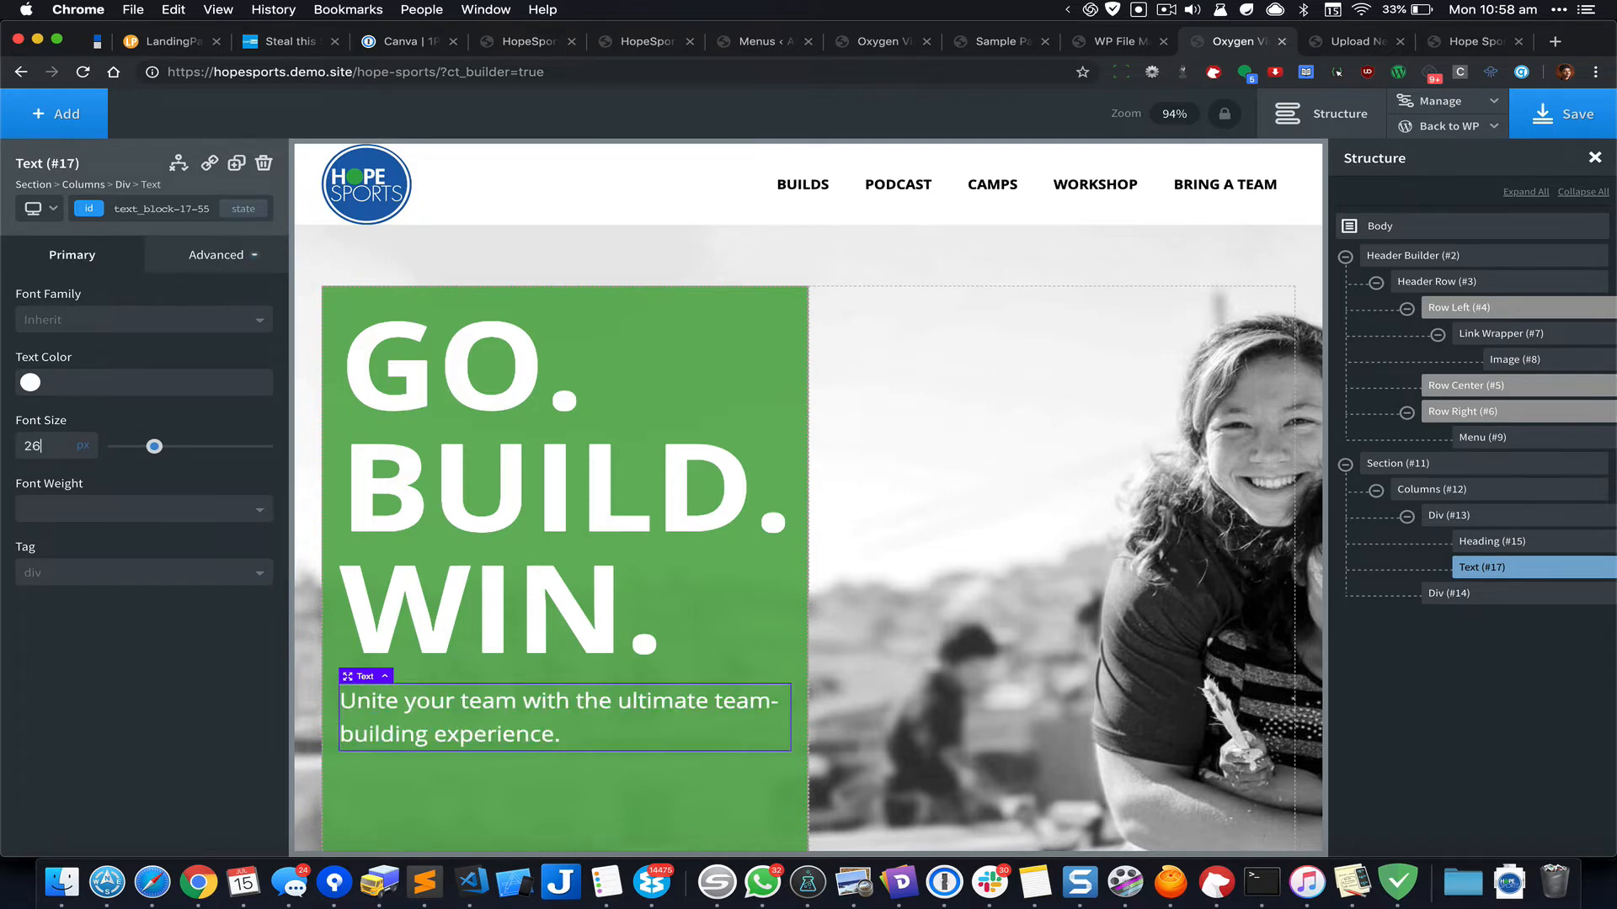
Step: Add a Button below the tagline and give the tagline text a 15 px bottom margin
left_click(49, 117)
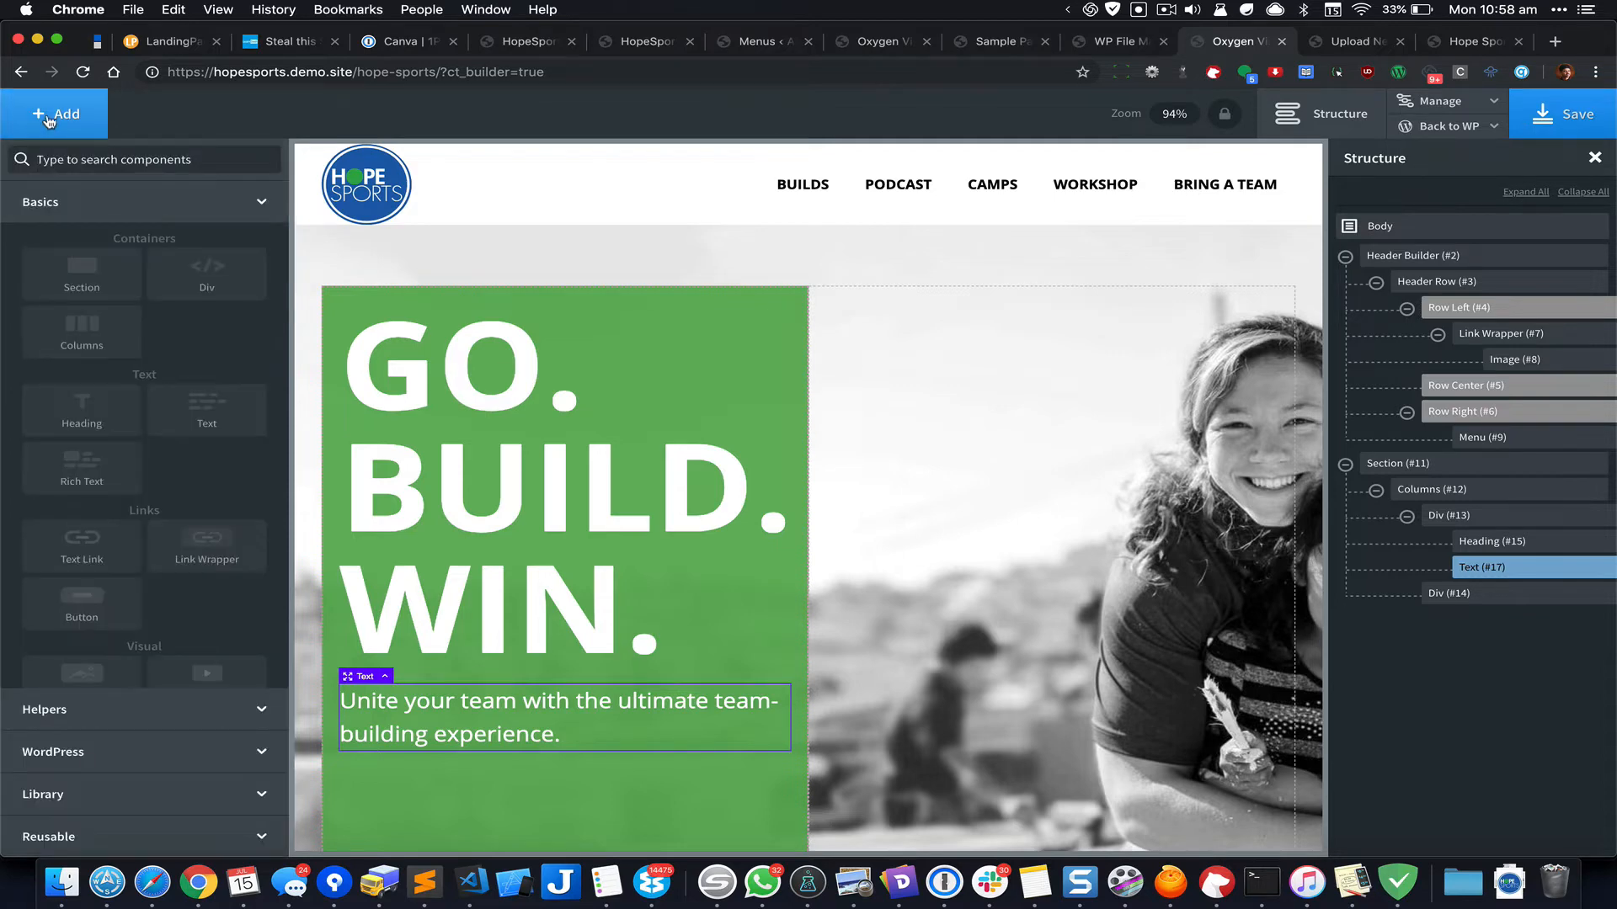
type("button")
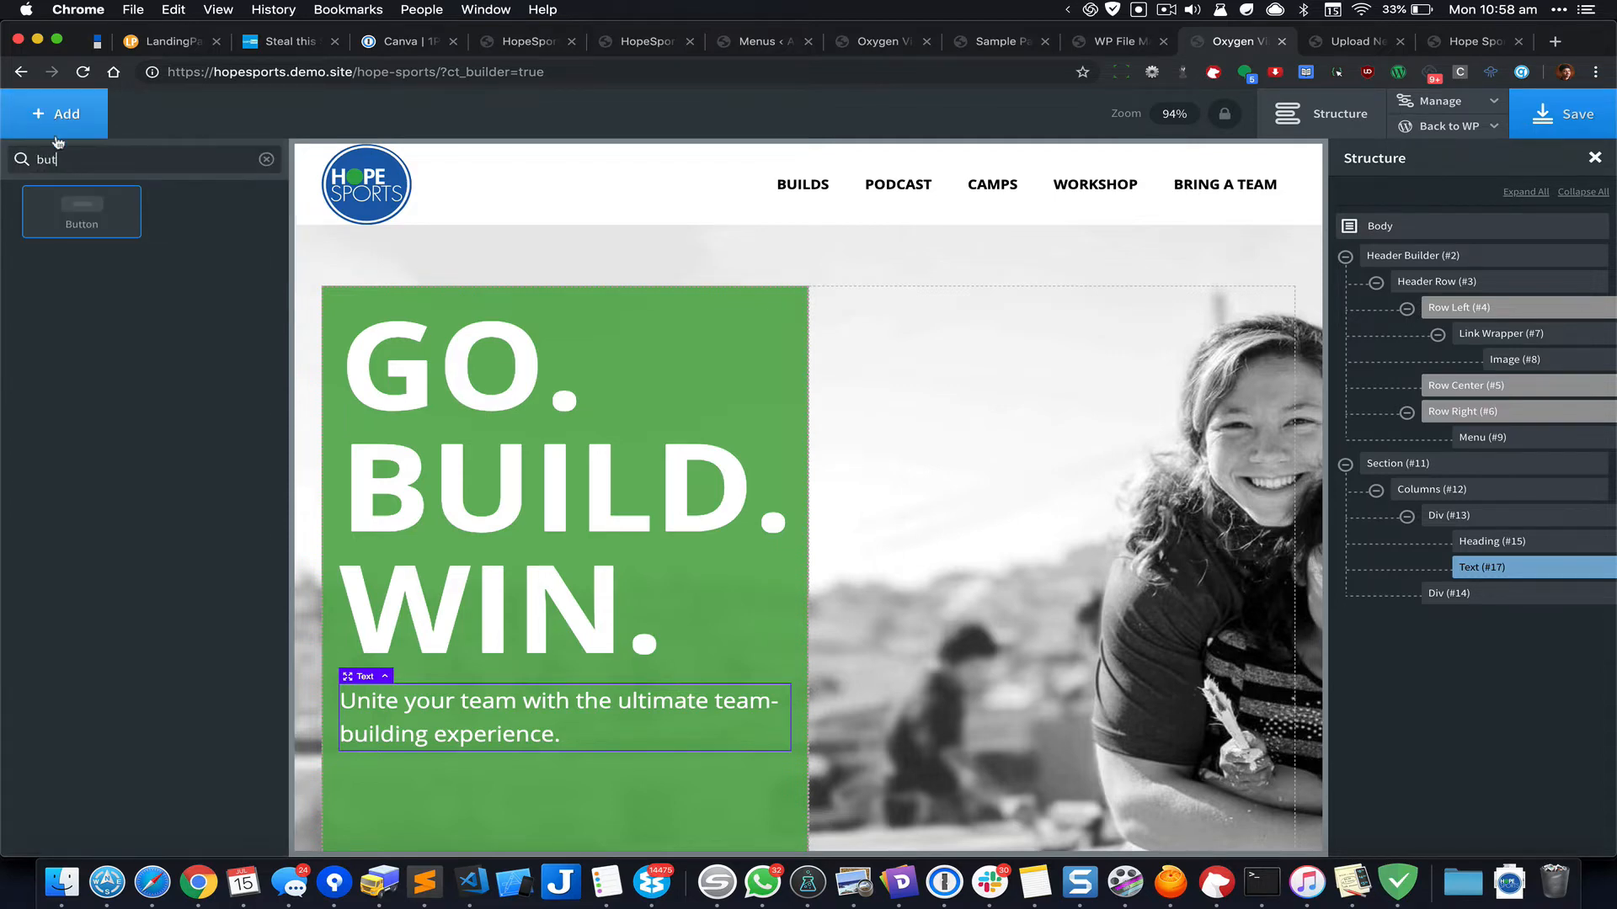
left_click(130, 222)
scroll(509, 554, "down", 1)
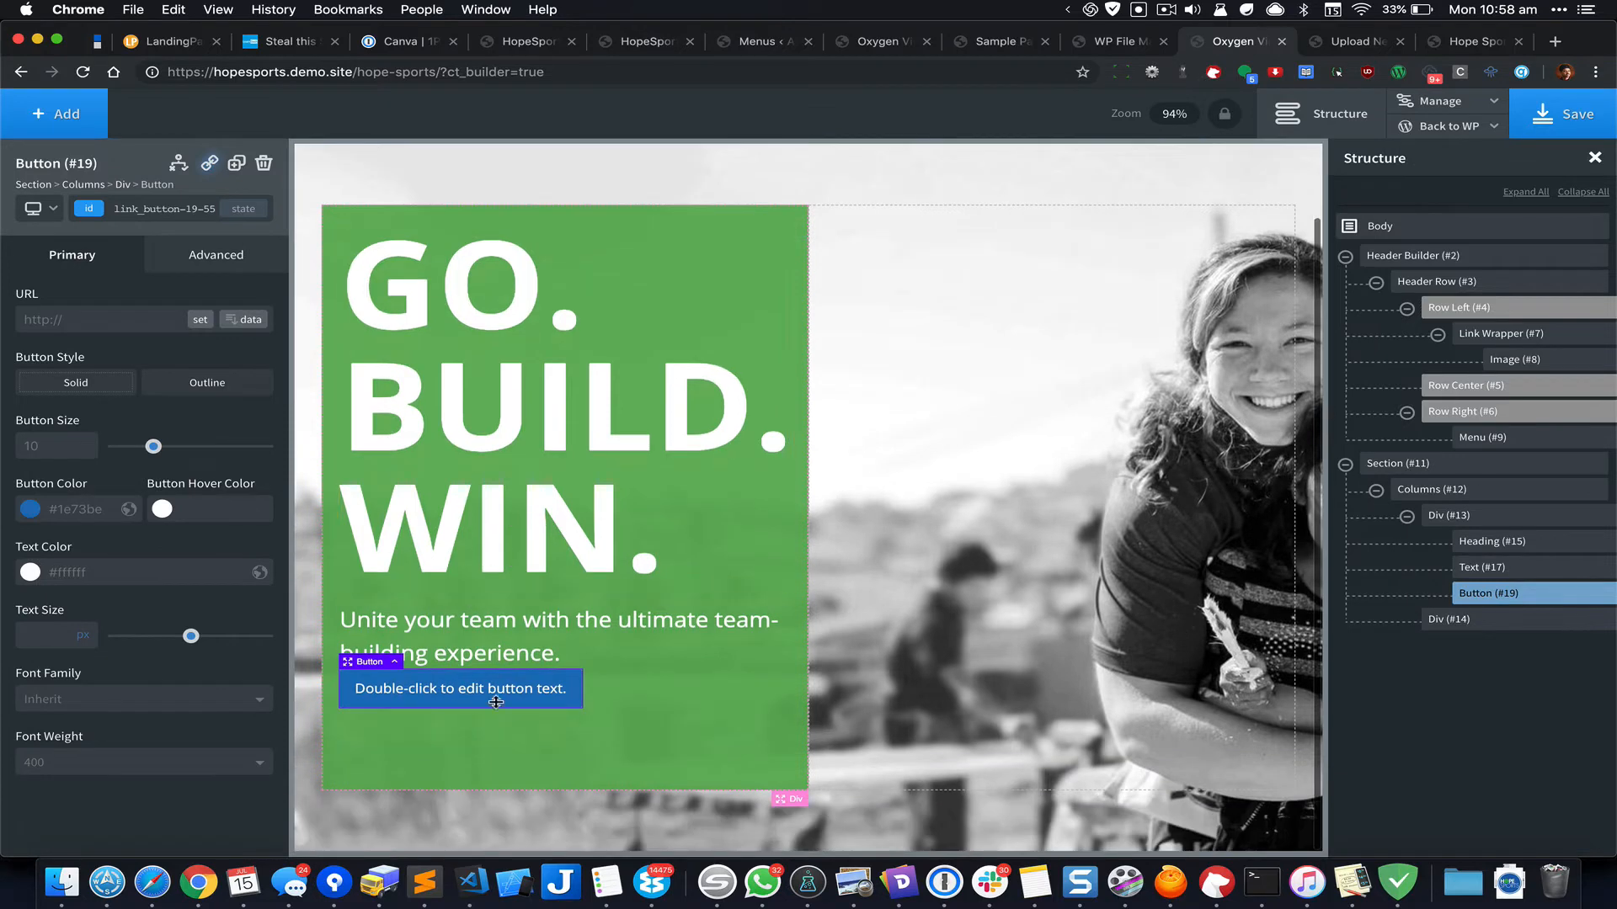
left_click(620, 661)
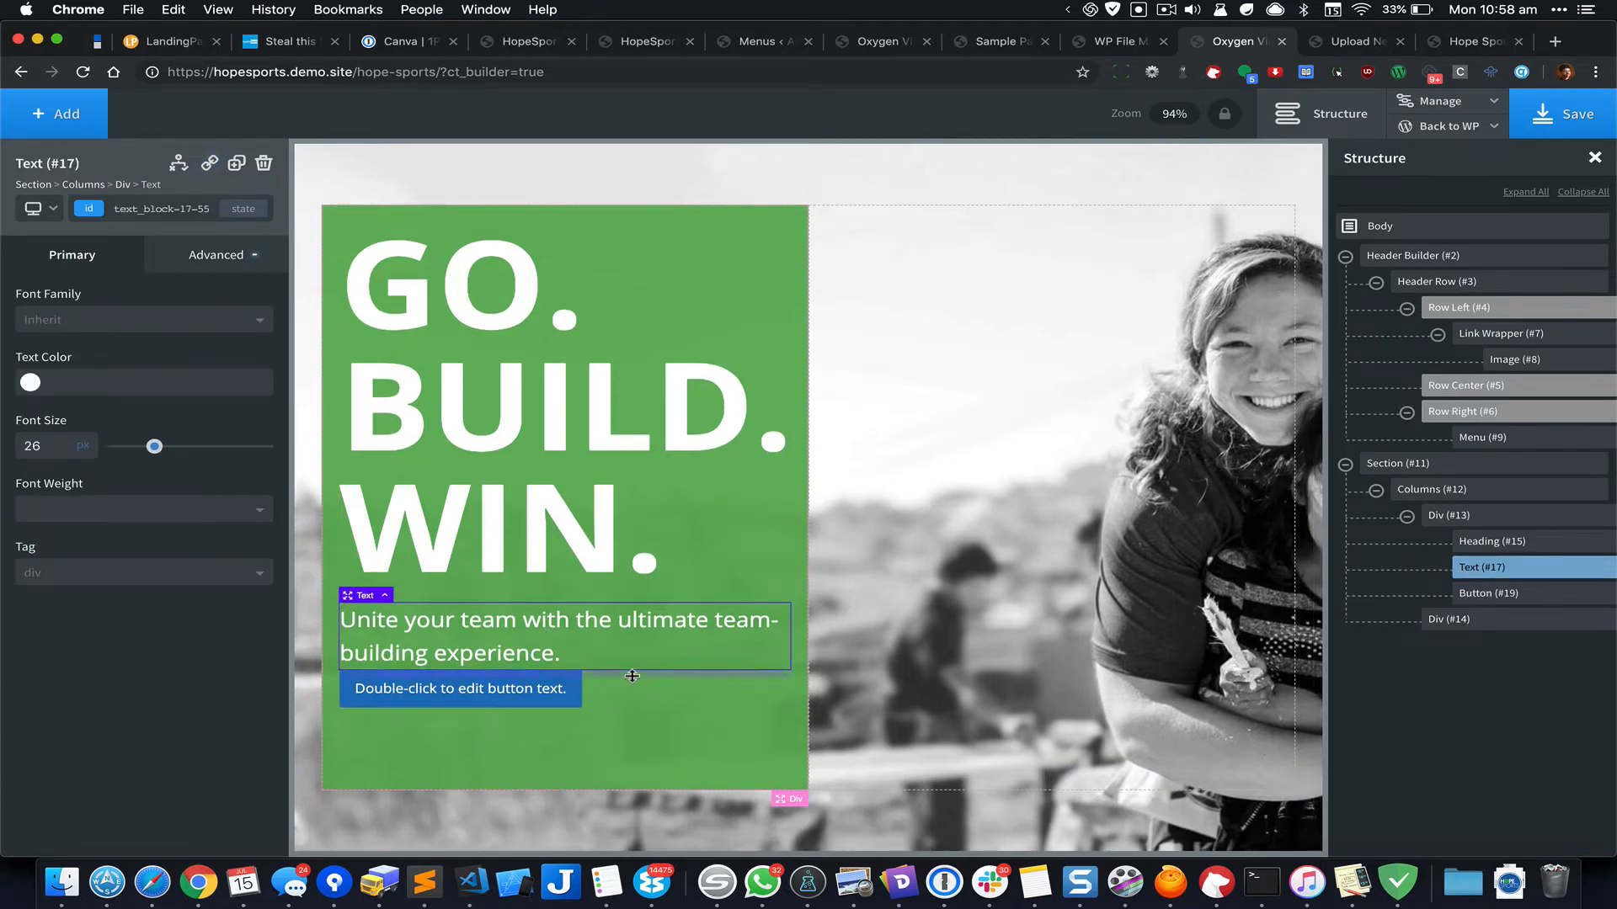
left_click_drag(628, 678, 634, 693)
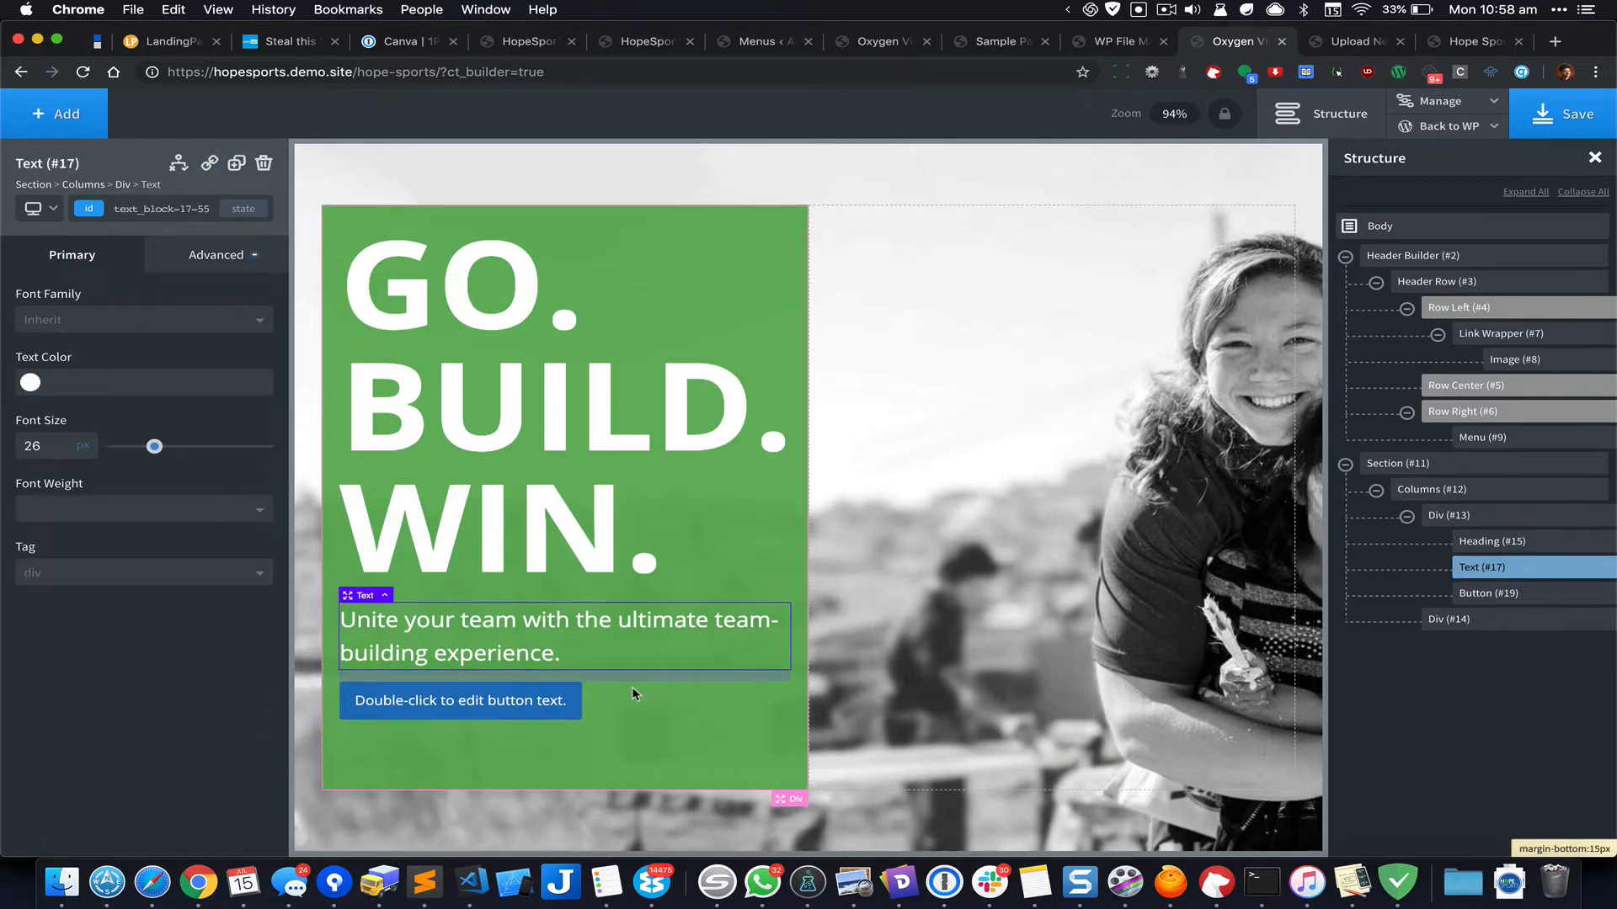
Step: Replace the hero button's placeholder label with "BRING A TEAM"
left_click(511, 702)
double_click(511, 702)
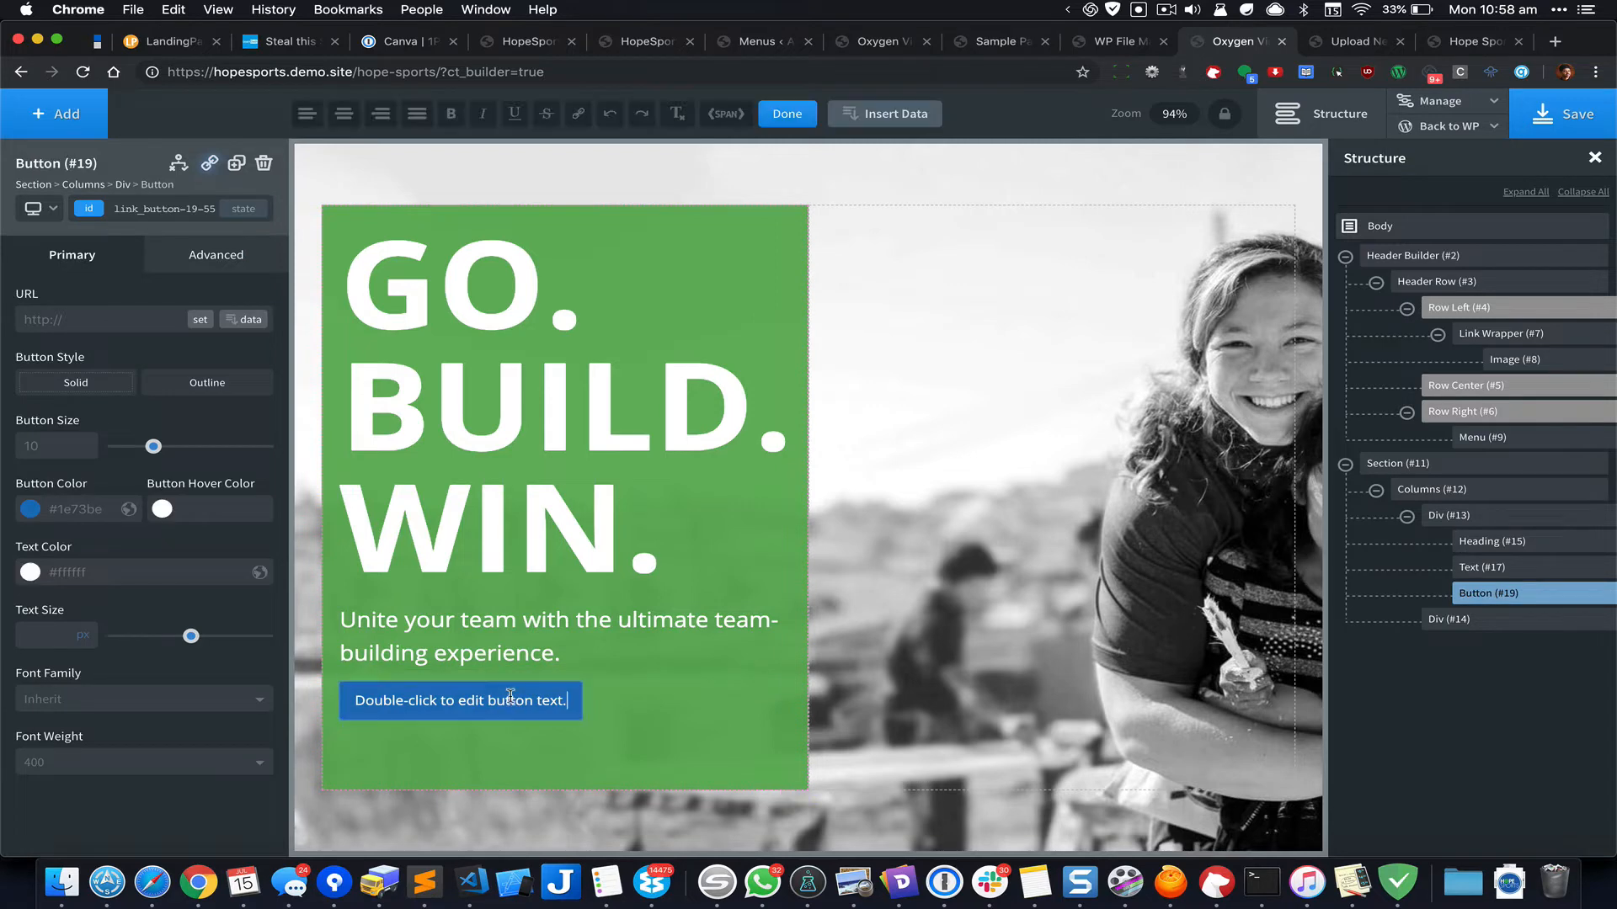
key("super+a")
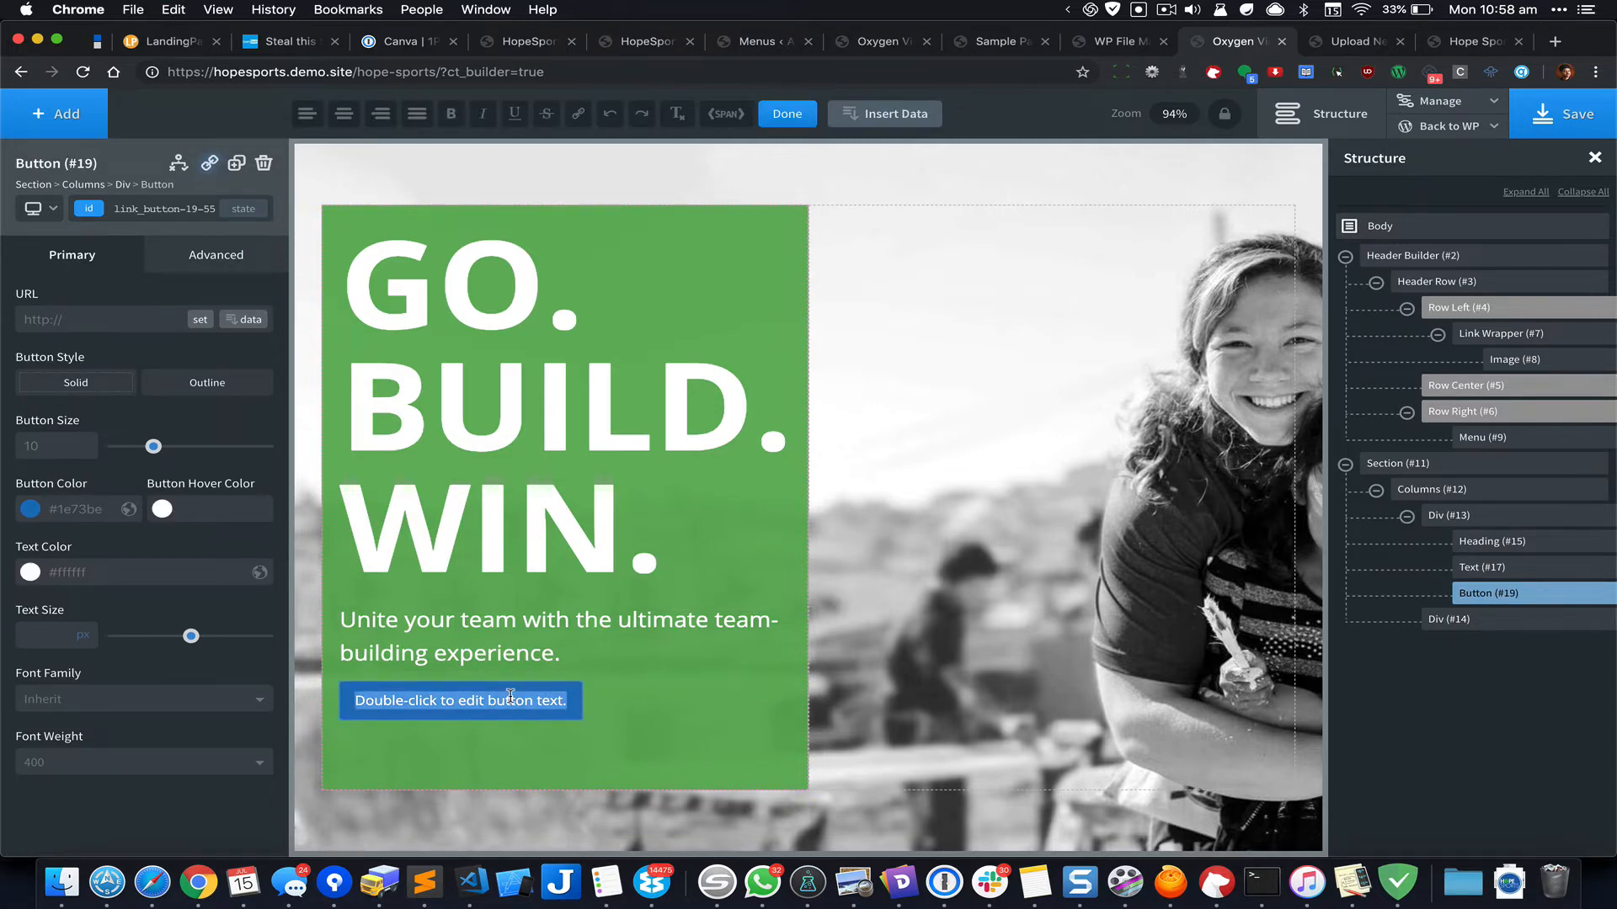
type("BRING A TEAM")
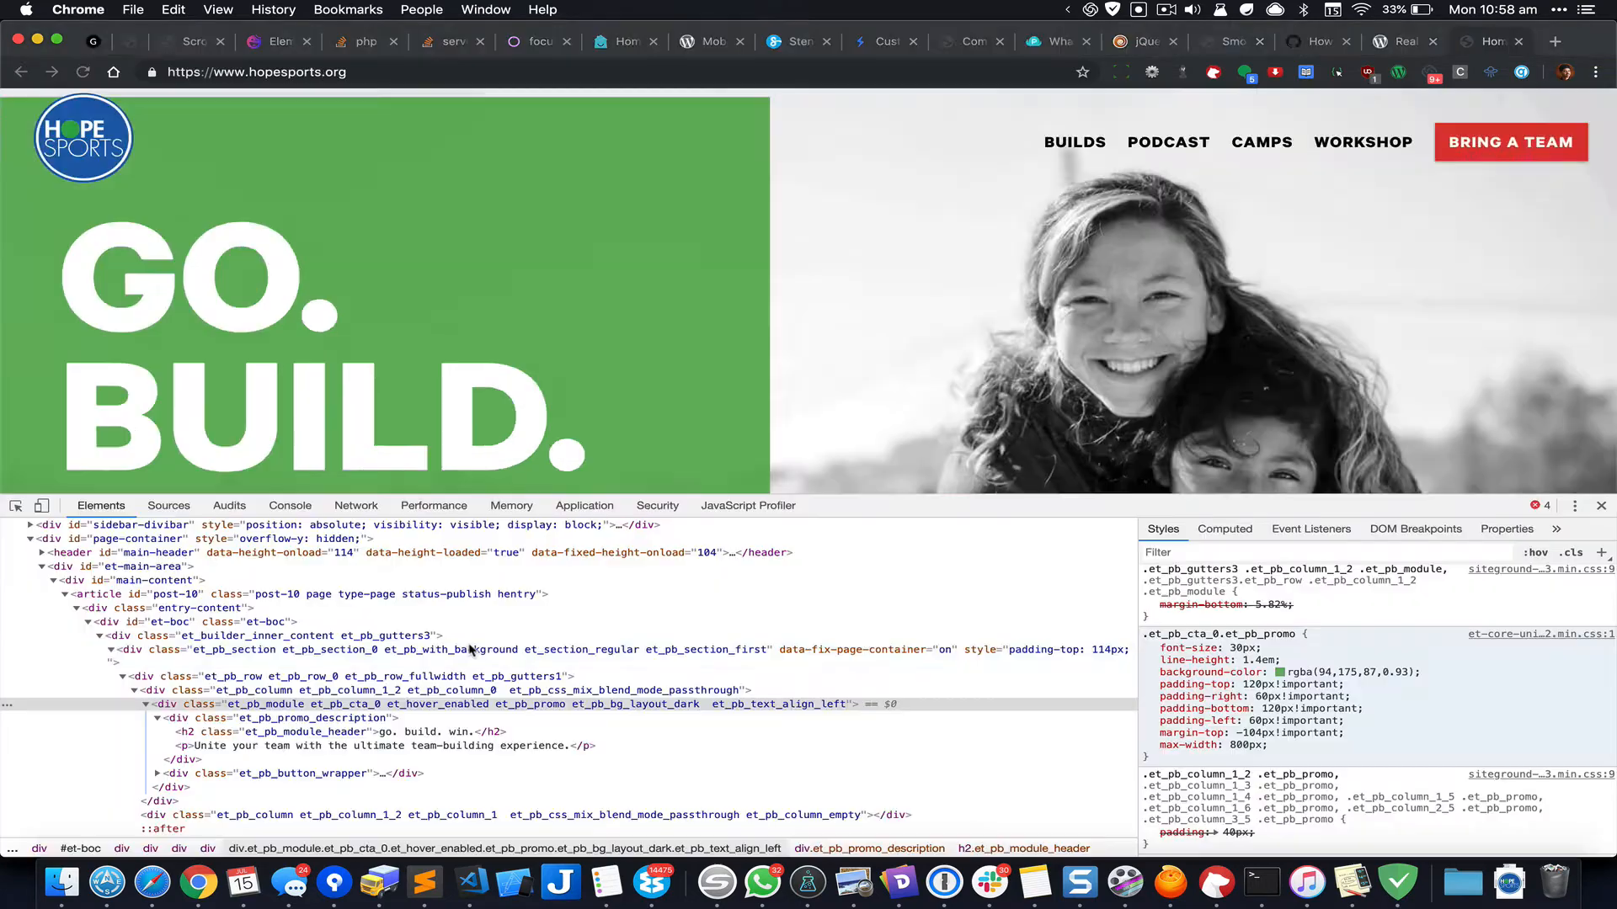
Step: Switch to hopesports.org, inspect the hero's BRING A TEAM button and examine its styles for the background color rule
scroll(1092, 229, "down", 10)
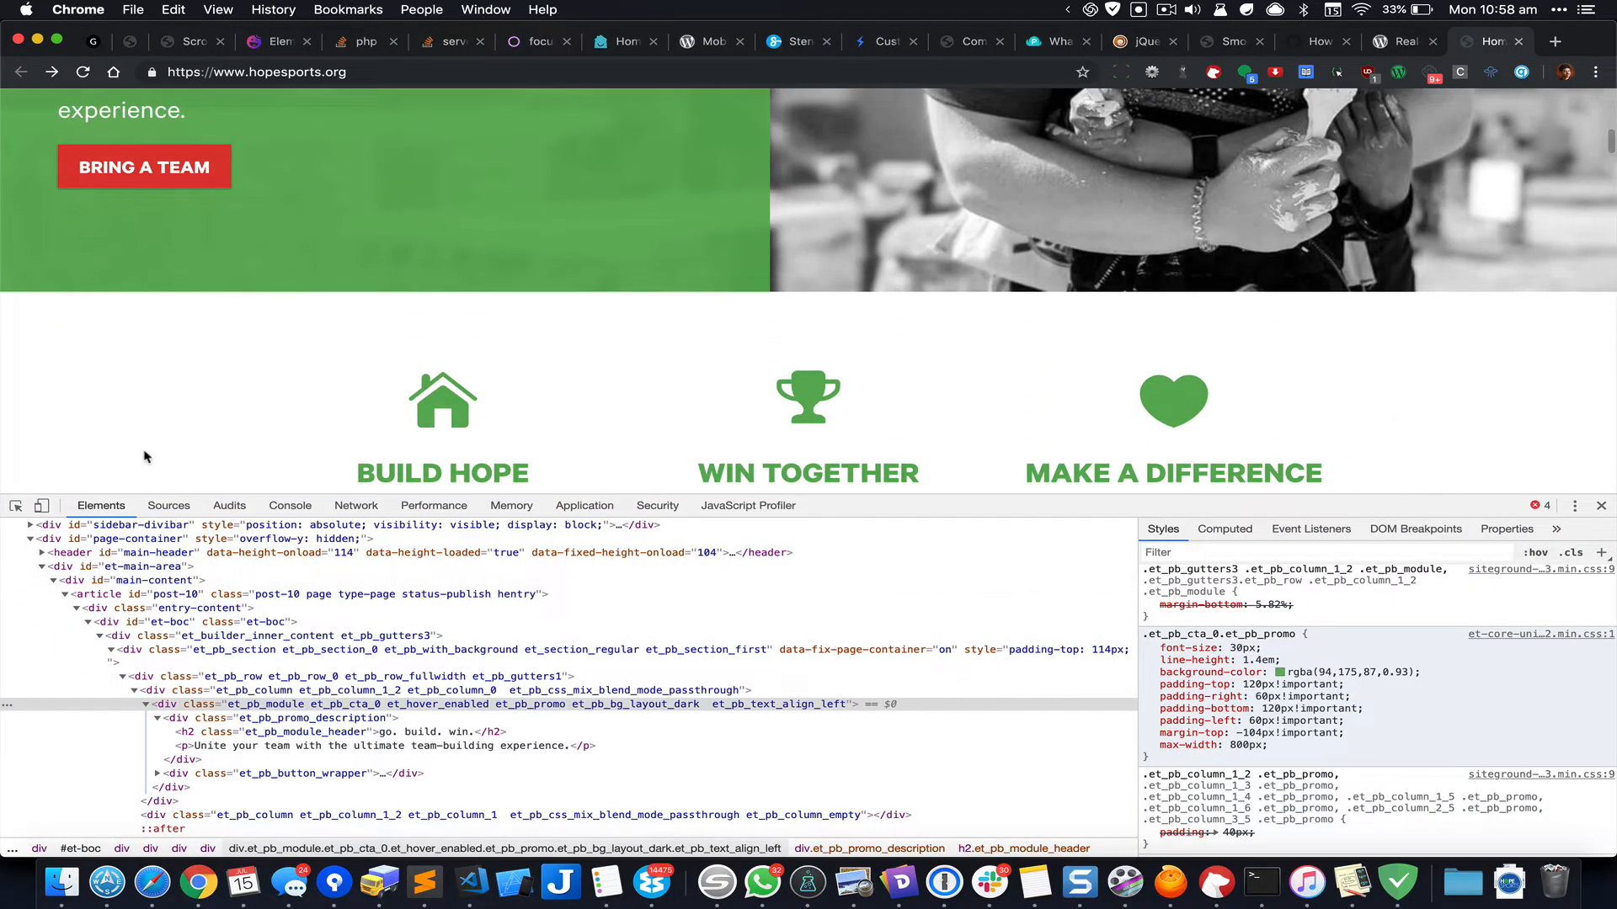
left_click(15, 505)
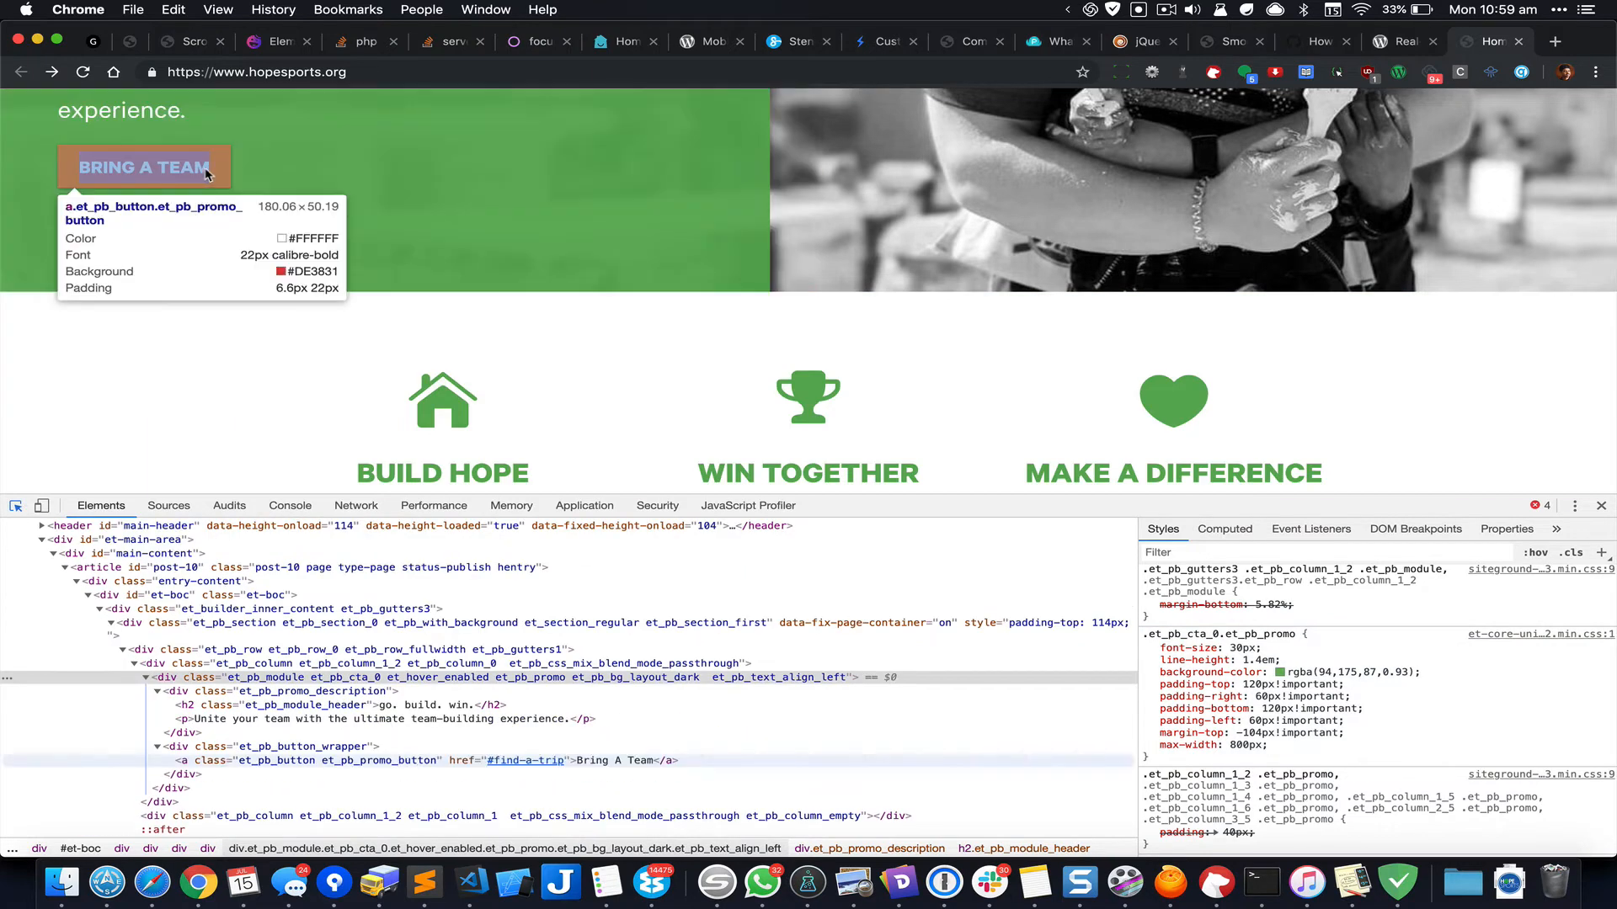
left_click(218, 173)
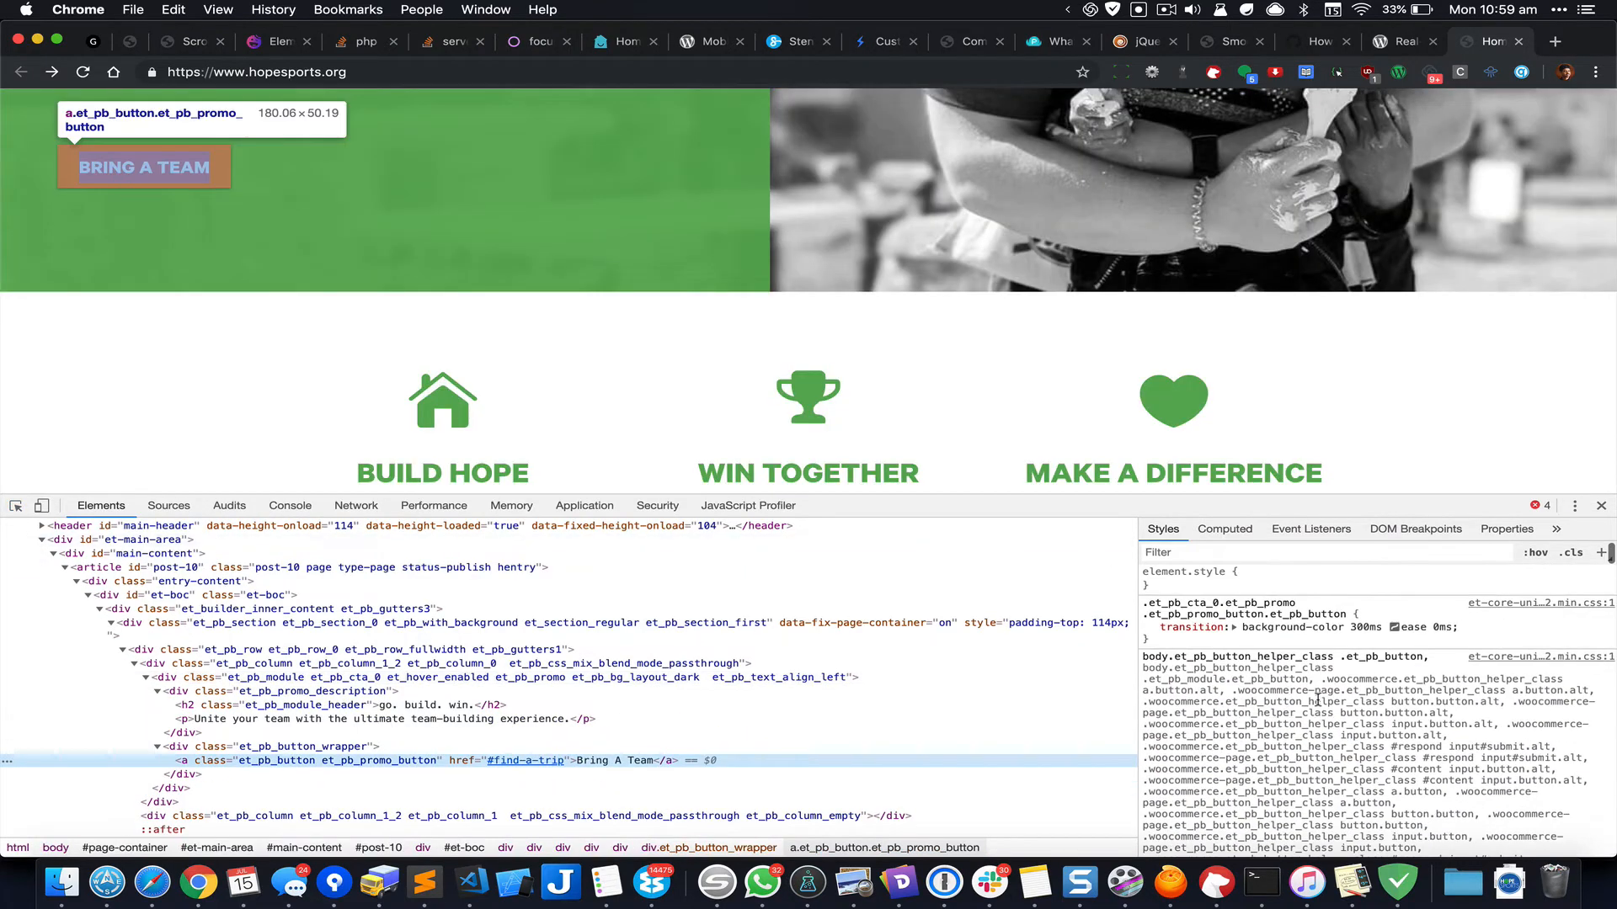
scroll(1318, 700, "down", 4)
scroll(1318, 700, "down", 10)
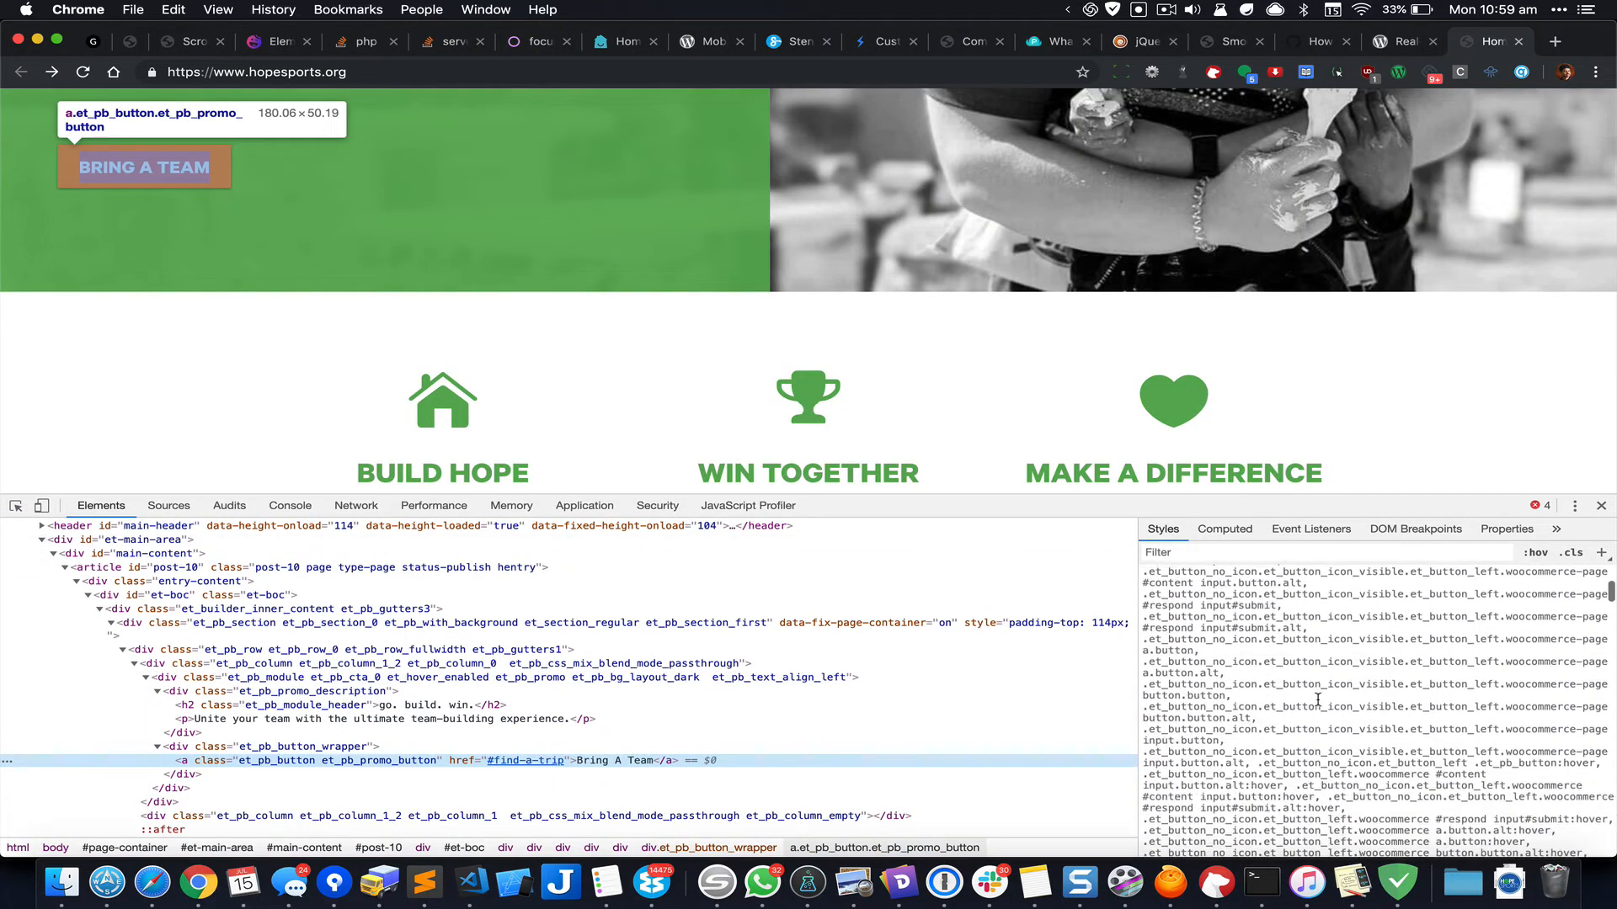
scroll(1319, 706, "down", 5)
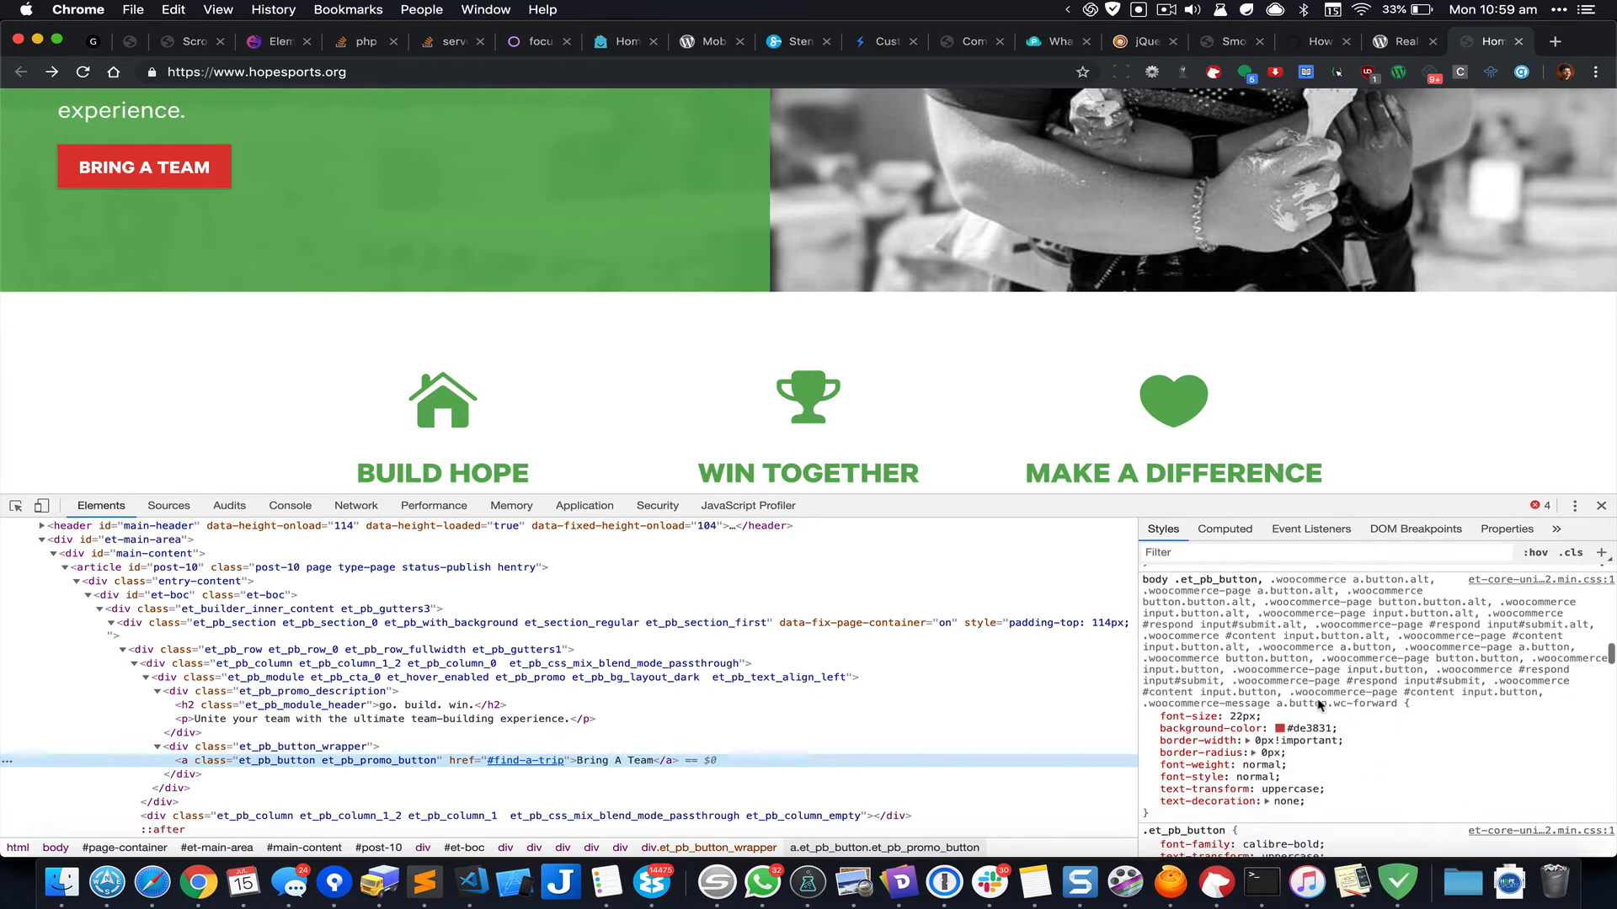
Step: Copy the reference button's background color #de3831 and apply it as the button color of the hero button in Oxygen
left_click(1311, 671)
key("super+c")
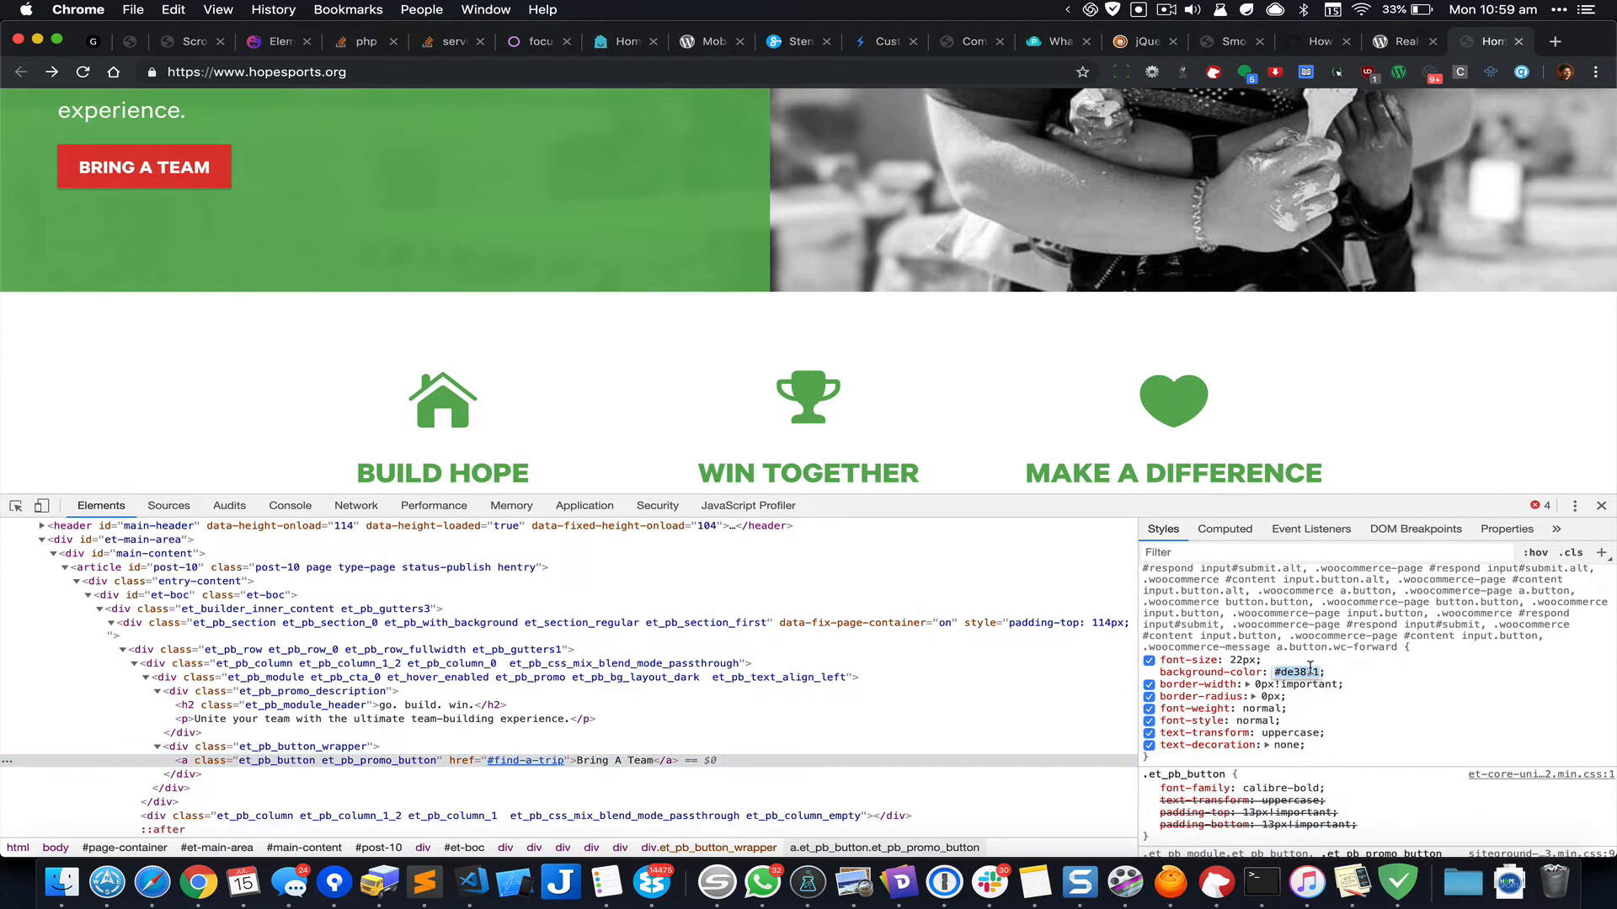
key("super+grave")
left_click(75, 514)
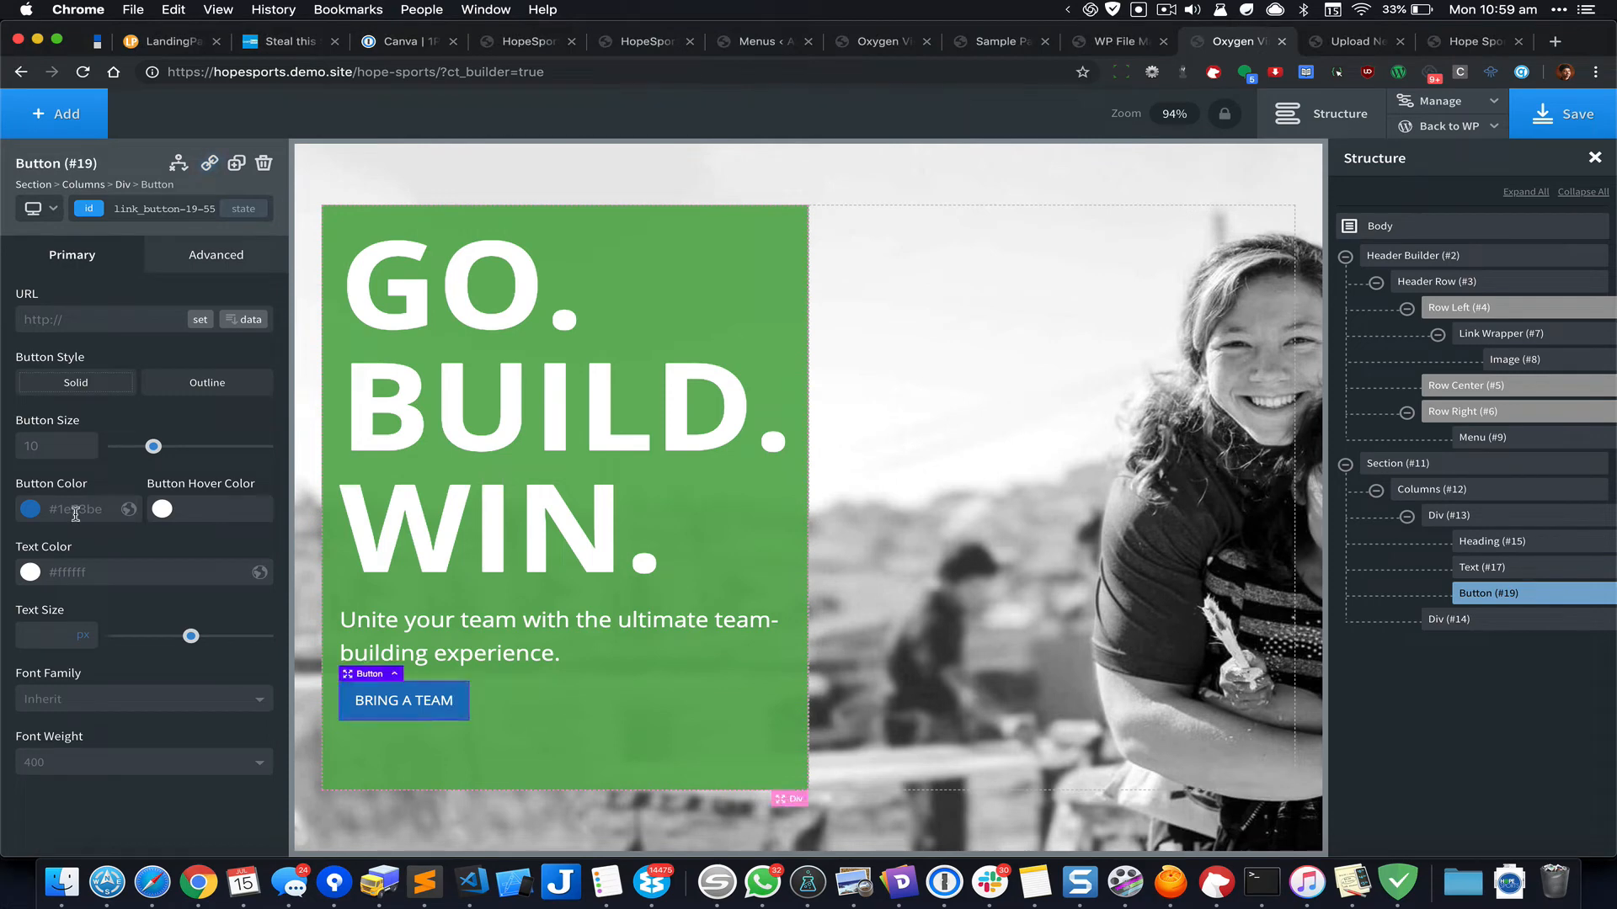
key("super+v")
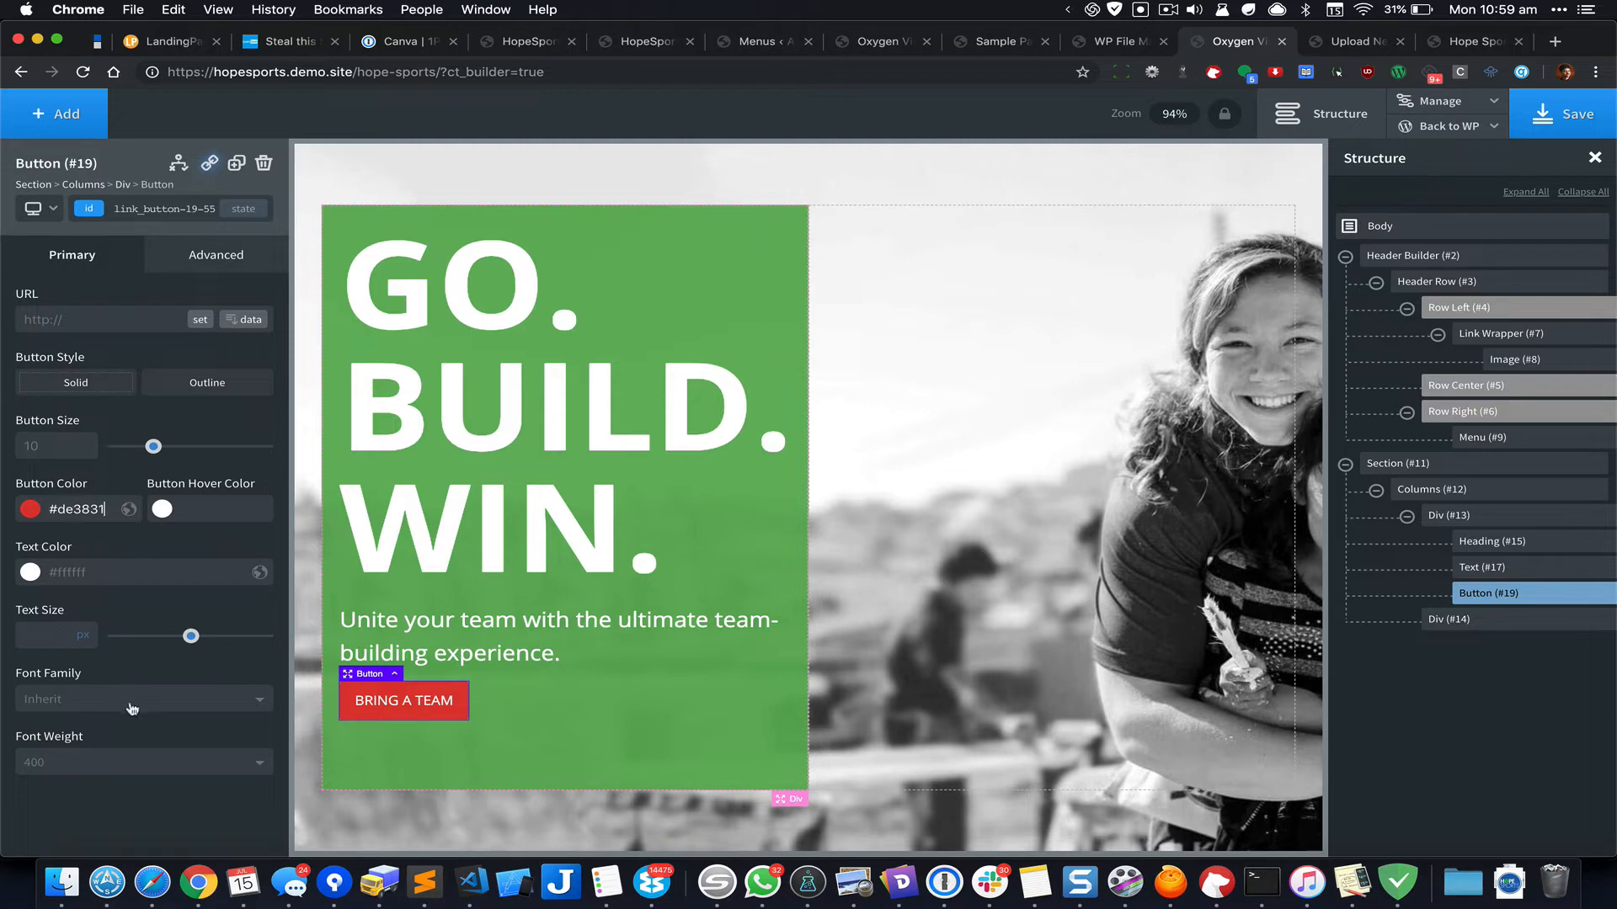
Step: Set the hero button's font weight to 700 and open its advanced style settings
left_click(112, 764)
scroll(101, 769, "down", 4)
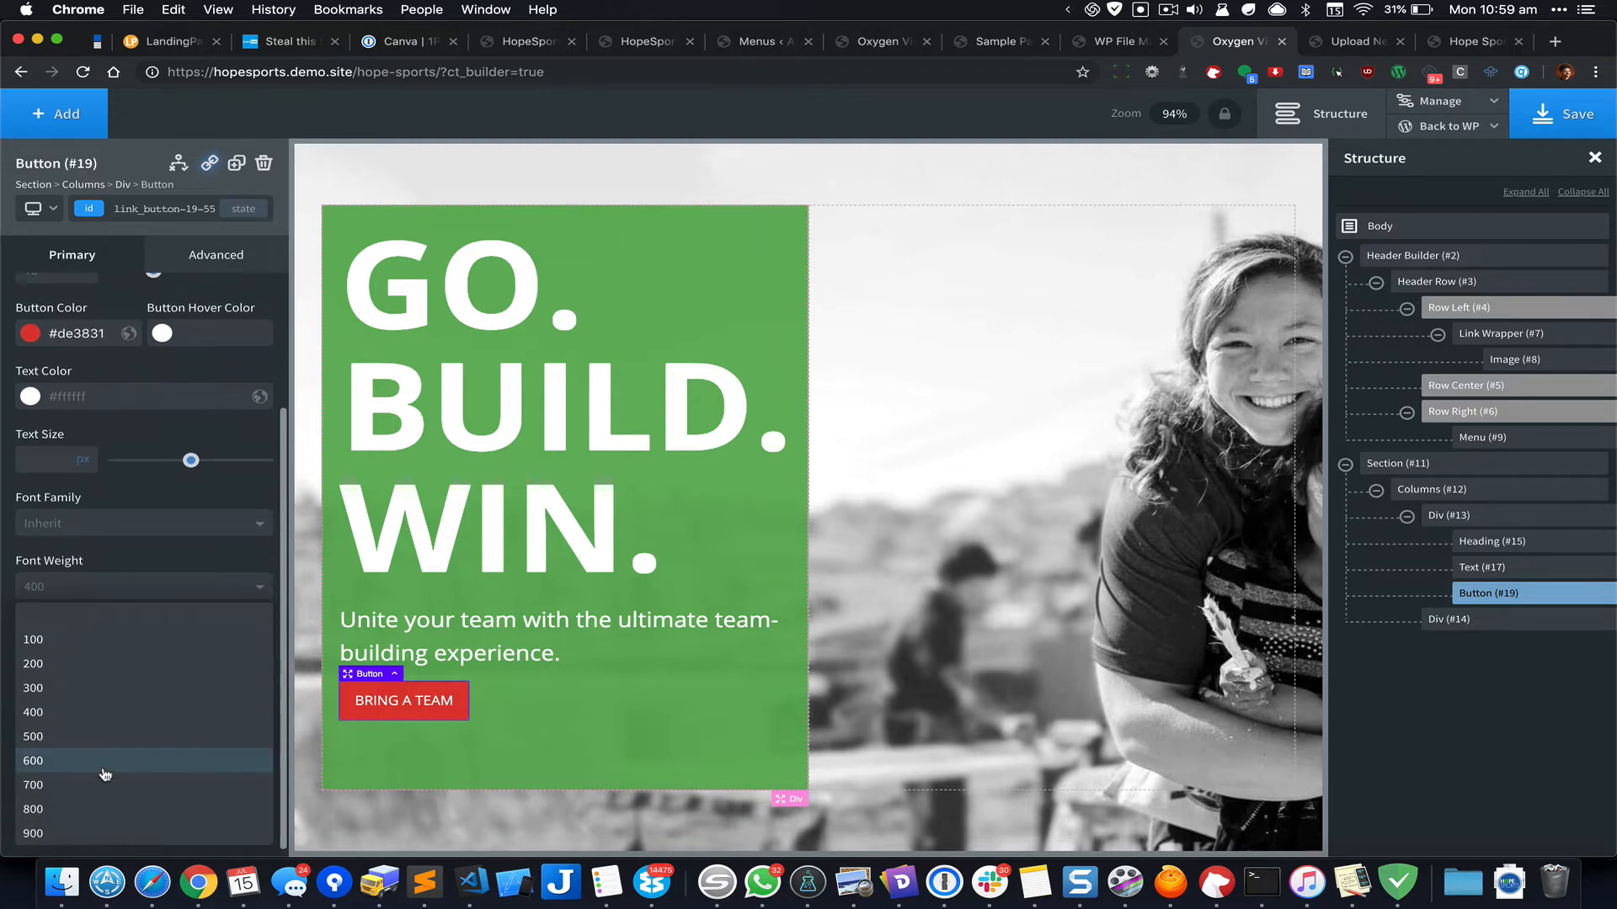
left_click(84, 786)
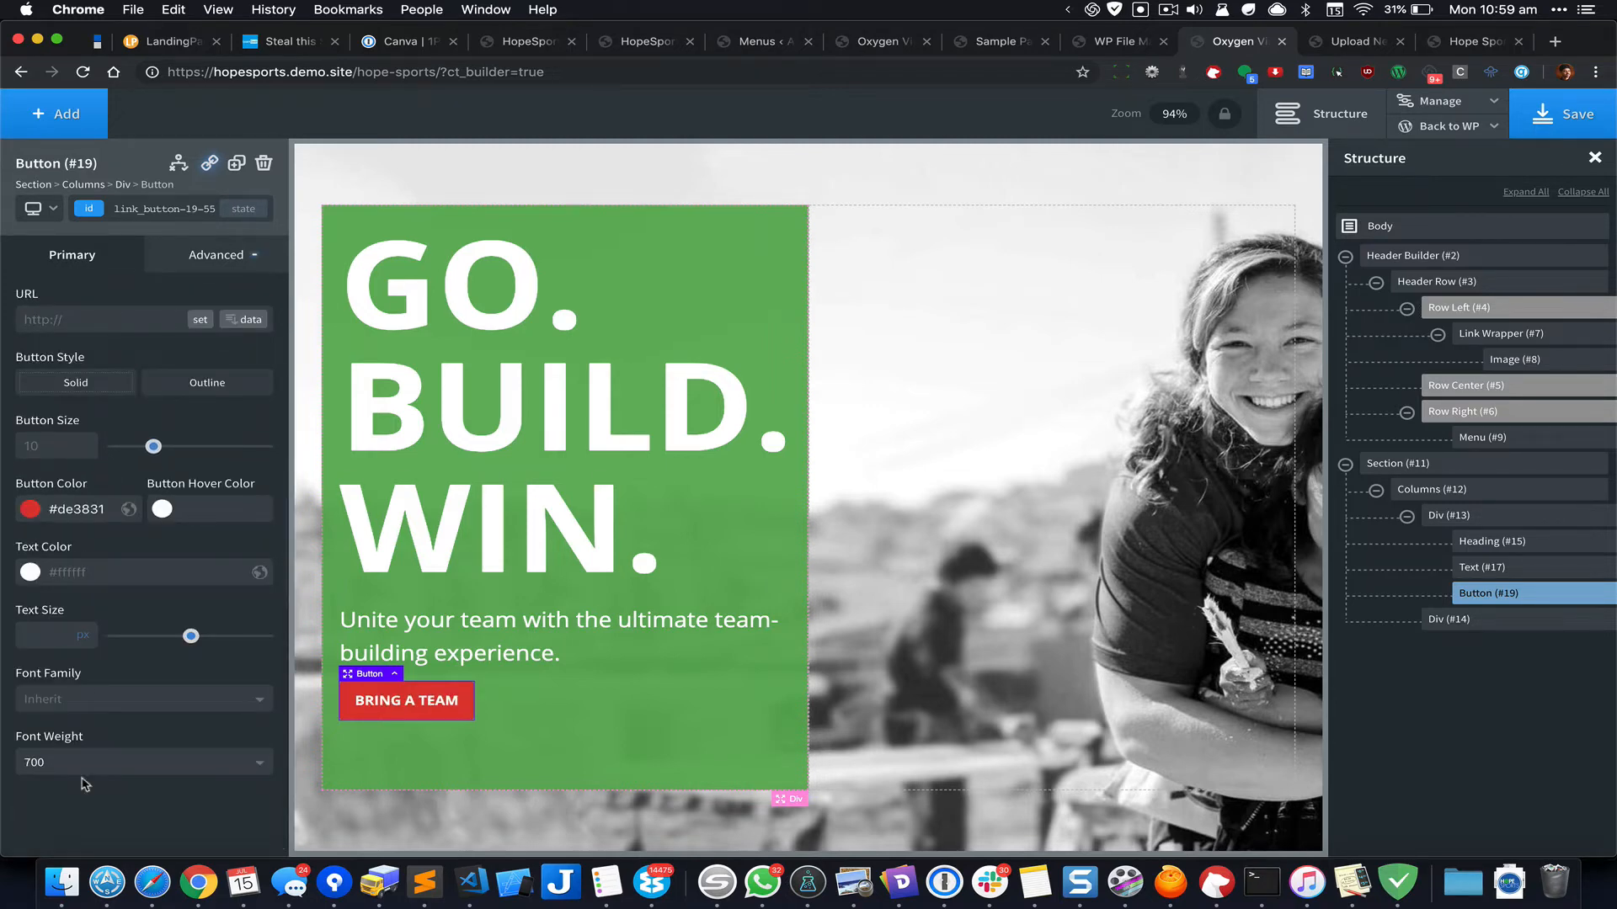
left_click(230, 262)
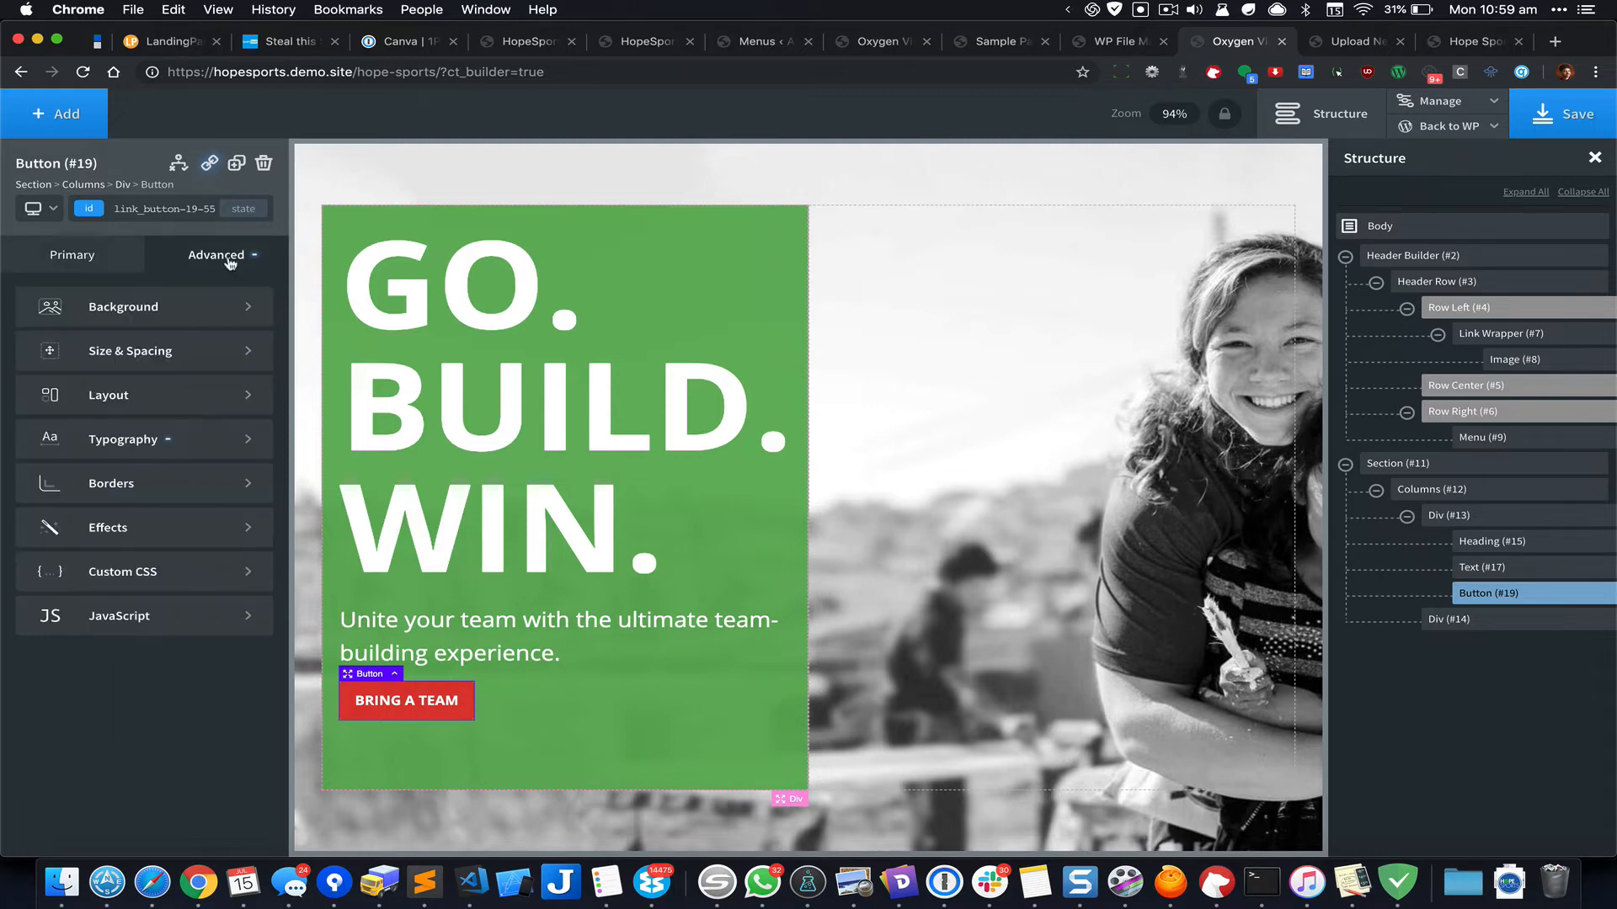
Step: Set the hero button's letter spacing to 1 px in its advanced typography settings
left_click(192, 439)
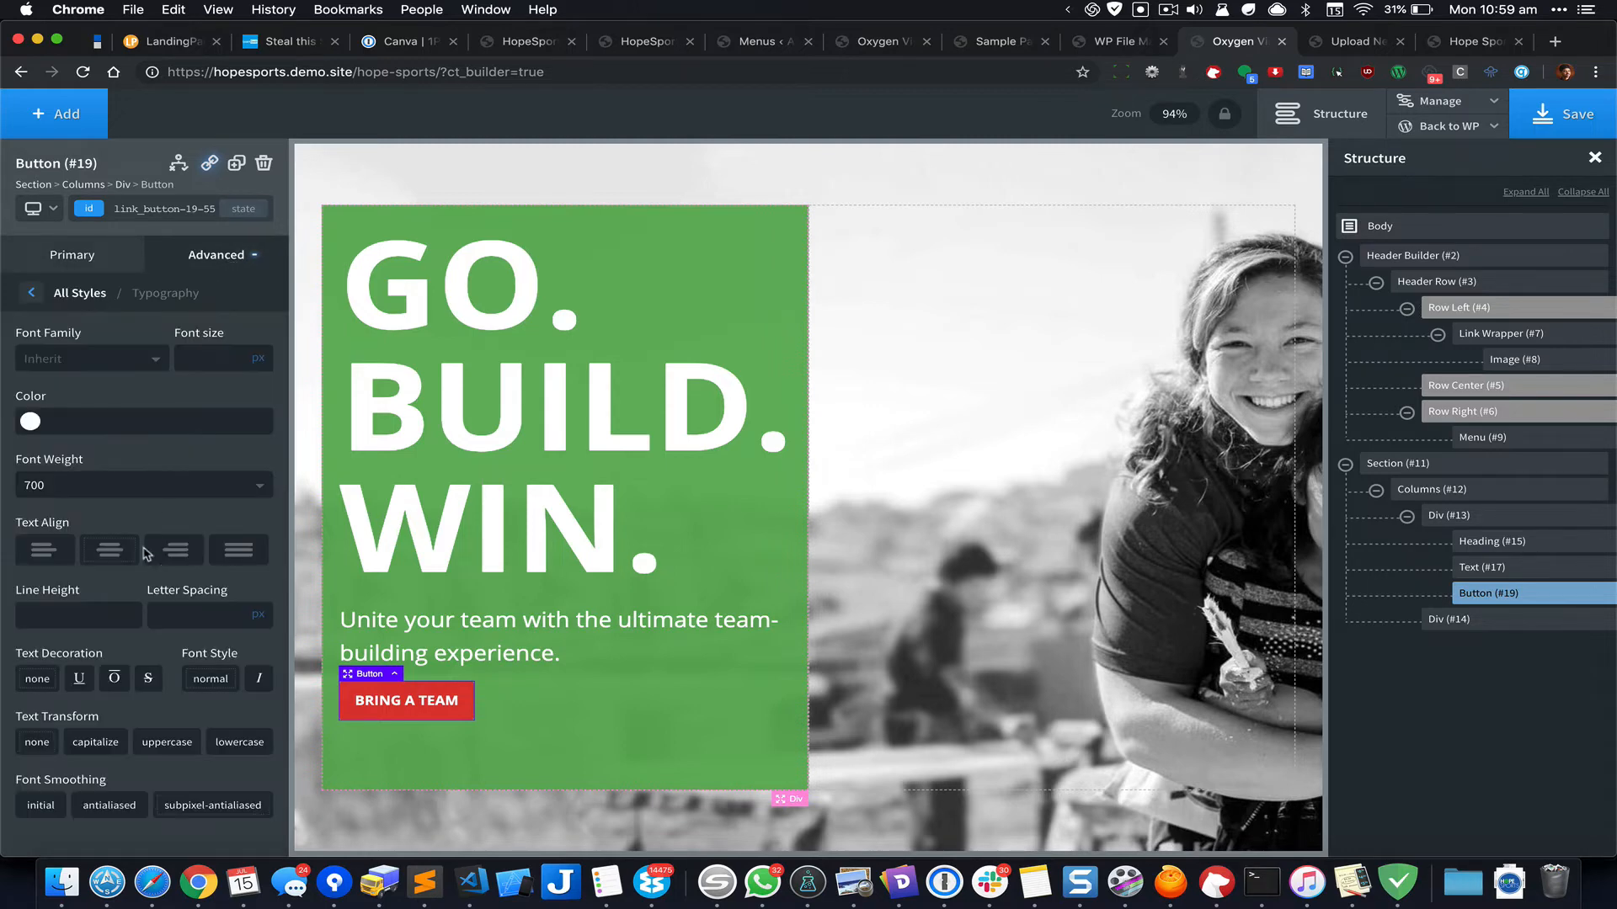
left_click(195, 617)
type("1")
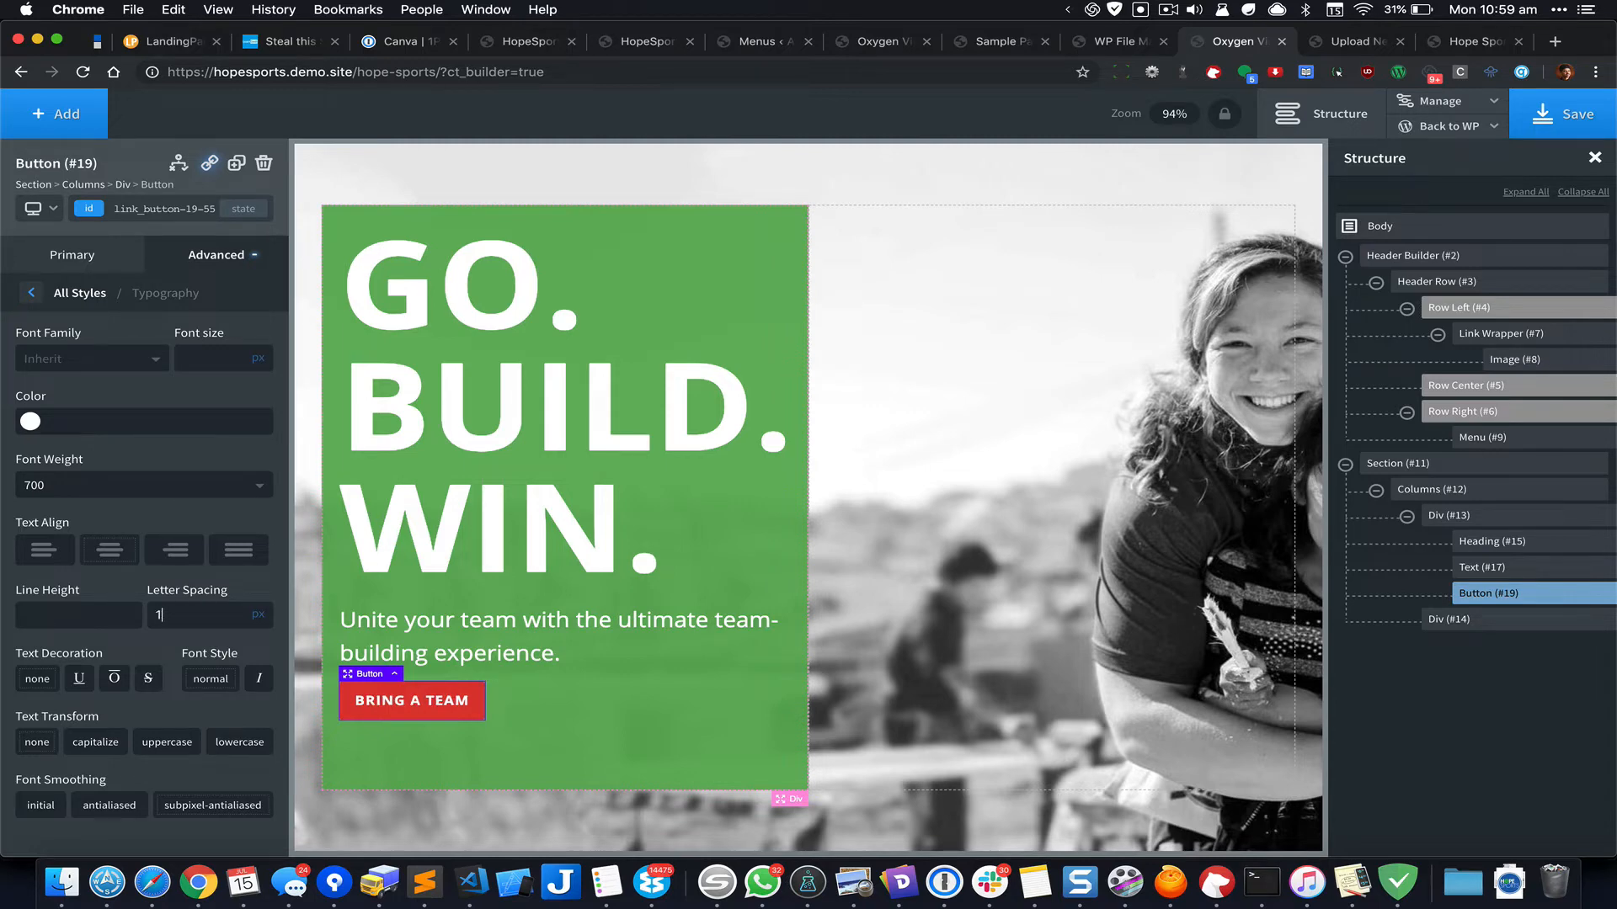
Step: Make the Header Builder an overlay header on screens above 992px
scroll(1097, 439, "up", 3)
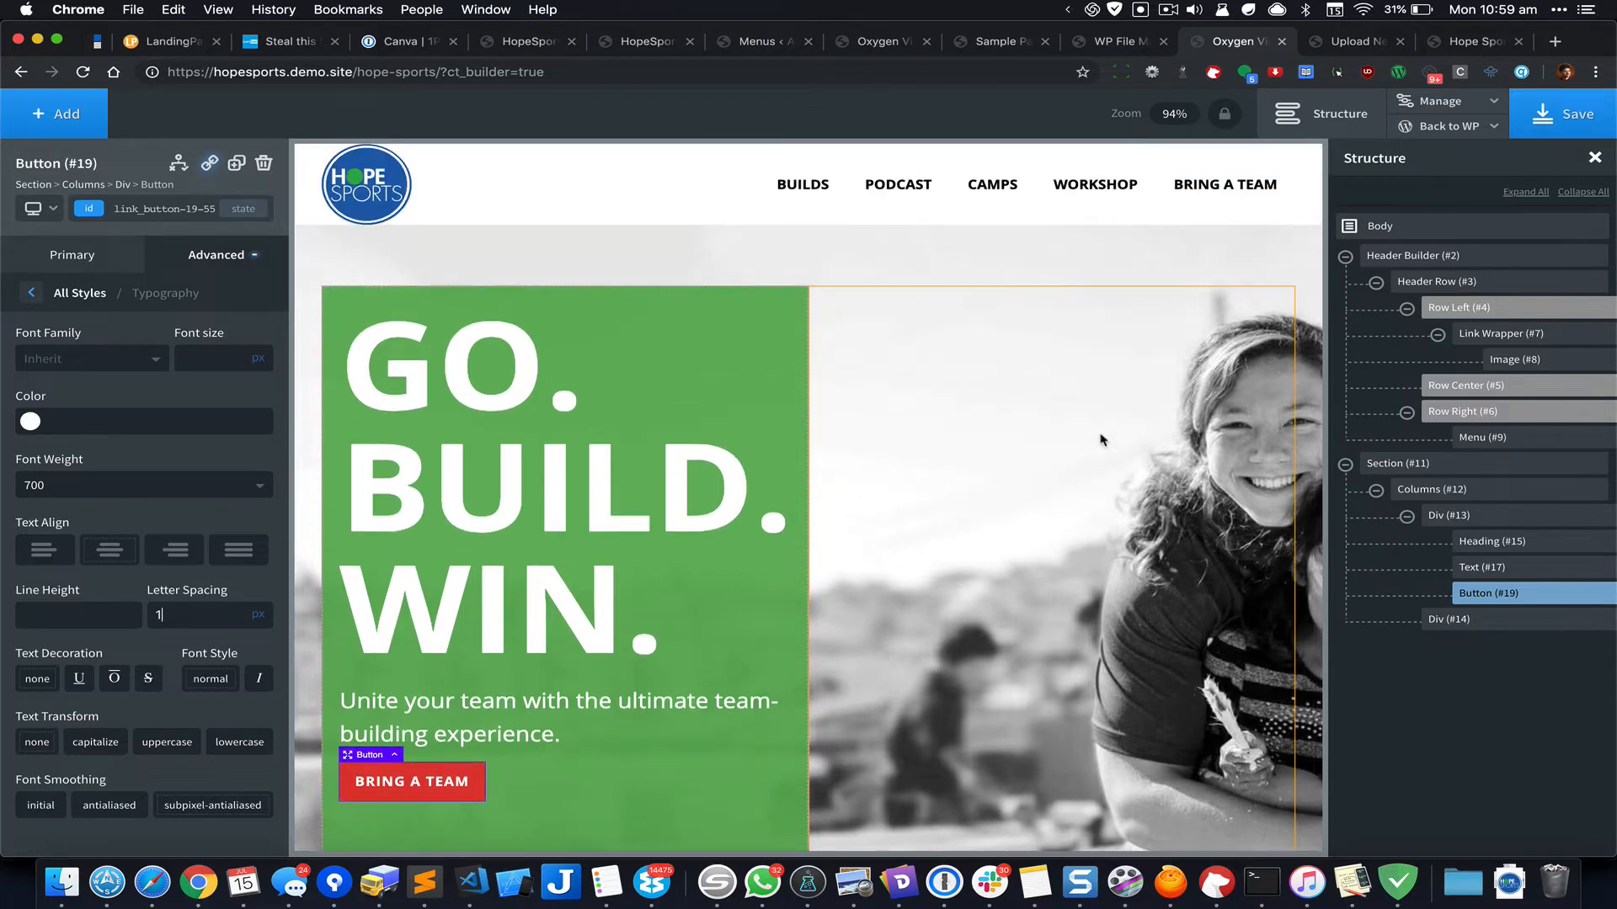
left_click(1452, 266)
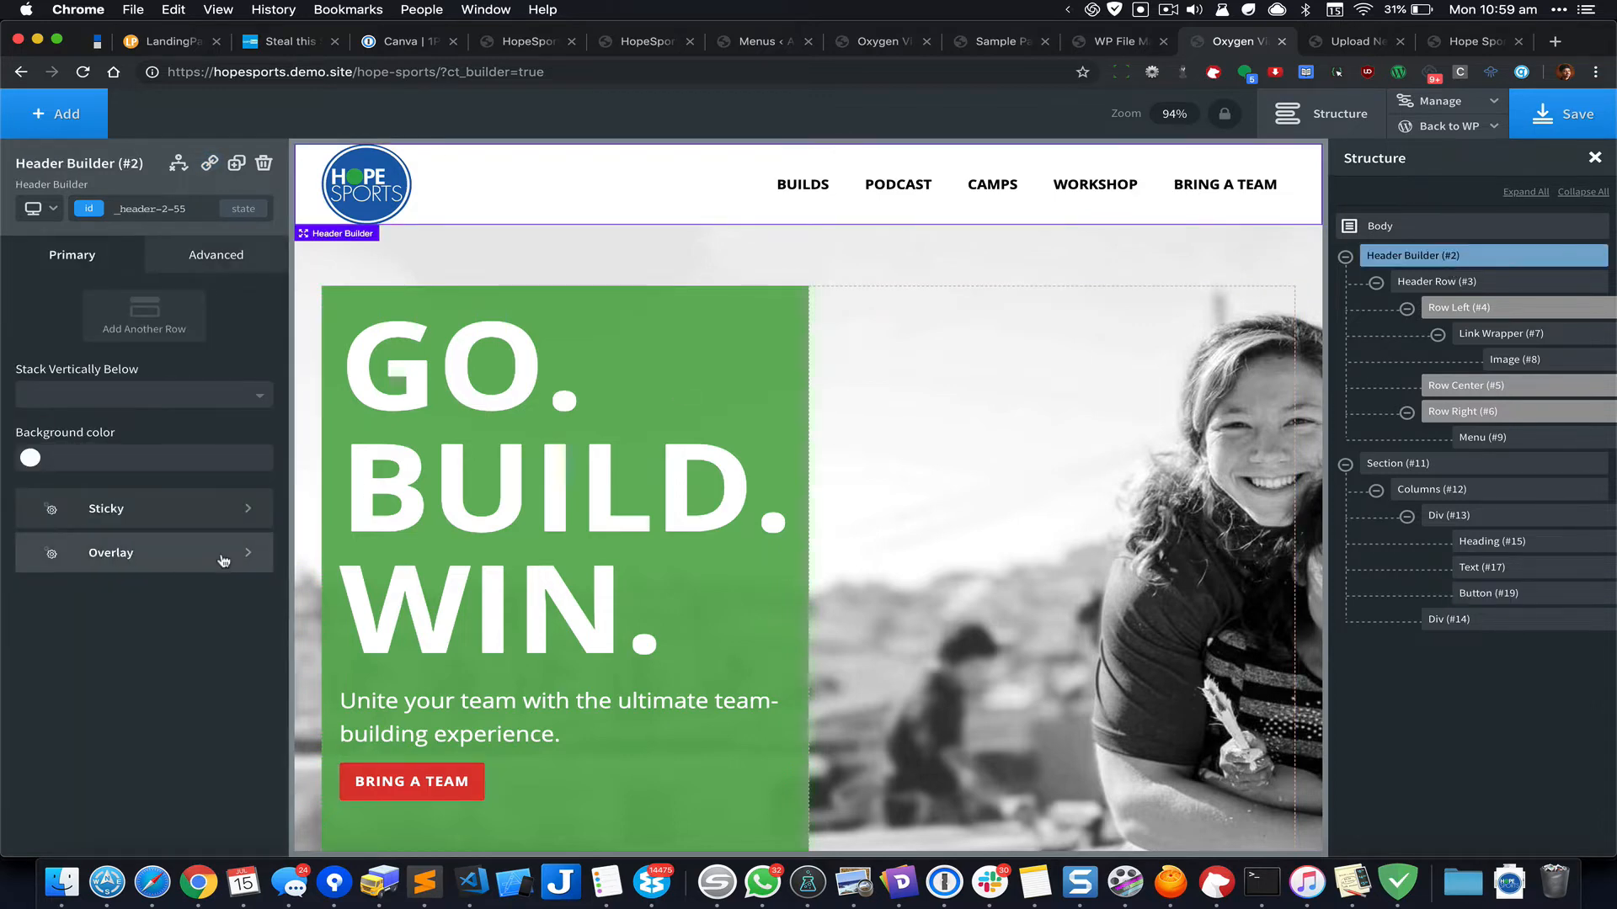
left_click(170, 559)
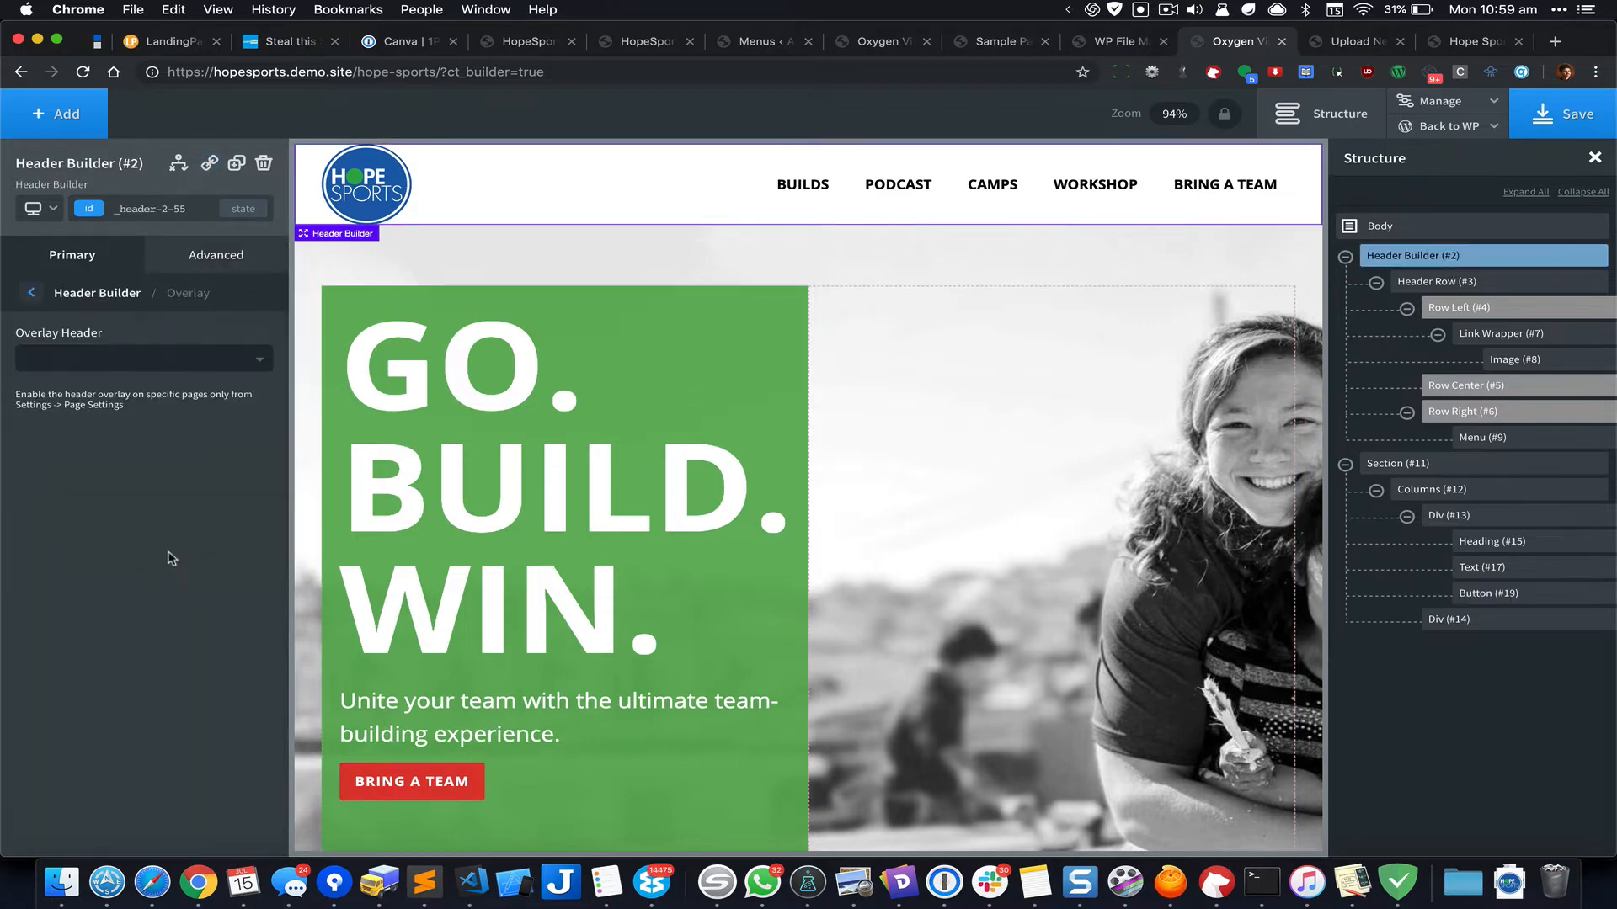
left_click(143, 361)
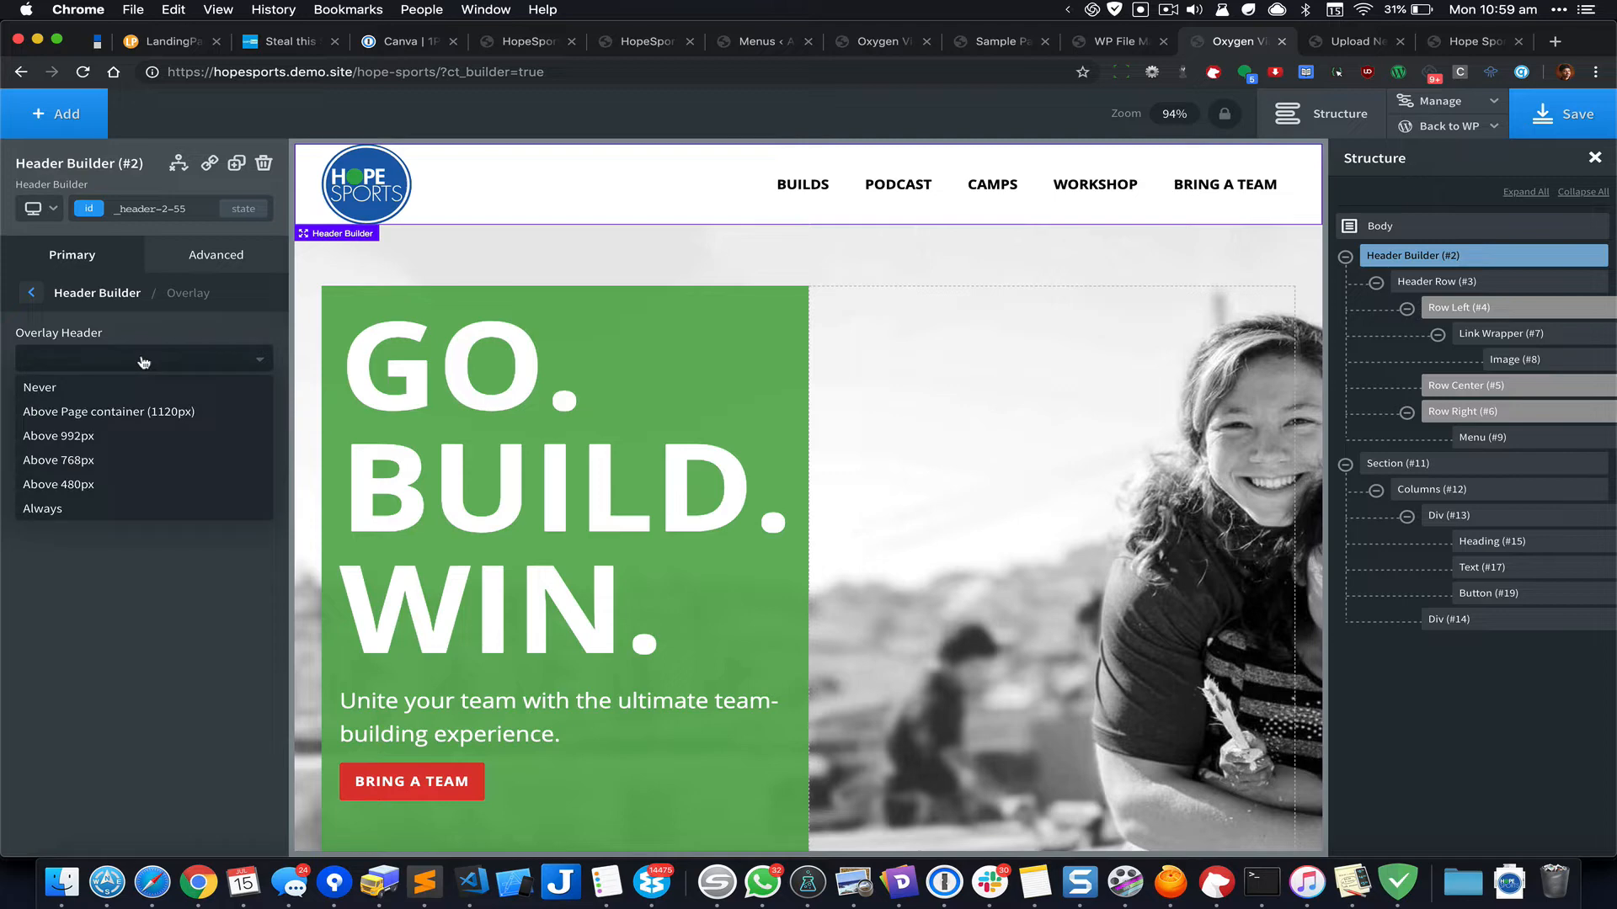
left_click(120, 435)
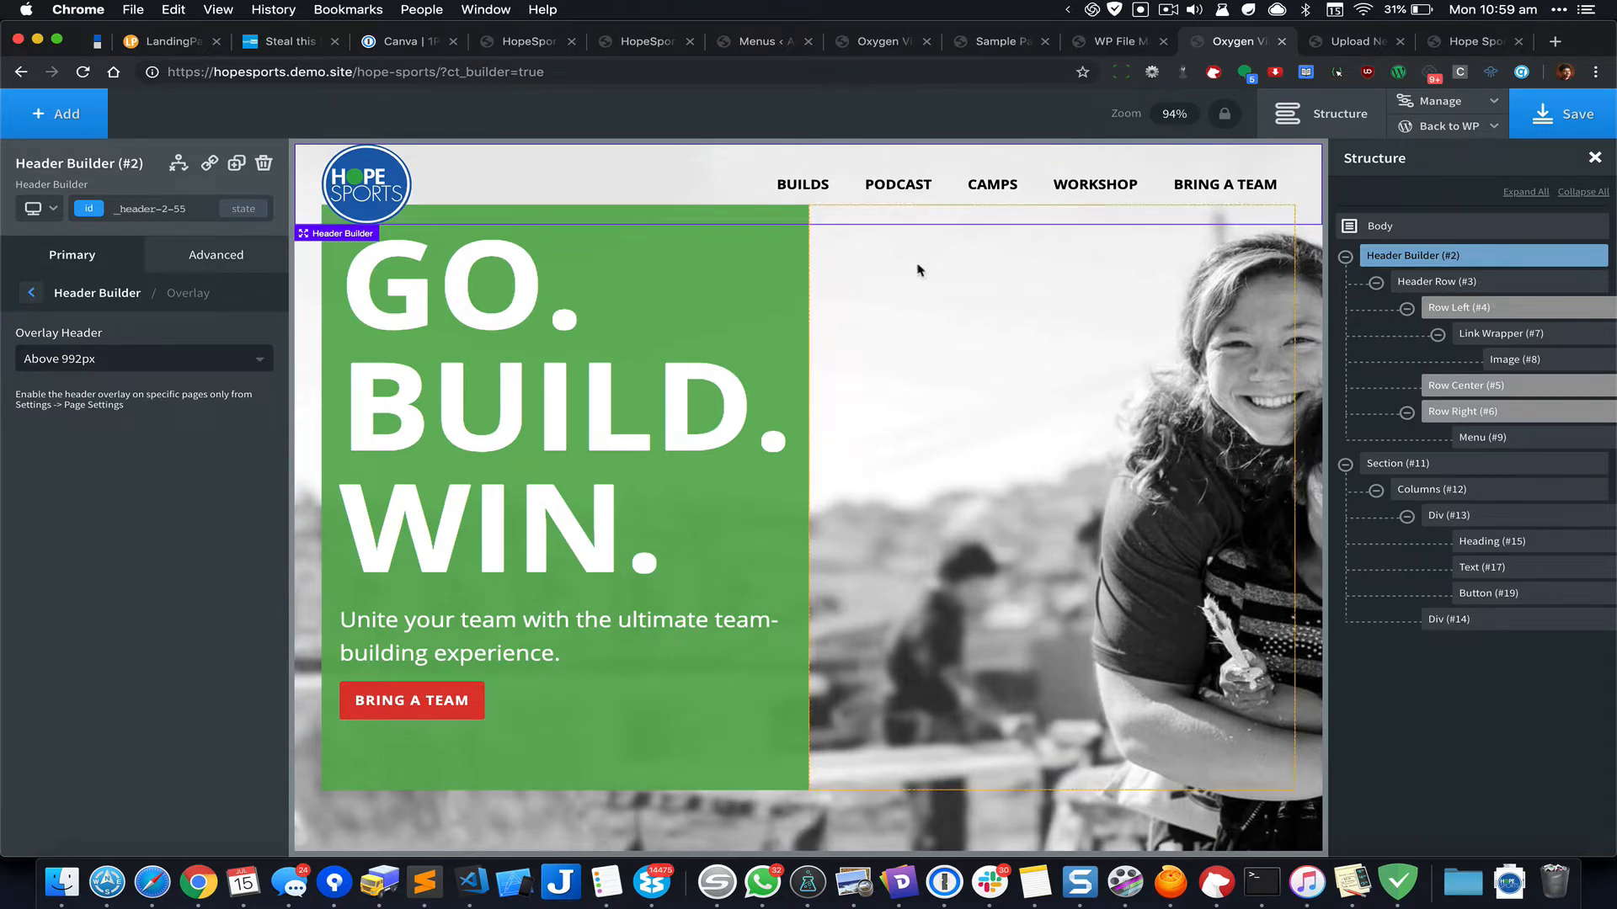
Step: Compare the overlaid header with the reference header on hopesports.org, return to Oxygen and dismiss the Exercise reminders
key("super+grave")
scroll(917, 269, "up", 5)
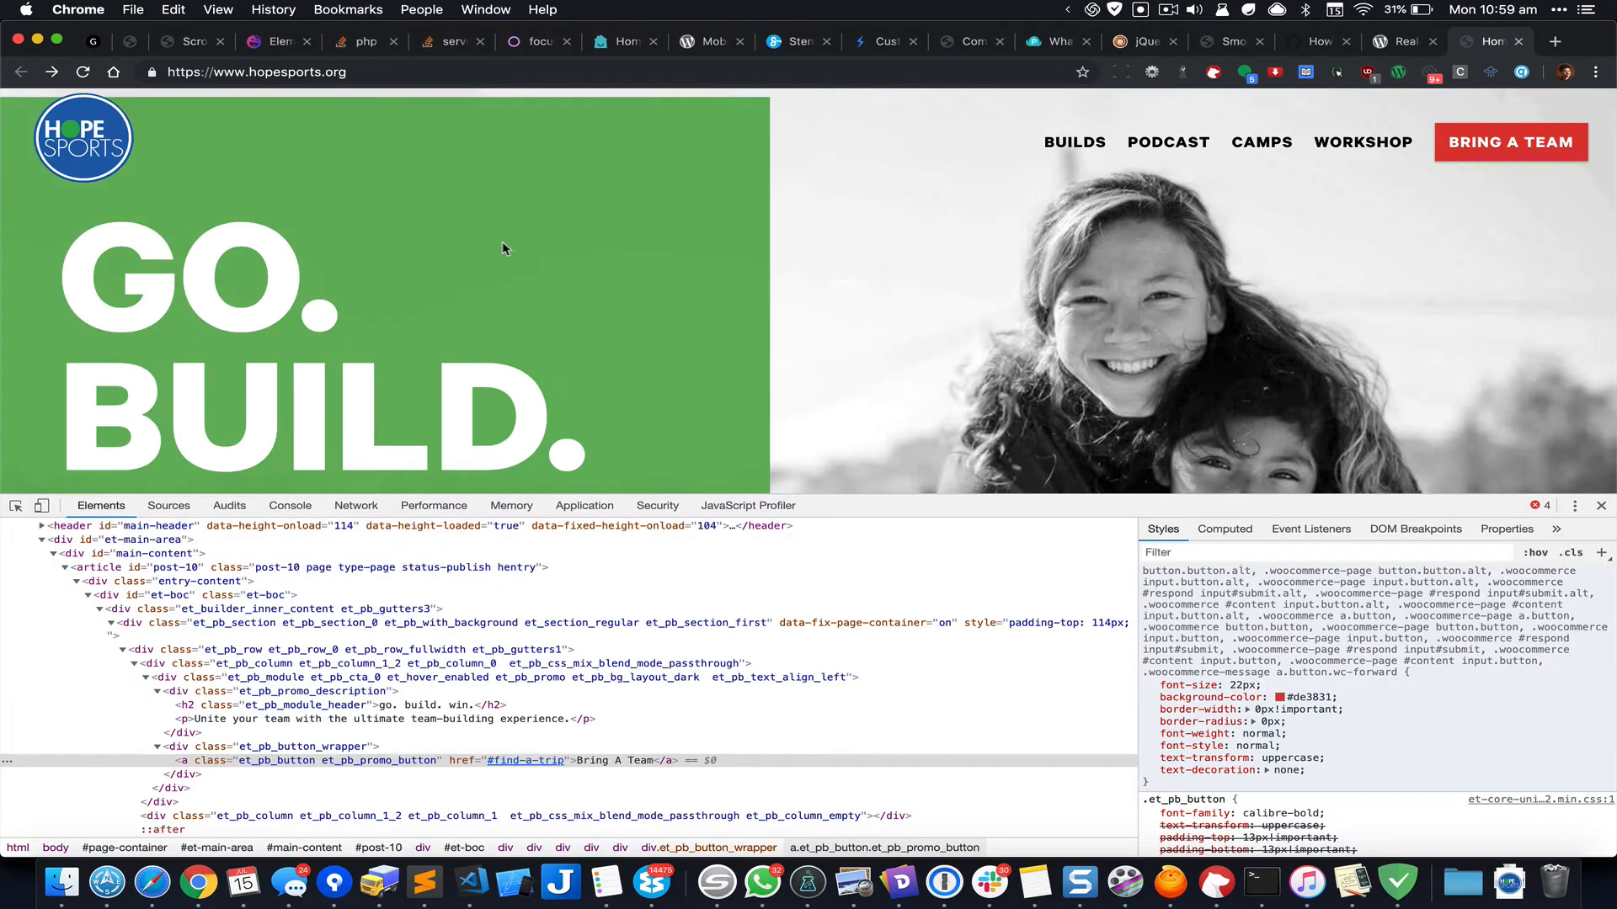
key("super+grave")
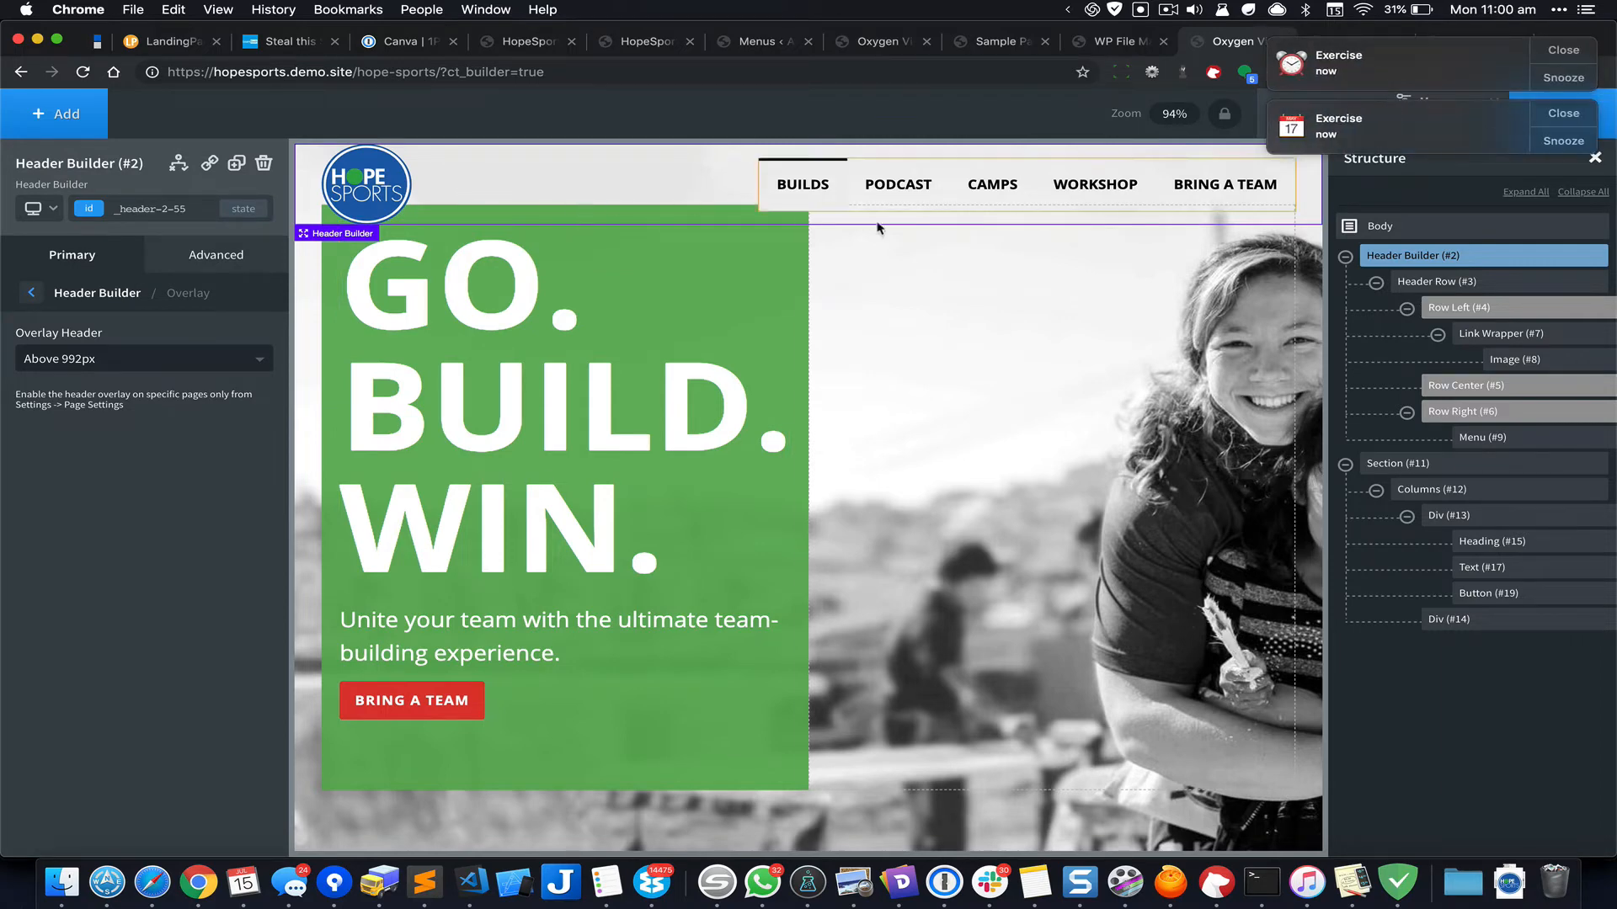
left_click(1563, 113)
left_click(1563, 52)
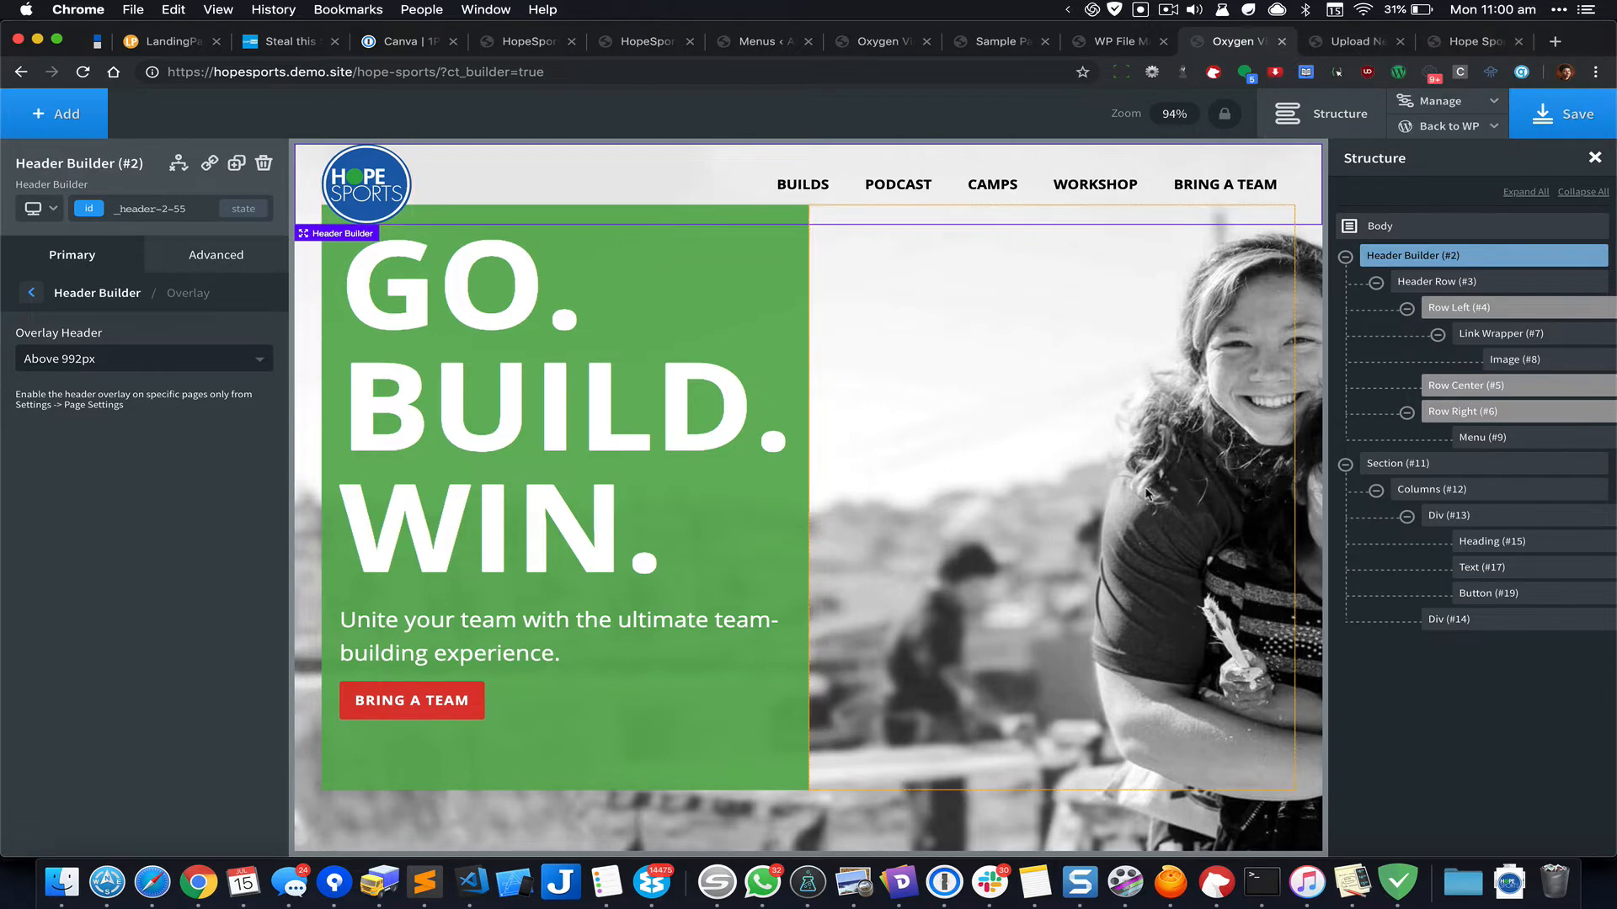
Step: Set the top padding of the hero's green column to 100 px, after trying 130 px
left_click(1473, 472)
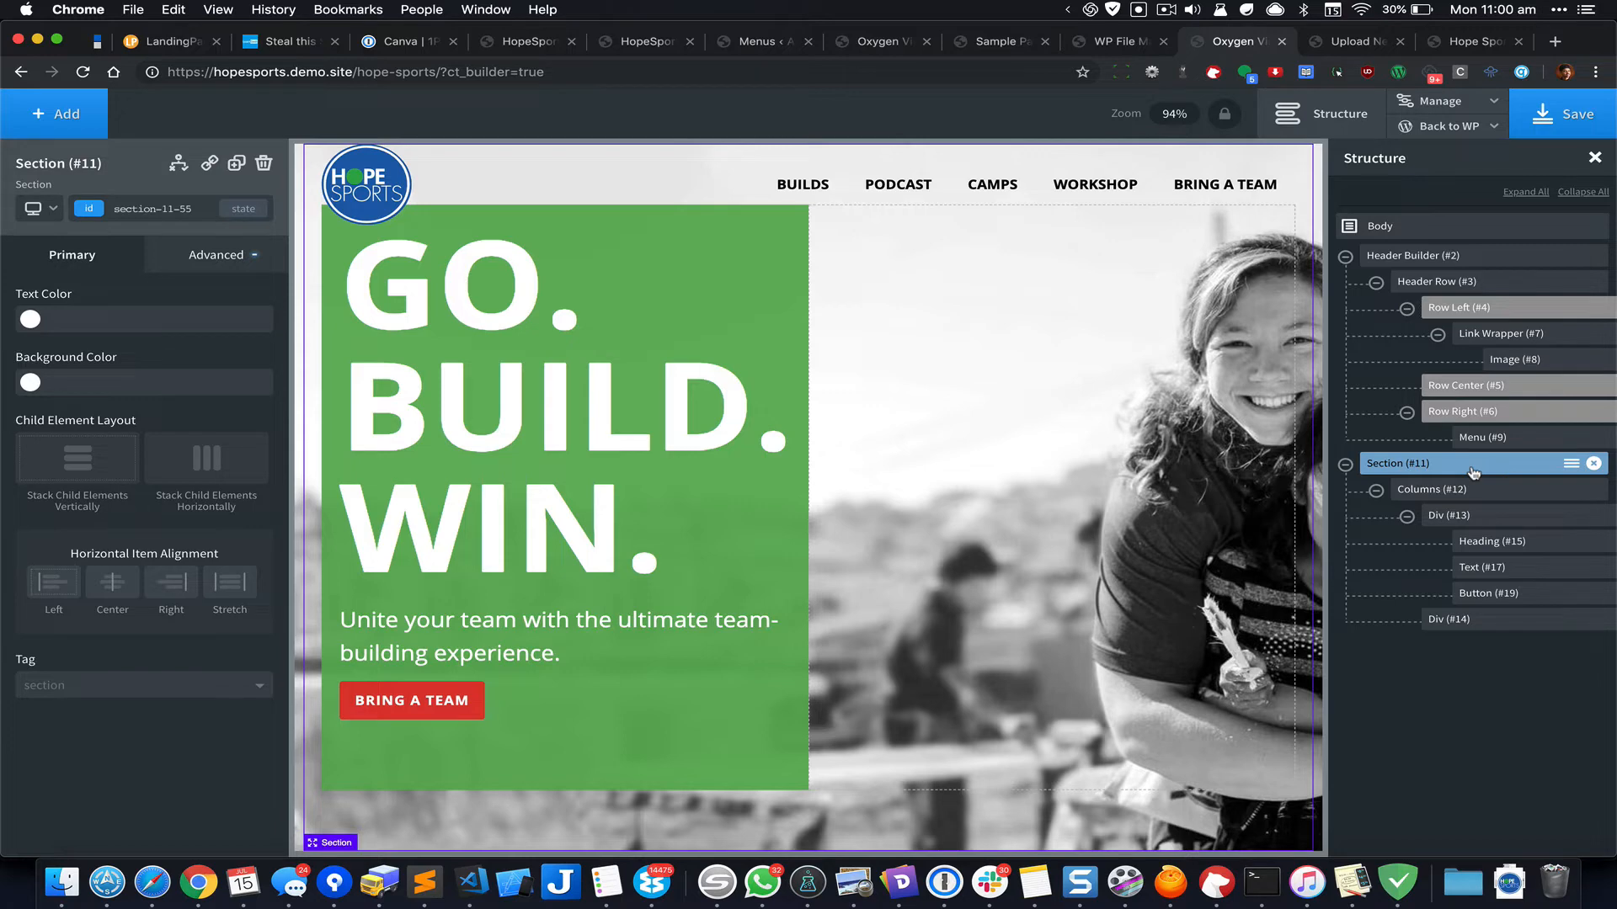
left_click(1473, 515)
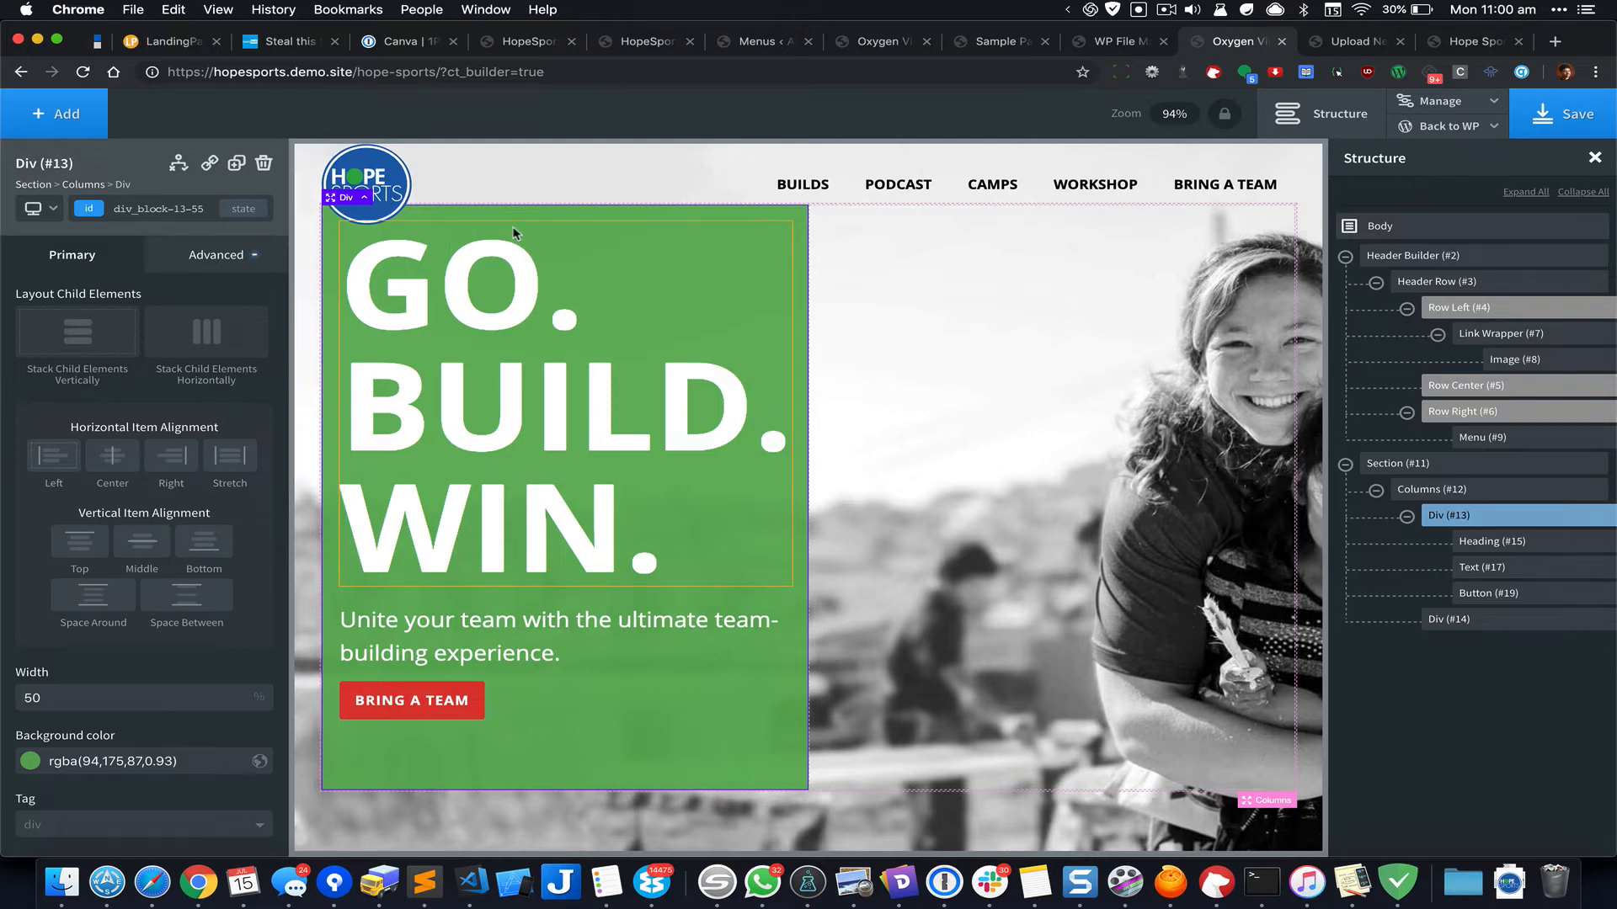
left_click(224, 259)
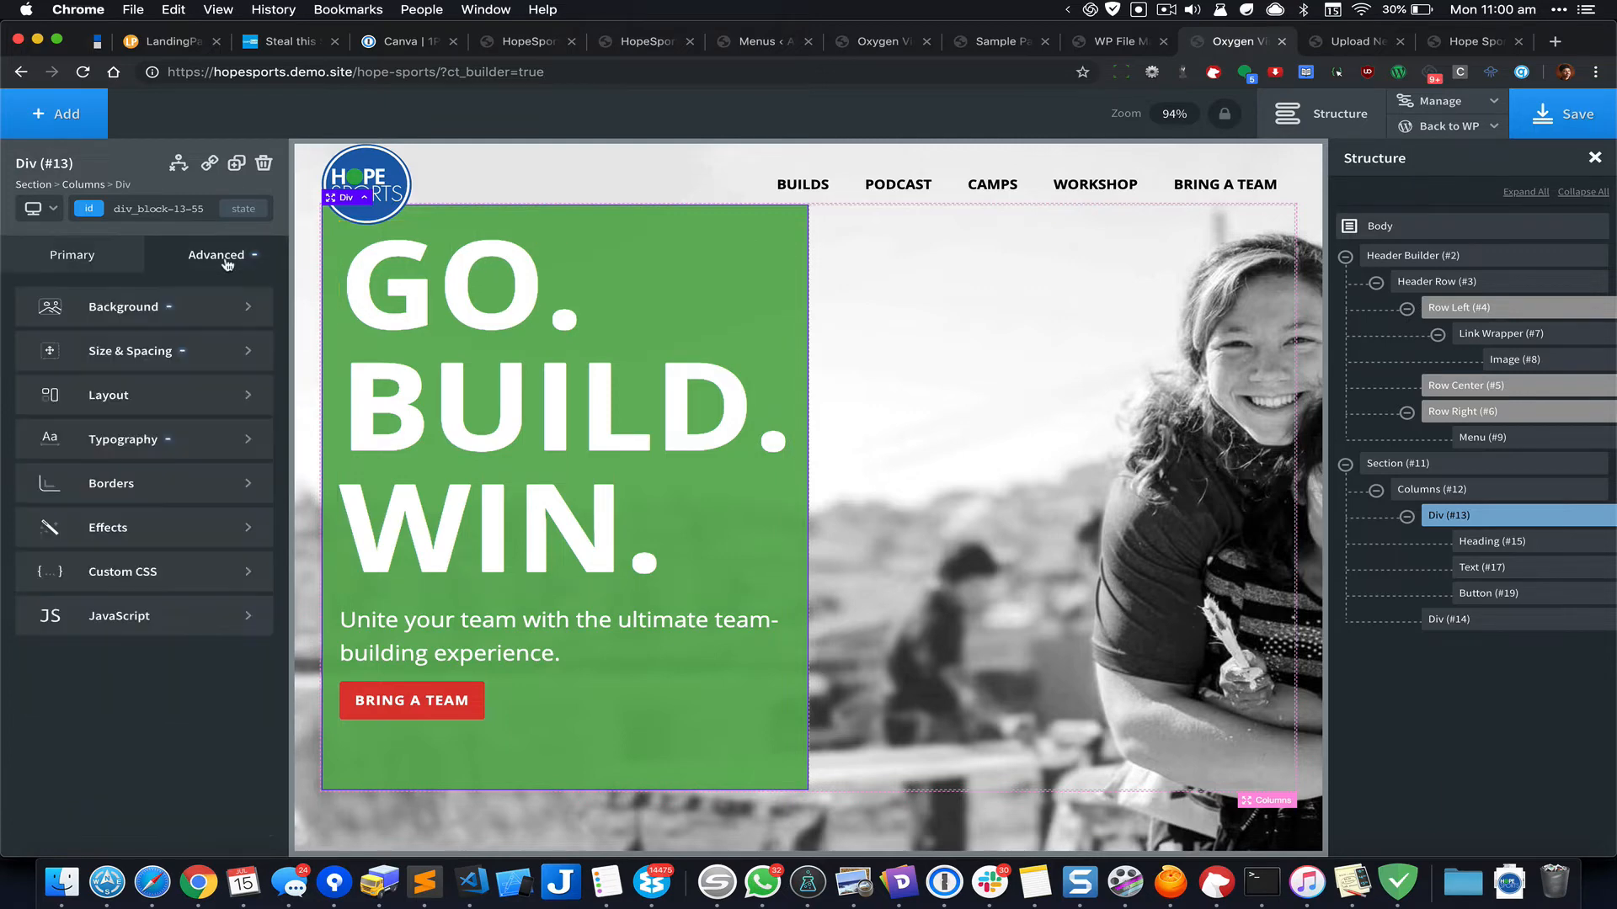
left_click(190, 351)
left_click(75, 355)
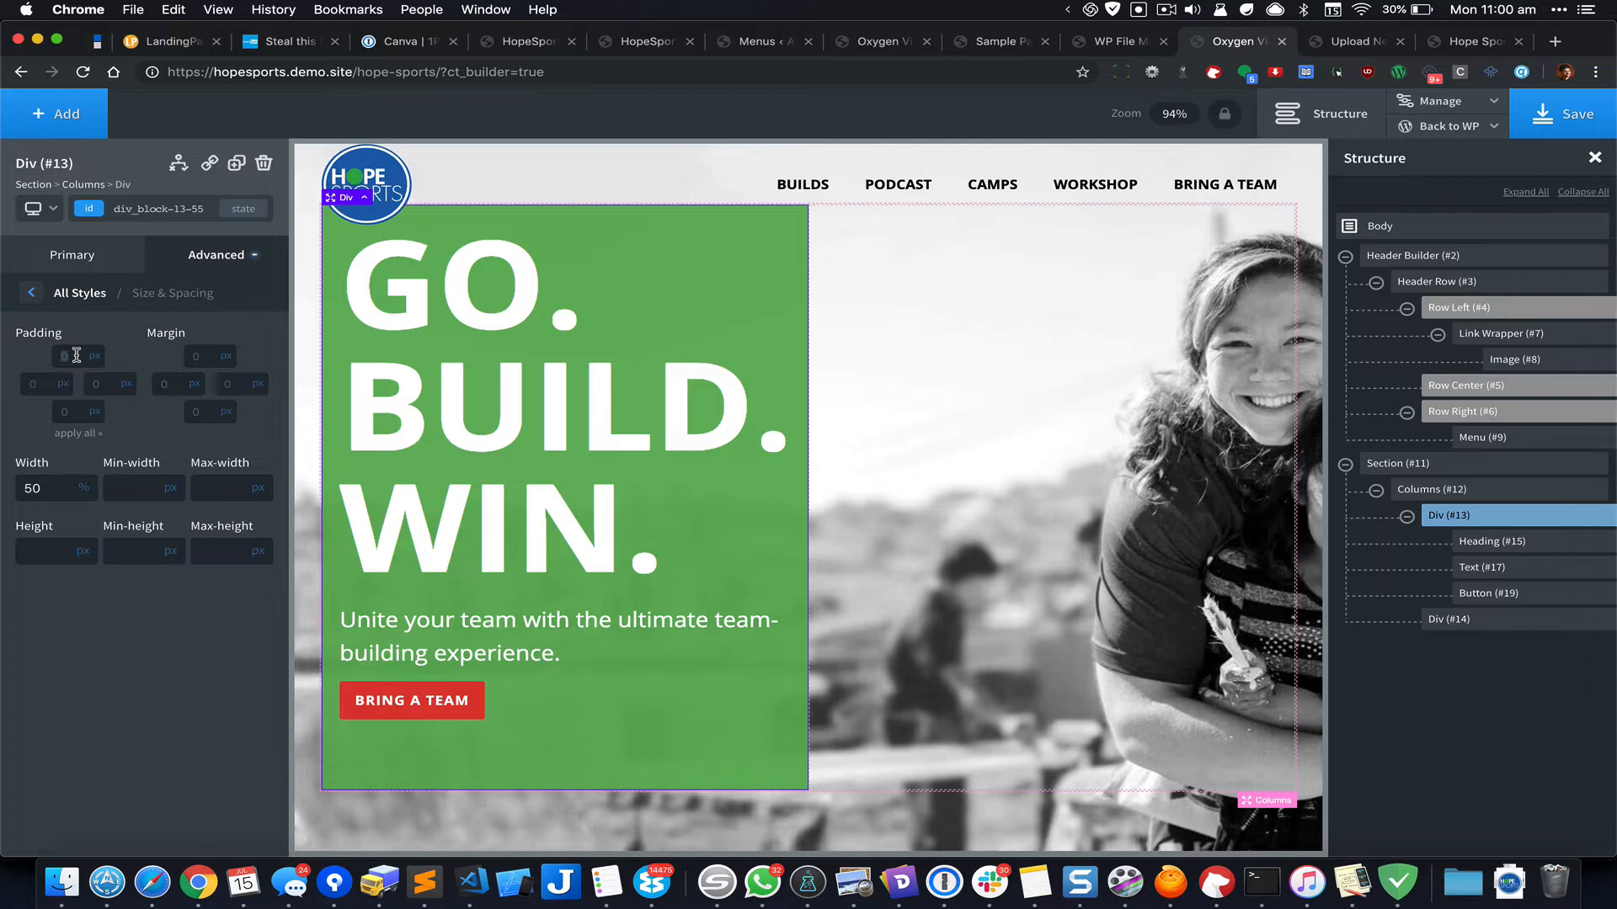
type("130")
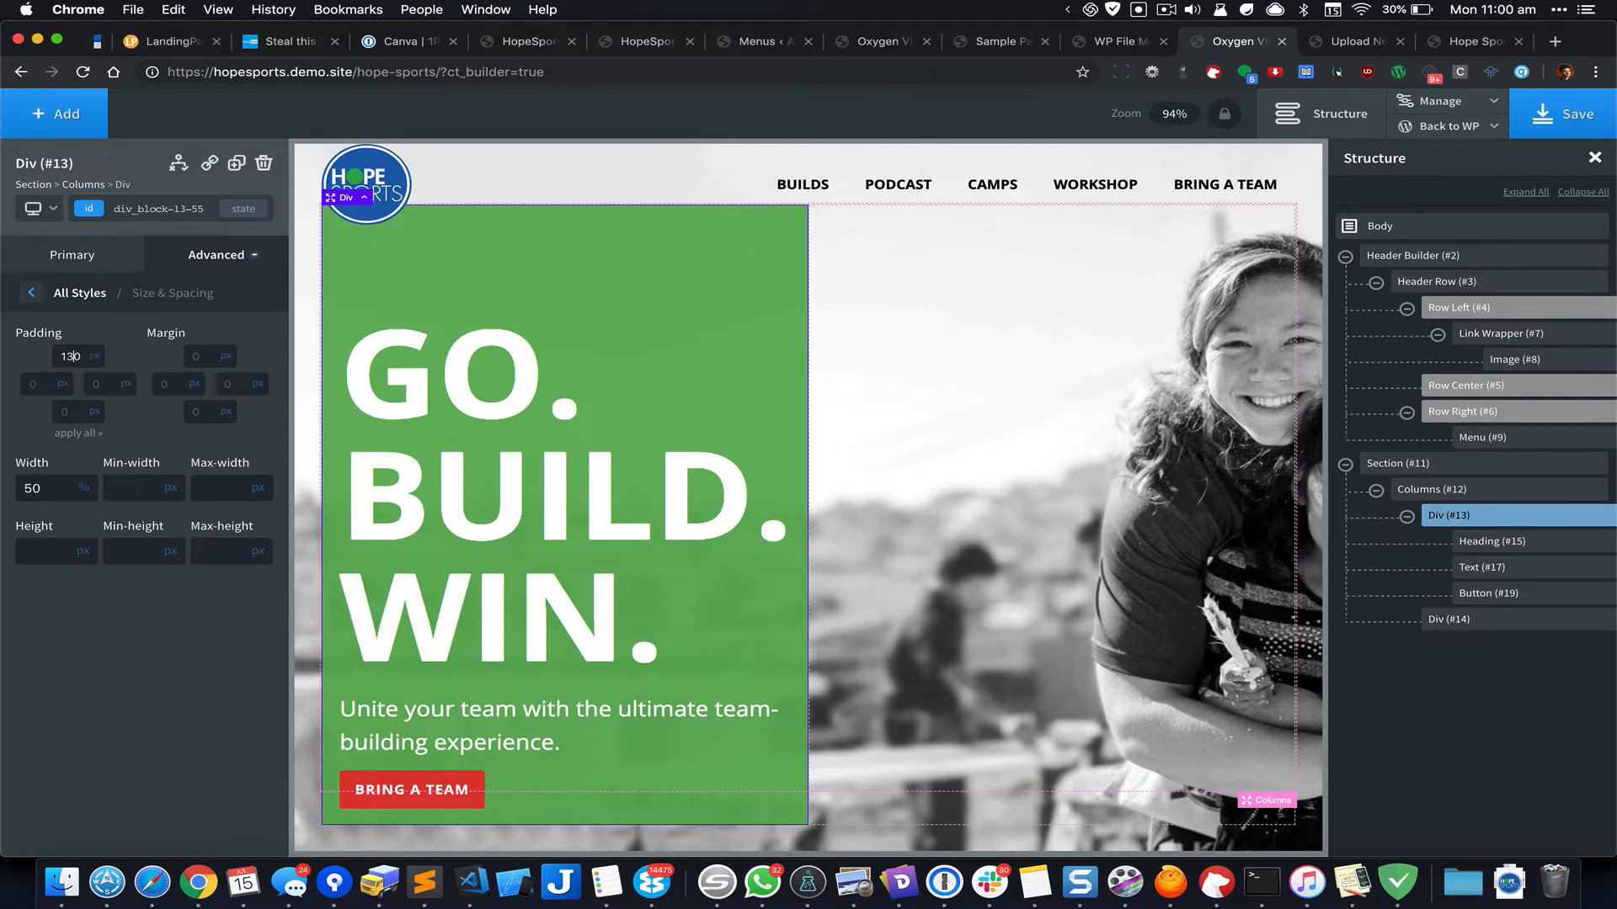
key("BackSpace")
type("0")
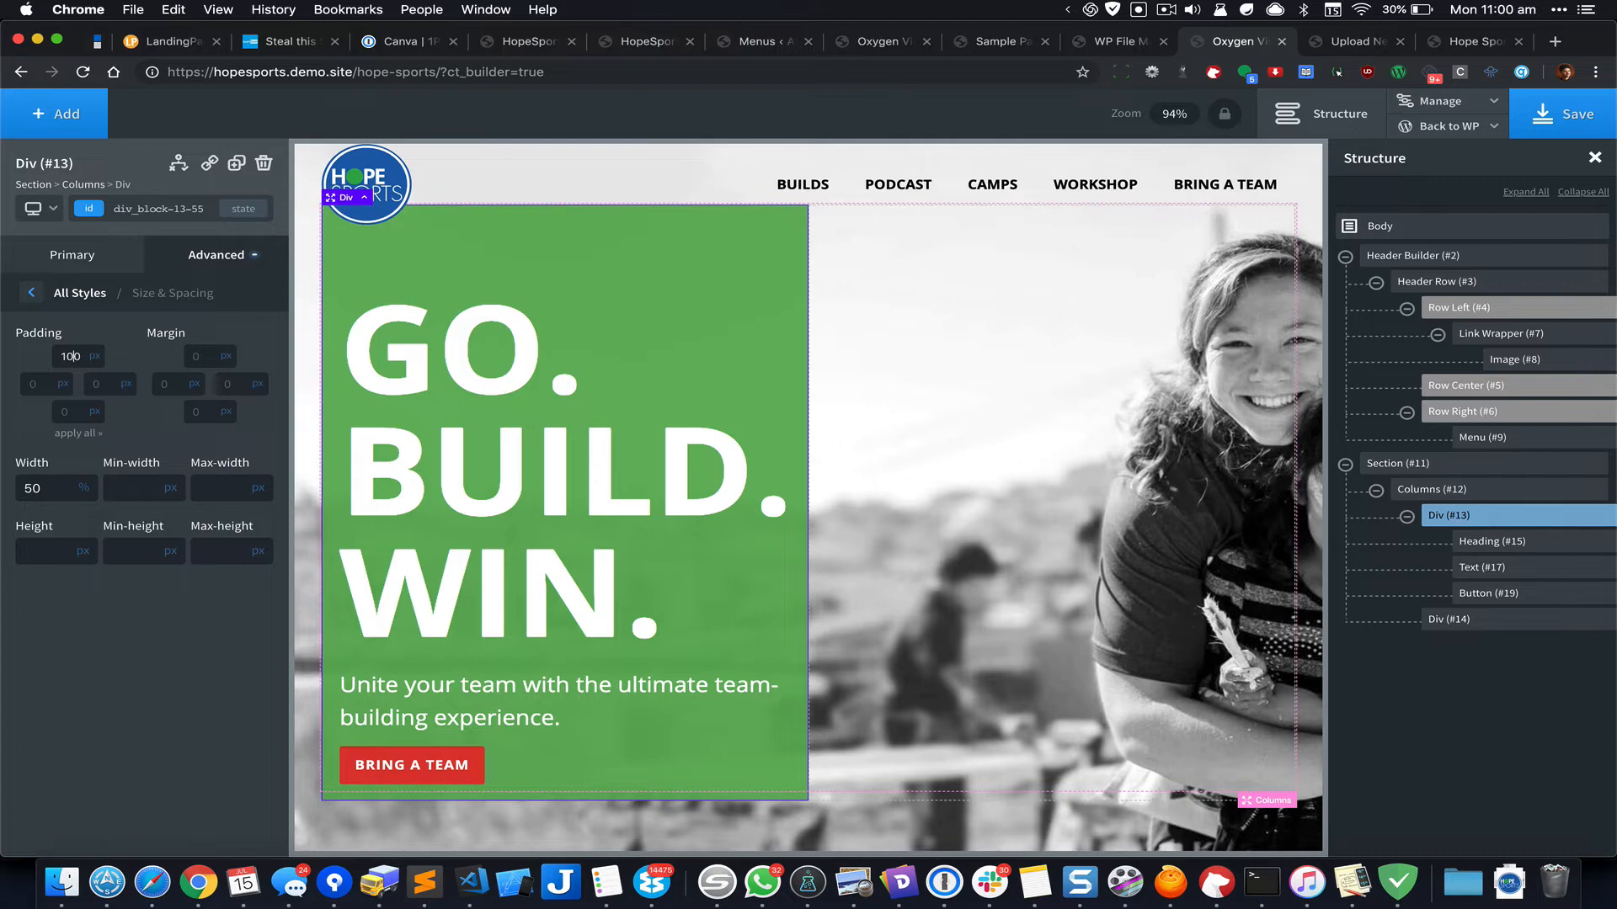
Step: Set the green column's left and right padding to 50 px each and save the page
left_click(37, 384)
type("50")
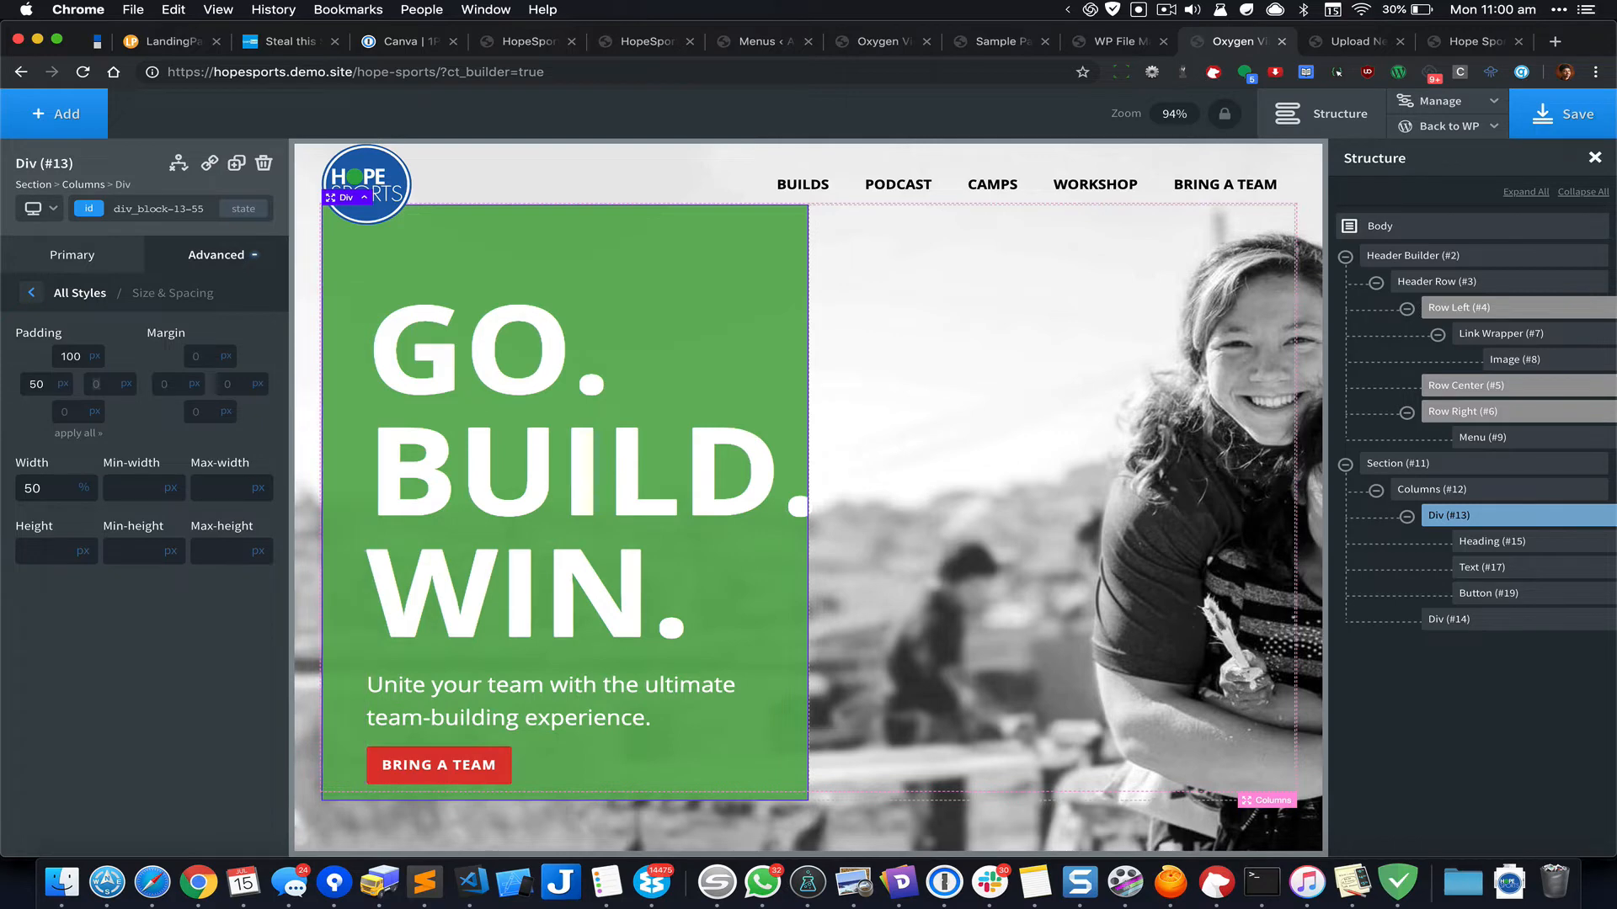
type("50")
left_click(1588, 112)
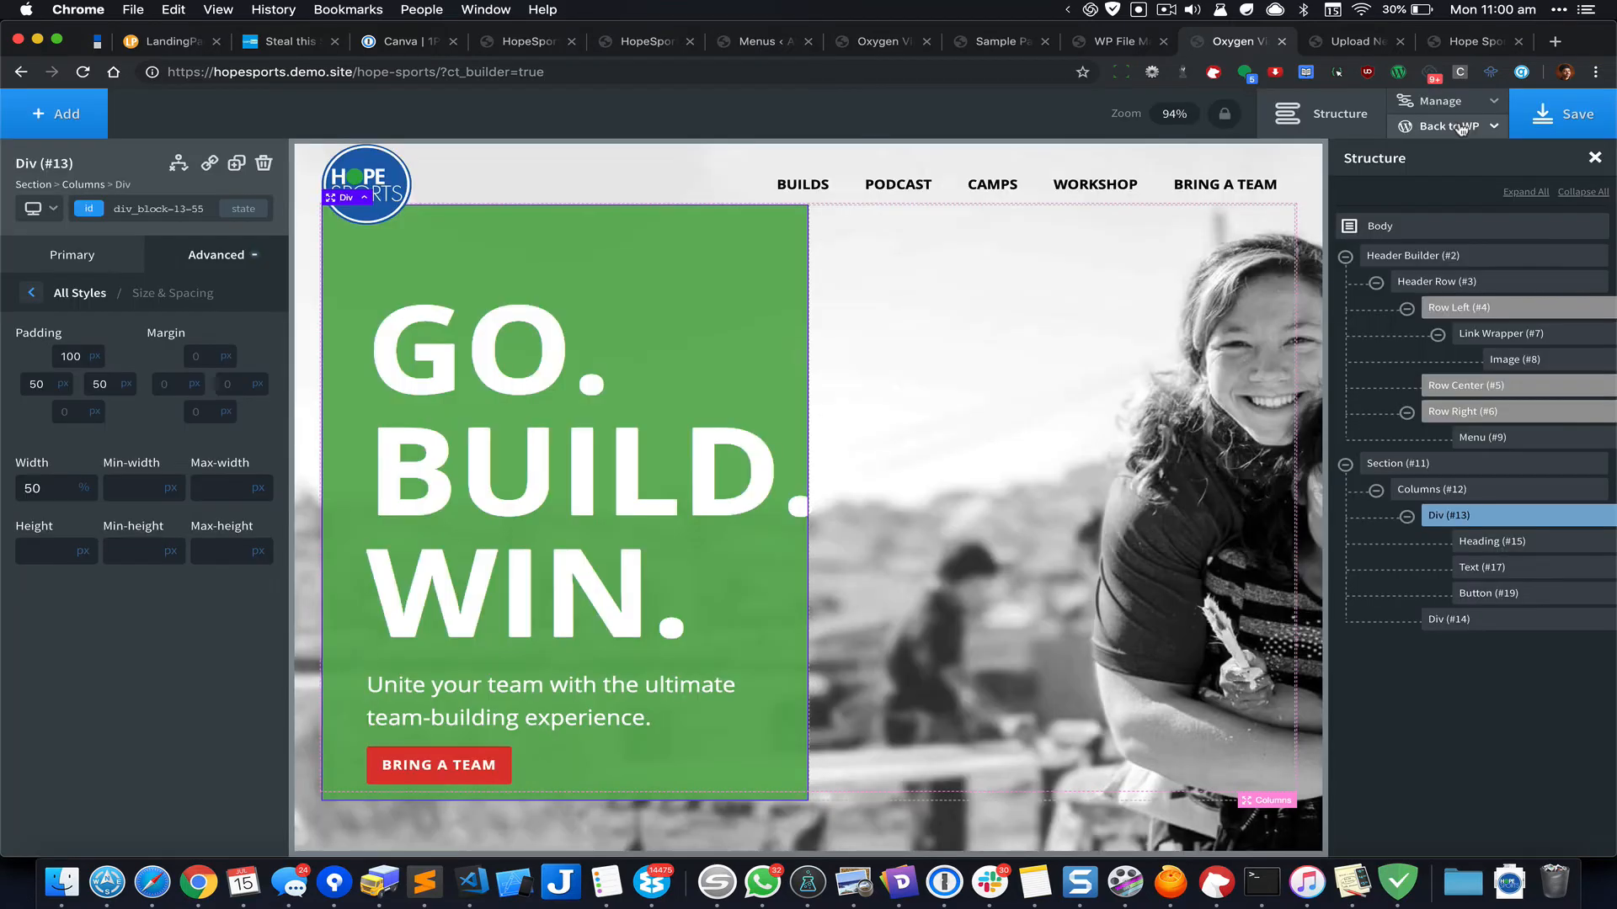
Step: Open the page's frontend in a new browser tab and review the header and hero section
mouse_move(1460, 126)
right_click(1422, 180)
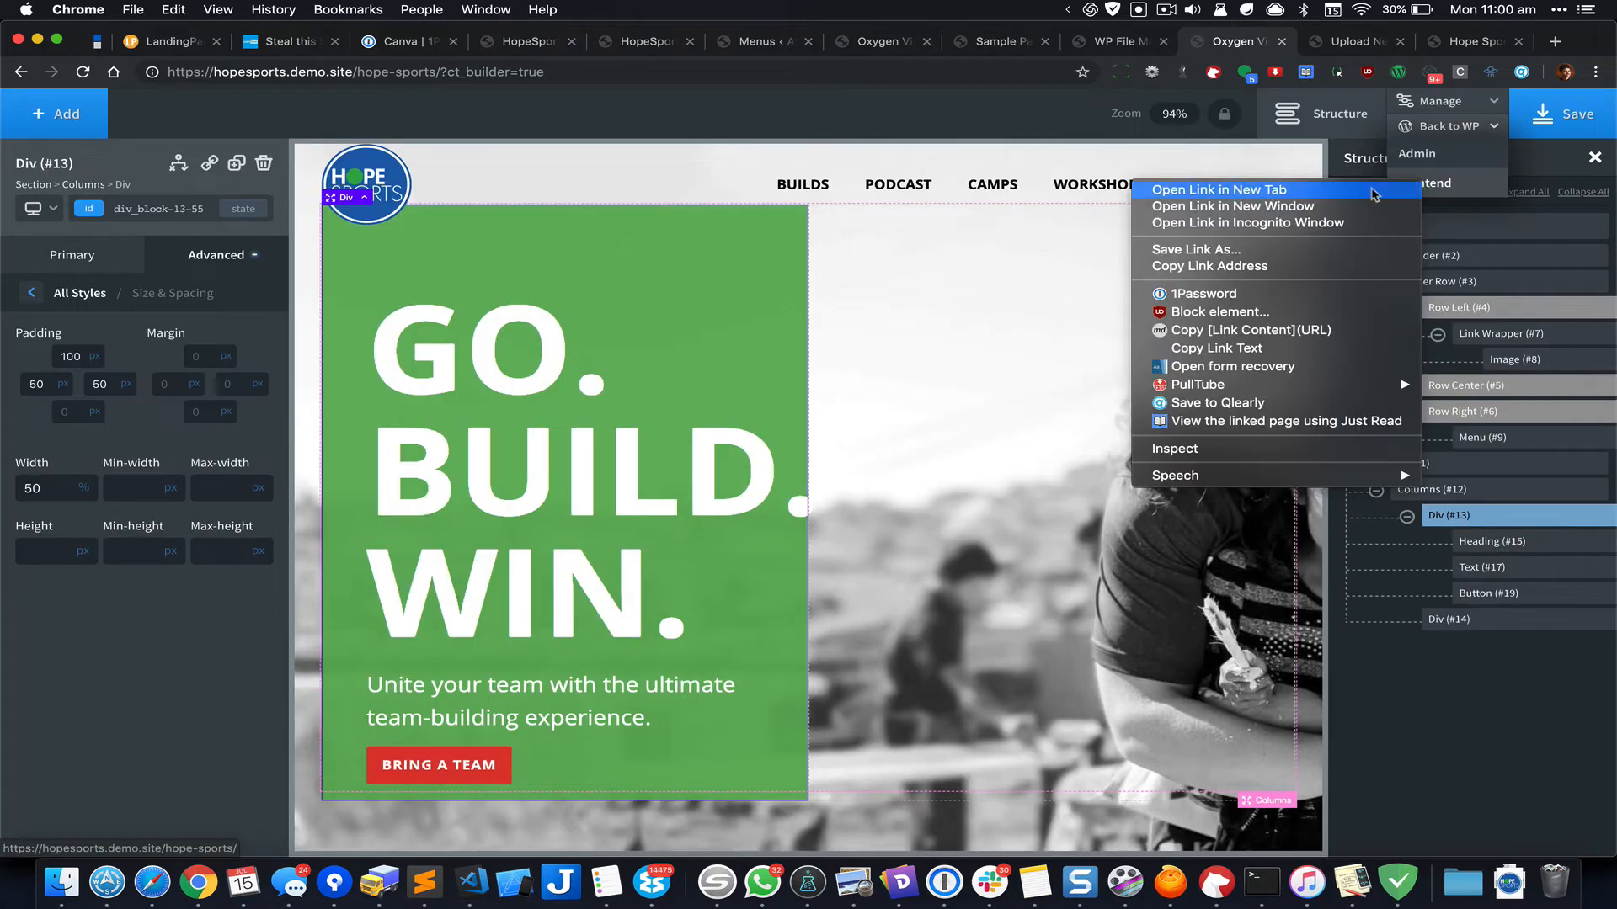
left_click(1374, 190)
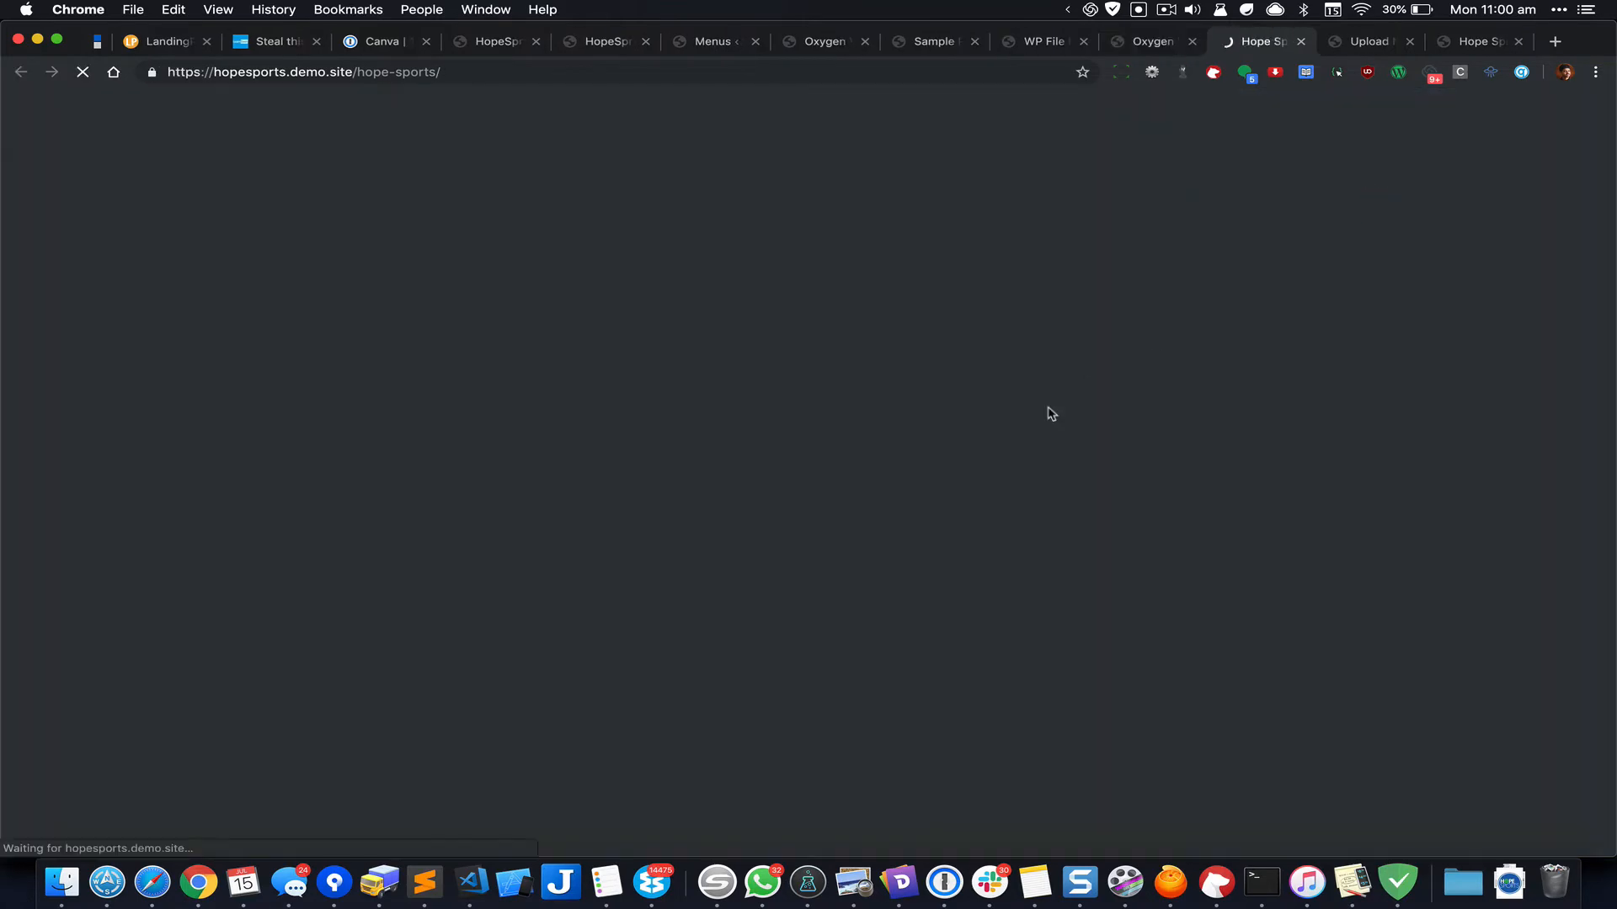
scroll(1048, 413, "down", 1)
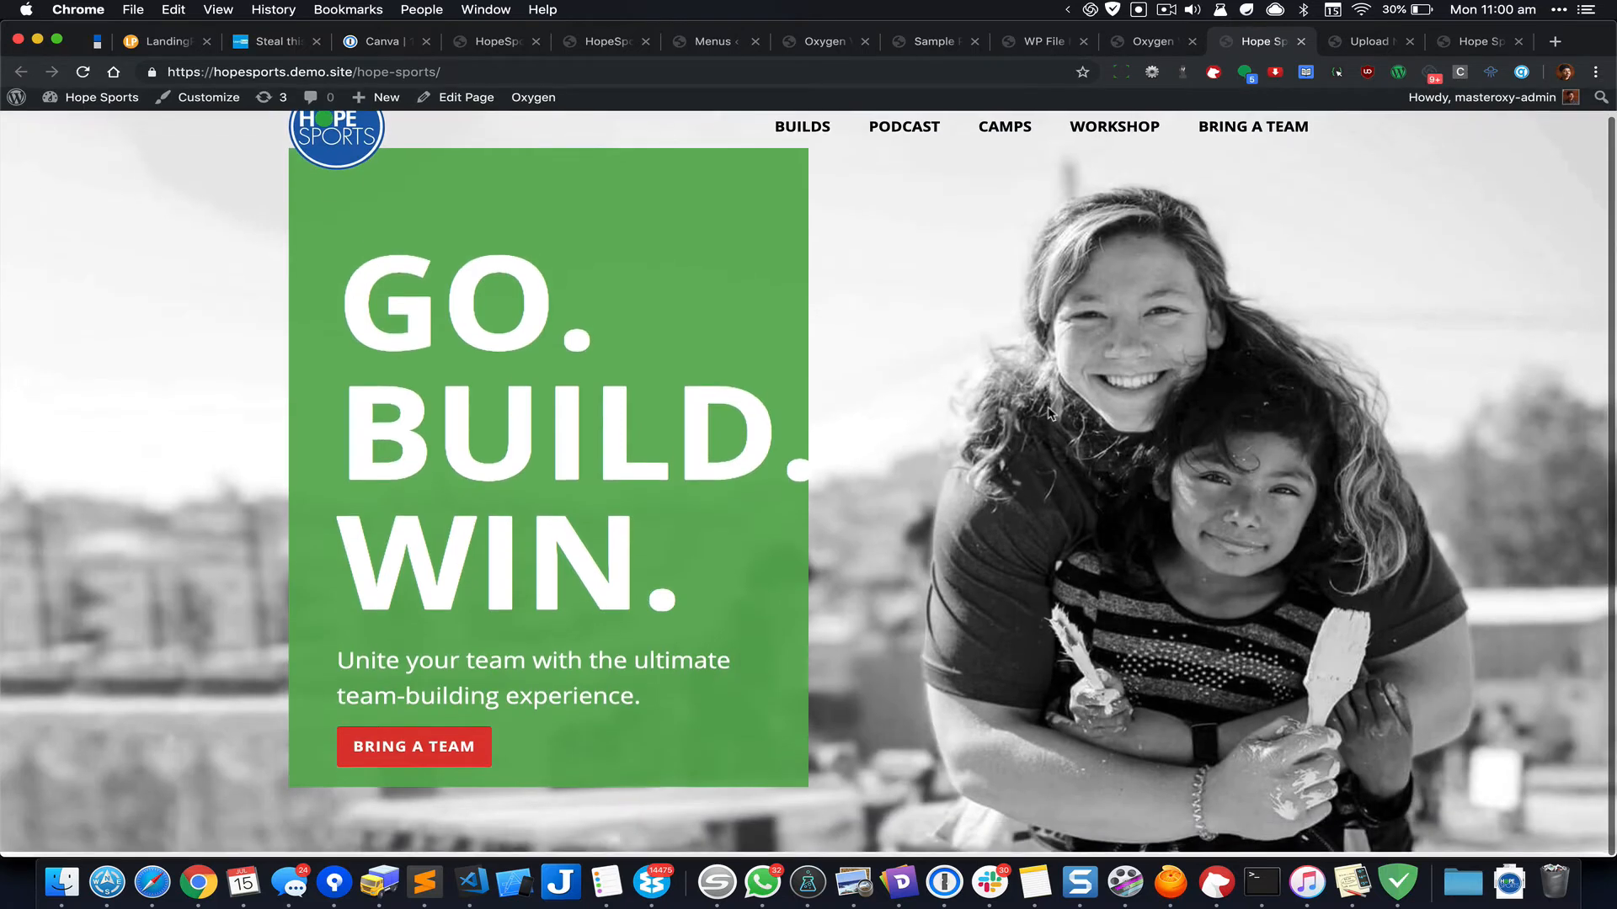
scroll(1048, 413, "up", 1)
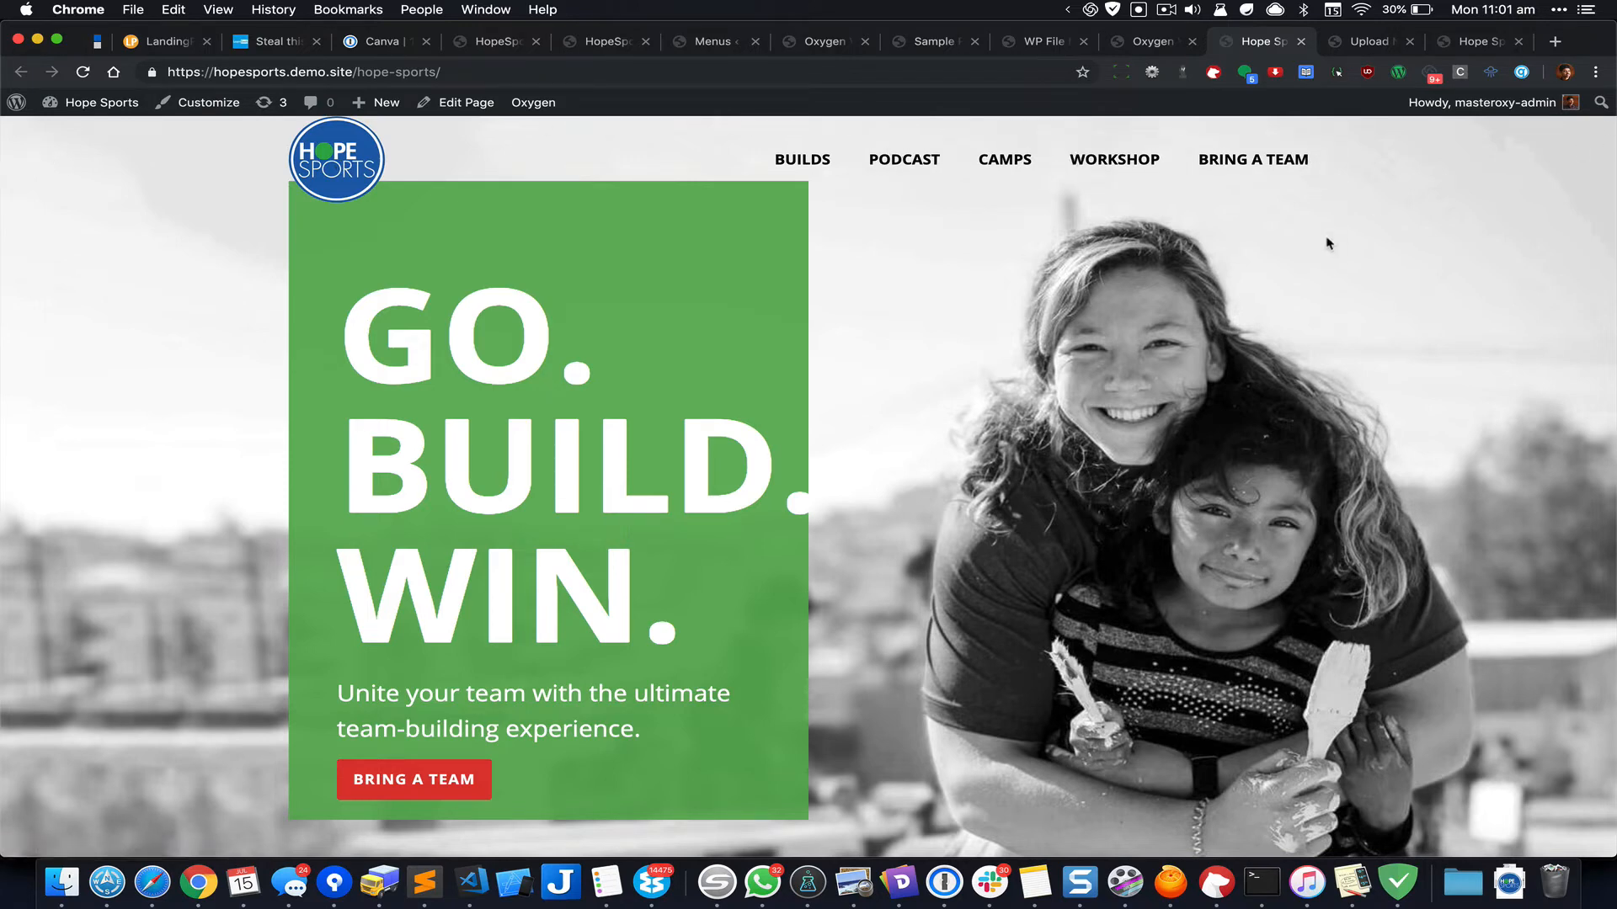
Step: Inspect the frontend header's markup down to the container inside the header row and examine its width and padding rules
key("super+shift+c")
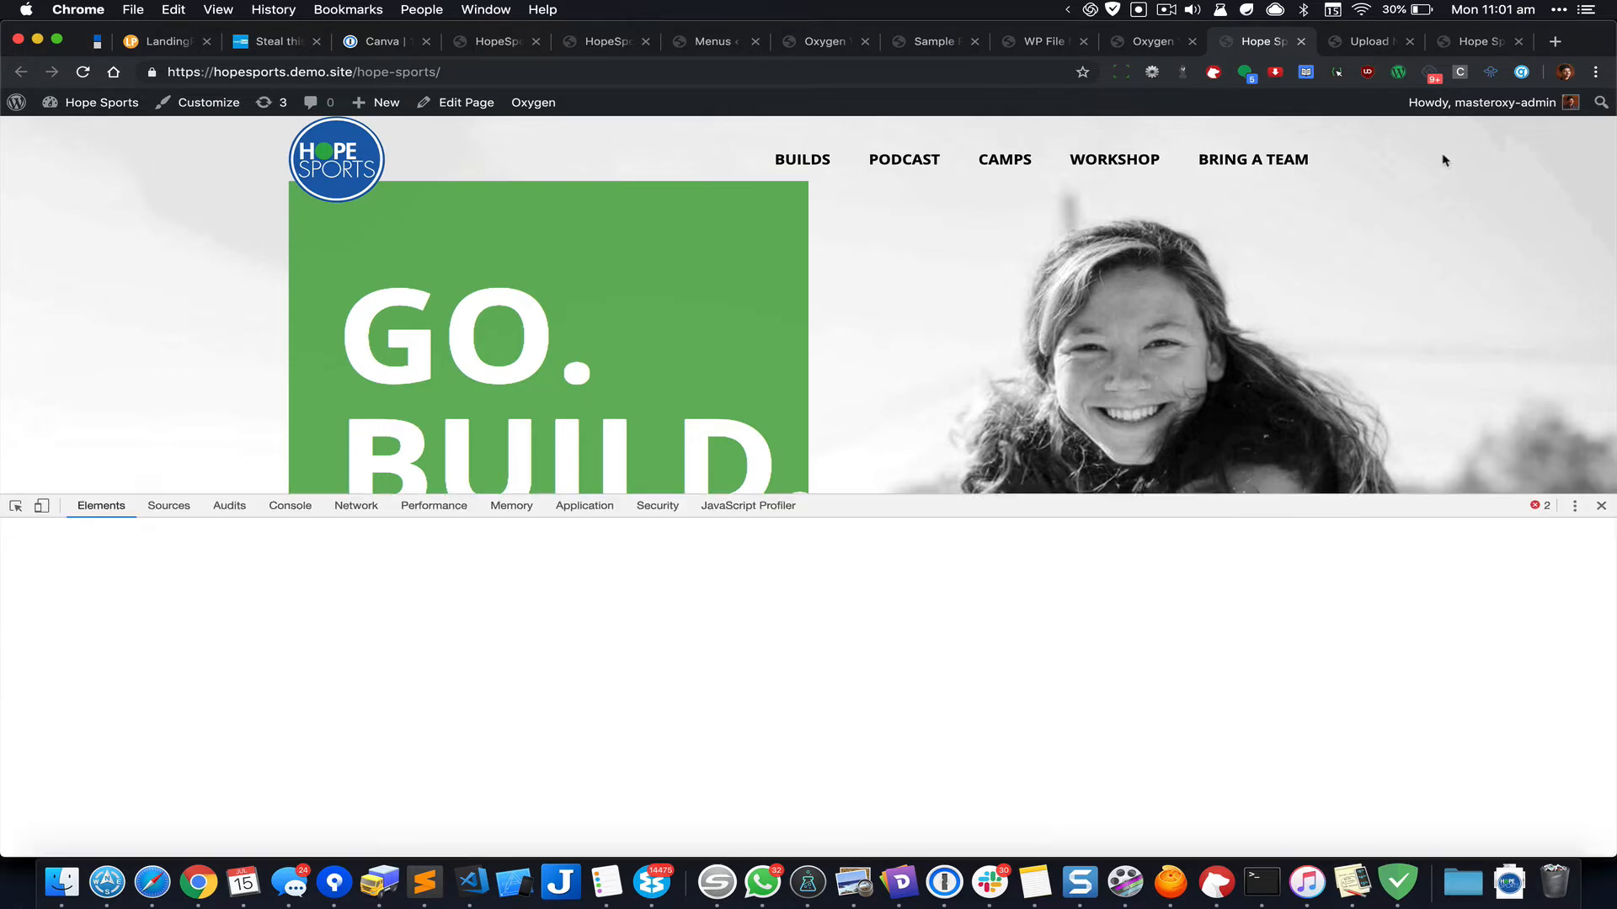
left_click(1417, 152)
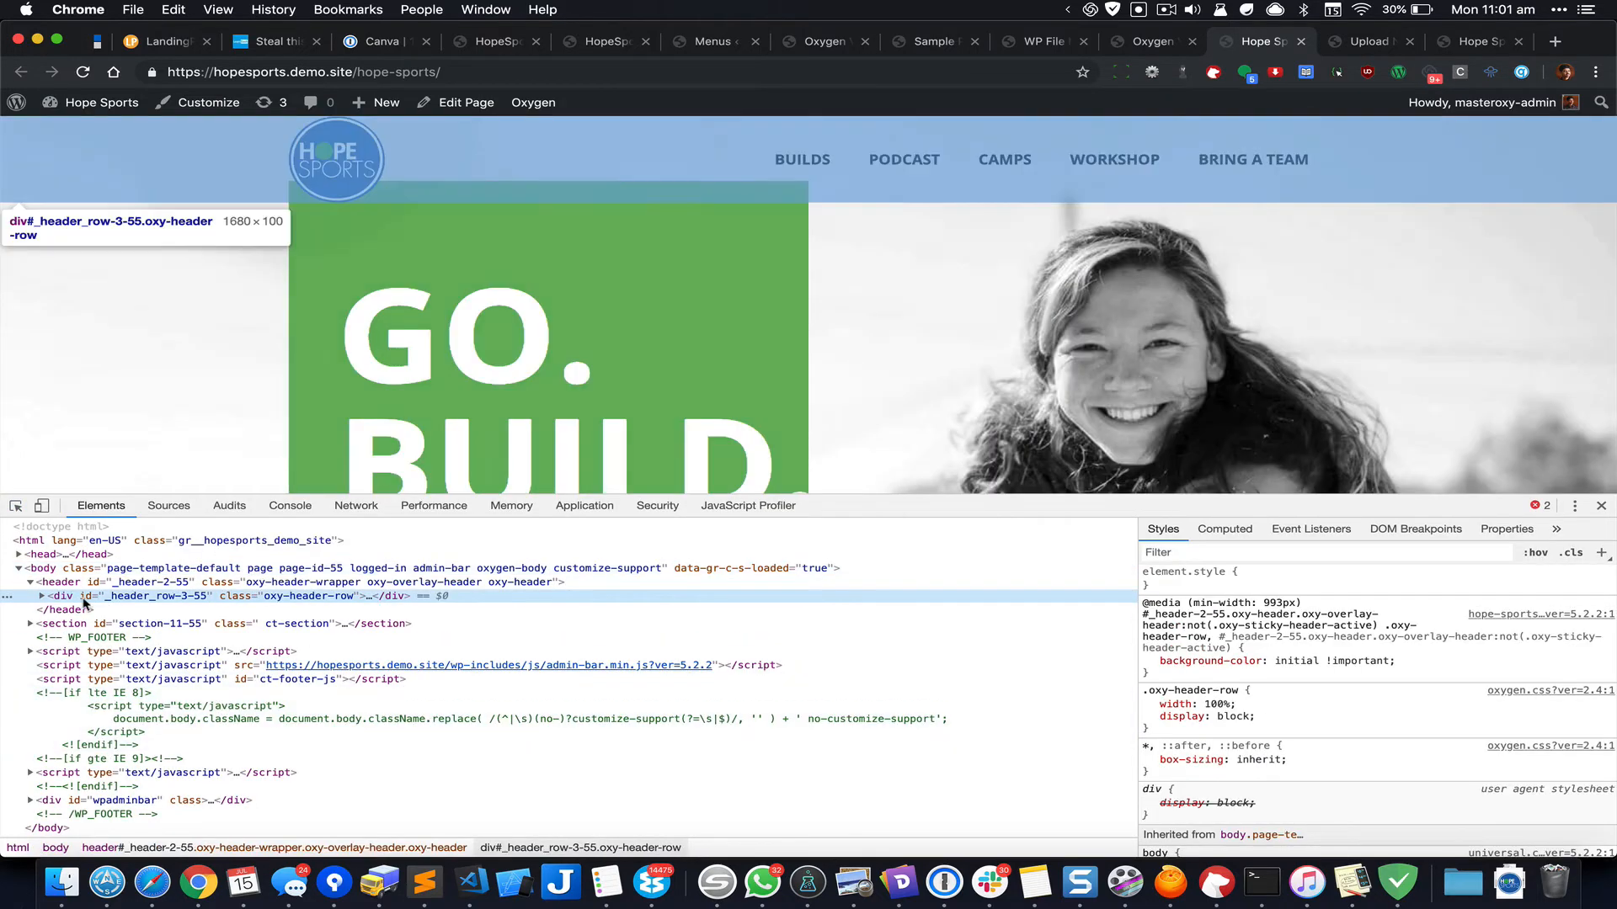
key("Right")
key("Down")
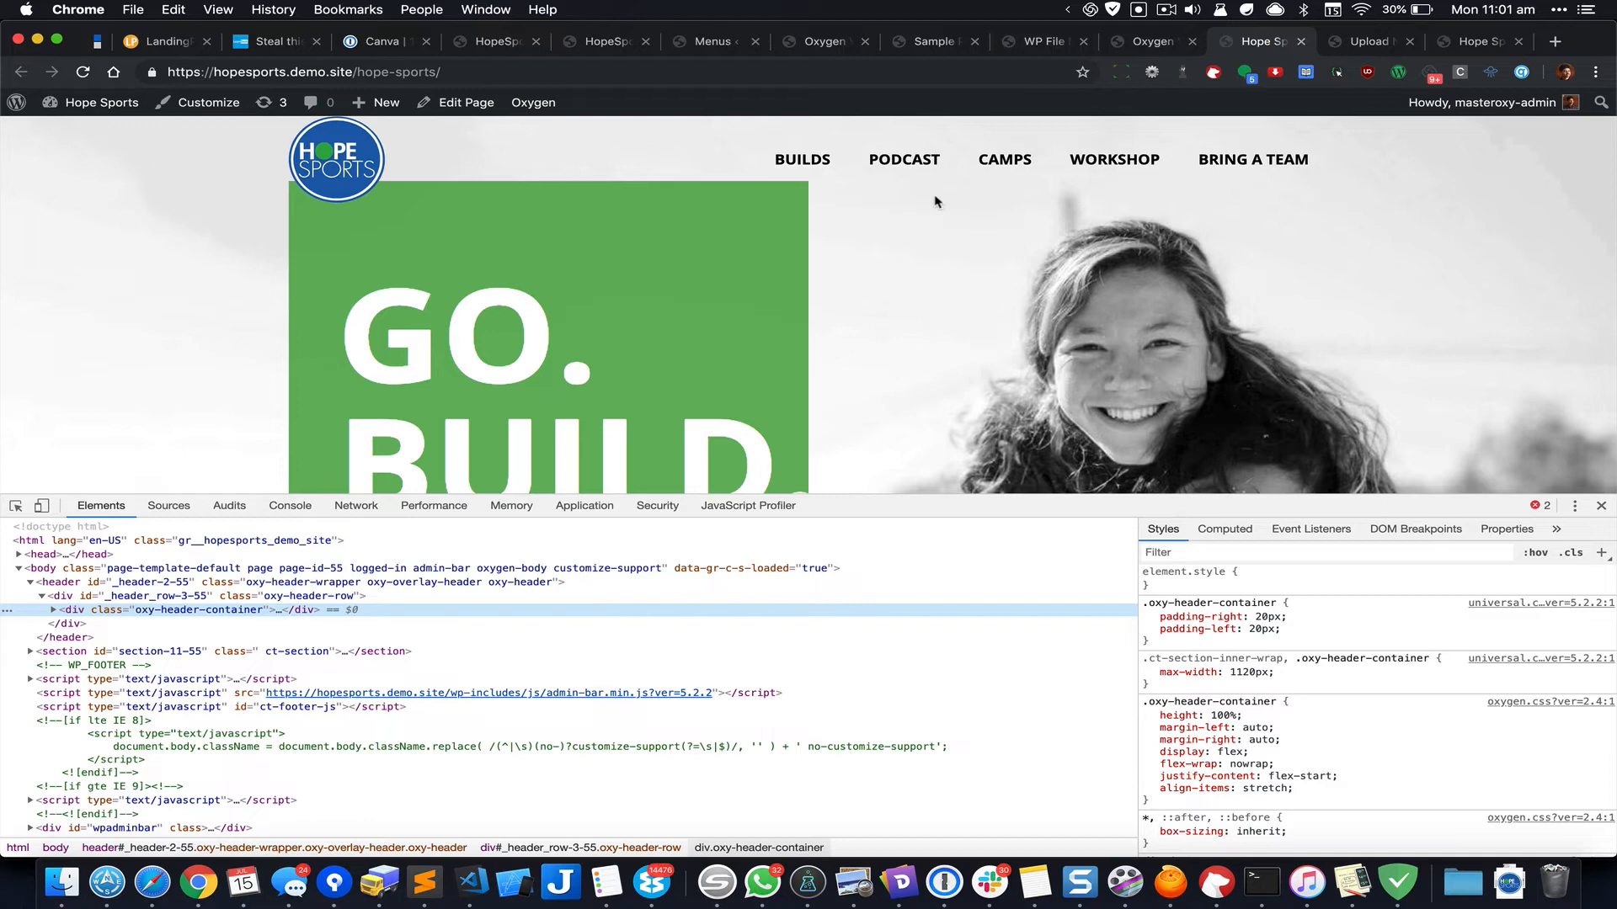
Step: Check the Header Builder's settings in Oxygen, return to the frontend, copy the .oxy-header-container selector from the inspected styles and close the developer tools
left_click(1139, 47)
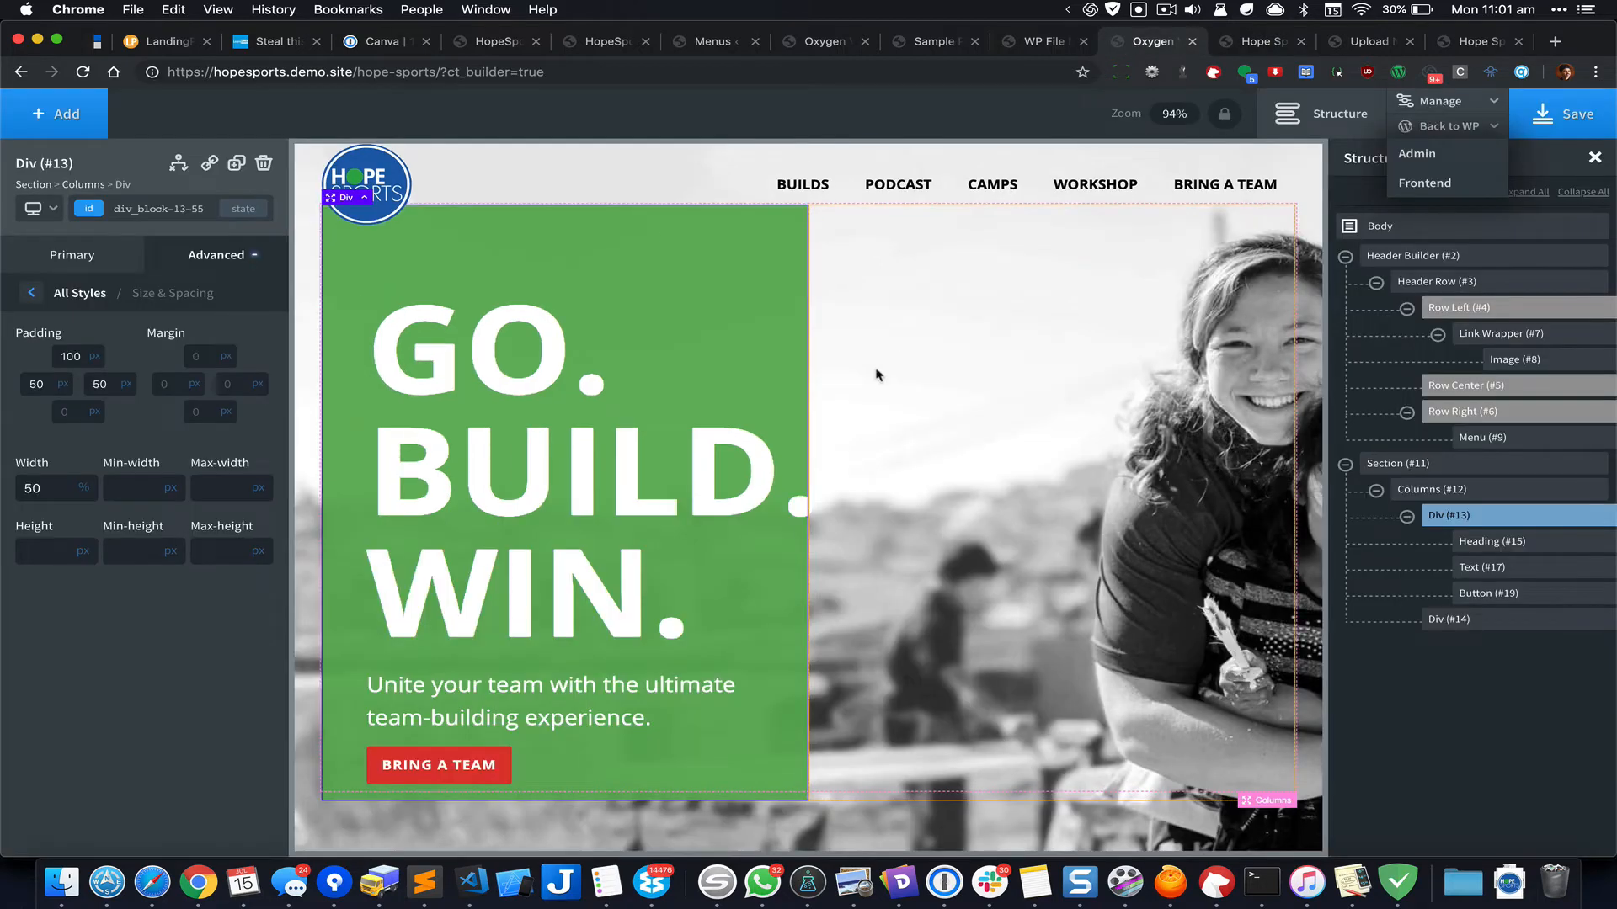
left_click(1442, 257)
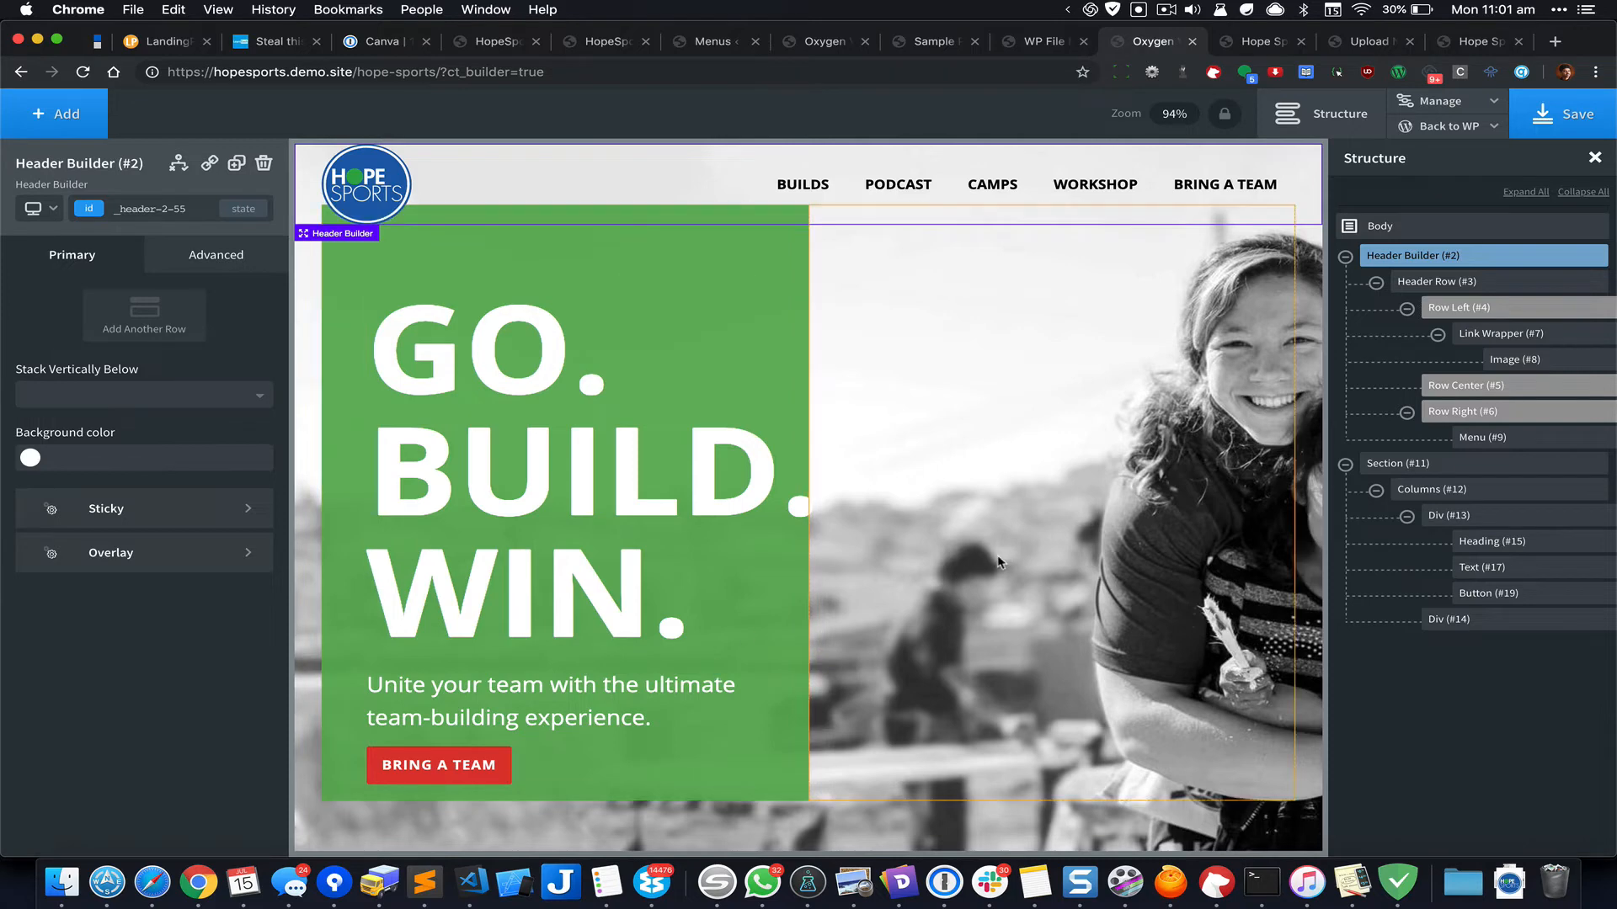
left_click(1253, 44)
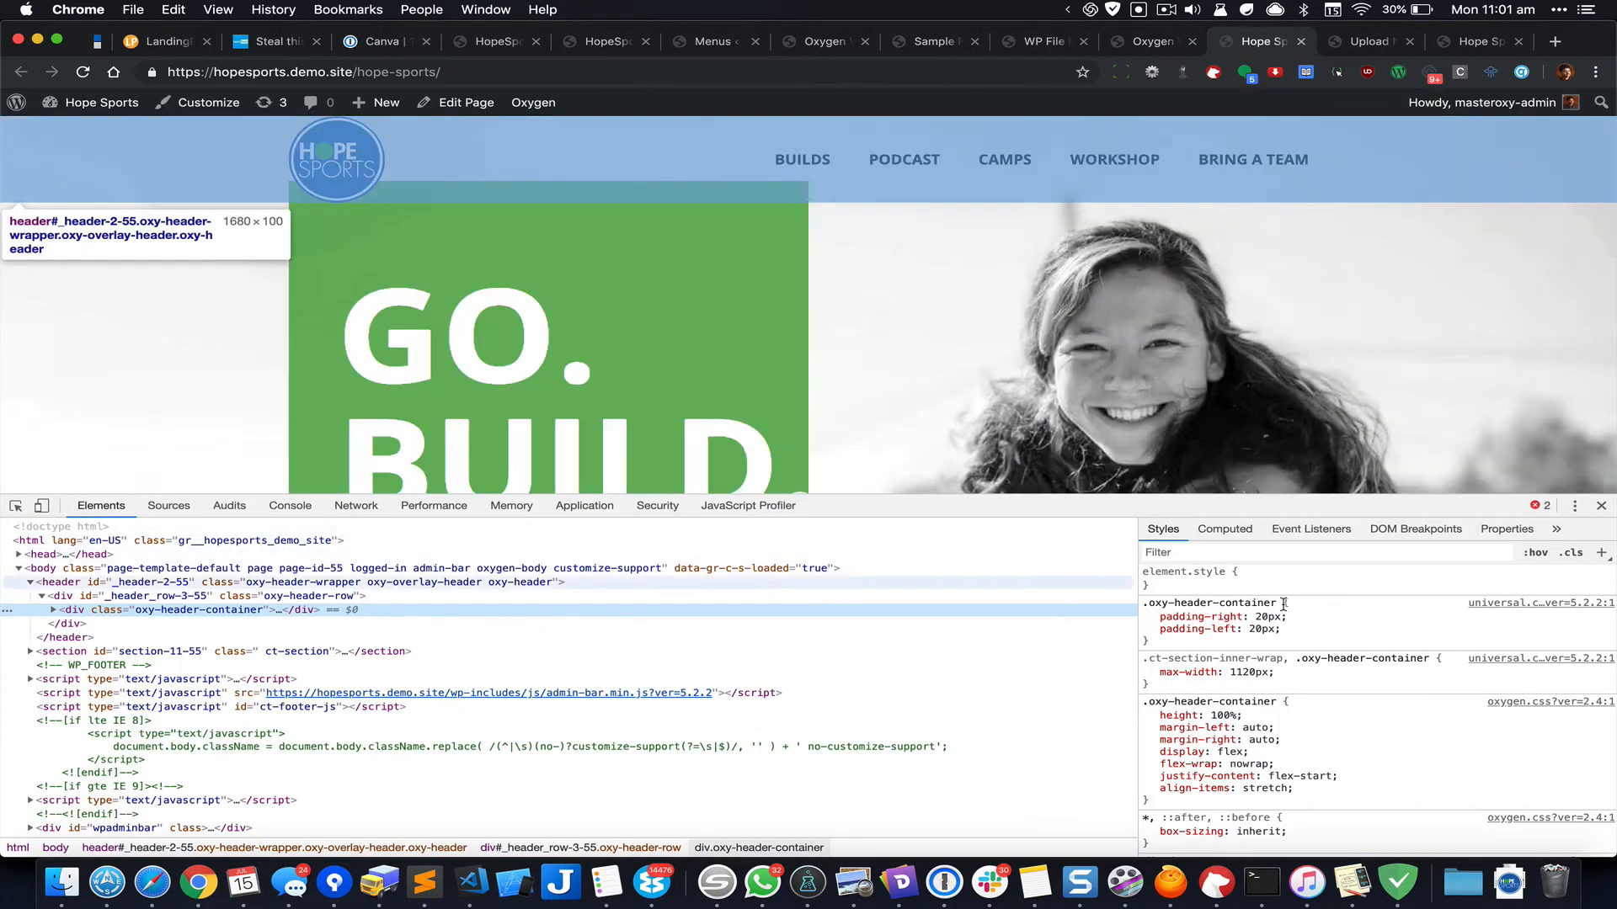
left_click(1223, 603)
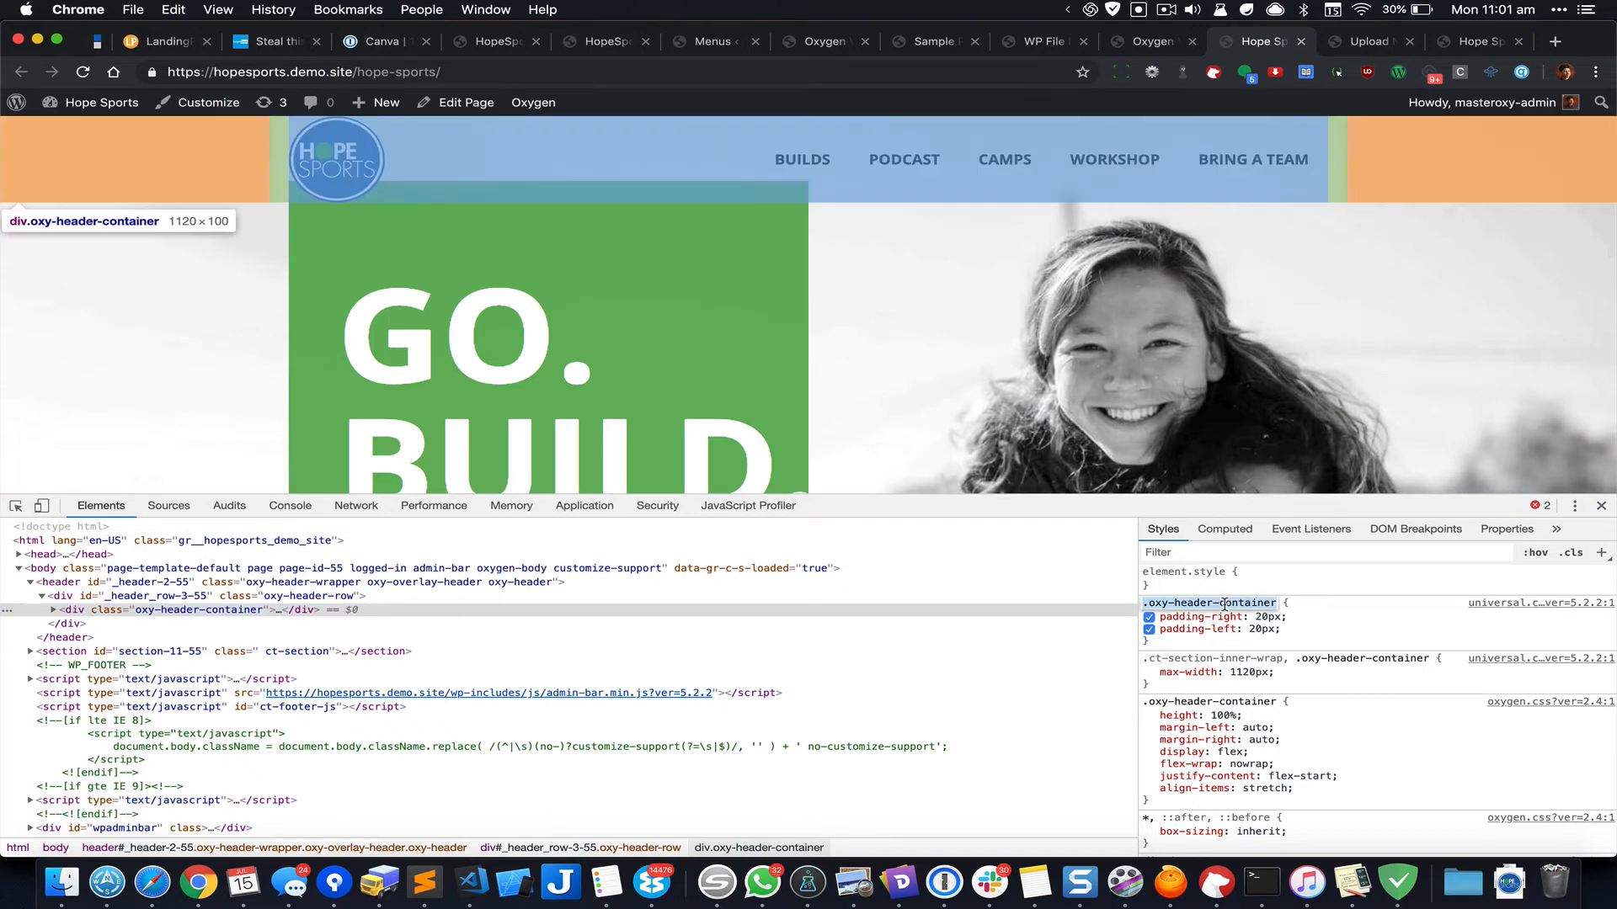
key("super+alt+i")
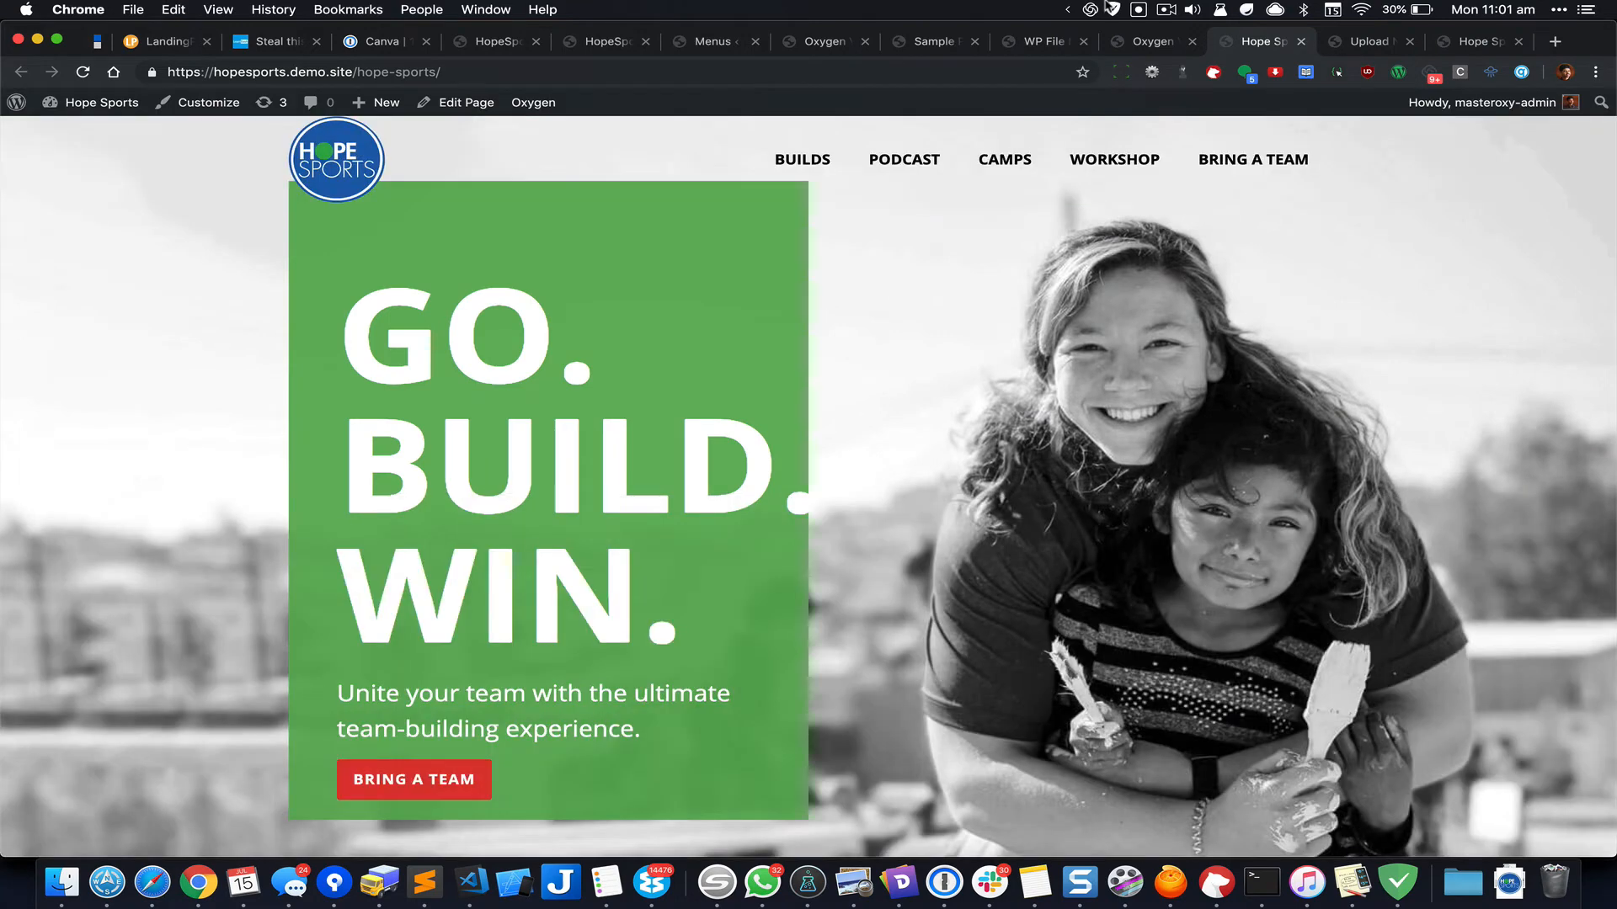
Step: Switch to Oxygen, add .oxy-header-container as a custom CSS selector and open its advanced style settings
left_click(1136, 44)
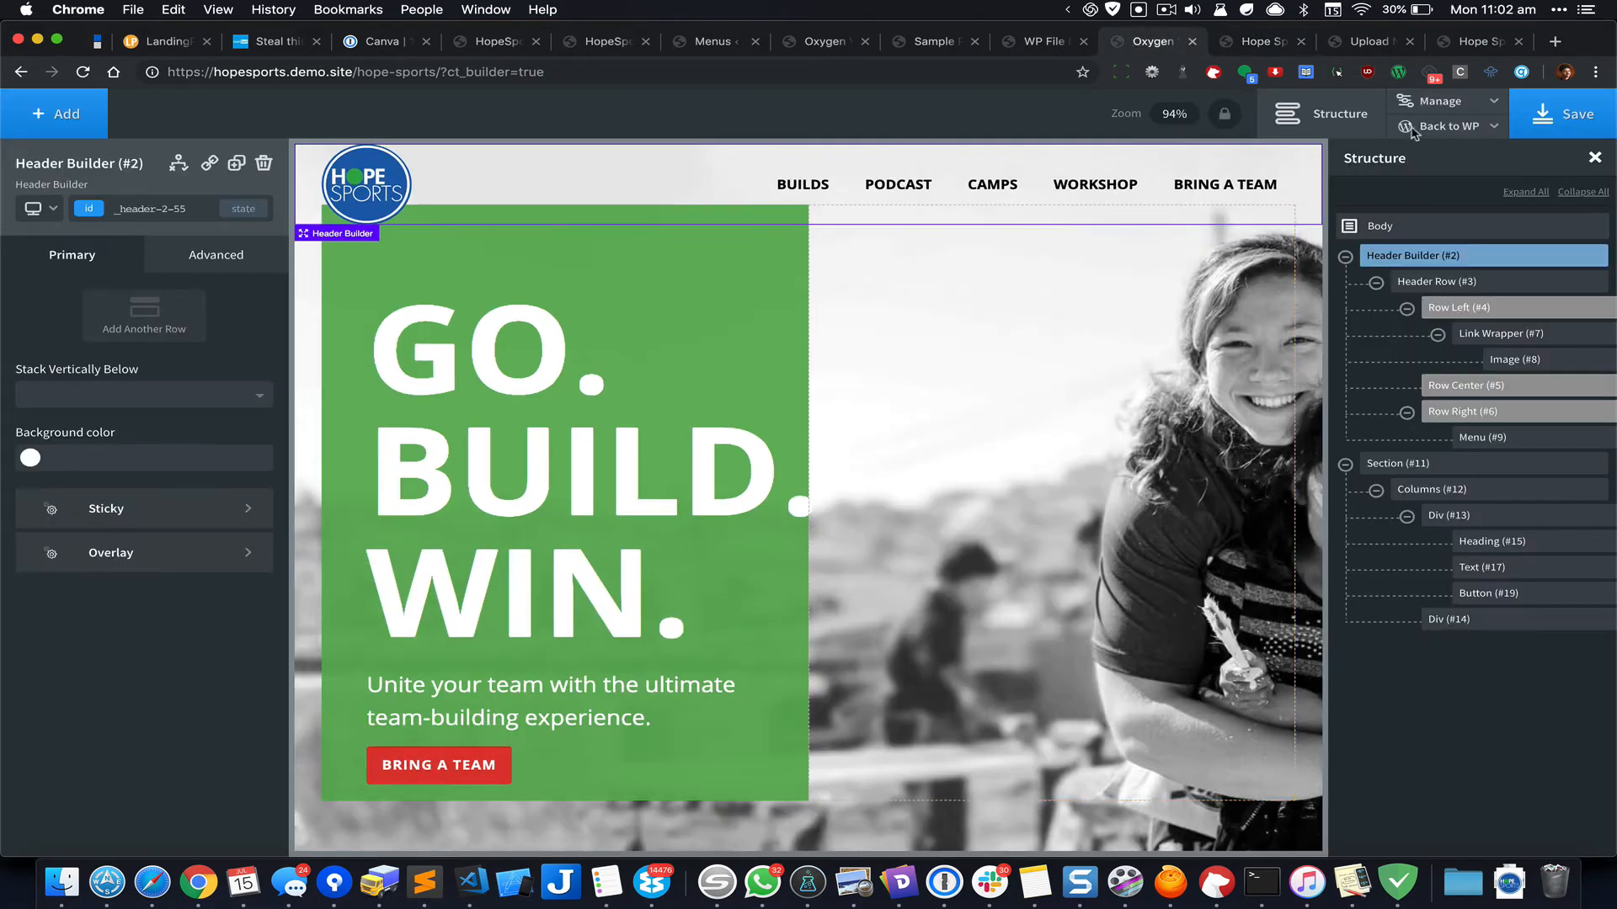
left_click(1433, 107)
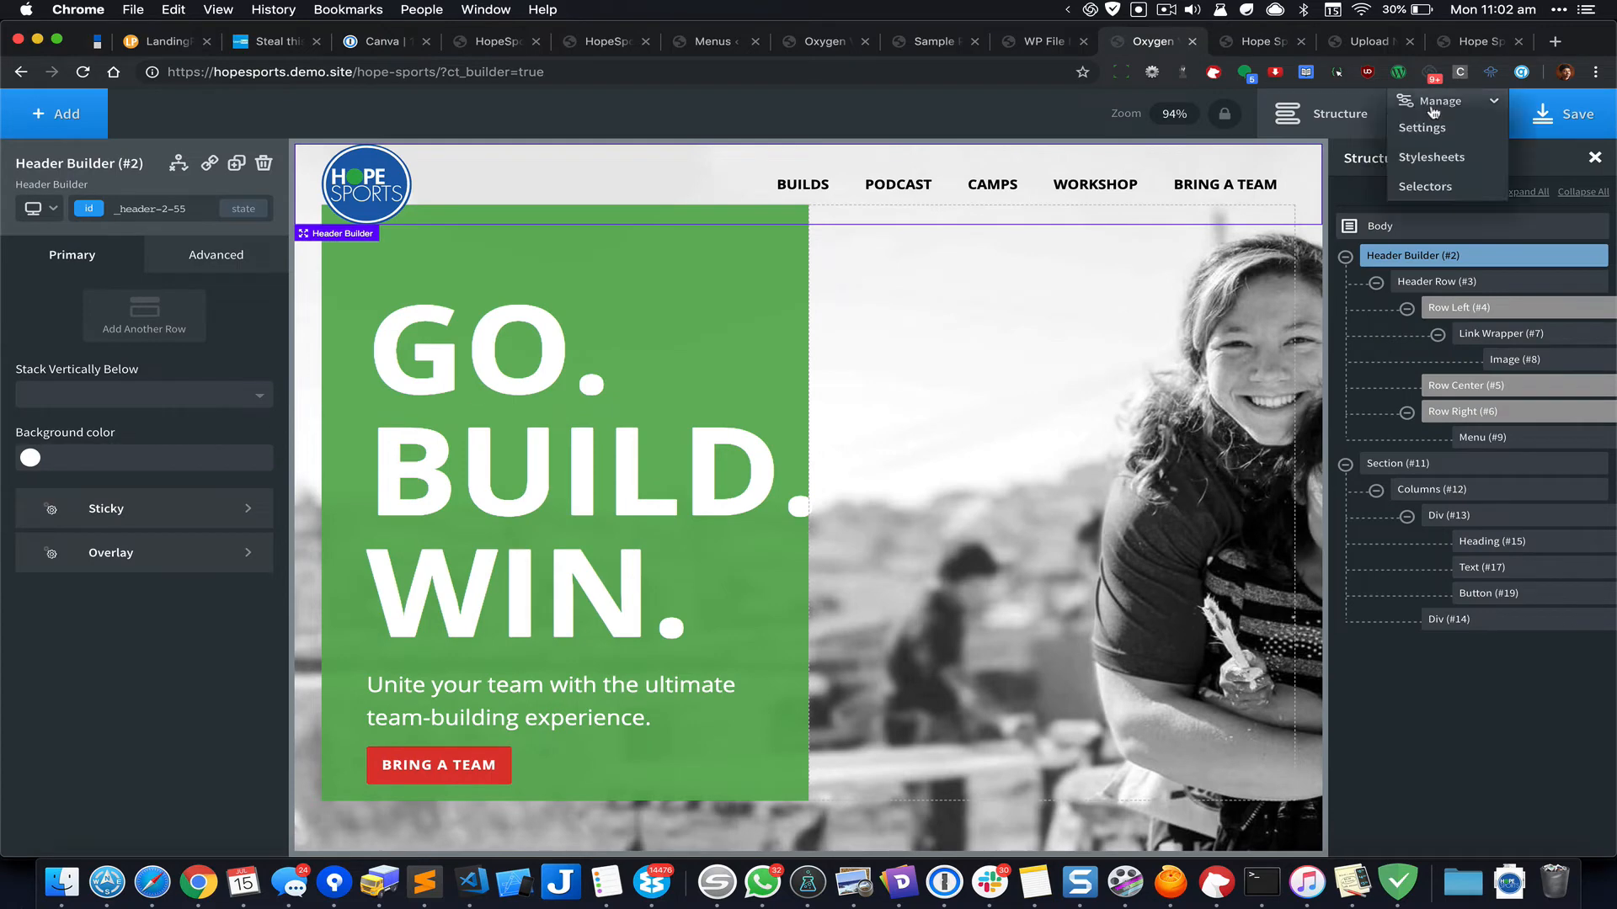
left_click(1448, 187)
left_click(1451, 208)
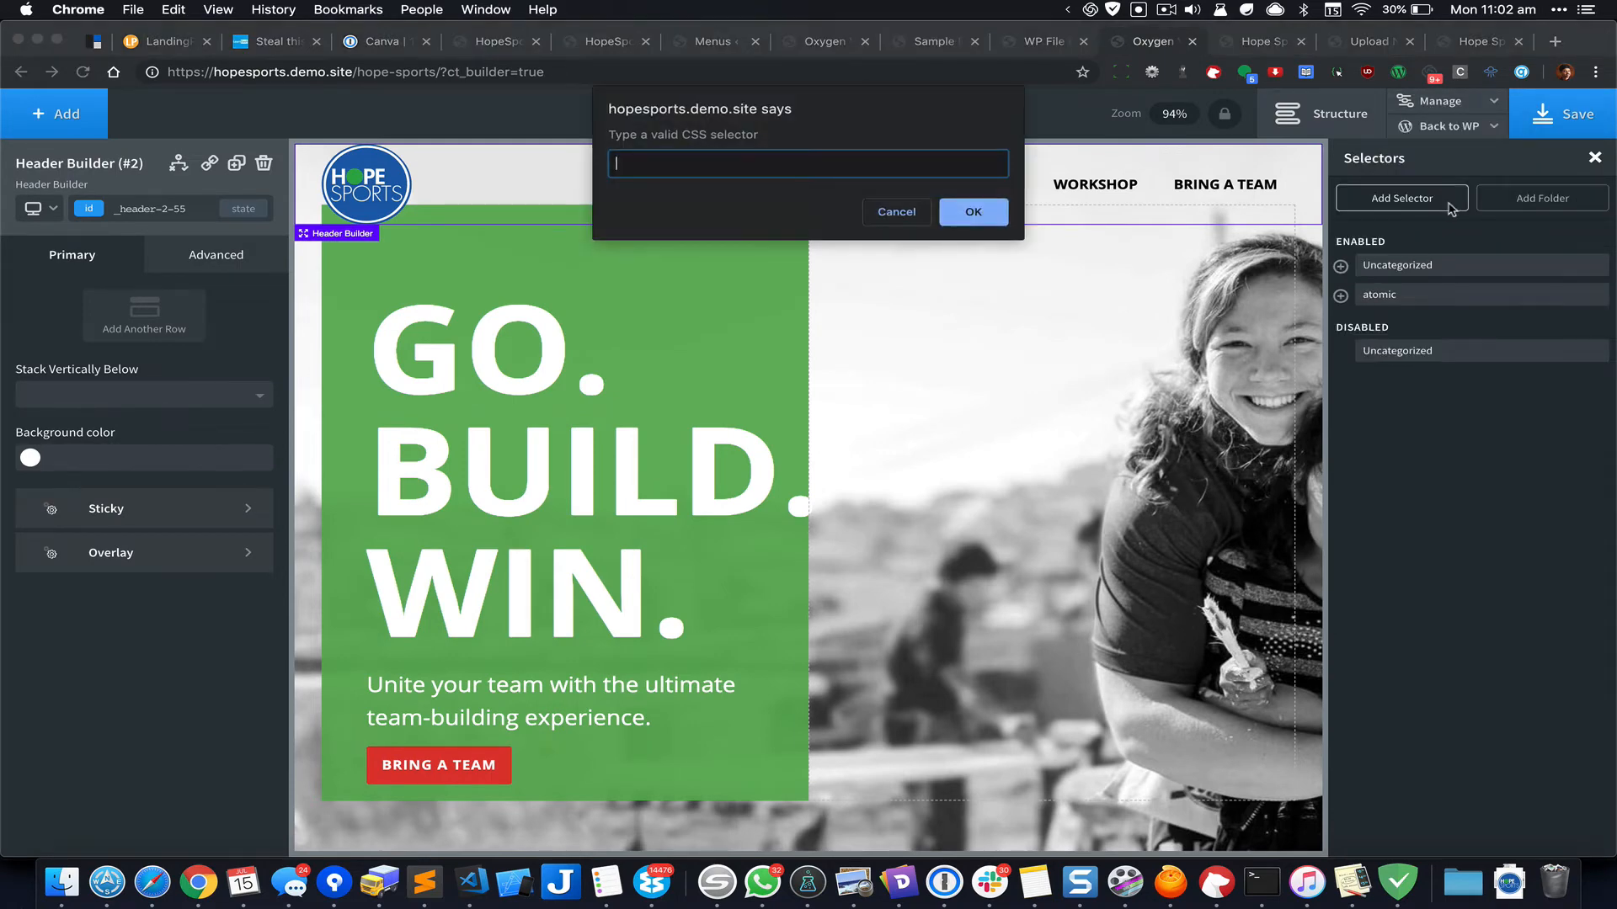
key("super+v")
left_click(960, 212)
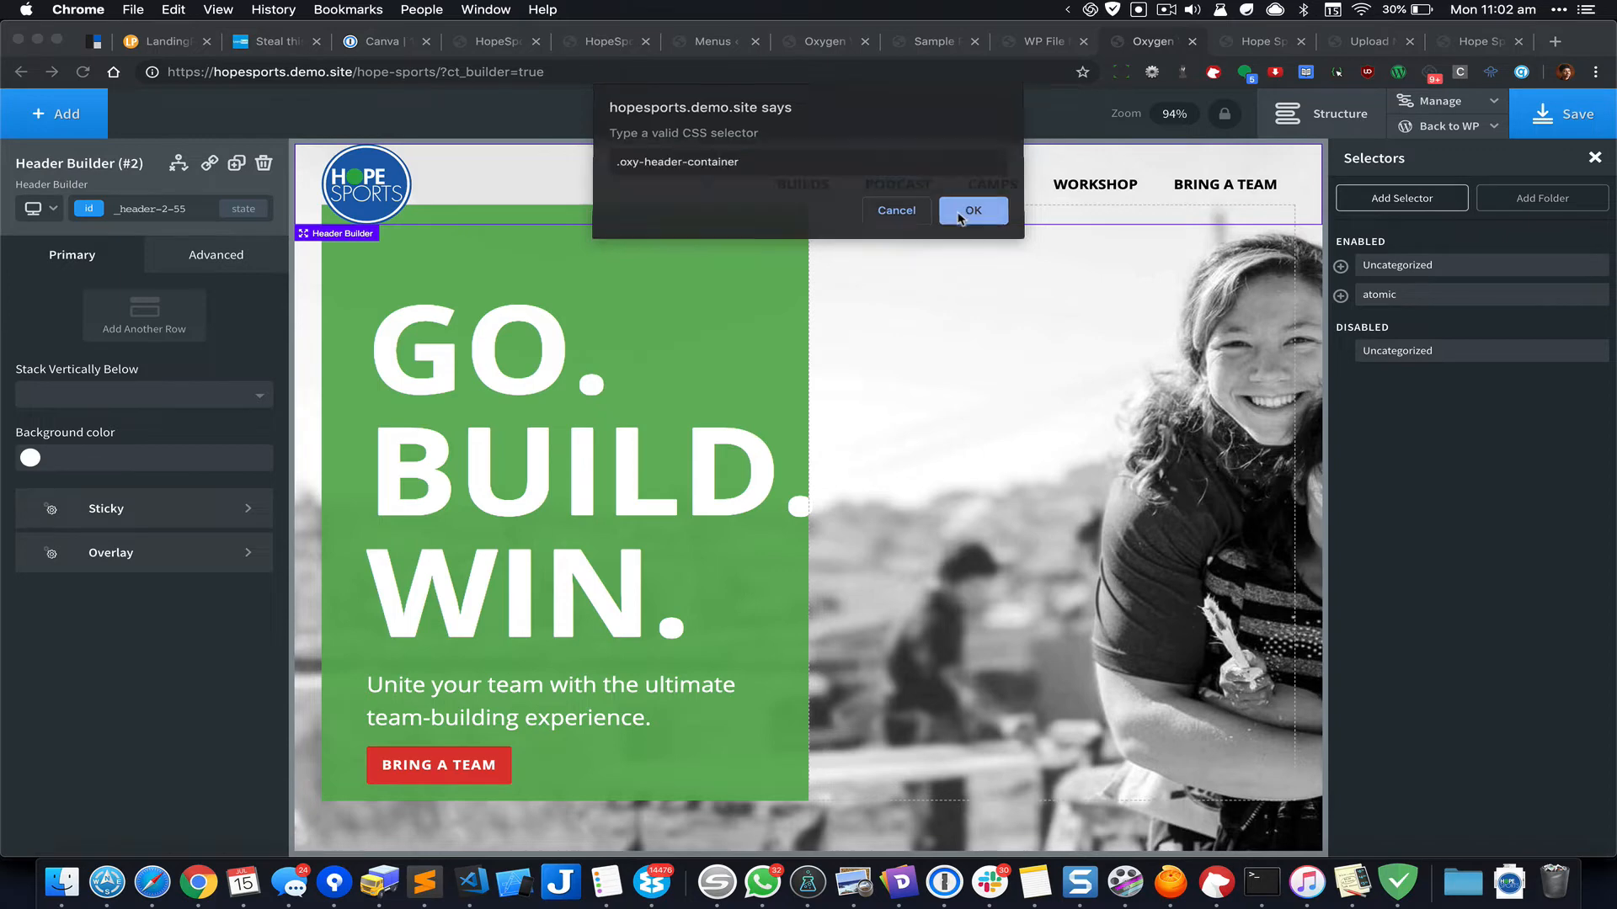
left_click(240, 349)
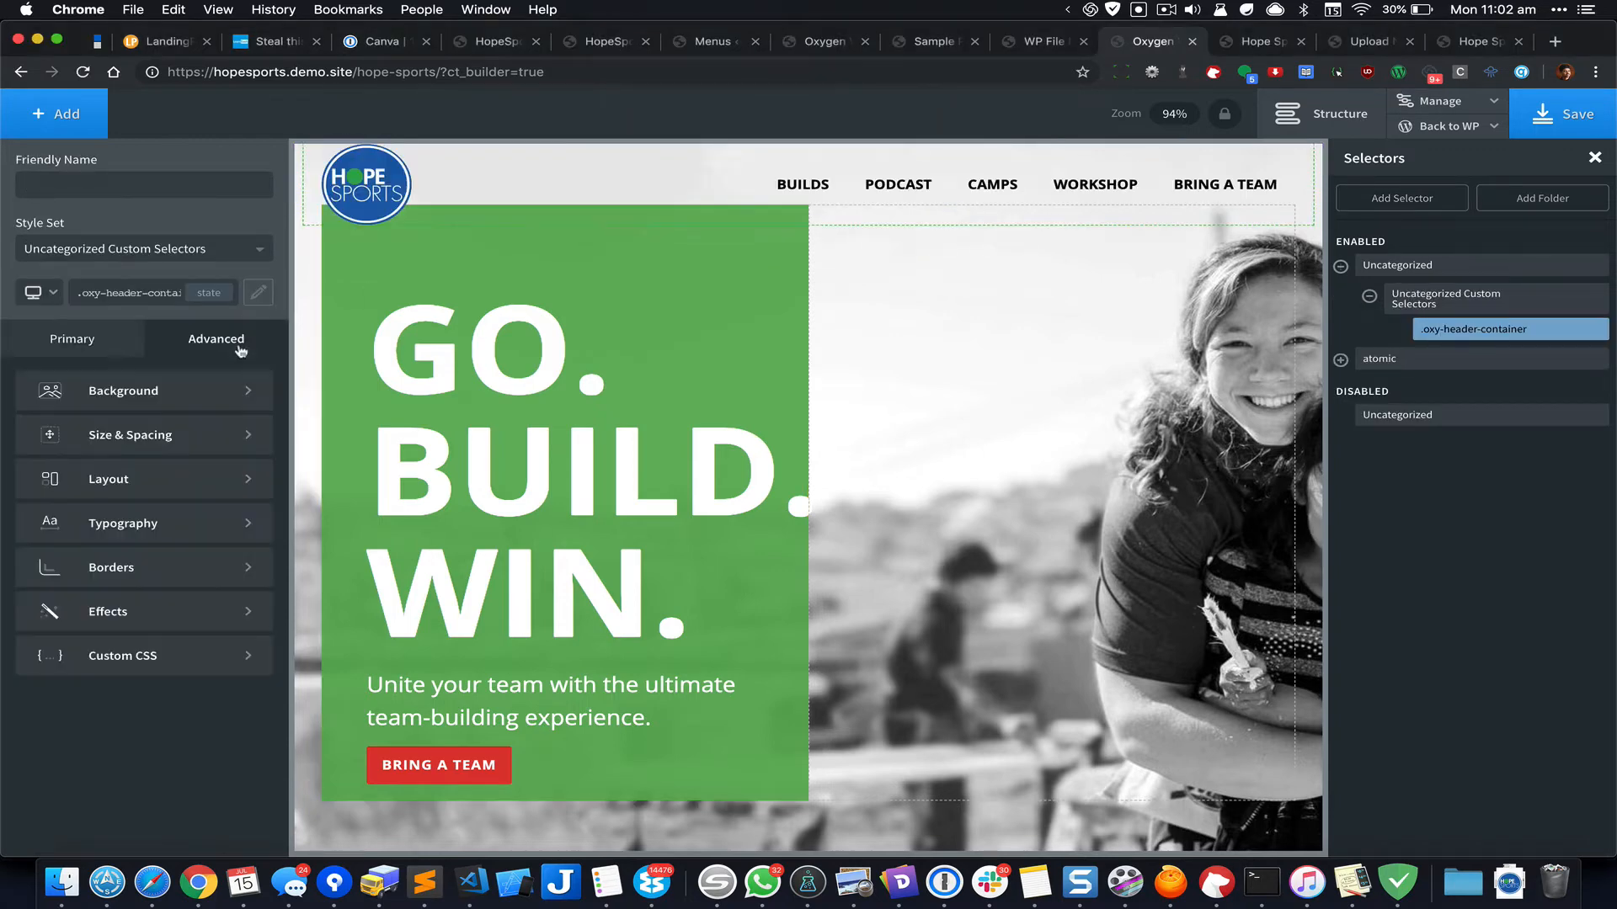
Step: Add max-width: none to the custom CSS of .oxy-header-container, save, and reload the frontend to check the header
left_click(166, 436)
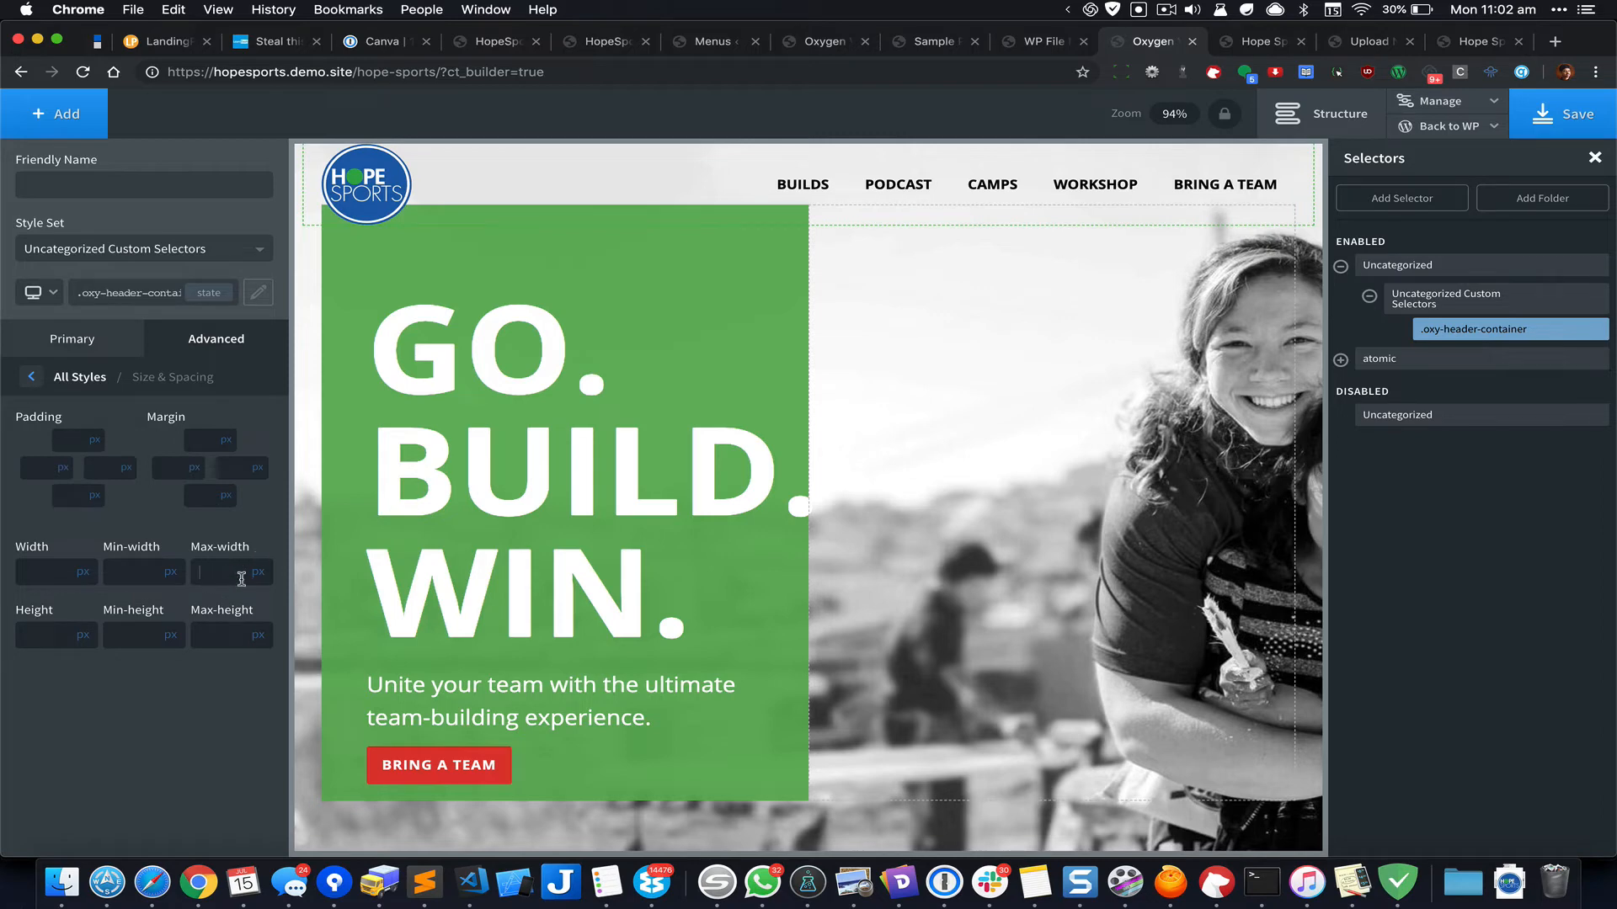
mouse_move(266, 576)
left_click(90, 379)
left_click(123, 653)
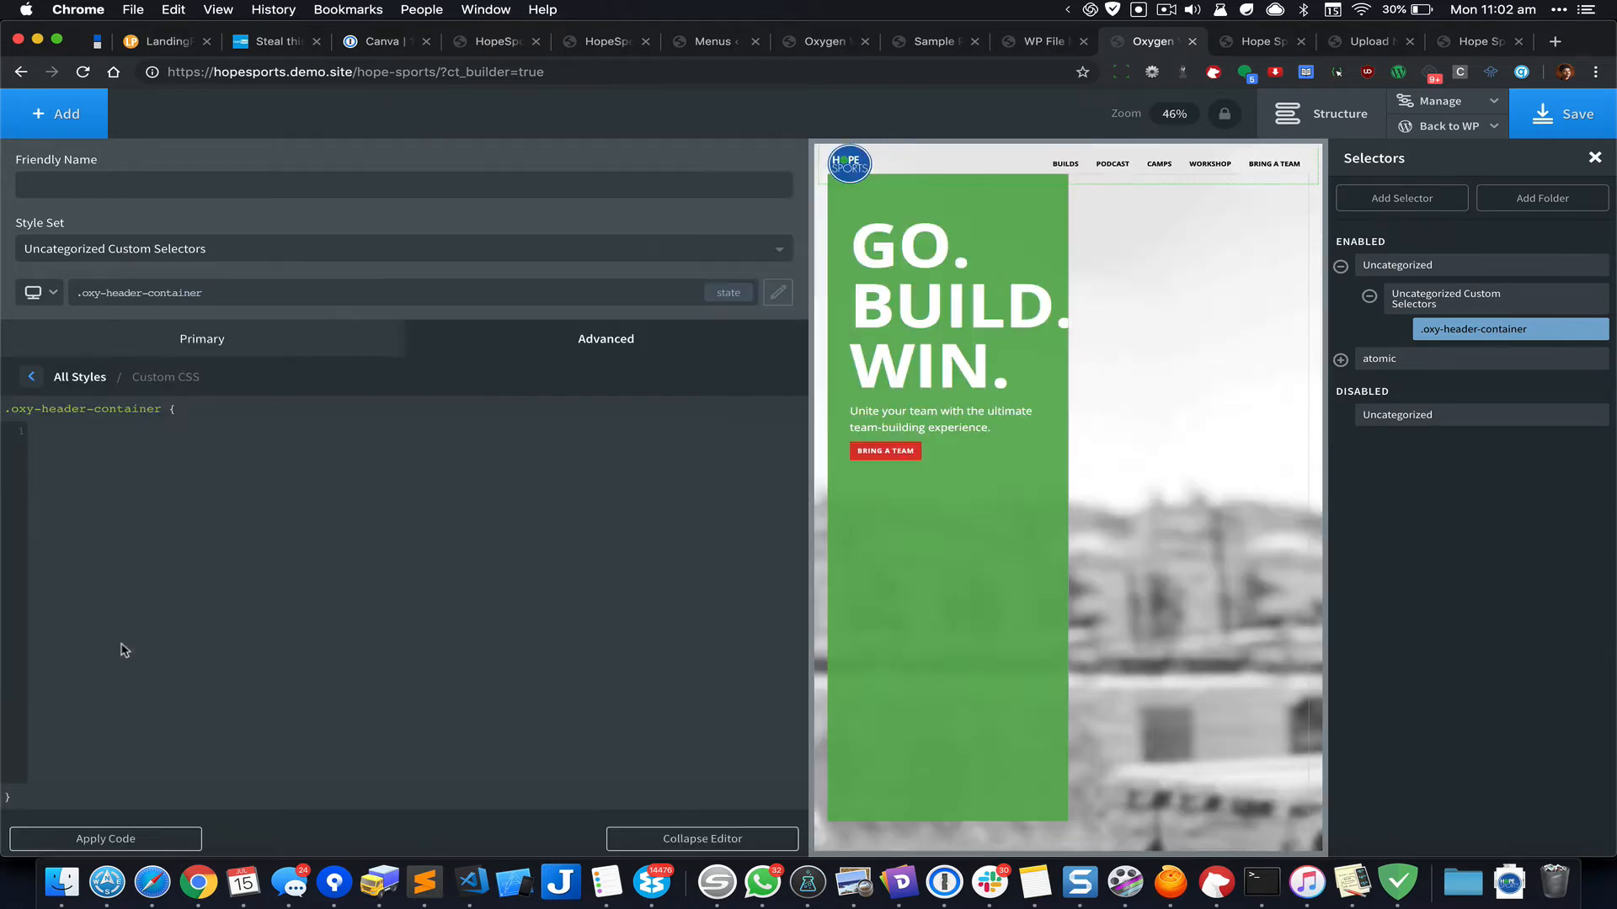
type("max-w")
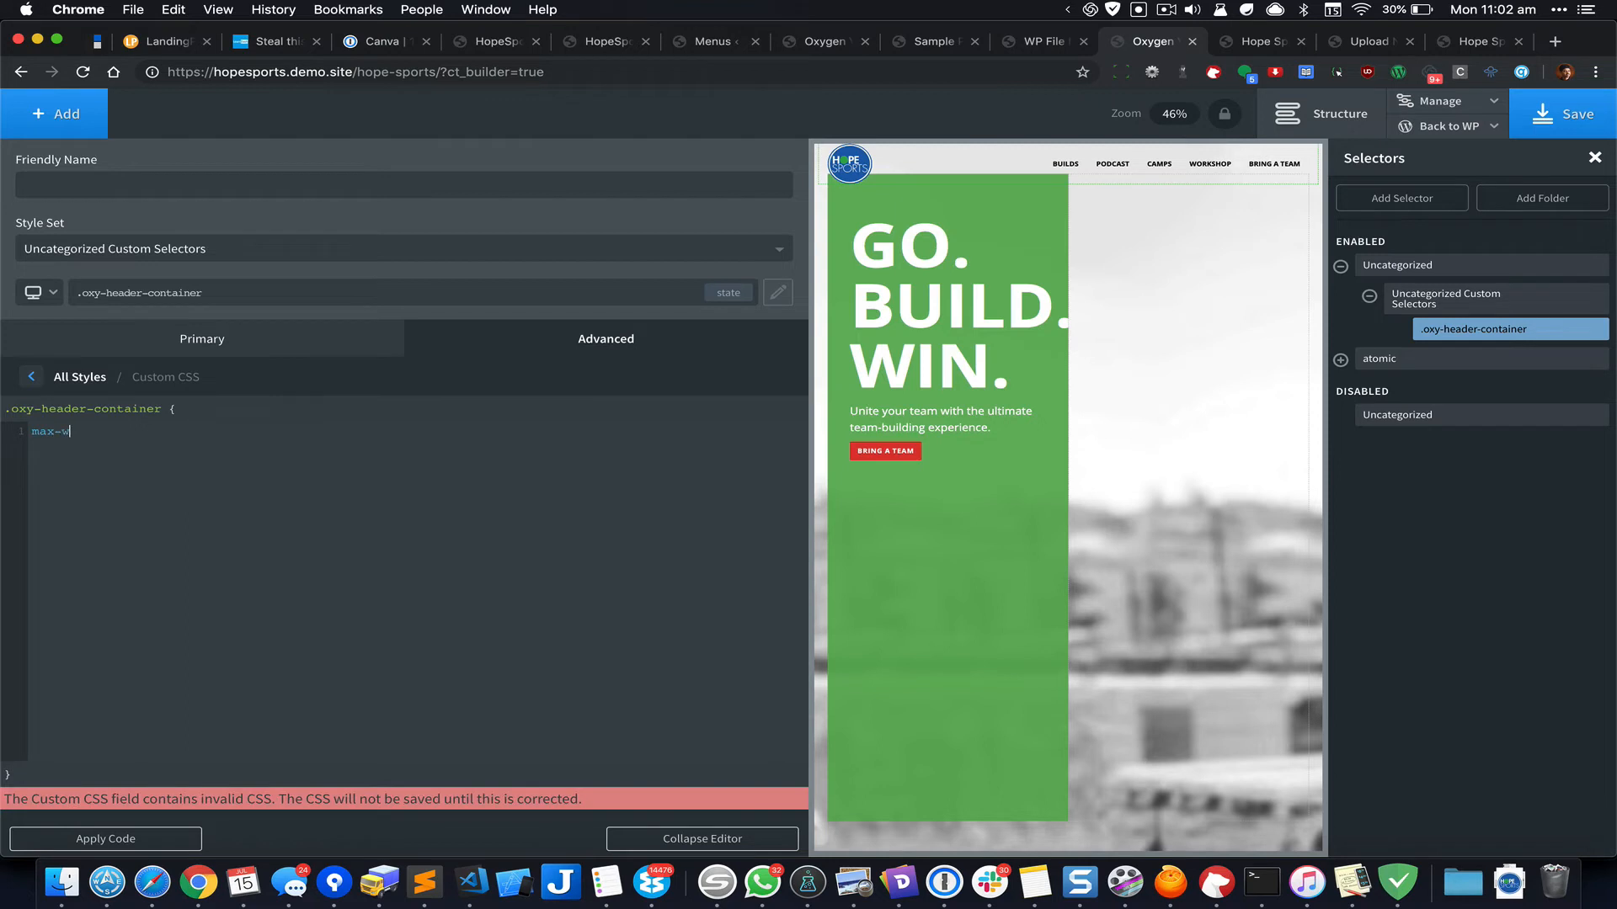
type("idth: none;")
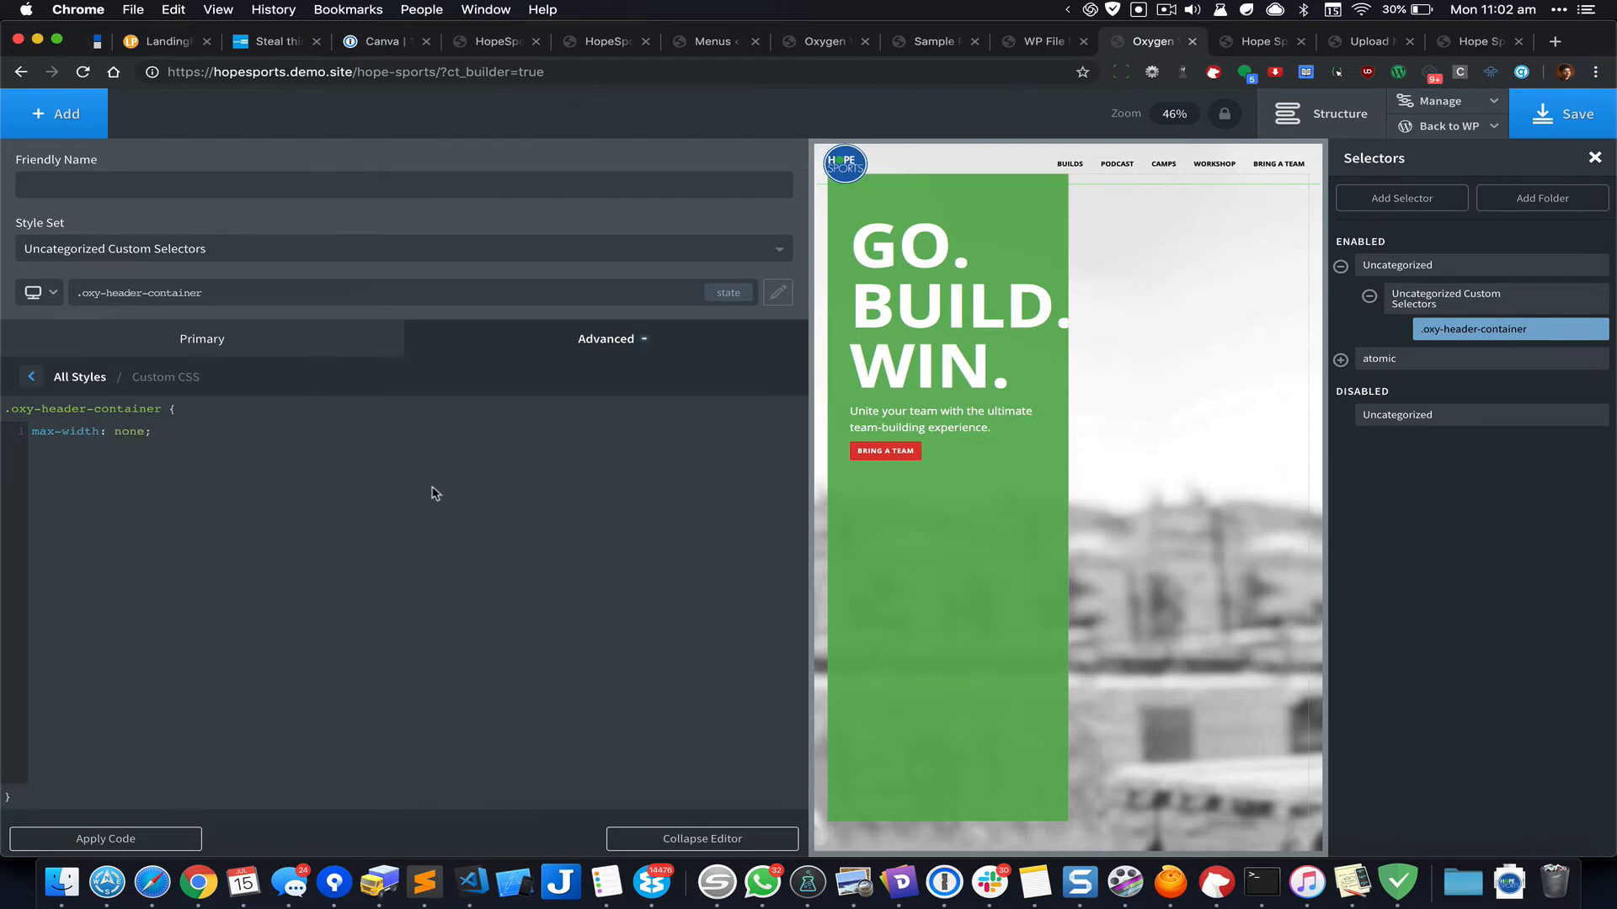
key("super+s")
left_click(1262, 44)
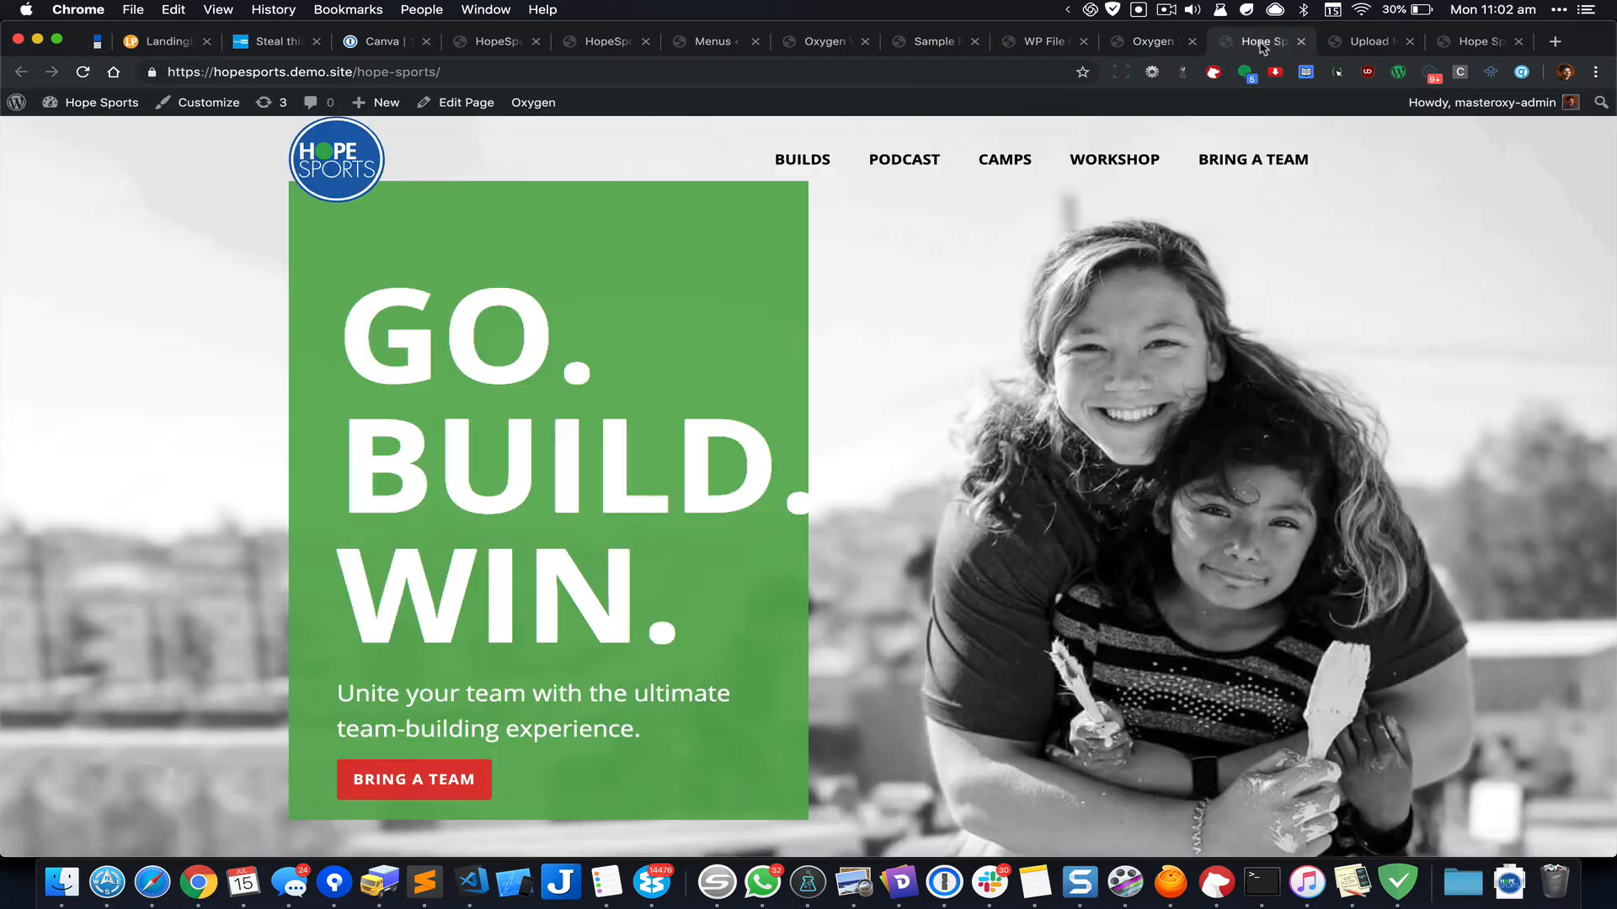
key("super+r")
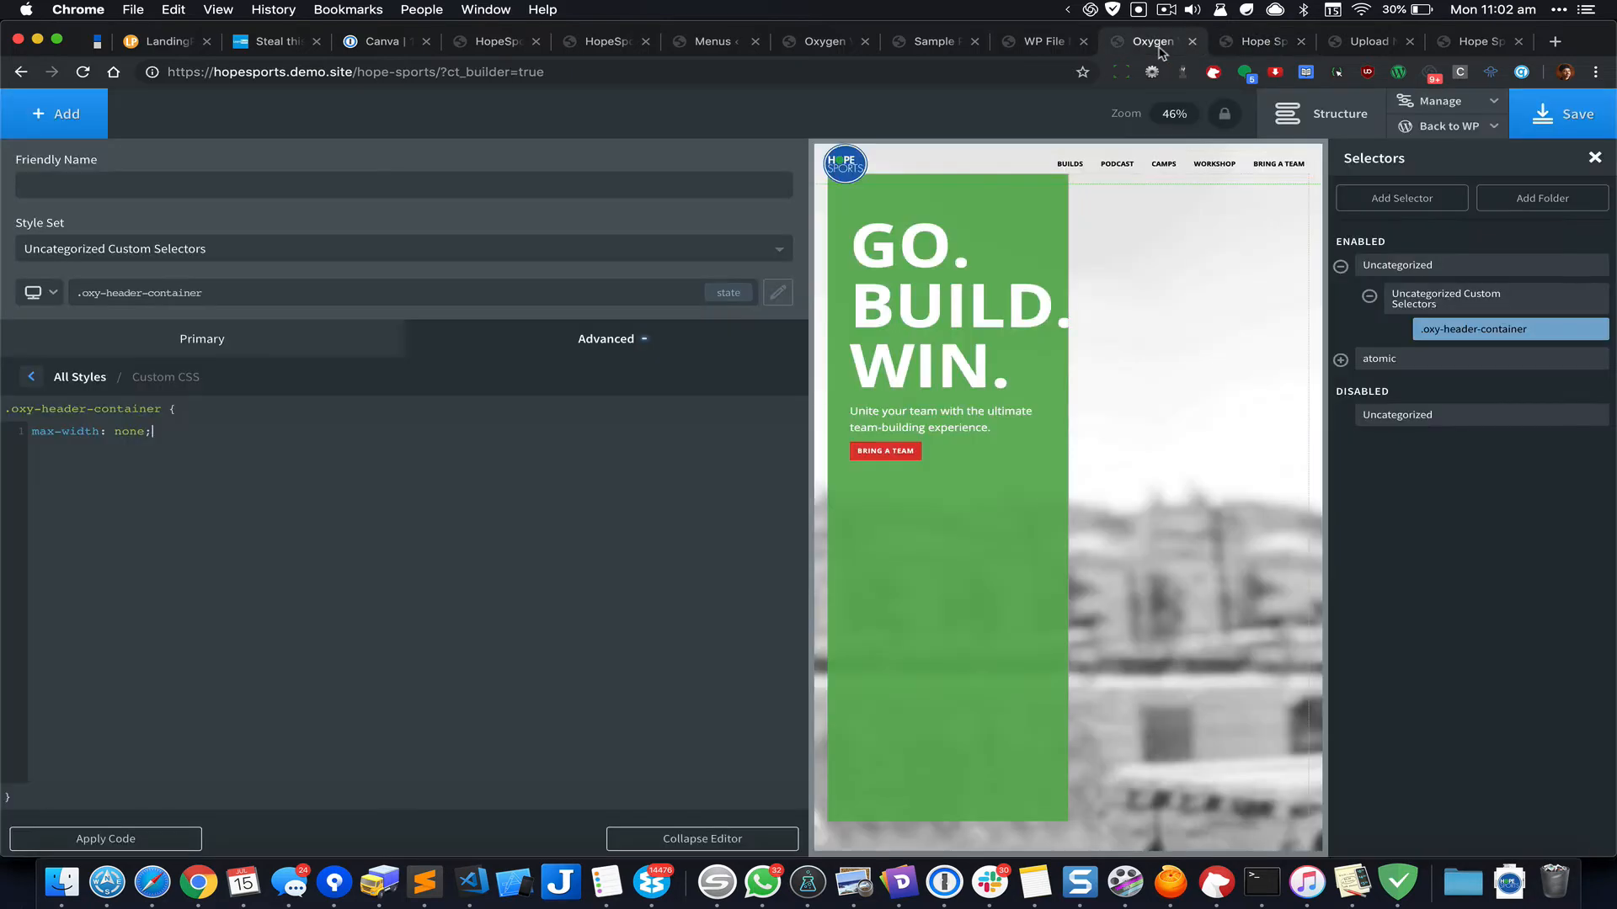
Step: Back in Oxygen, set the hero section's container width to full width, save, and reload the frontend to check it
left_click(1150, 42)
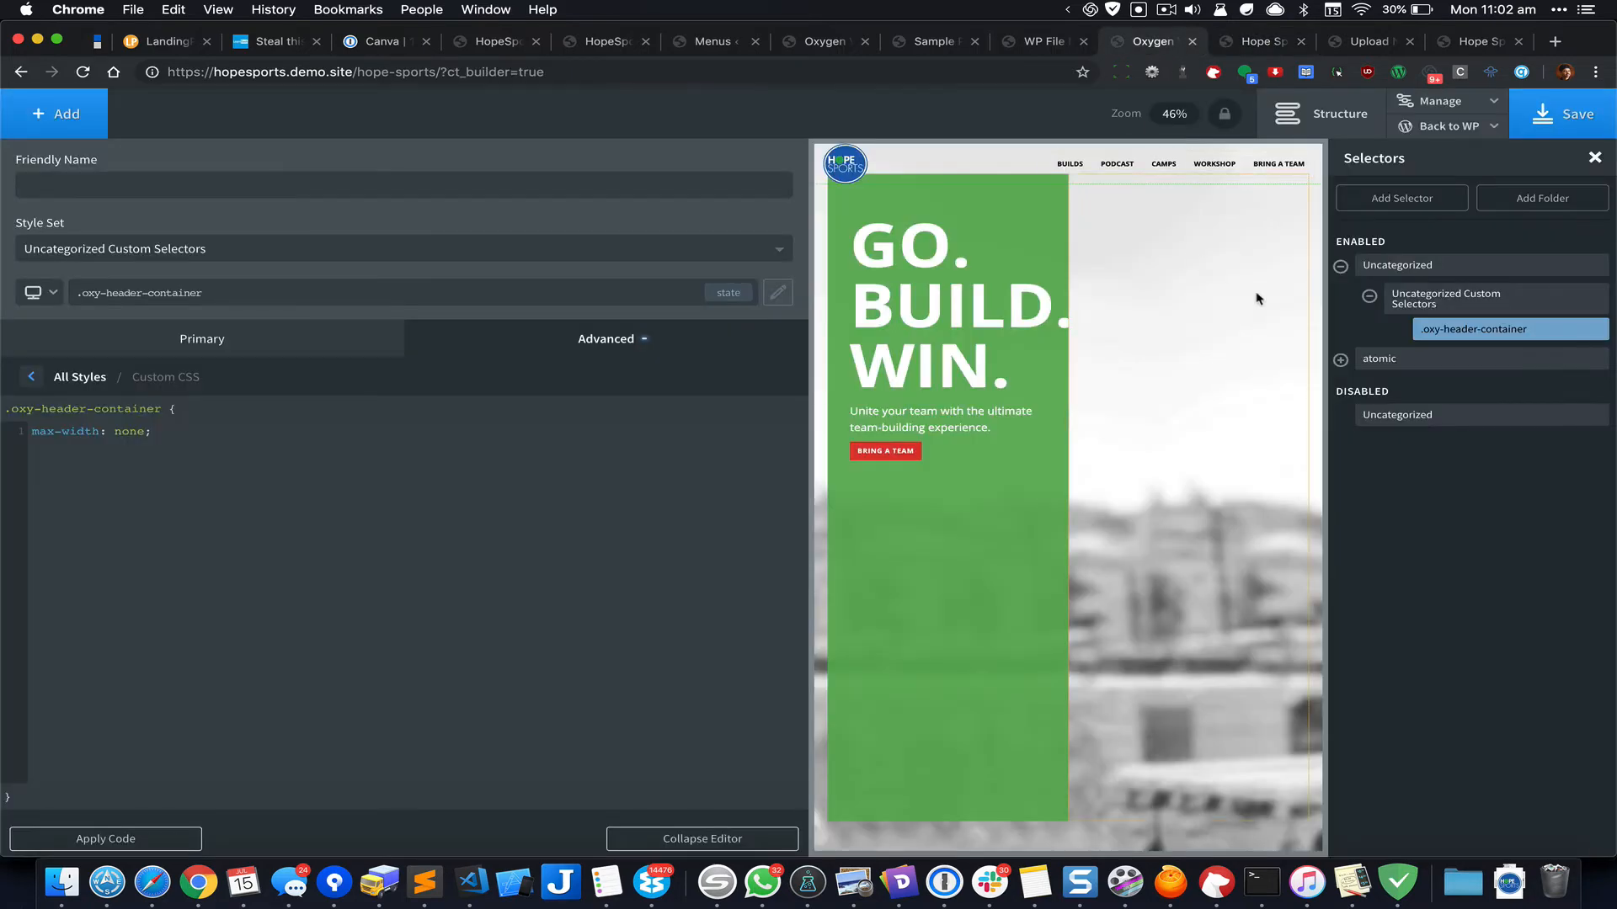
left_click(1331, 118)
left_click(1446, 466)
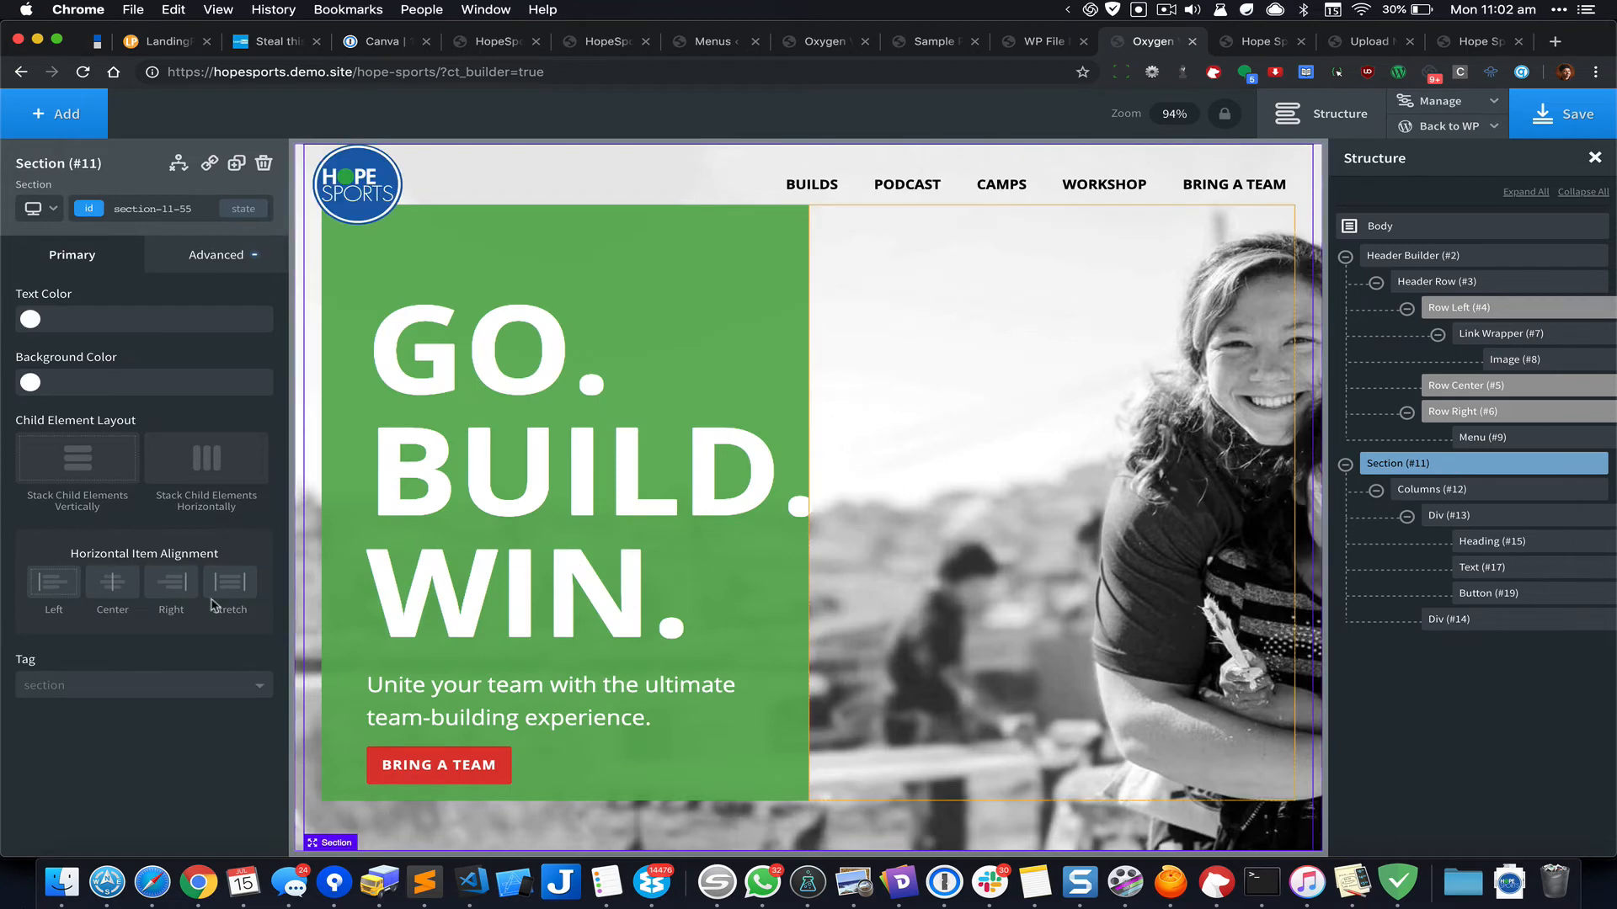
left_click(224, 255)
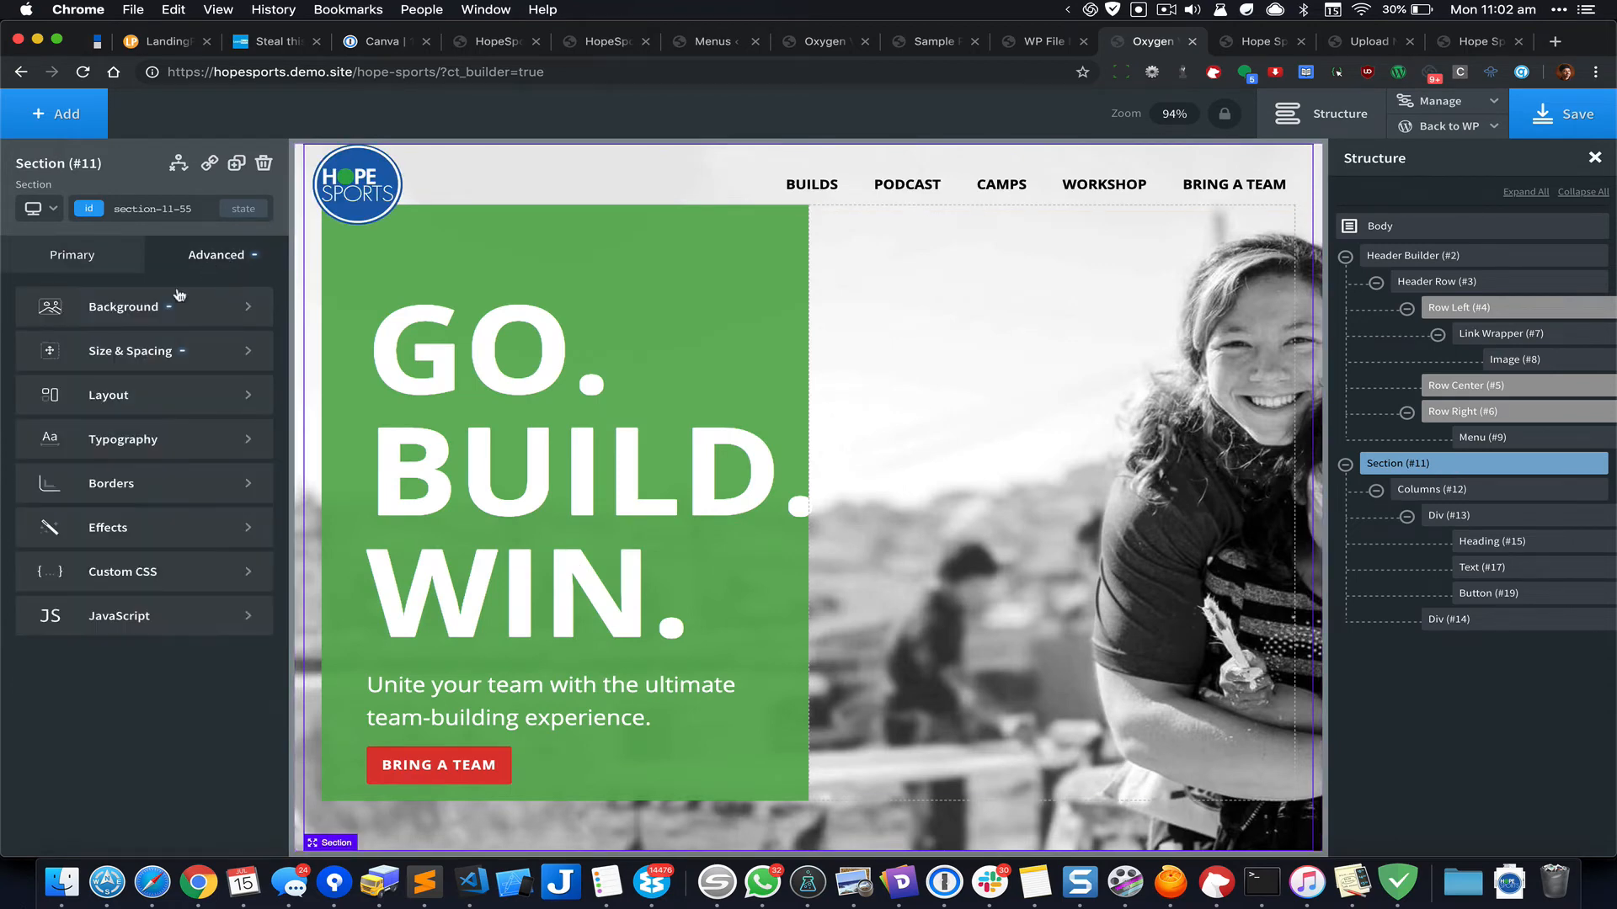
left_click(174, 354)
left_click(109, 621)
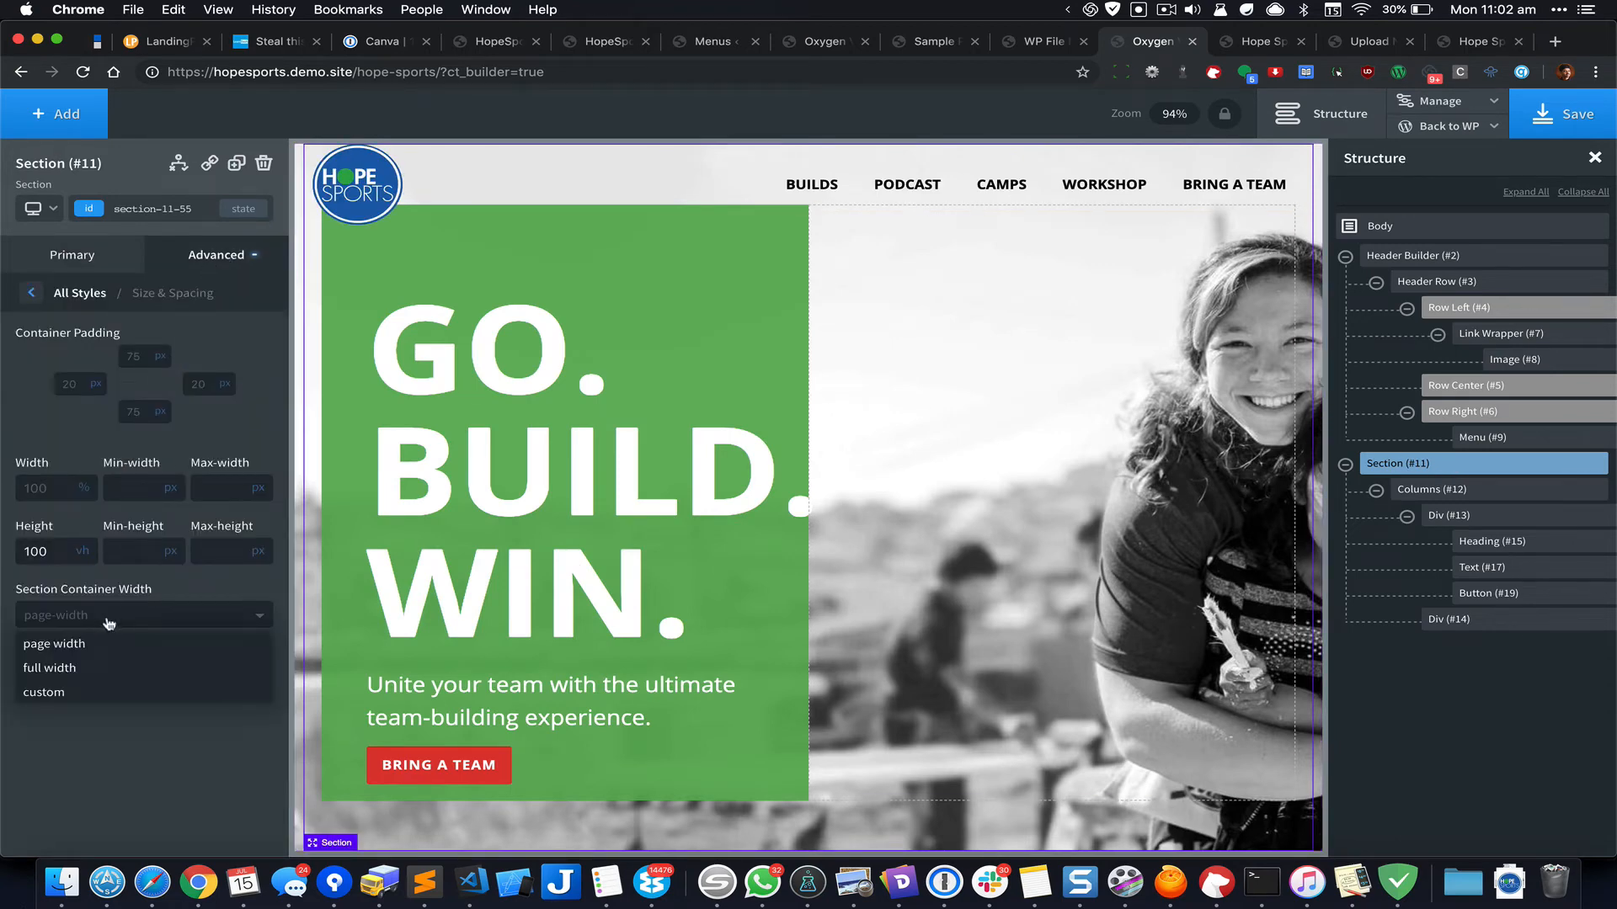
left_click(105, 668)
left_click(1581, 126)
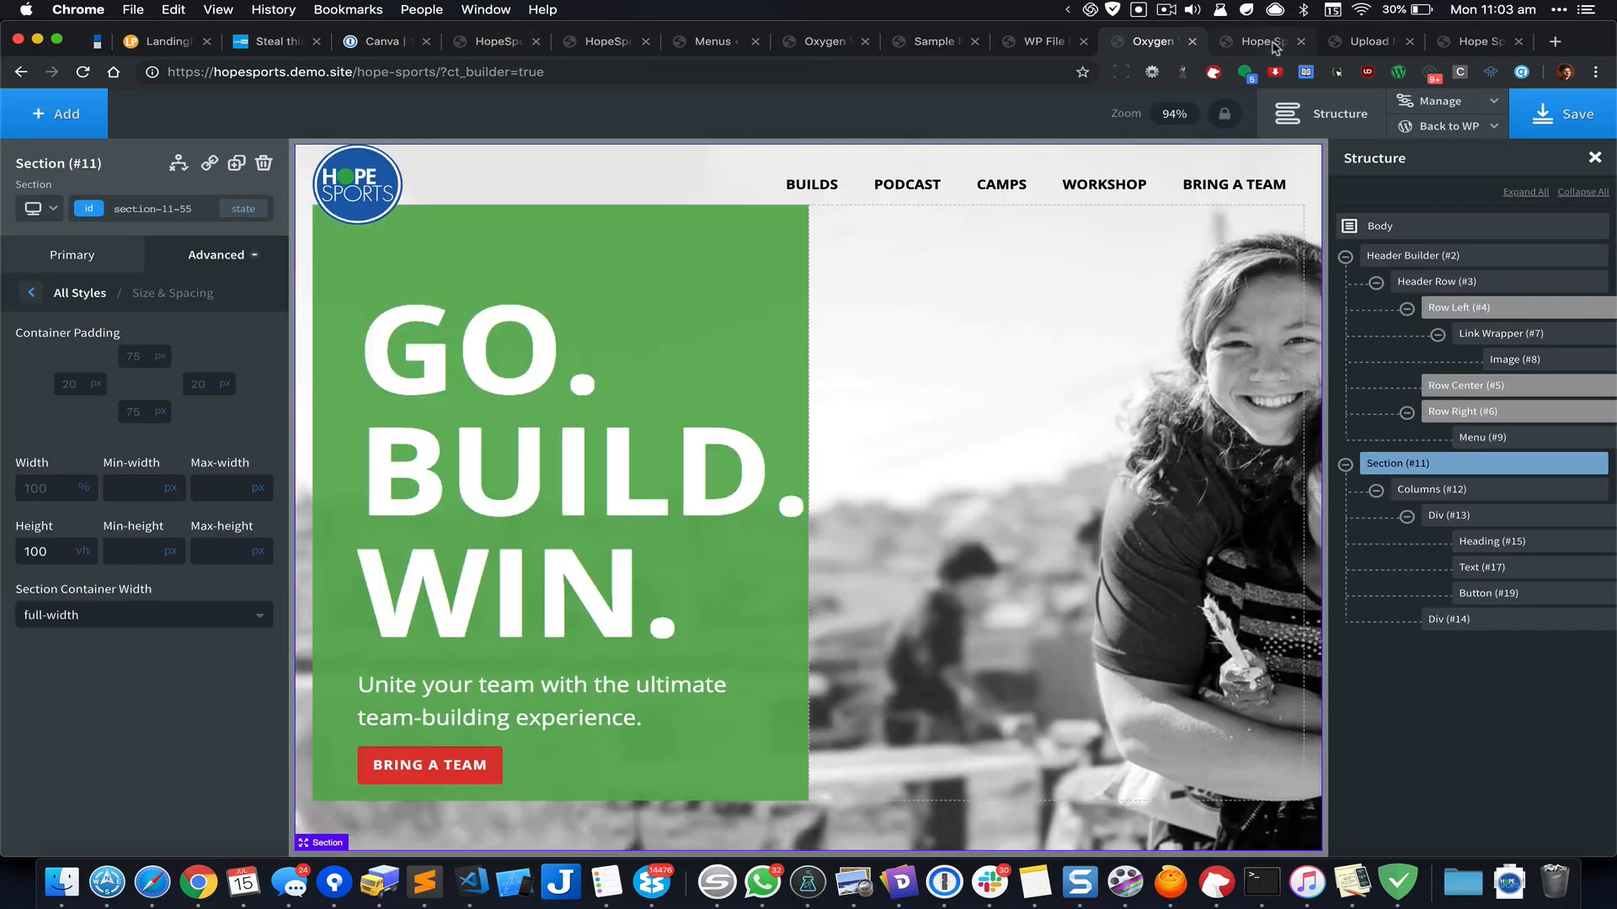
left_click(1270, 46)
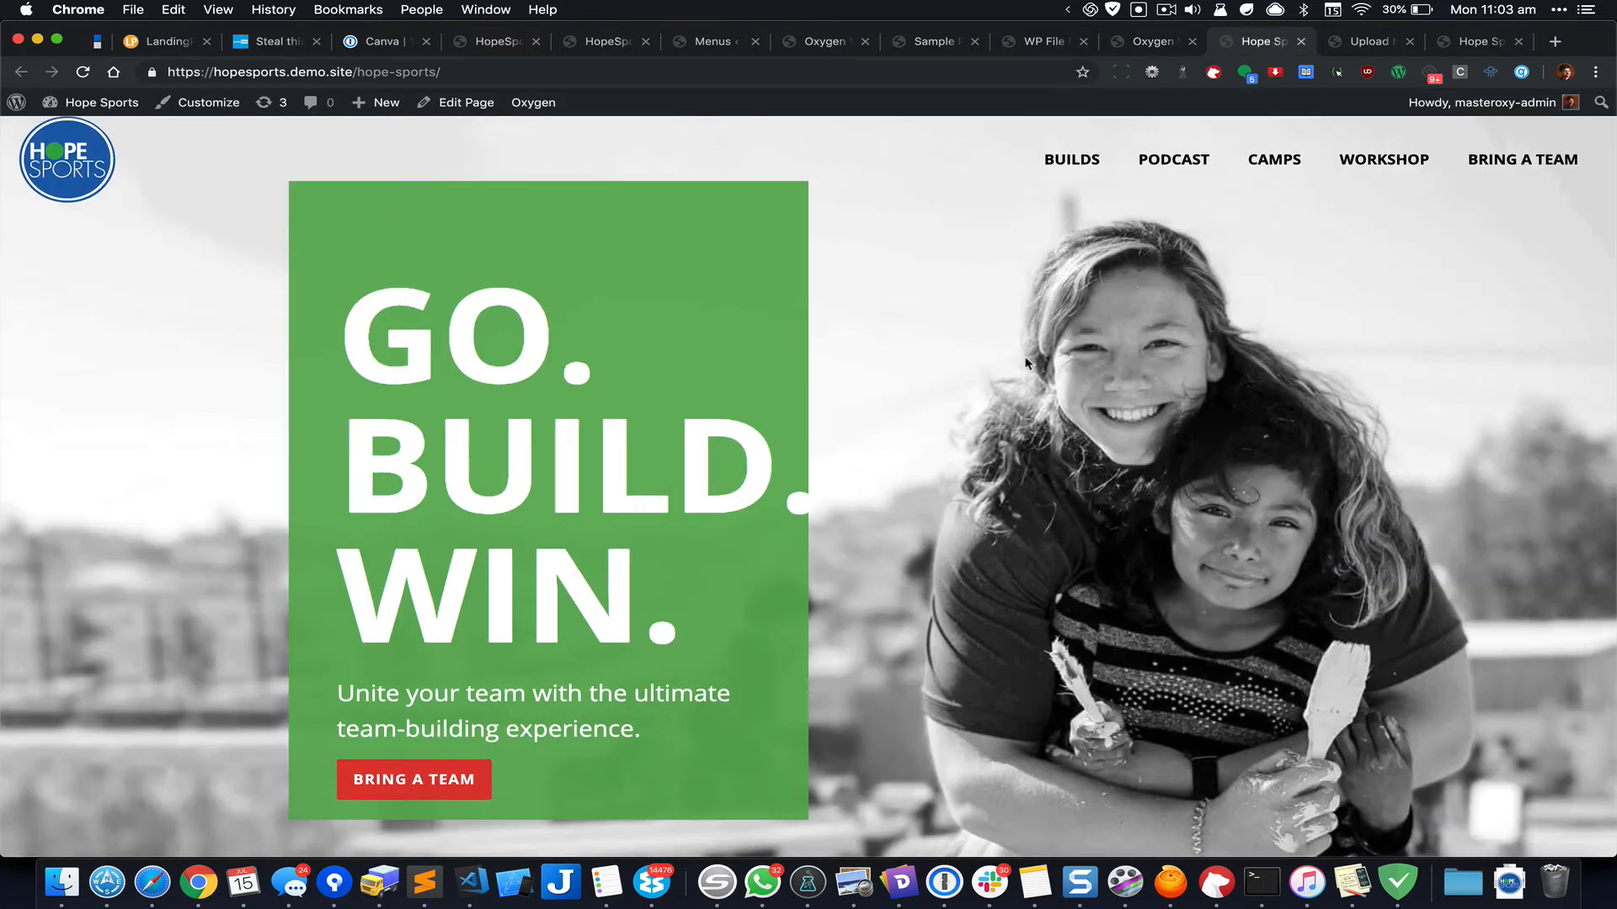
key("super+r")
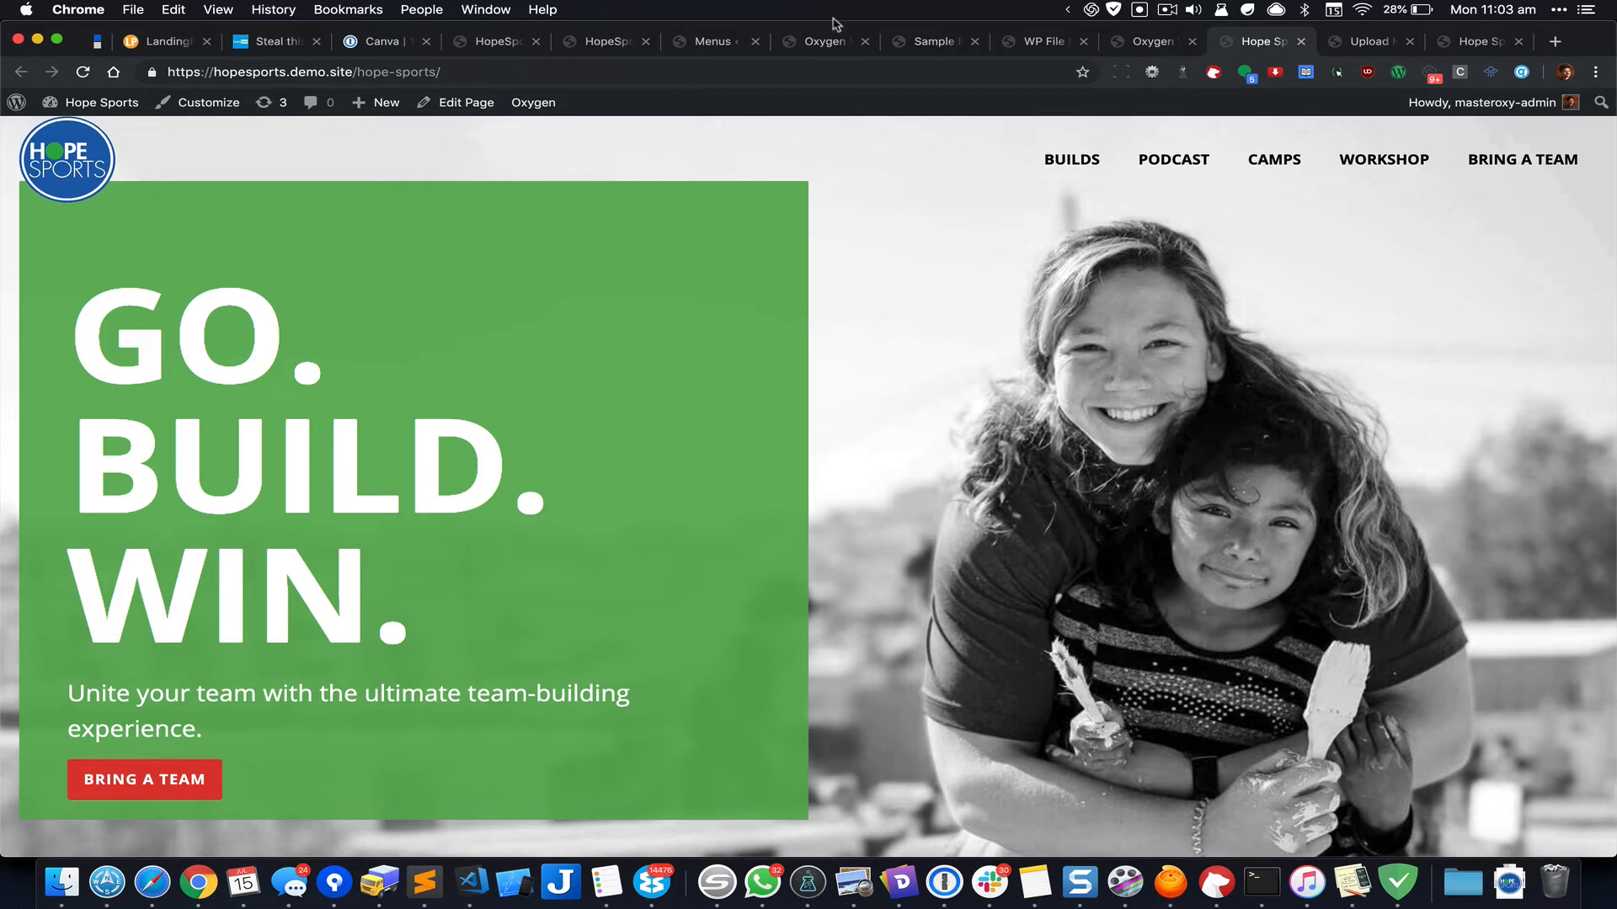
Step: Return to Oxygen and set the hero section's container padding to 0 on all four sides
left_click(1143, 43)
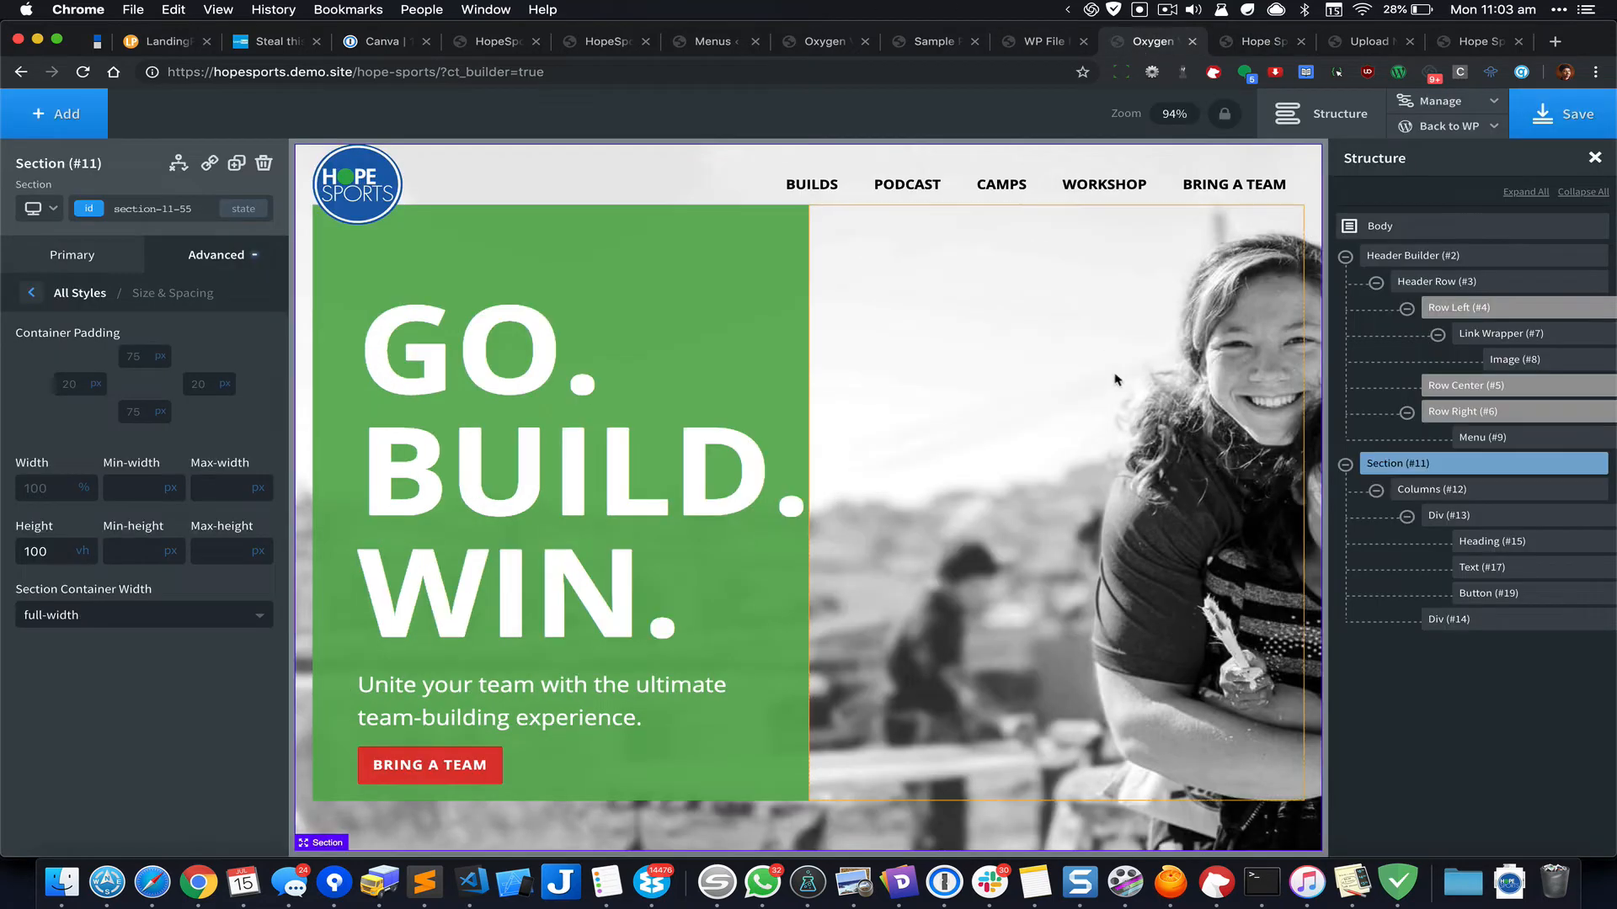
double_click(127, 358)
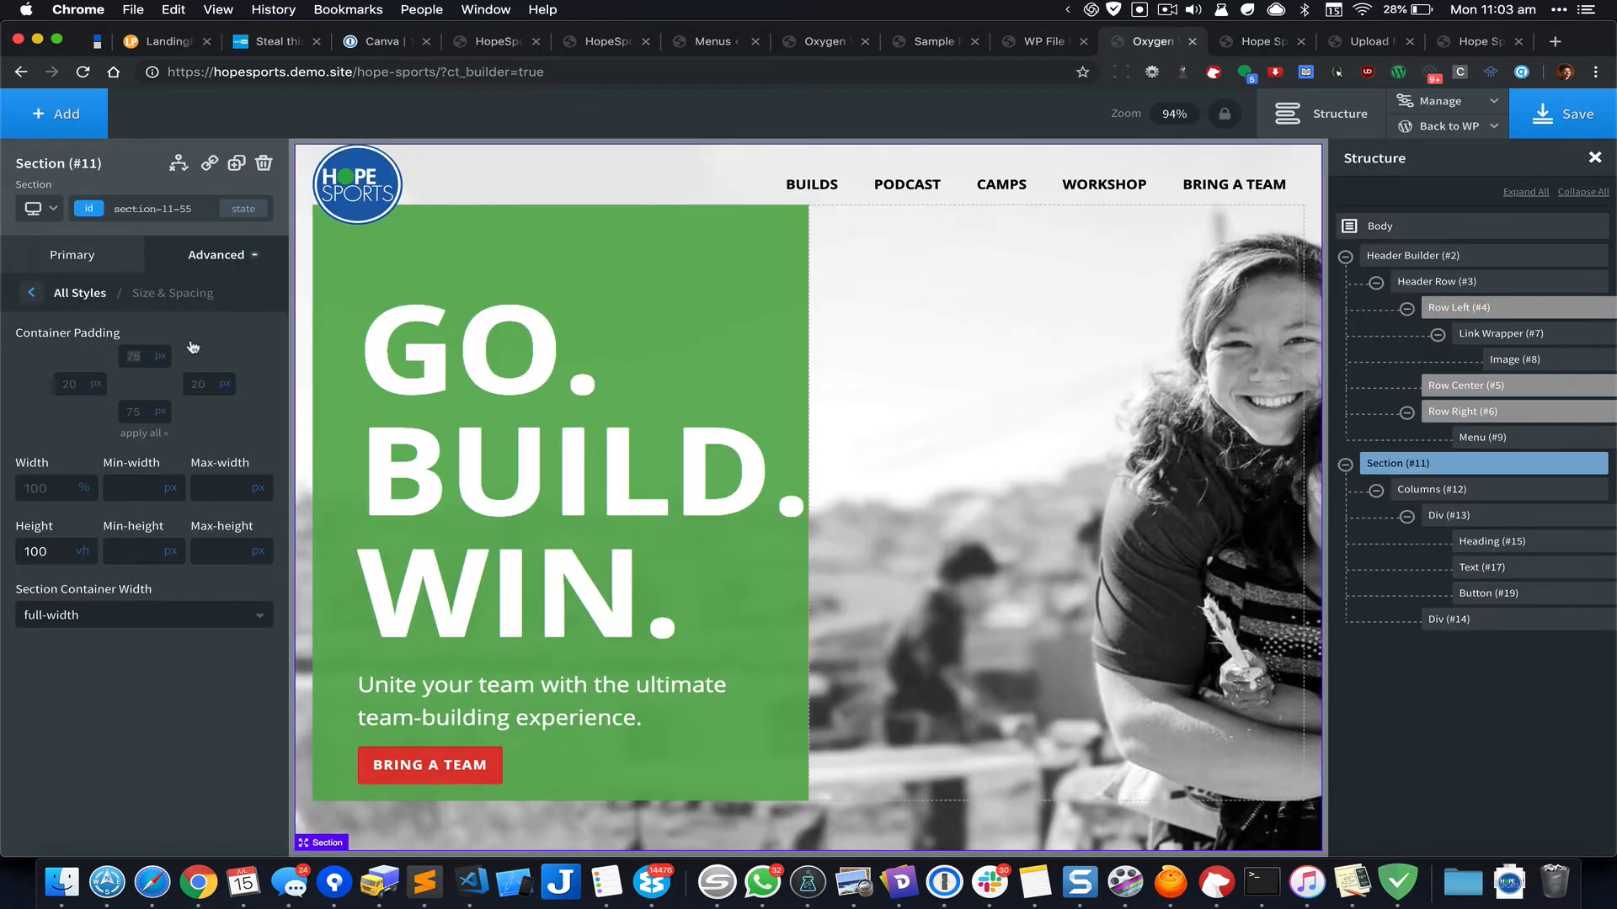
type("0")
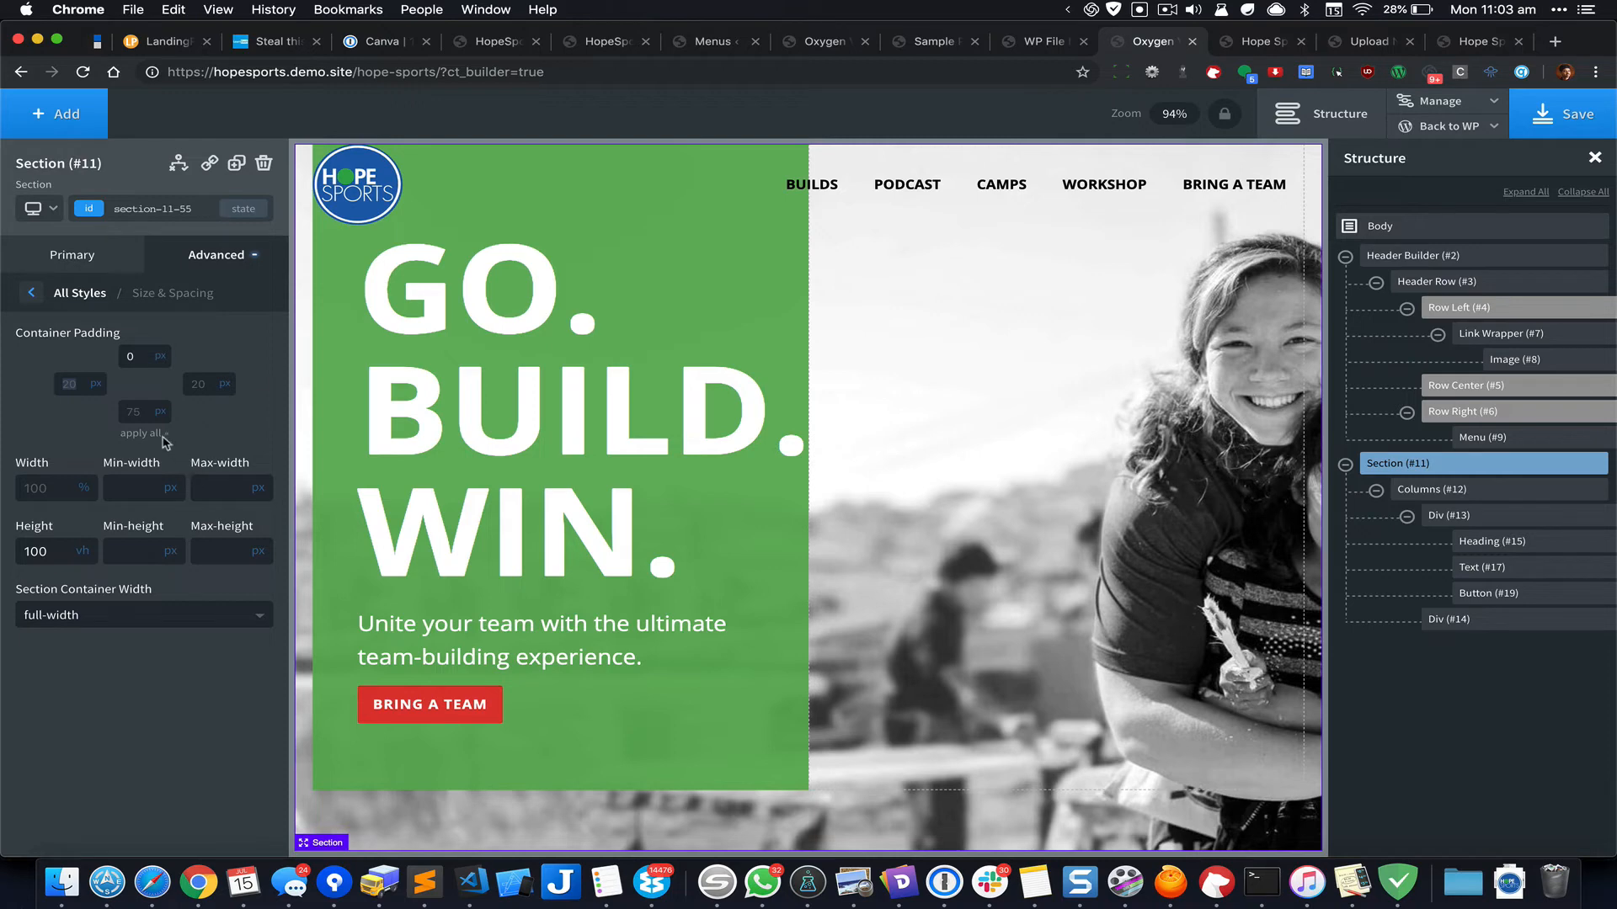
double_click(132, 352)
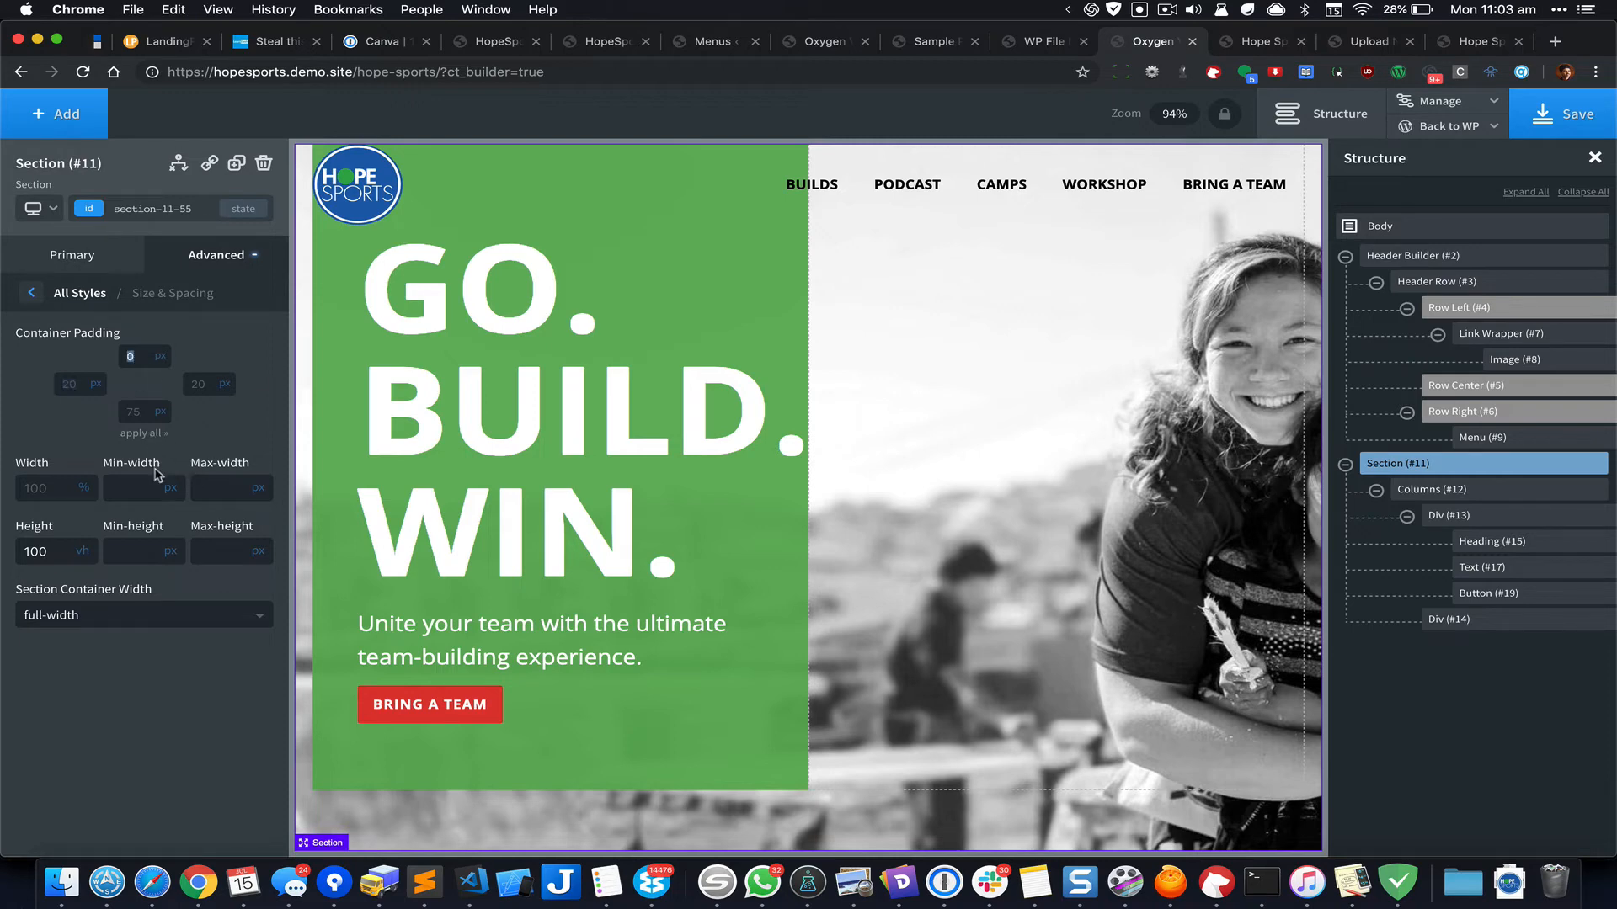
left_click(144, 433)
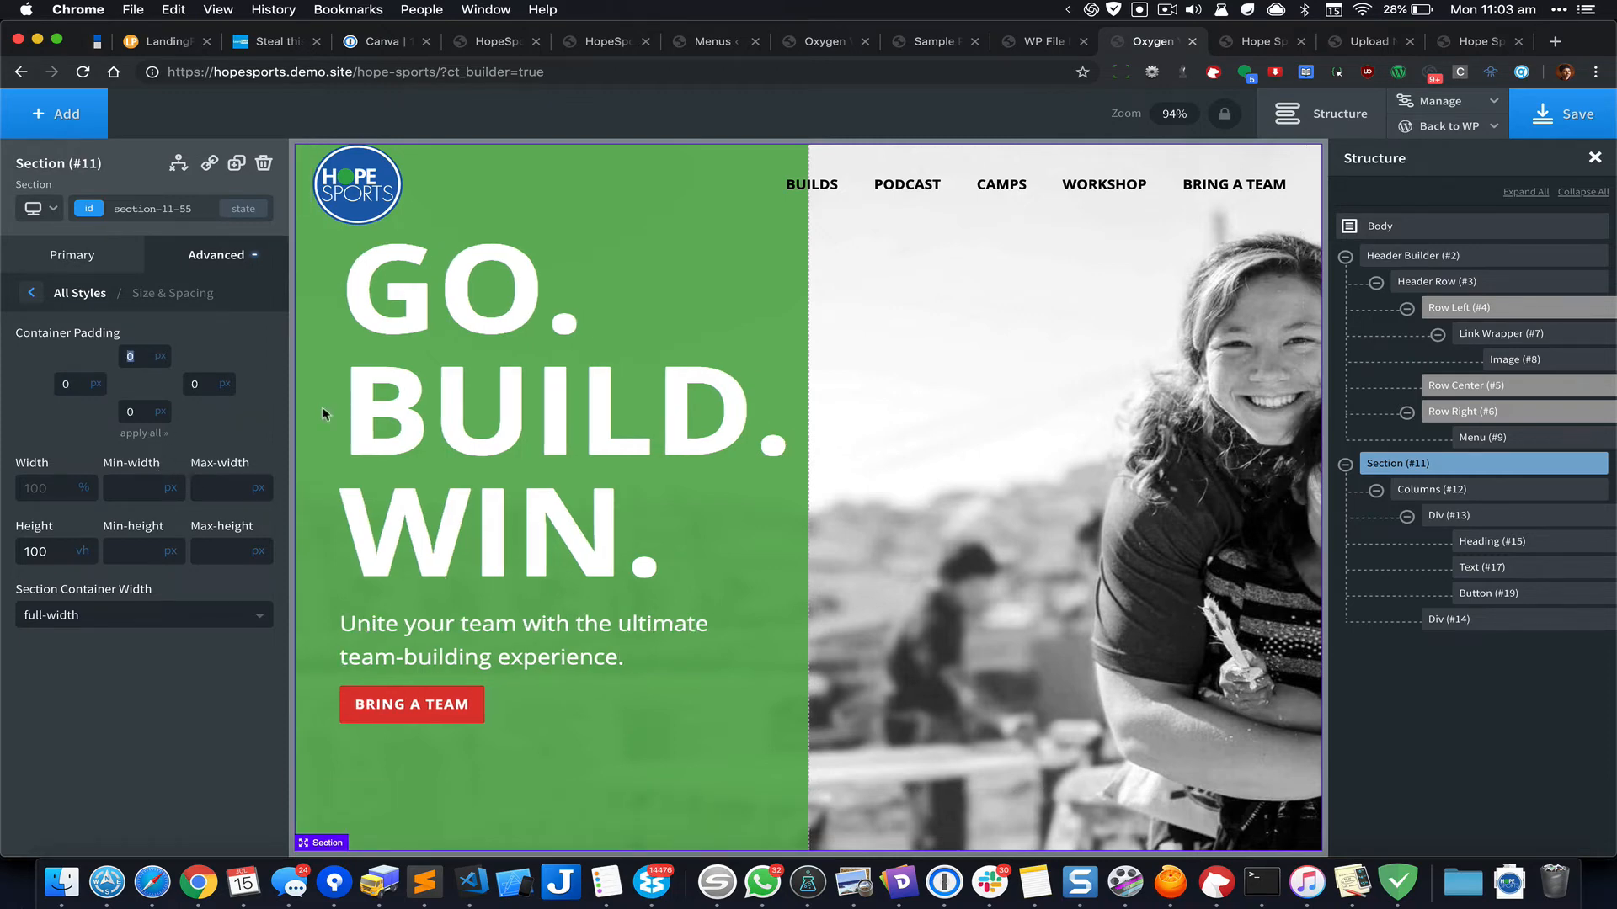
Step: Set the top padding of the green hero div to 130 px, save, and reload the frontend to check the layout
left_click(1453, 522)
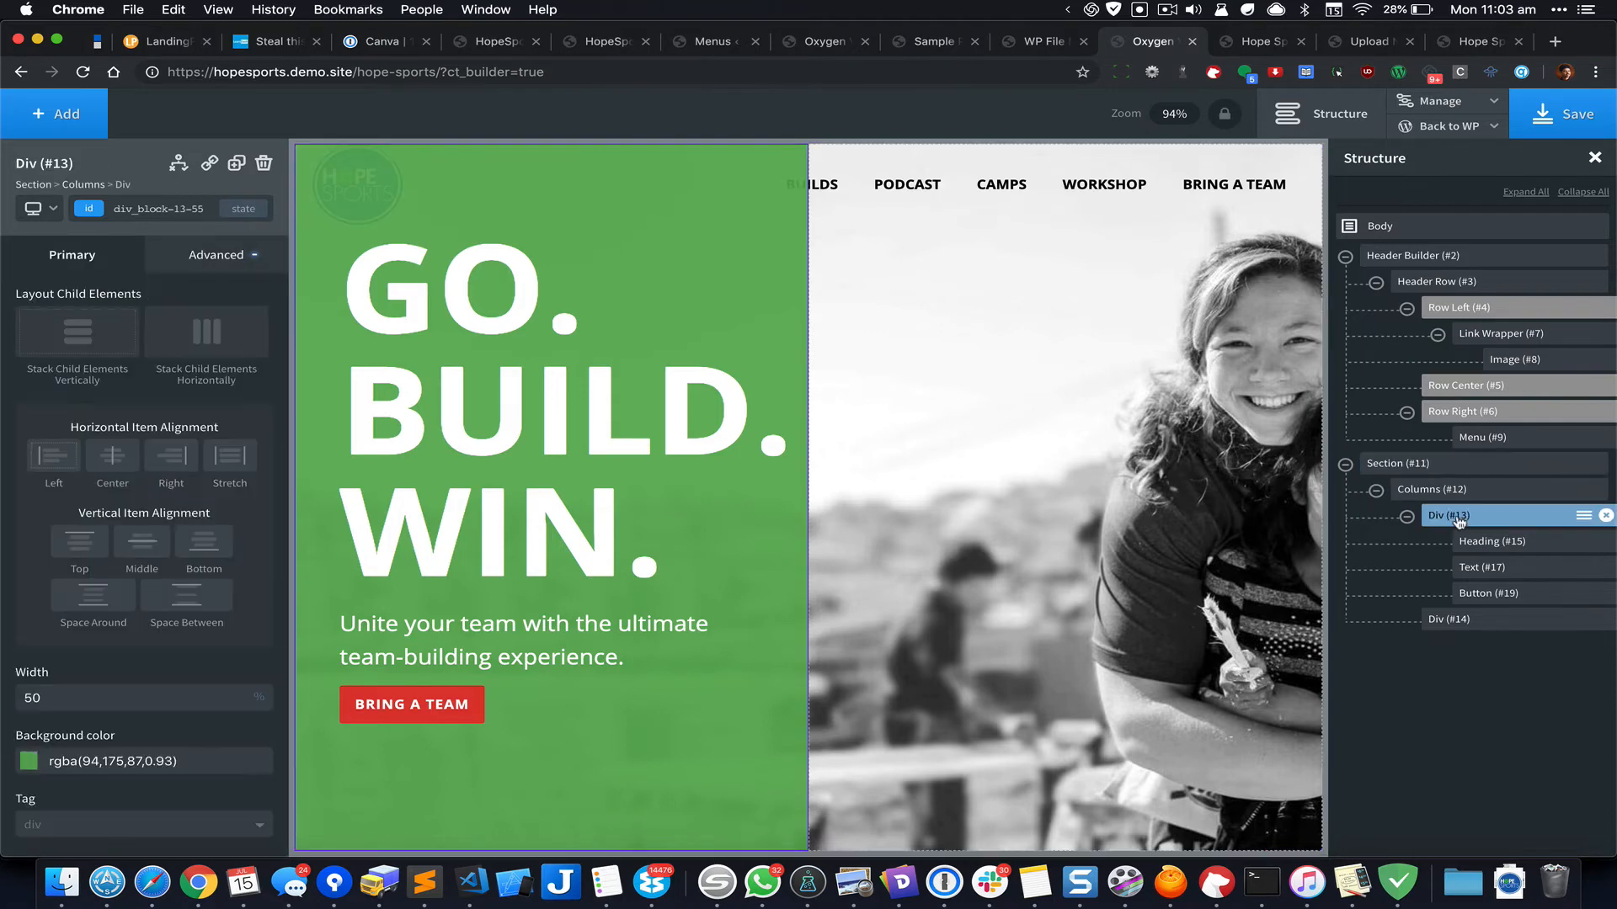
left_click(207, 251)
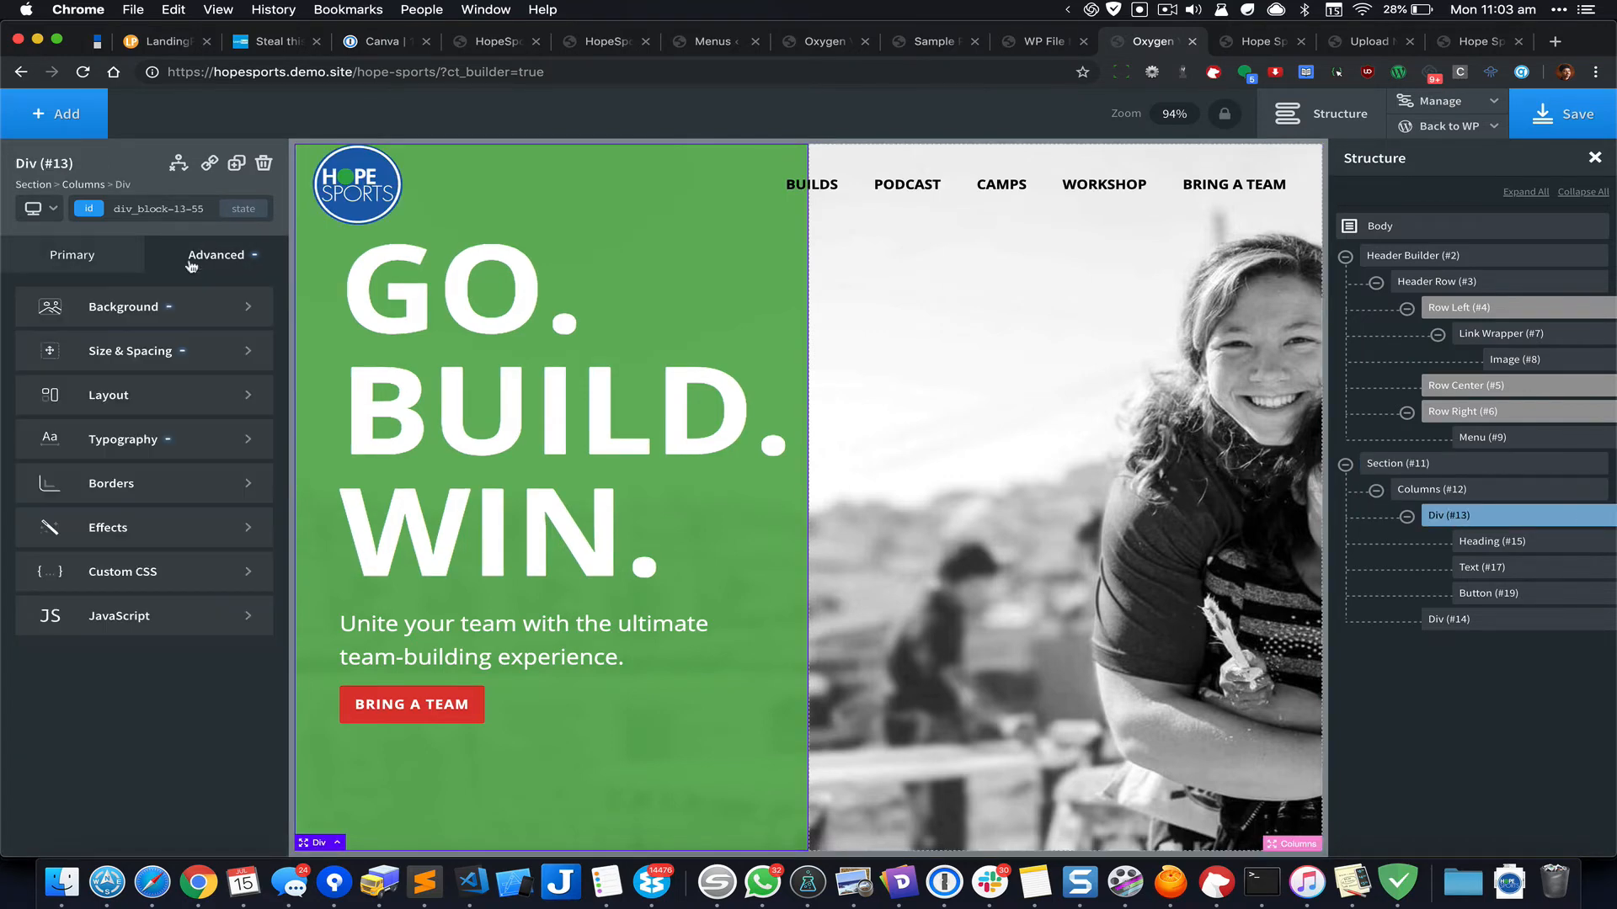
left_click(180, 360)
left_click(68, 357)
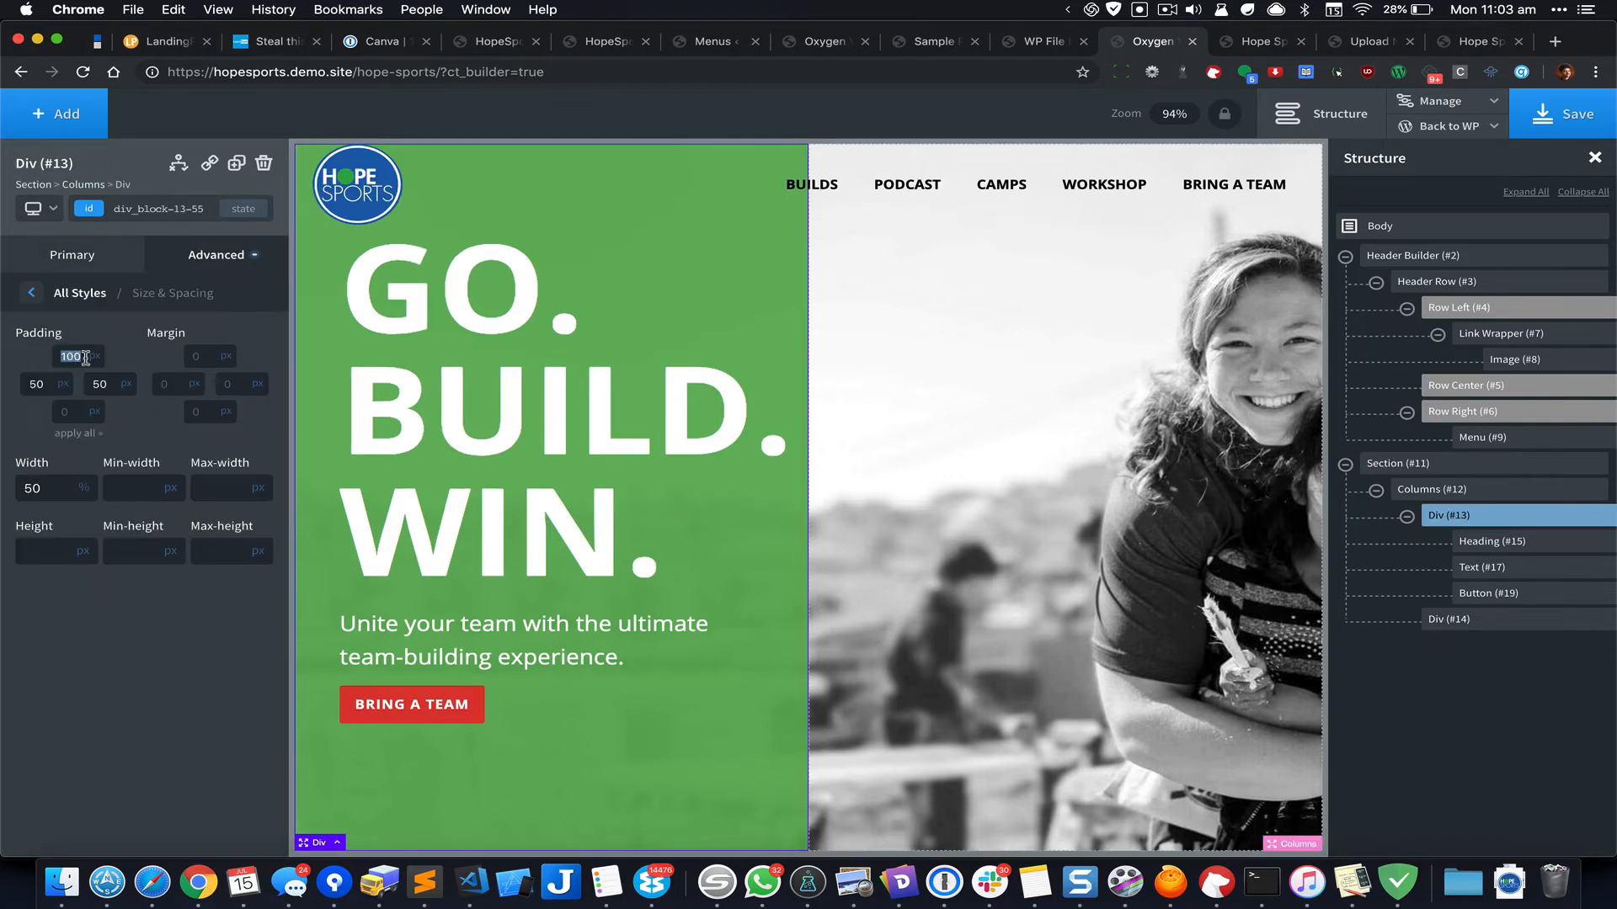
key("BackSpace")
type("3")
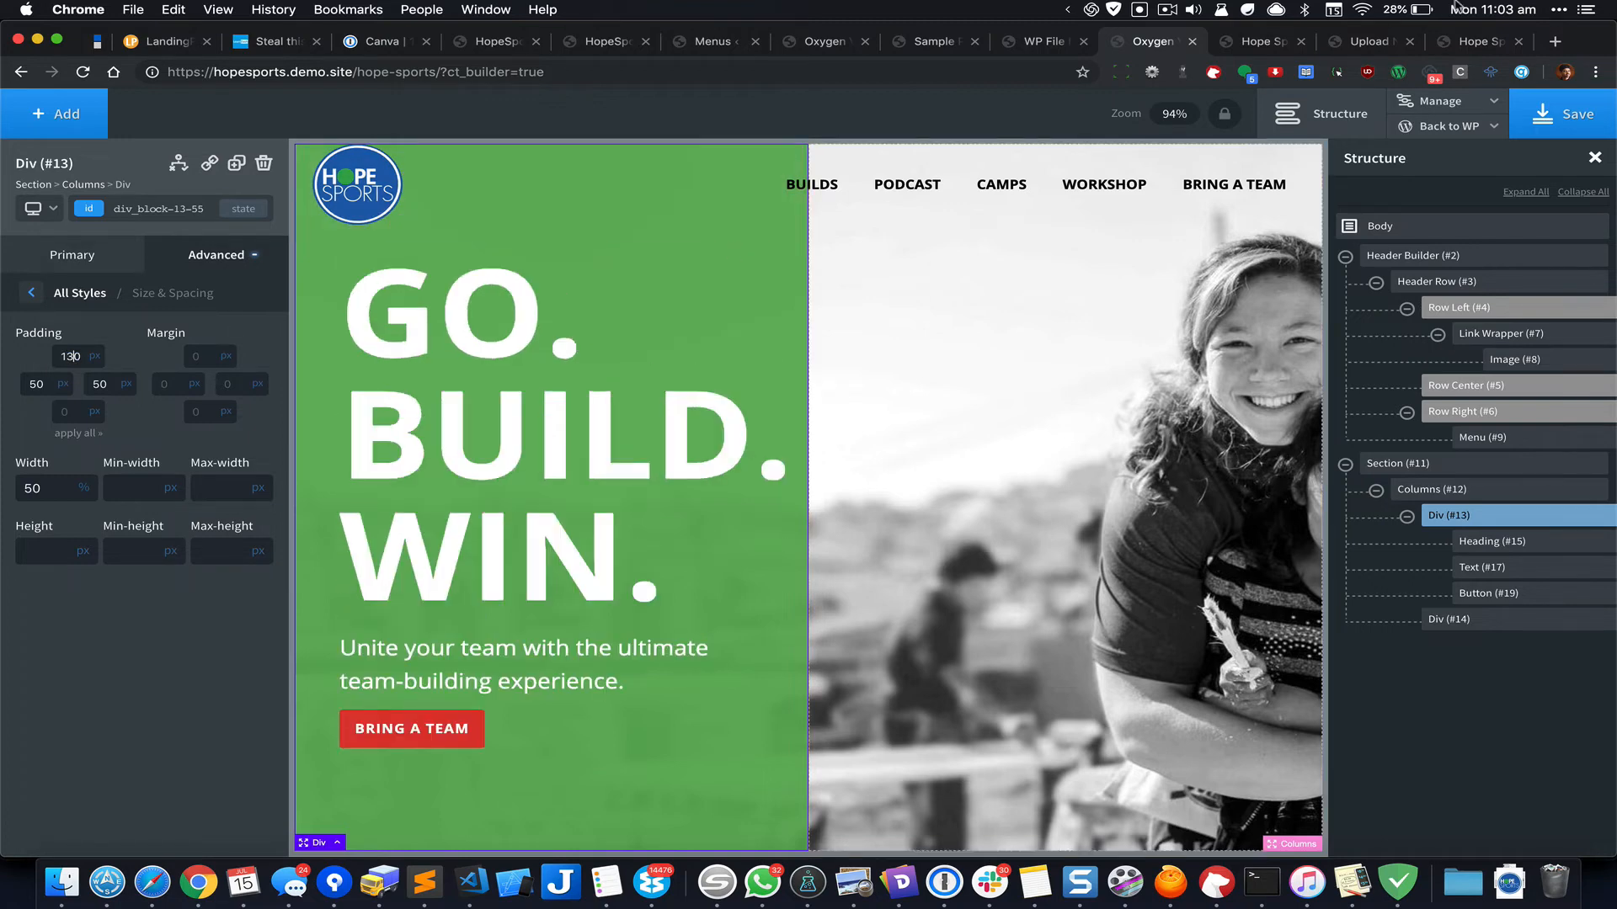
key("super+s")
left_click(1269, 41)
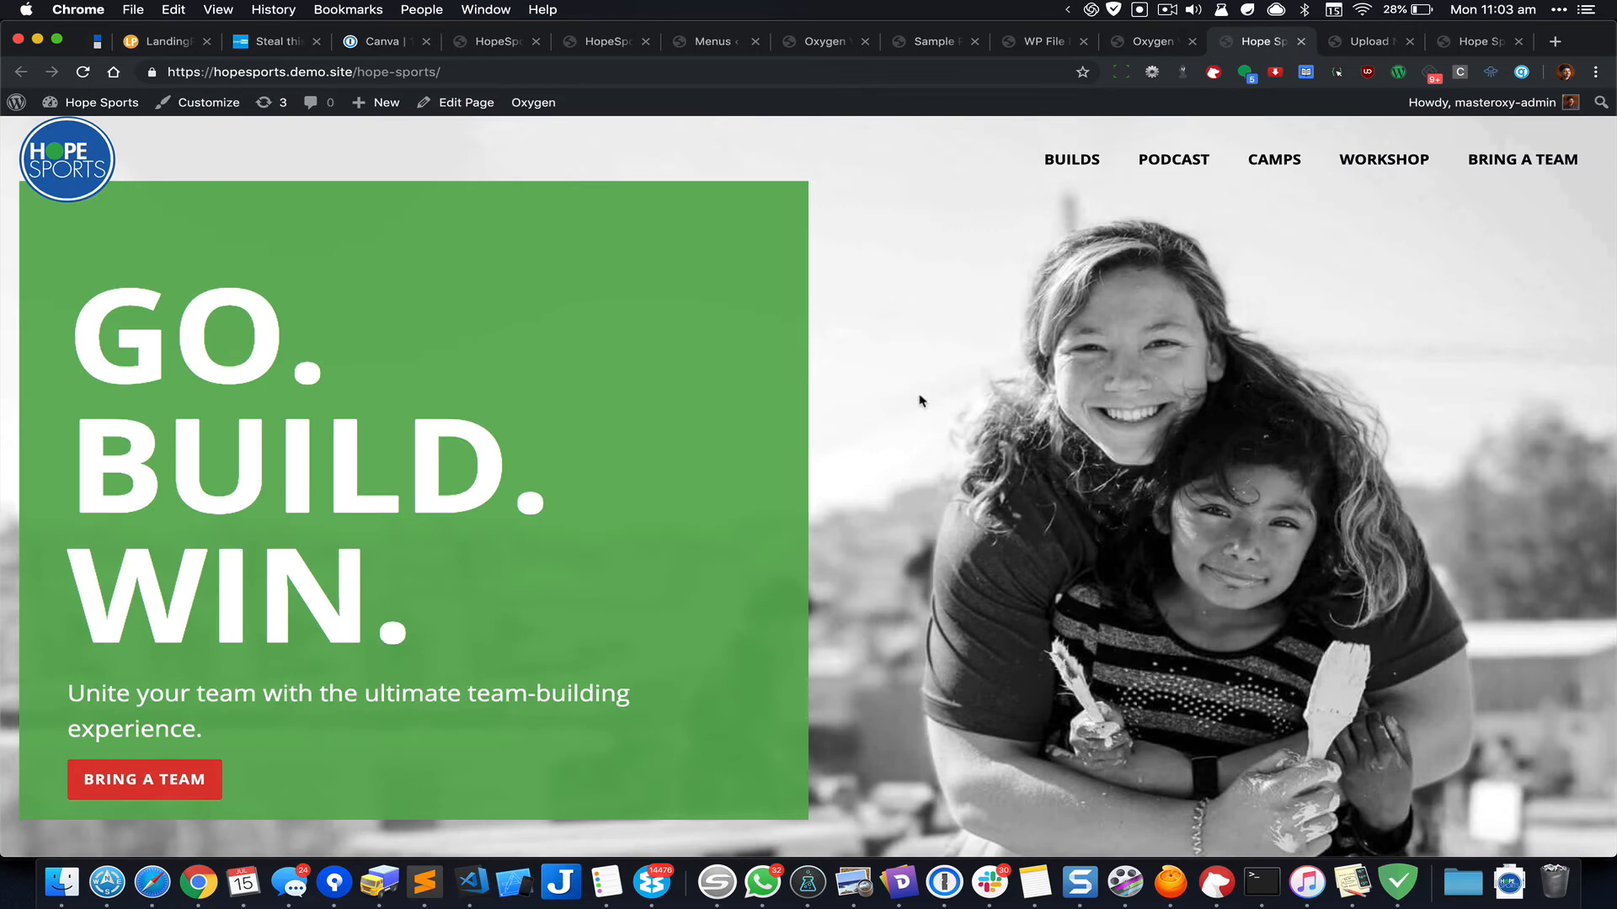
key("super+r")
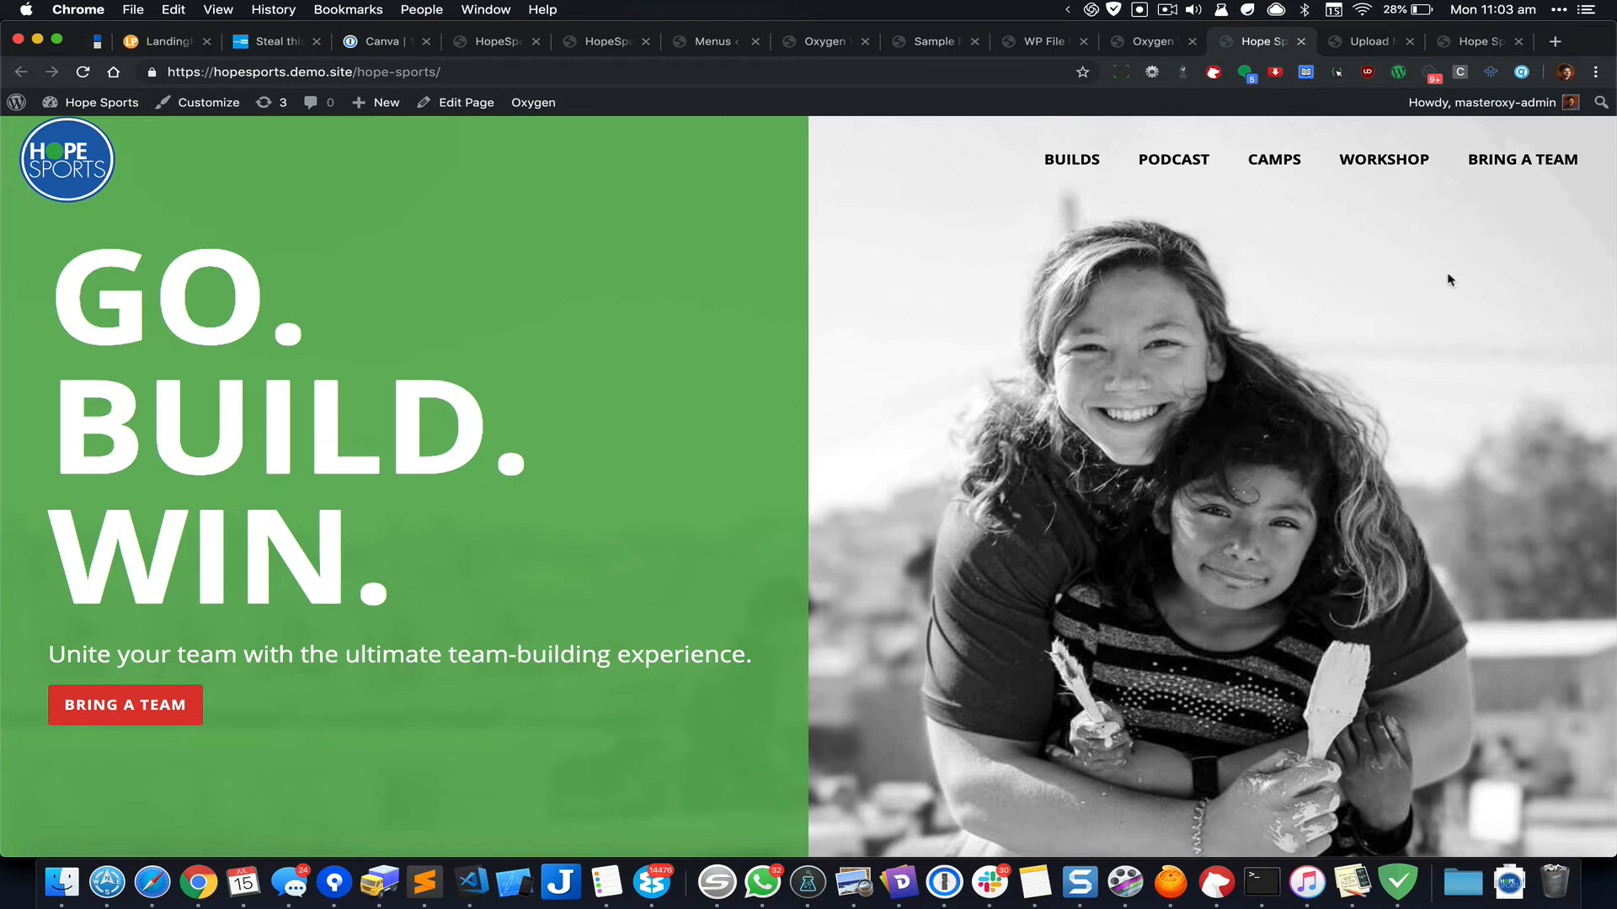
Step: Inspect the Bring a Team menu item's markup, comparing its list item class with the link's styles, and close the developer tools
key("super+shift+c")
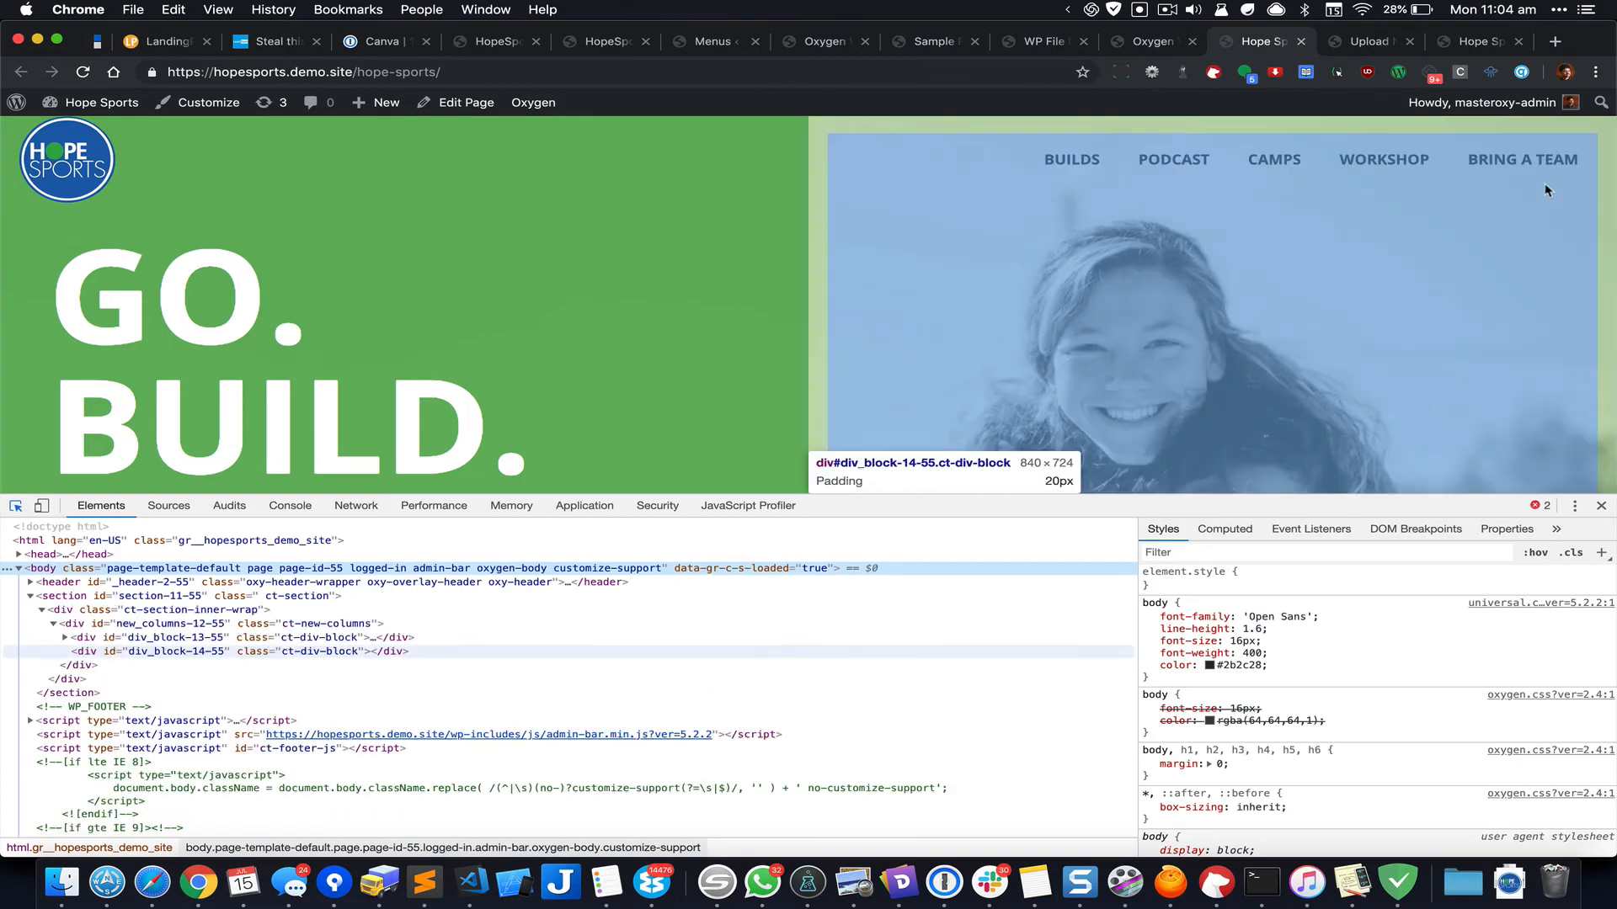
left_click(1531, 161)
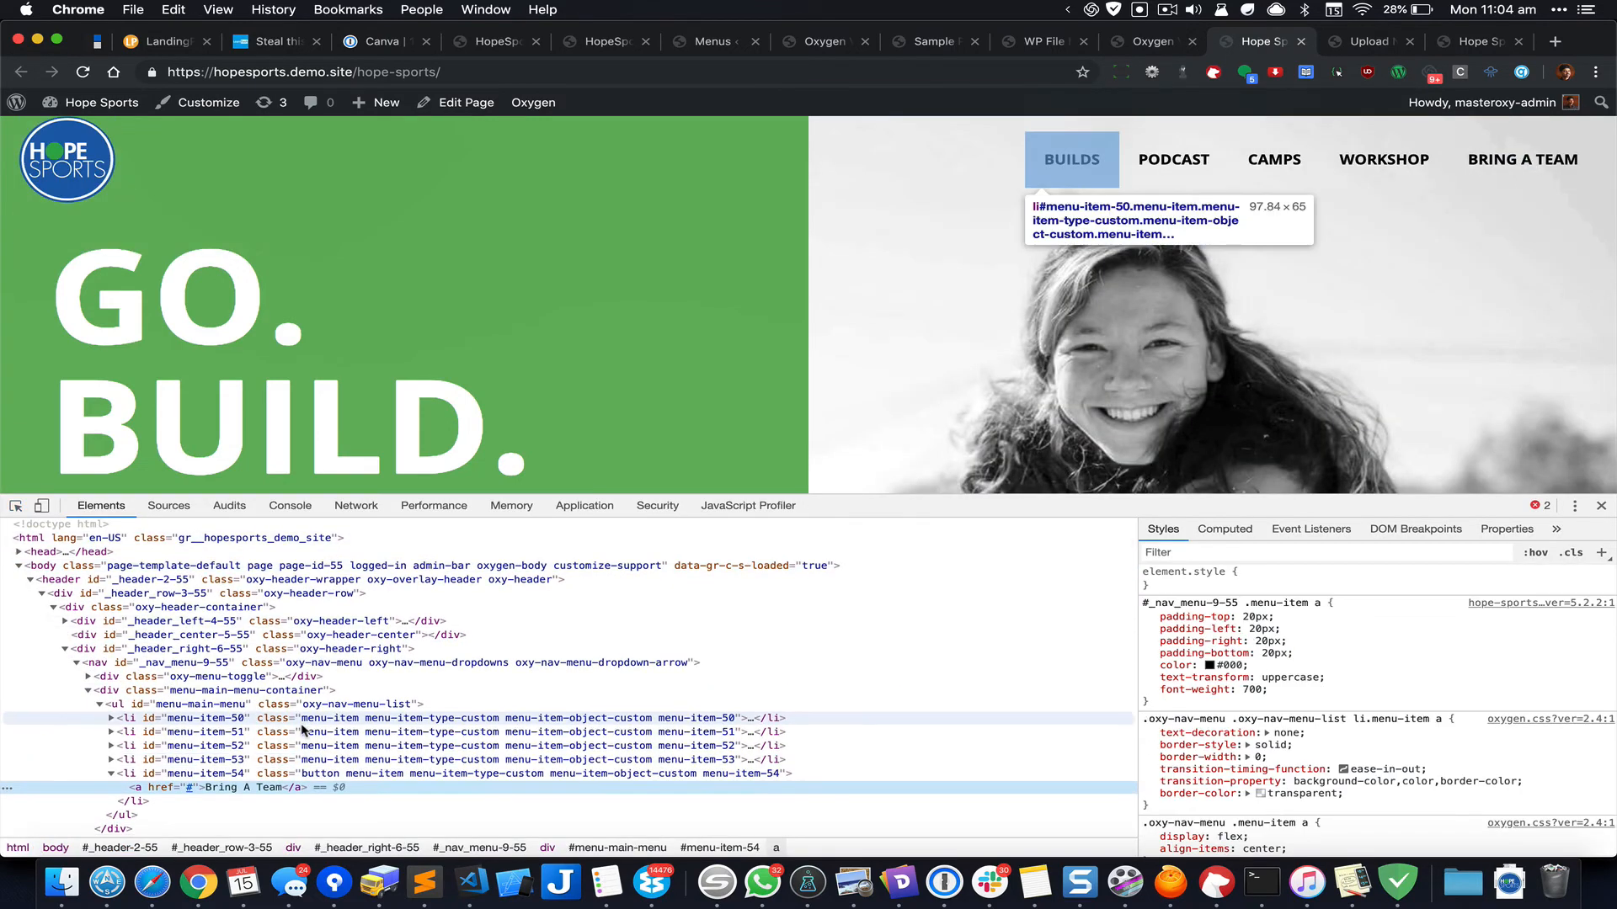
scroll(301, 757, "down", 1)
left_click(299, 755)
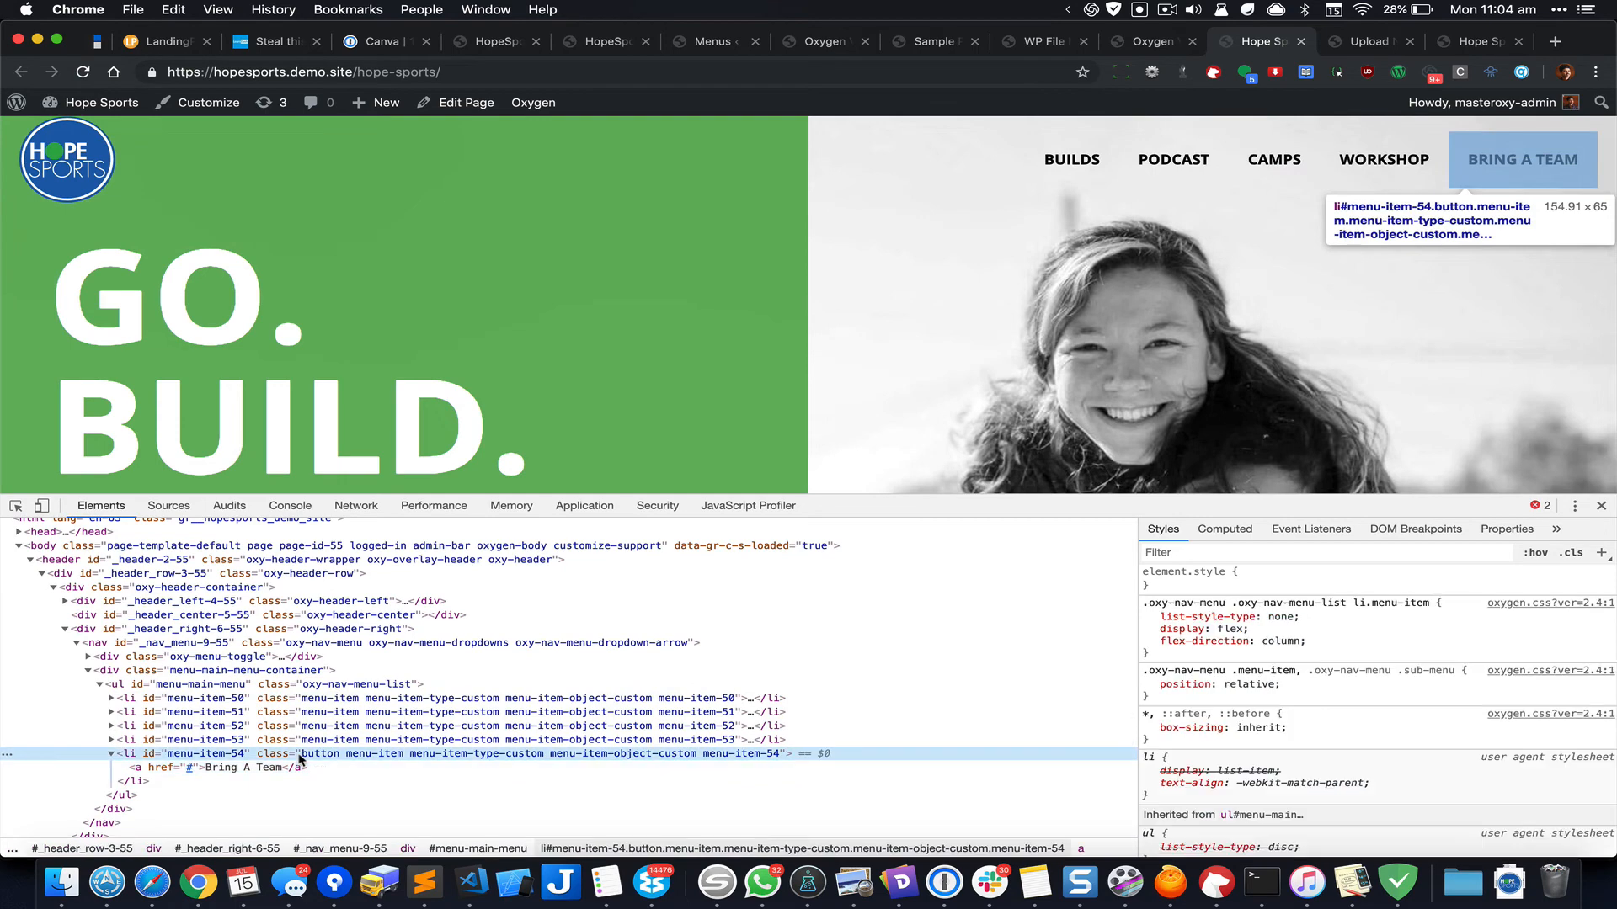
left_click(139, 767)
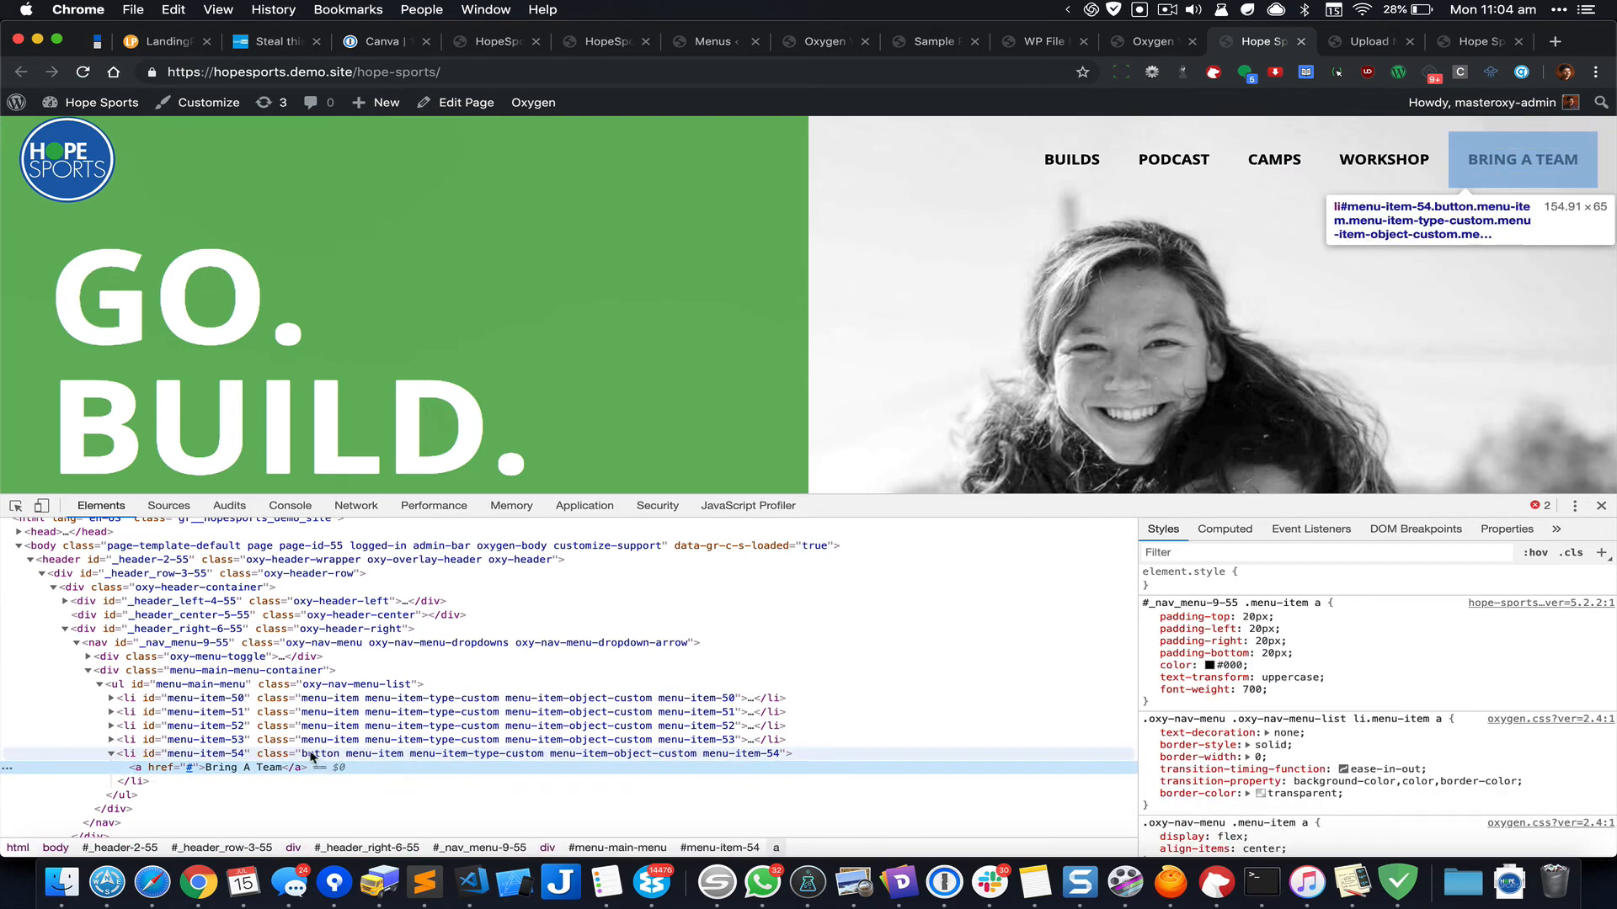
scroll(178, 752, "down", 1)
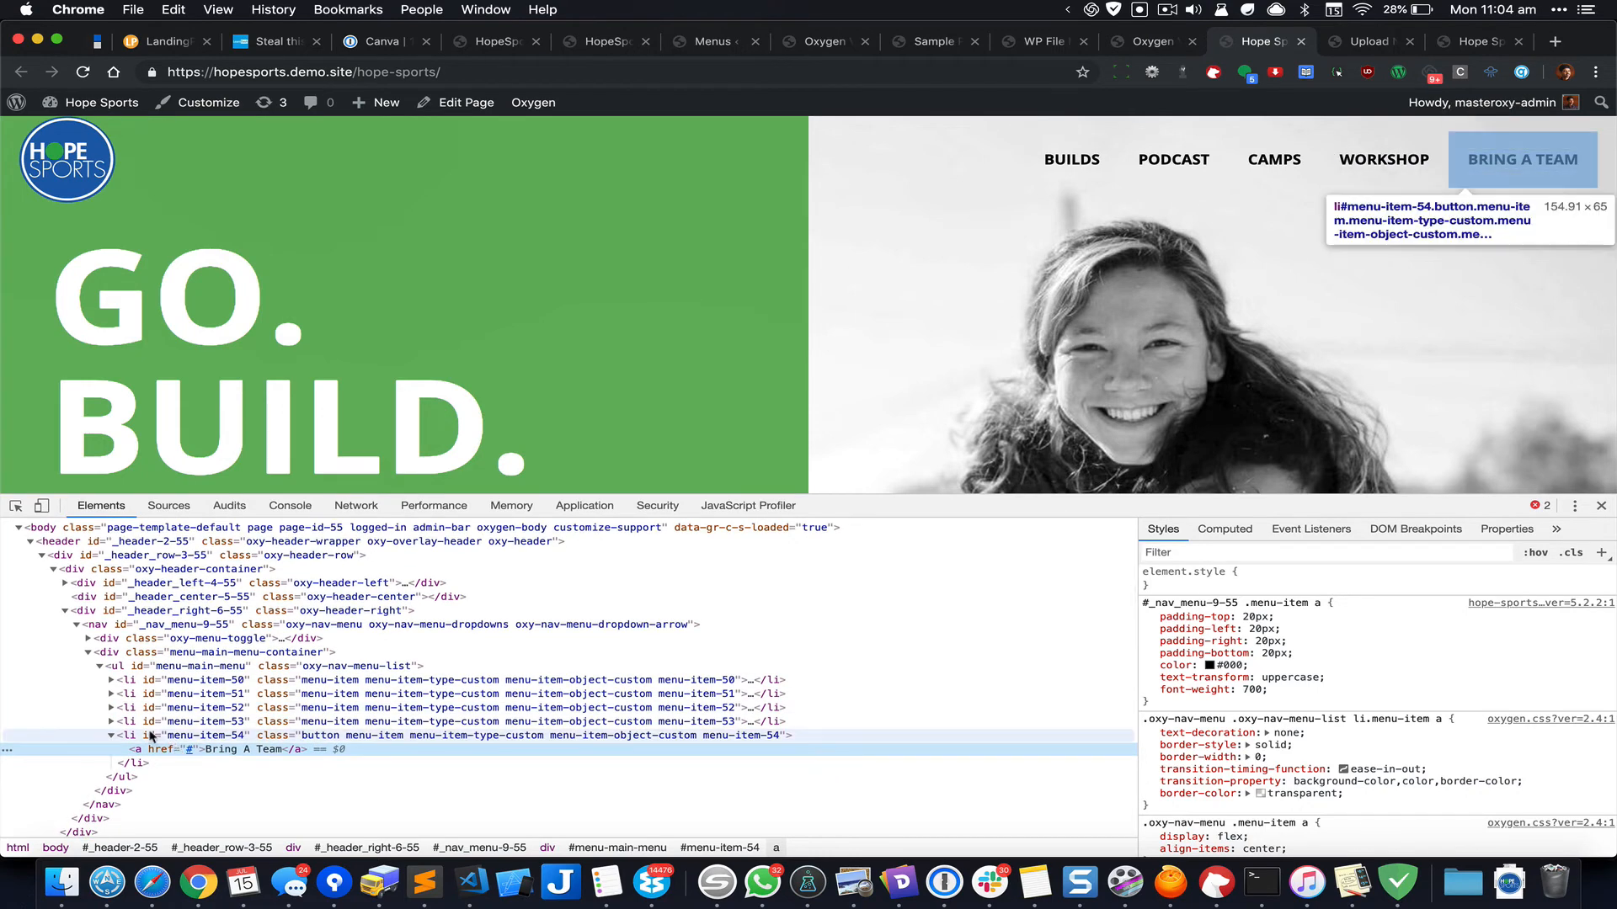
left_click(142, 736)
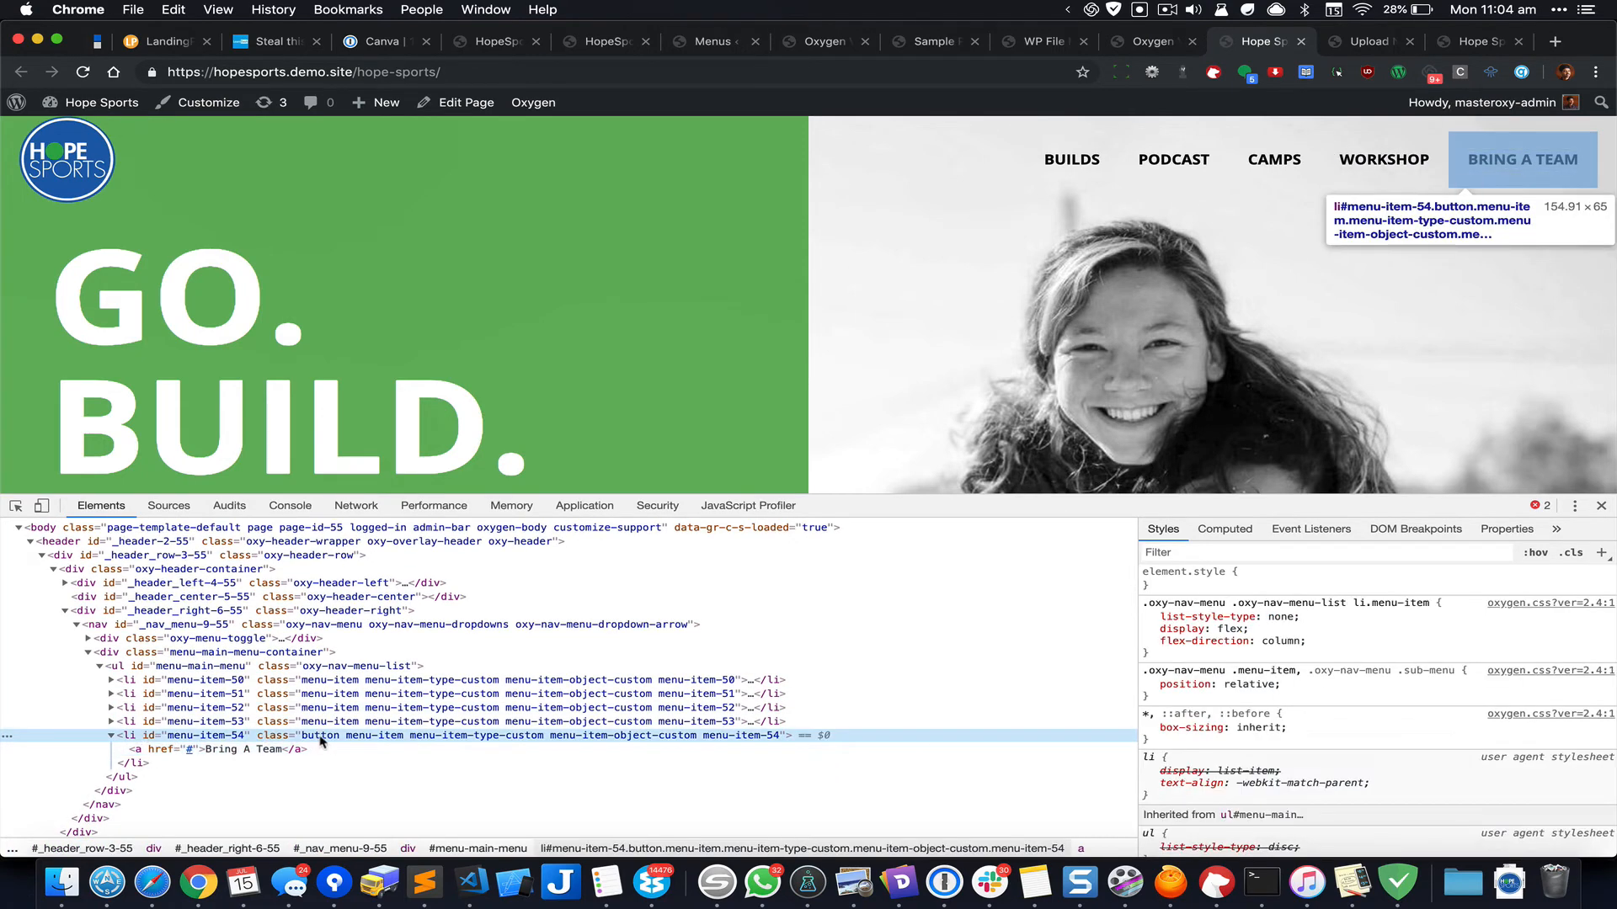
left_click(148, 750)
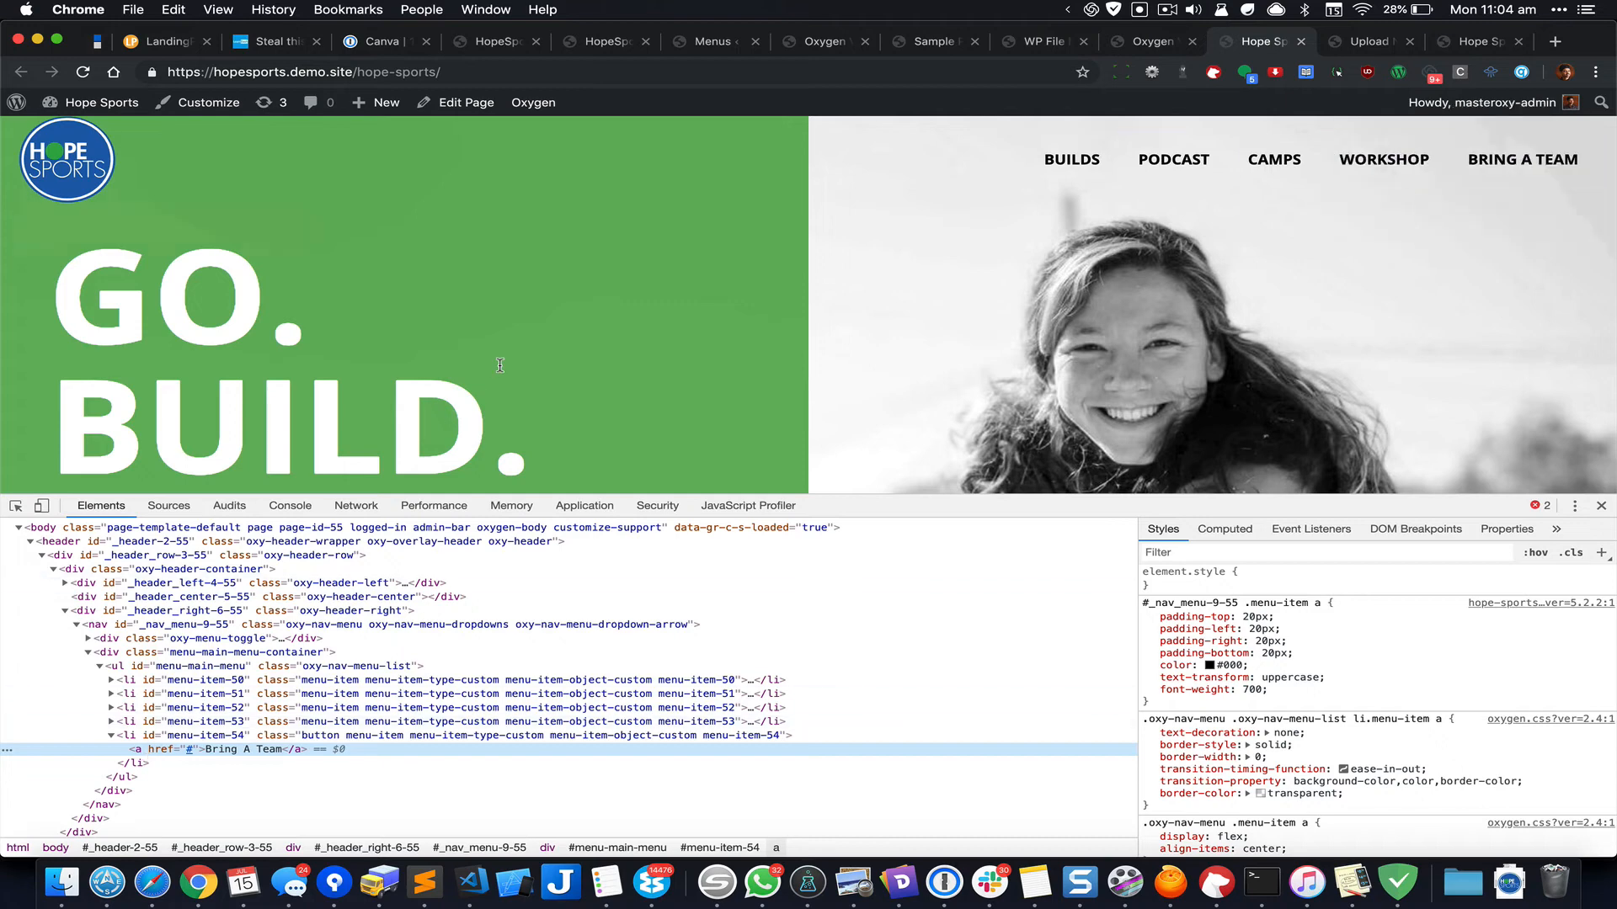
scroll(673, 287, "down", 3)
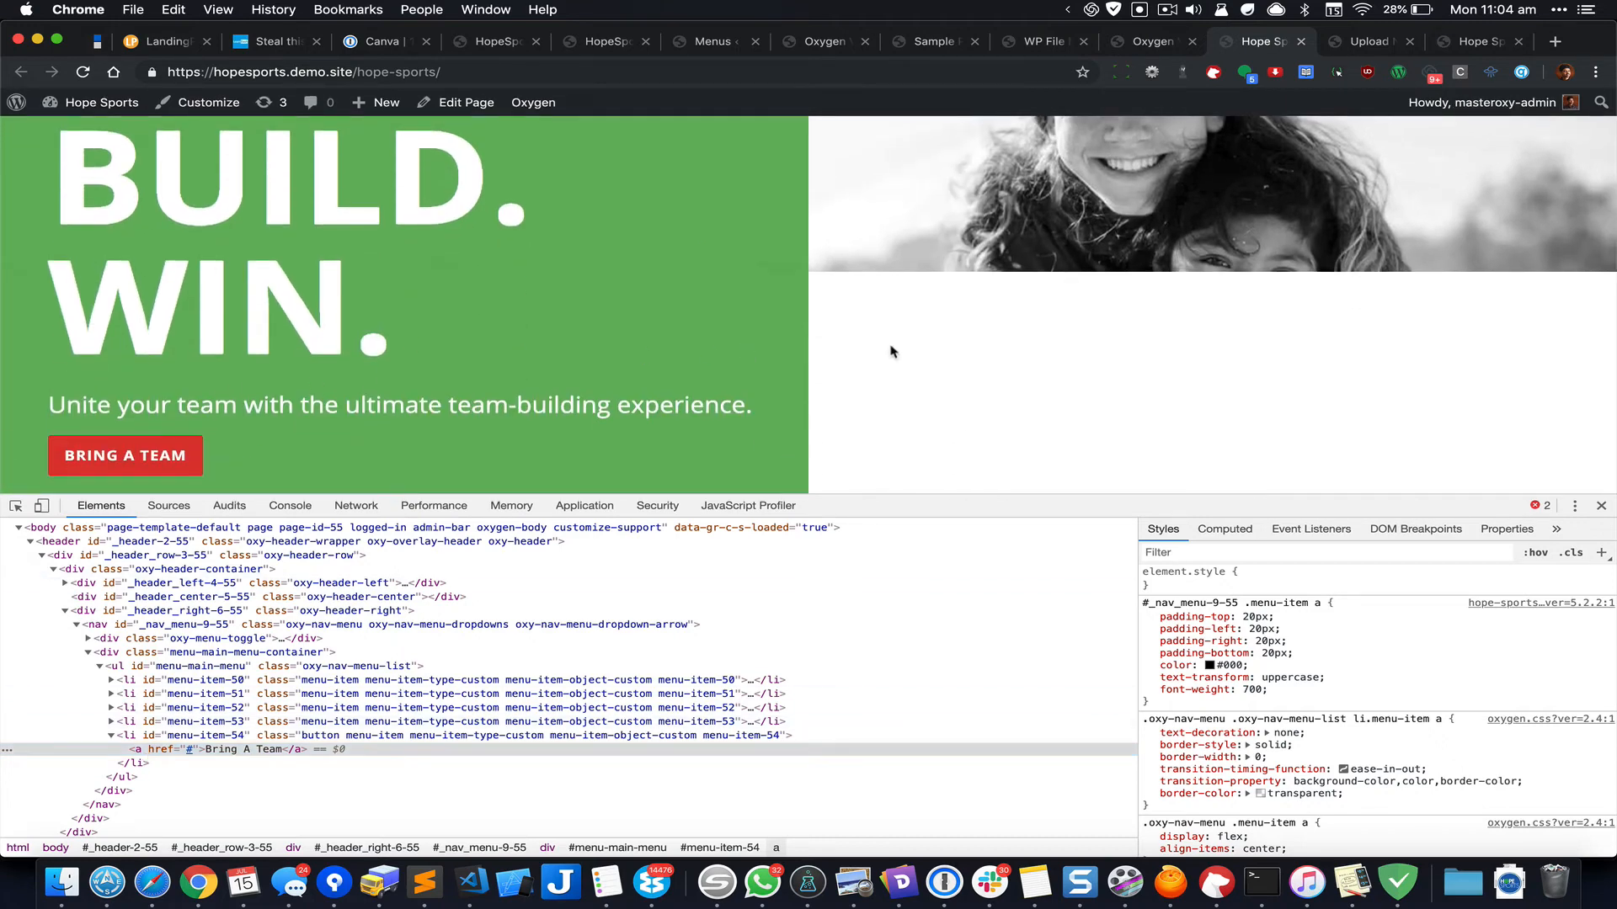
key("super+alt+i")
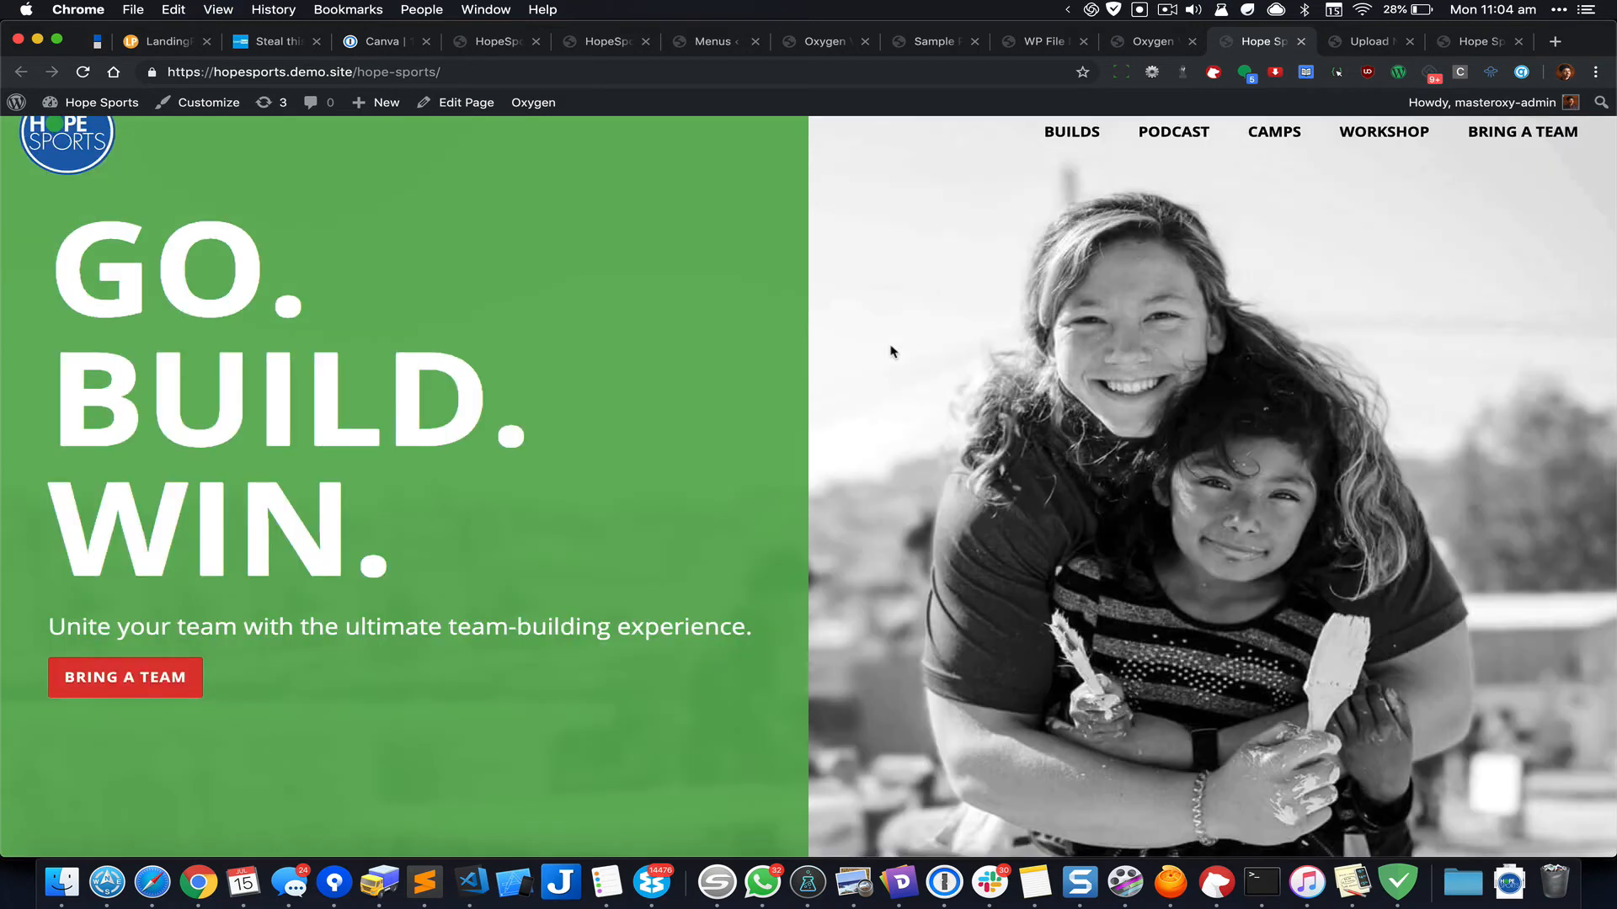
Step: Start CSS Scan on the frontend and examine the CSS of the hero's red Bring a Team button
scroll(941, 346, "up", 1)
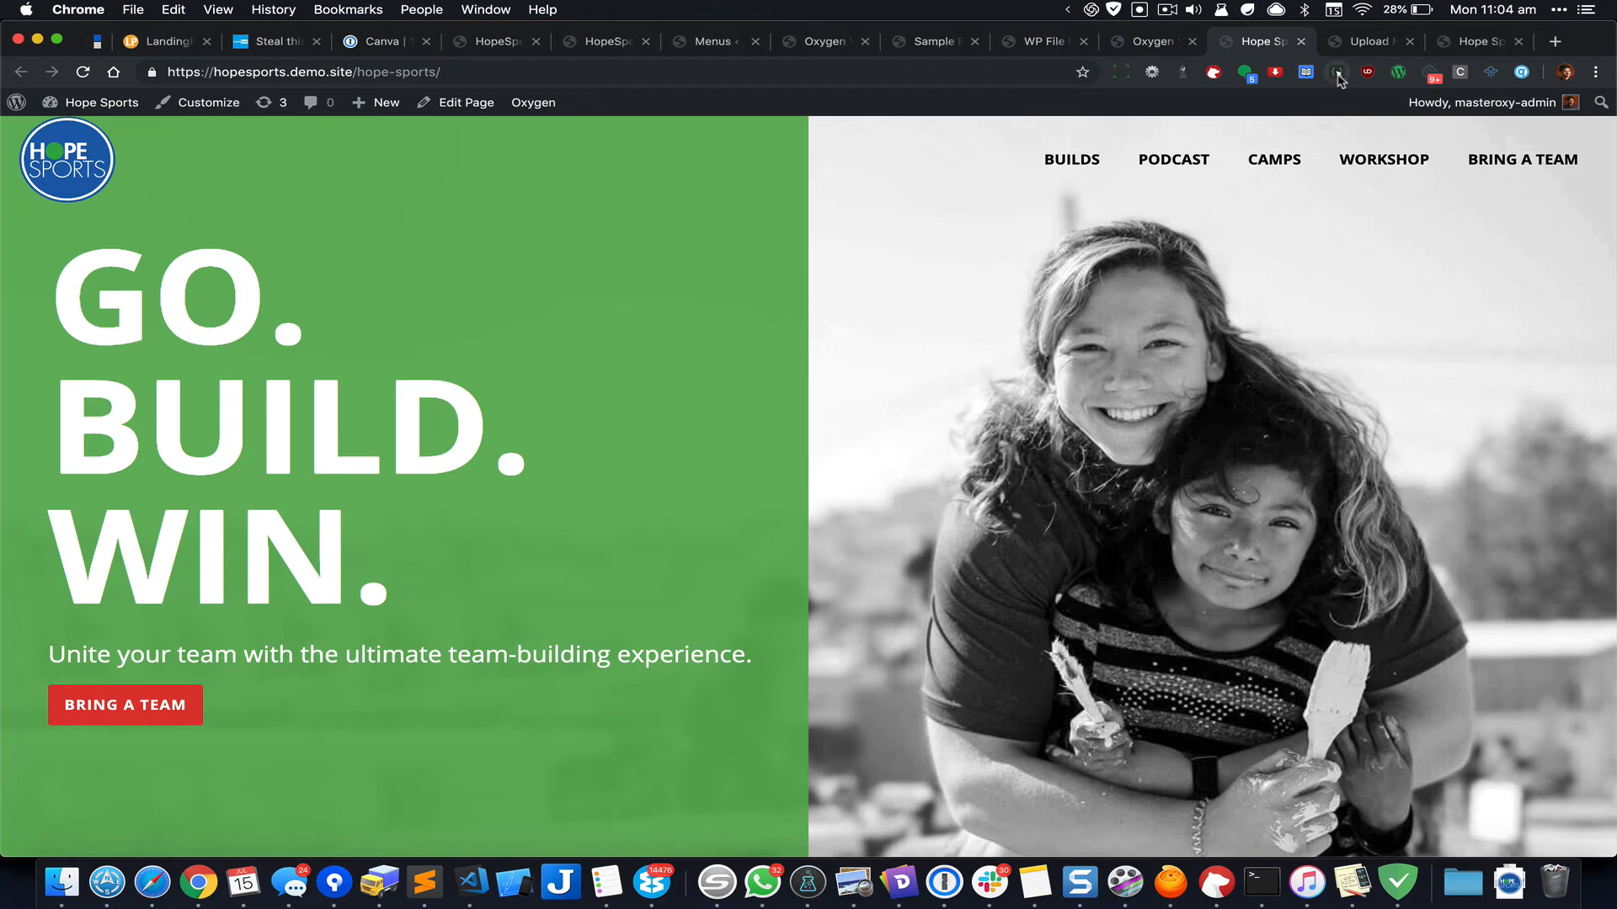
left_click(1339, 74)
mouse_move(168, 697)
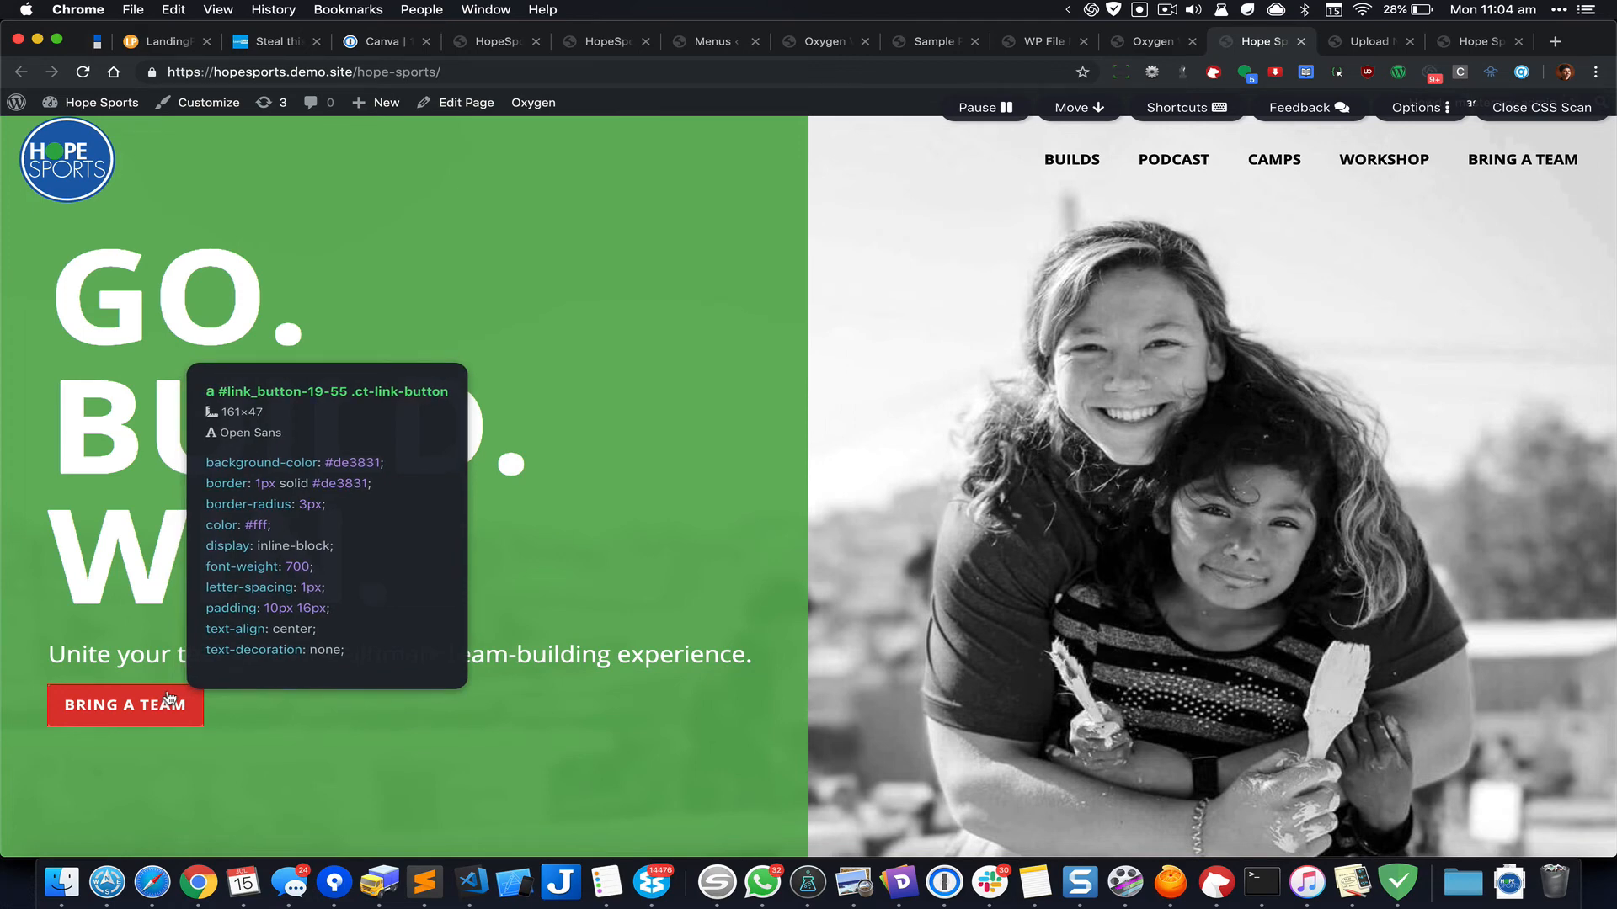
Step: Copy the hero button's CSS with CSS Scan, paste it into a new Sublime Text file and remove the indentation from all lines
left_click(169, 697)
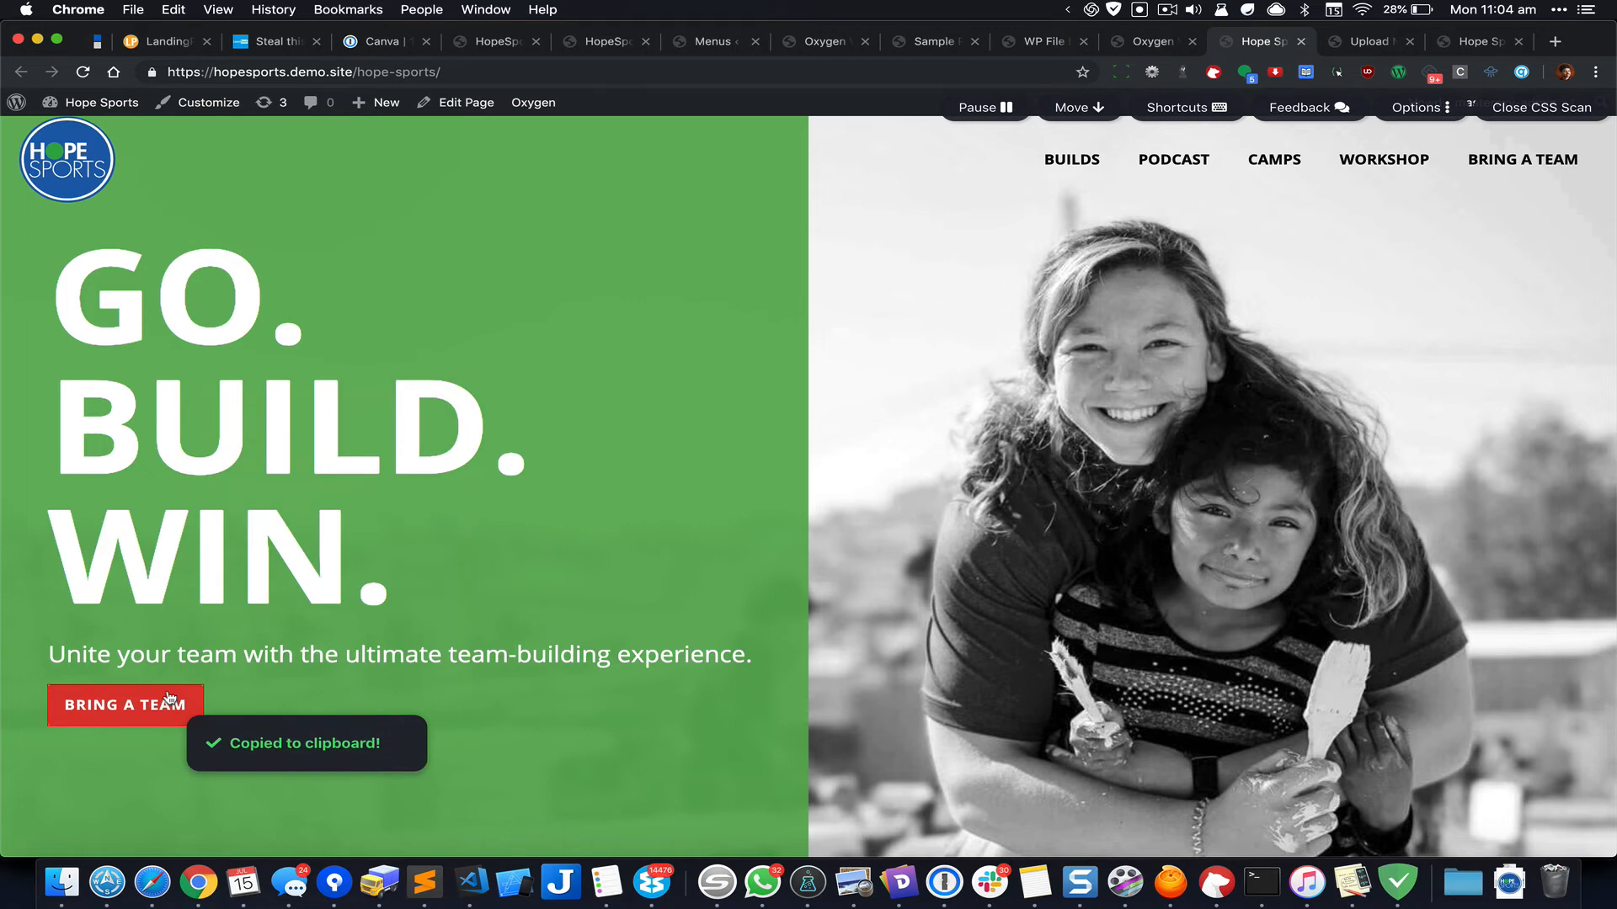
key("super+Tab")
key("super+Tab")
key("super+Tab")
key("super+Tab")
key("super+Tab")
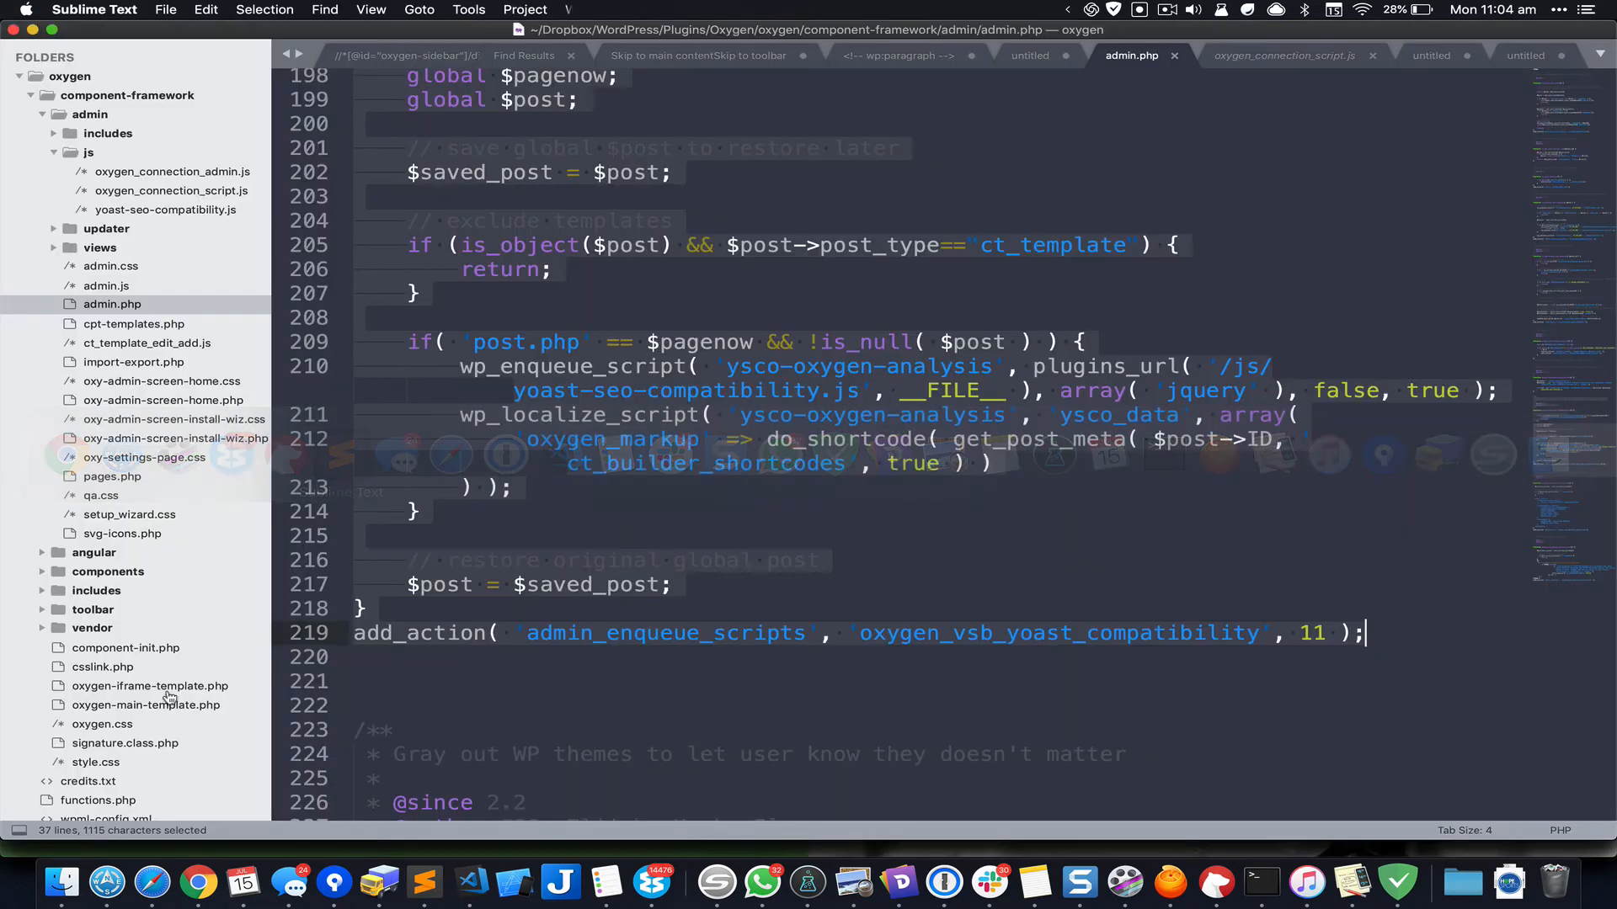
key("super+n")
key("super+v")
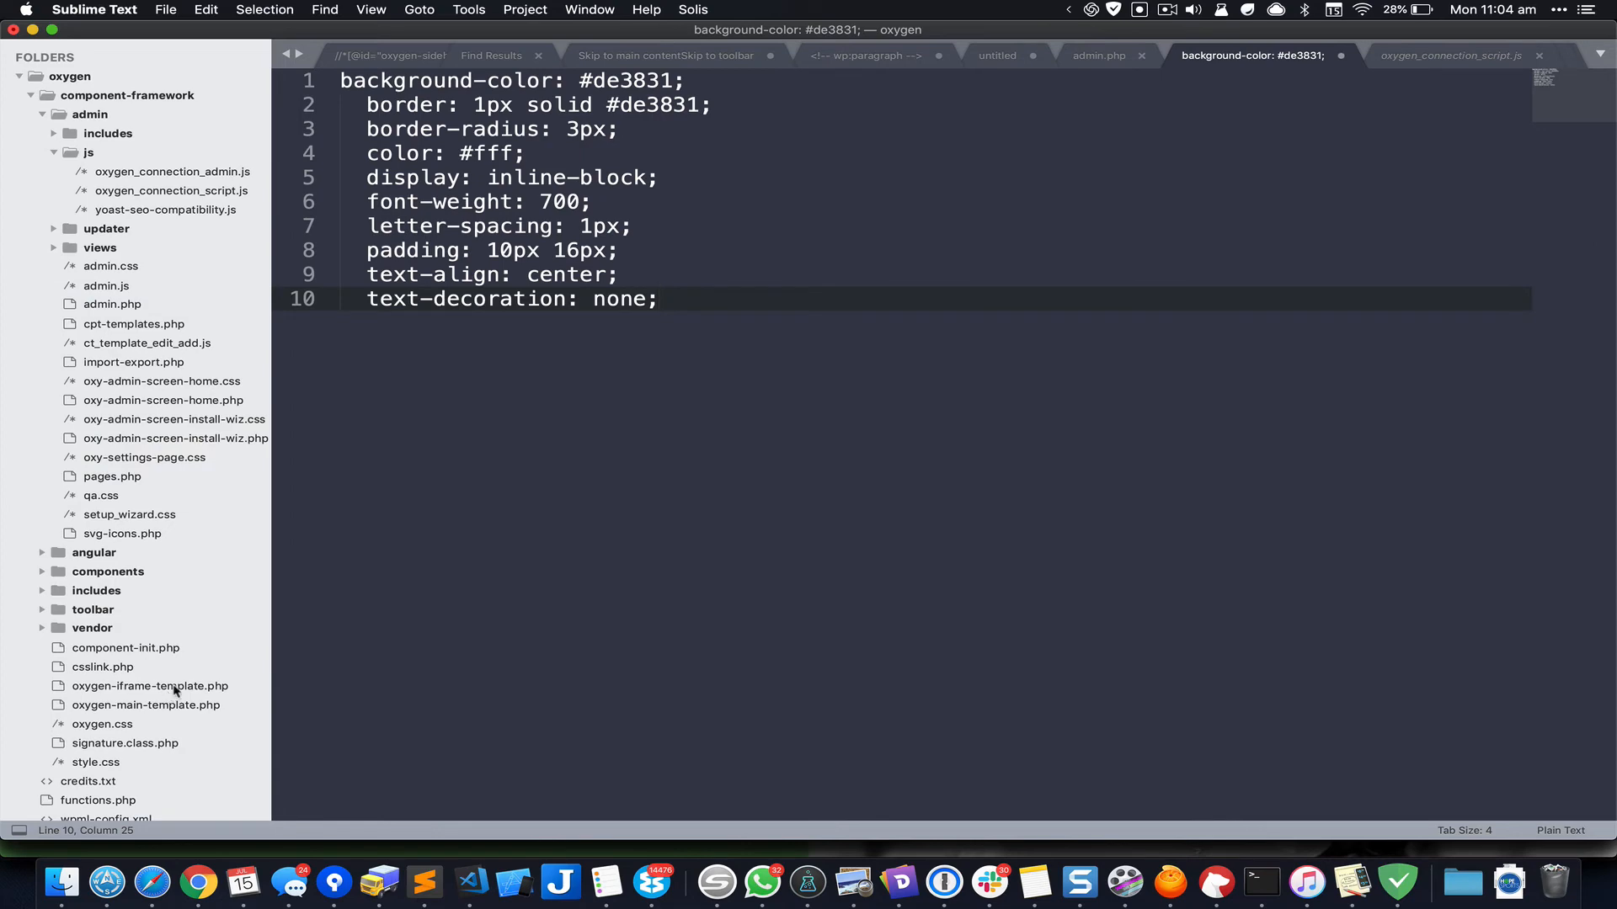
key("super+a")
key("super+bracketleft")
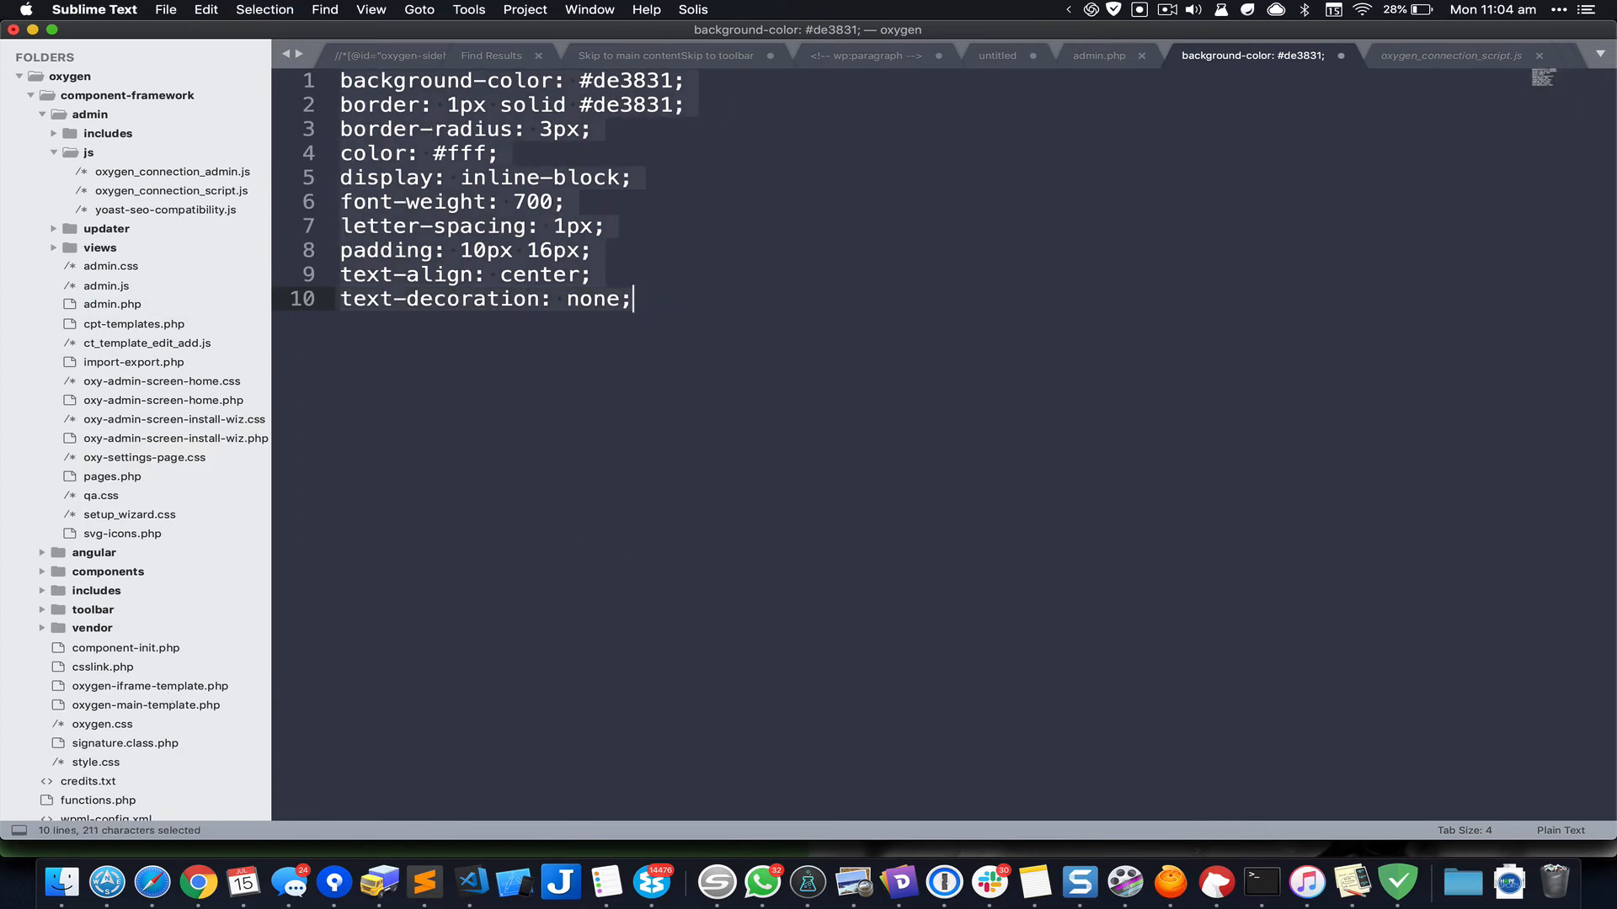
Step: Return to the Oxygen builder in Chrome and open the management of its stylesheets
key("super+Tab")
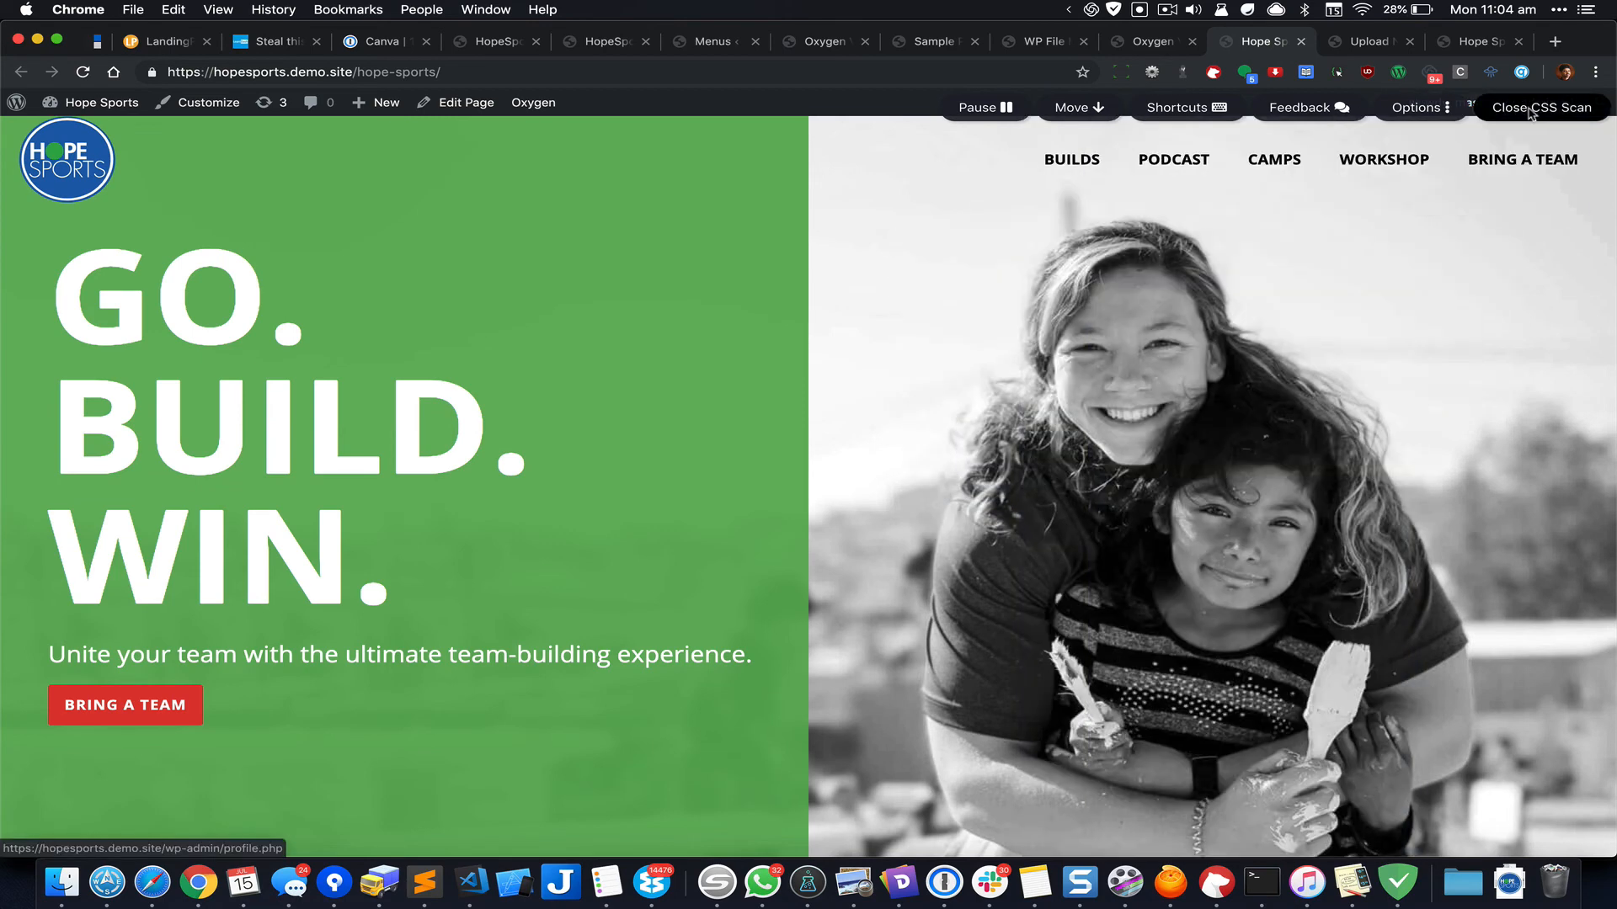
left_click(1151, 42)
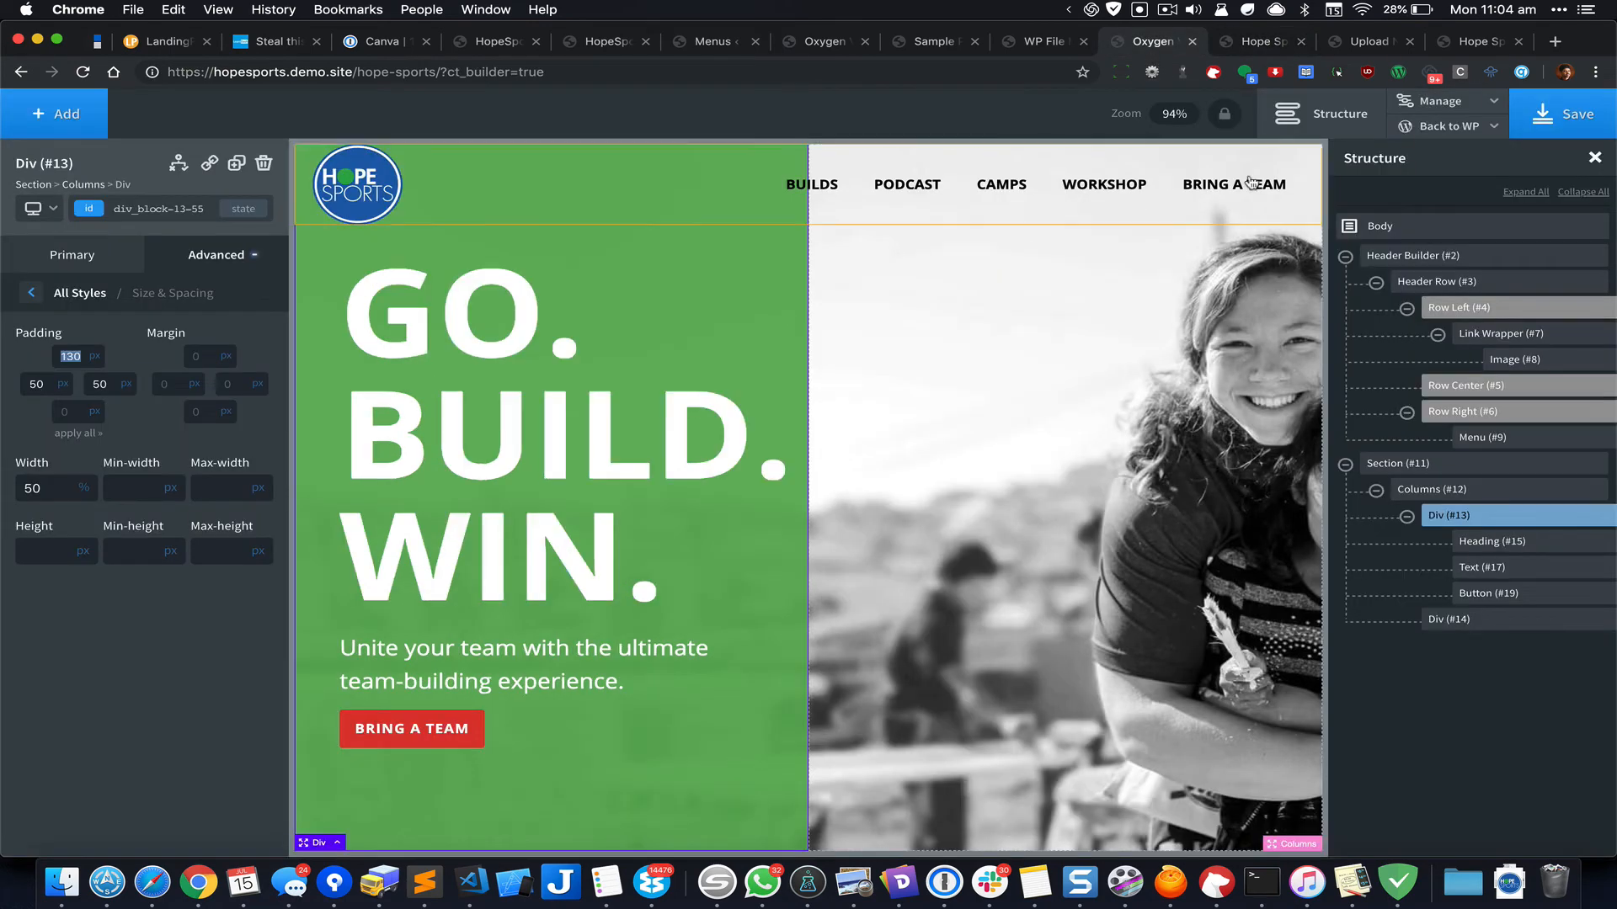
left_click(1458, 127)
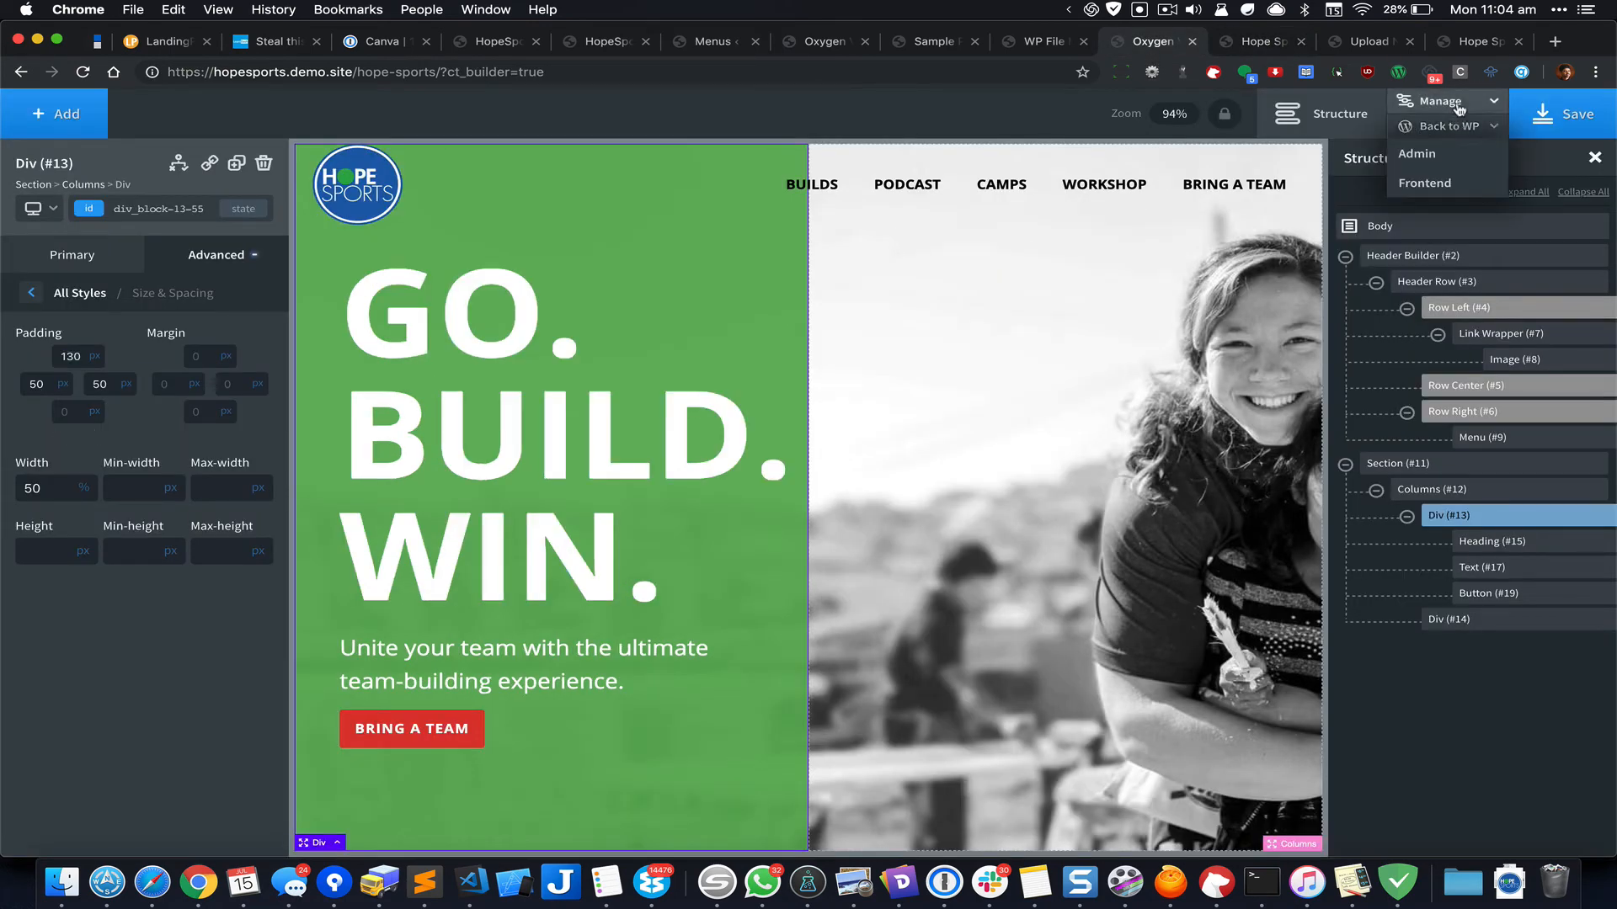
left_click(1441, 101)
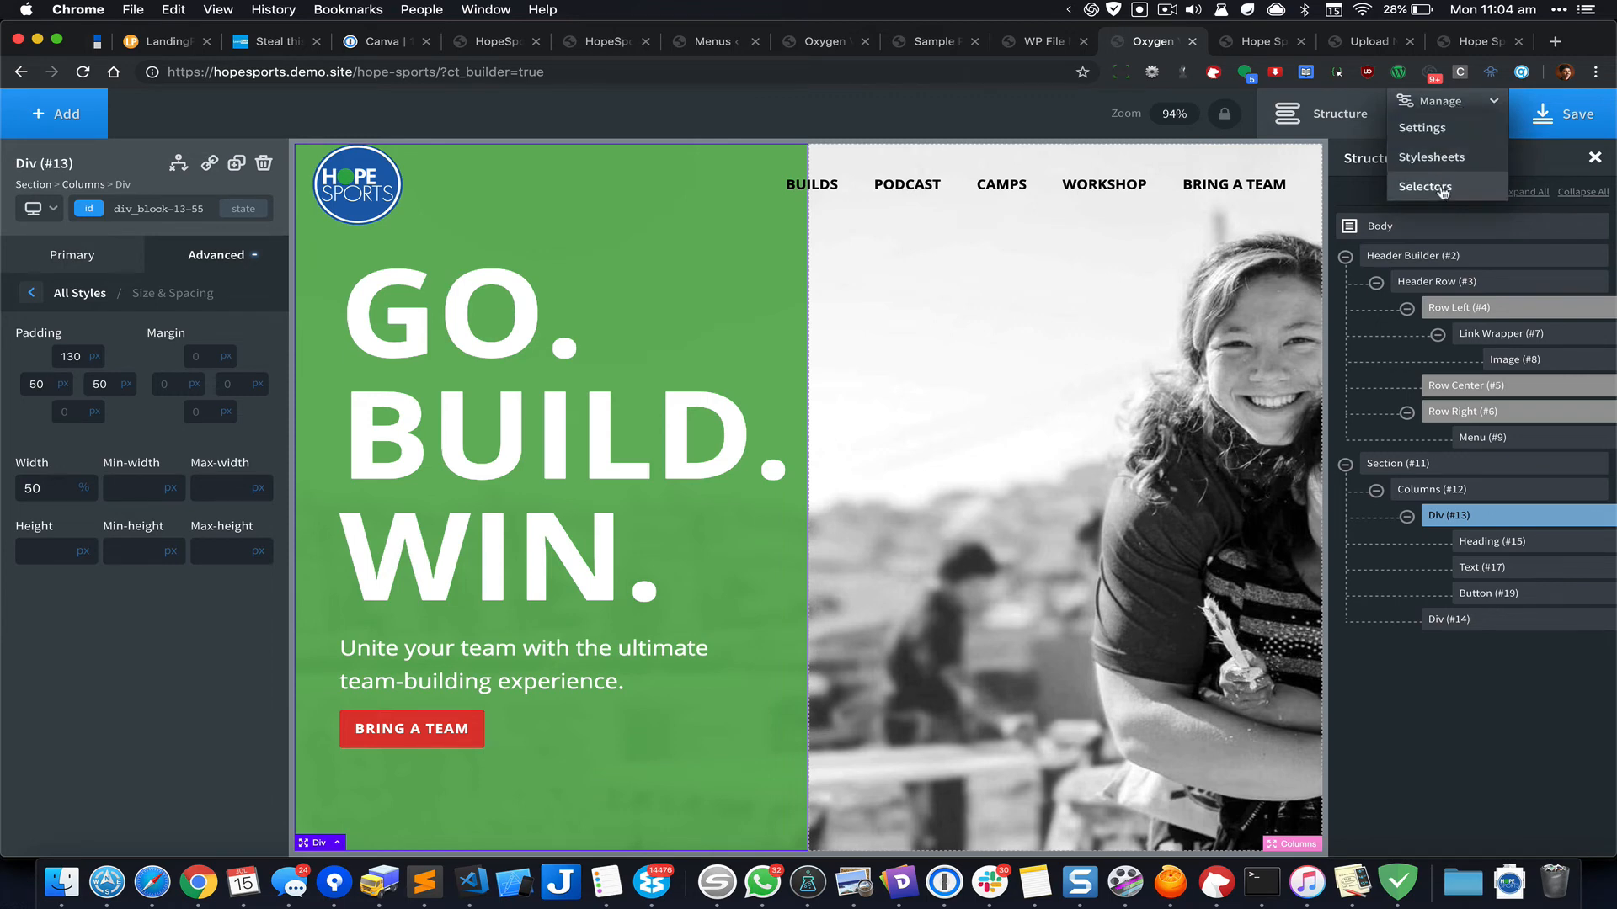
left_click(1443, 168)
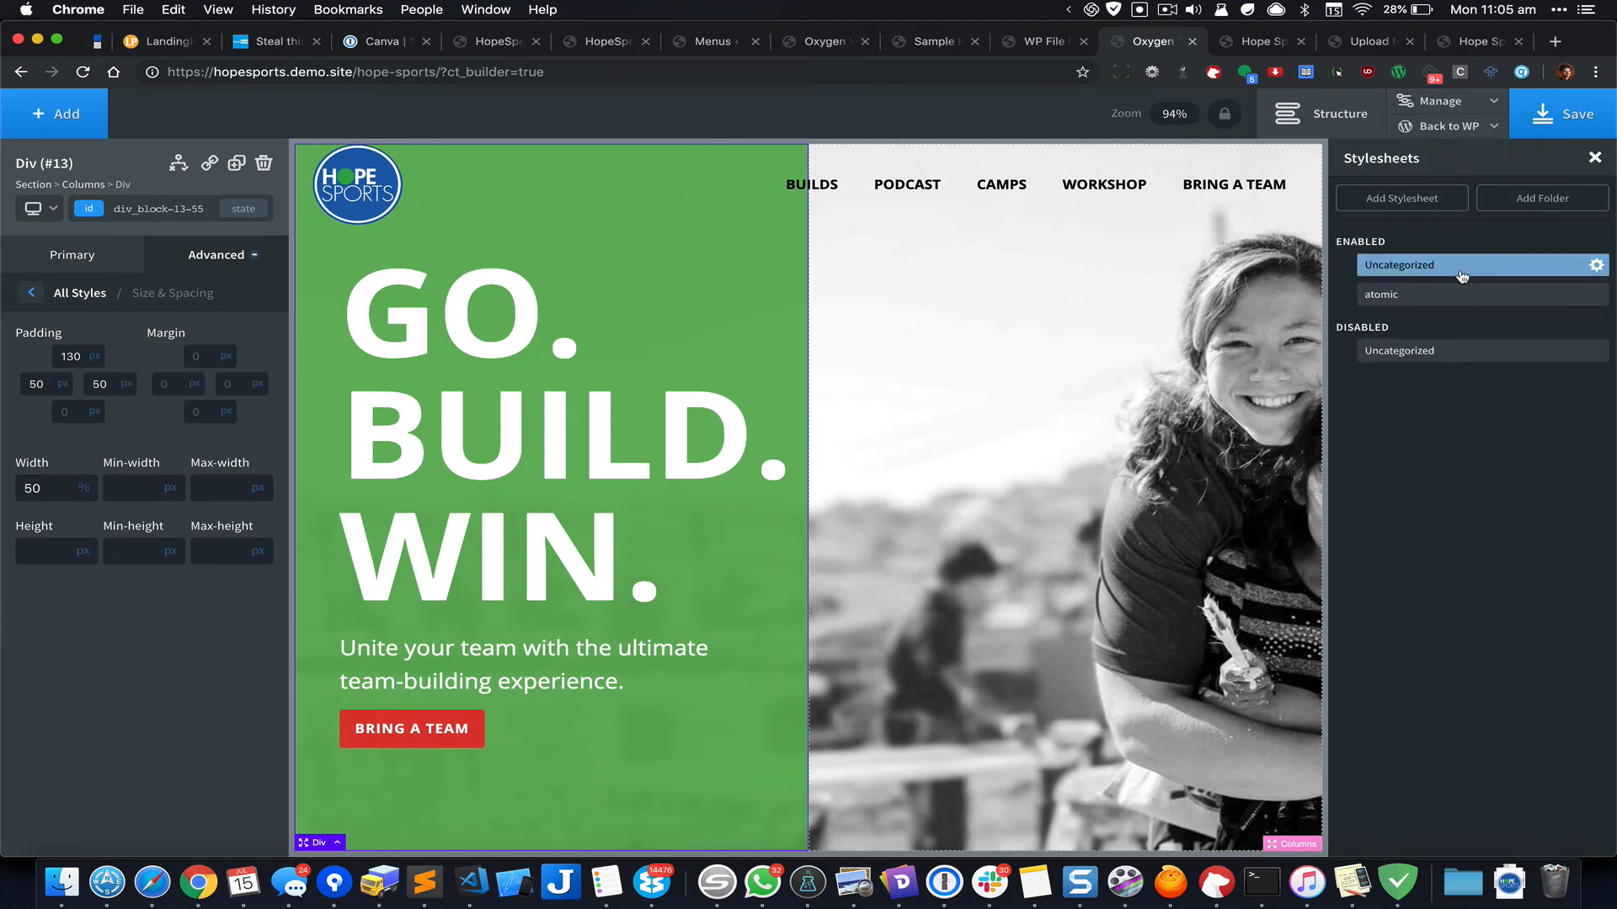
left_click(1444, 199)
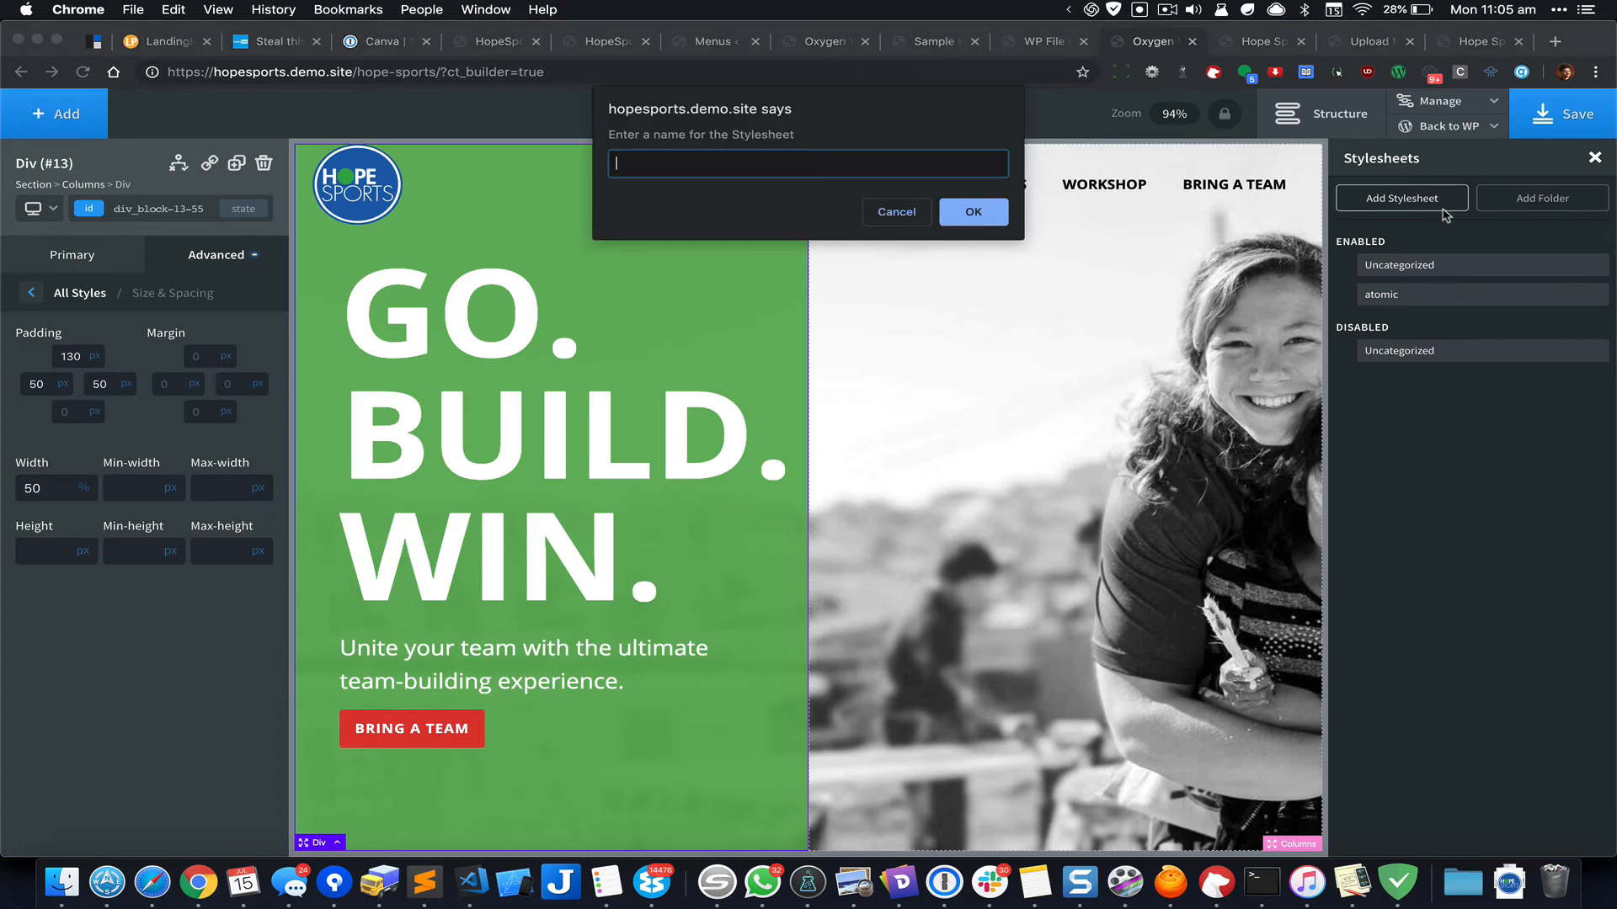
type("hopesports")
left_click(992, 221)
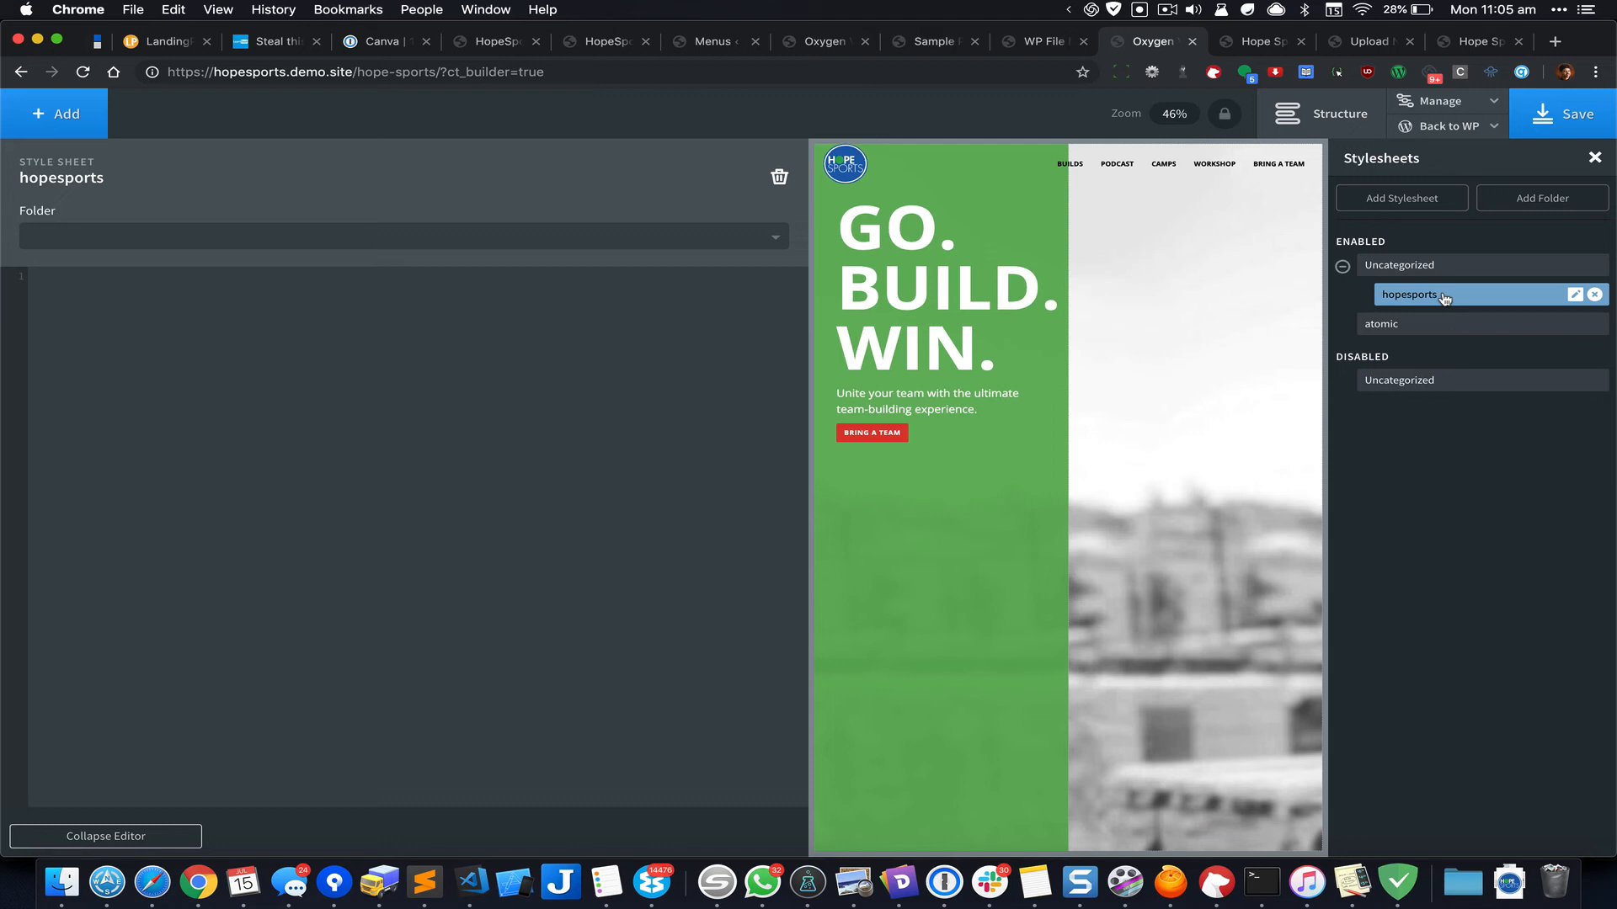
left_click(1595, 295)
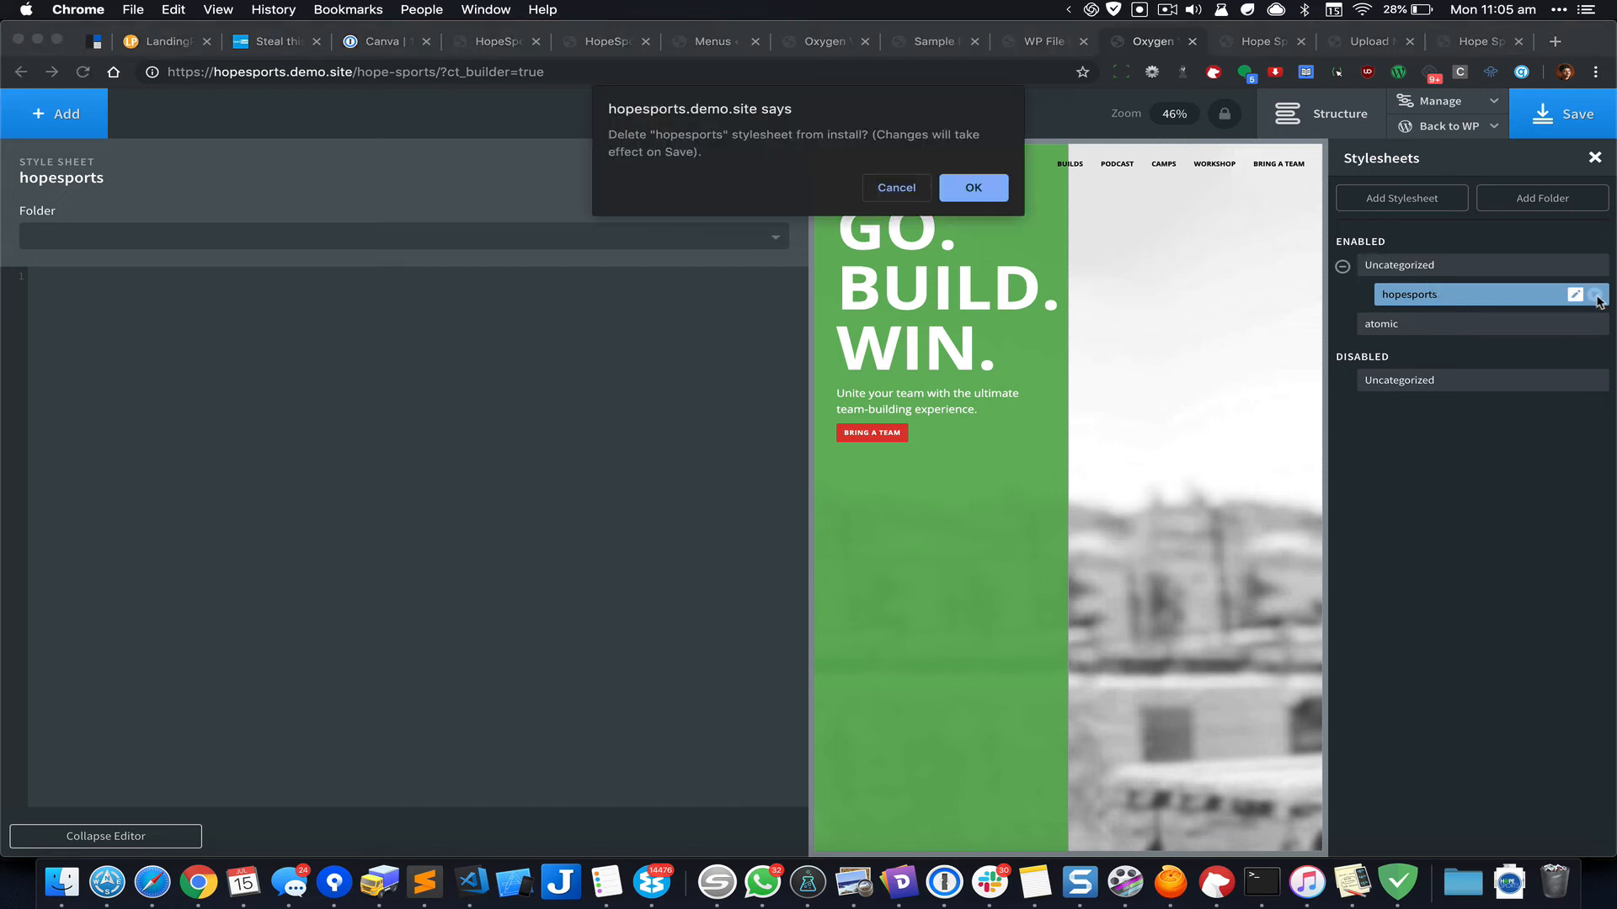
left_click(1002, 197)
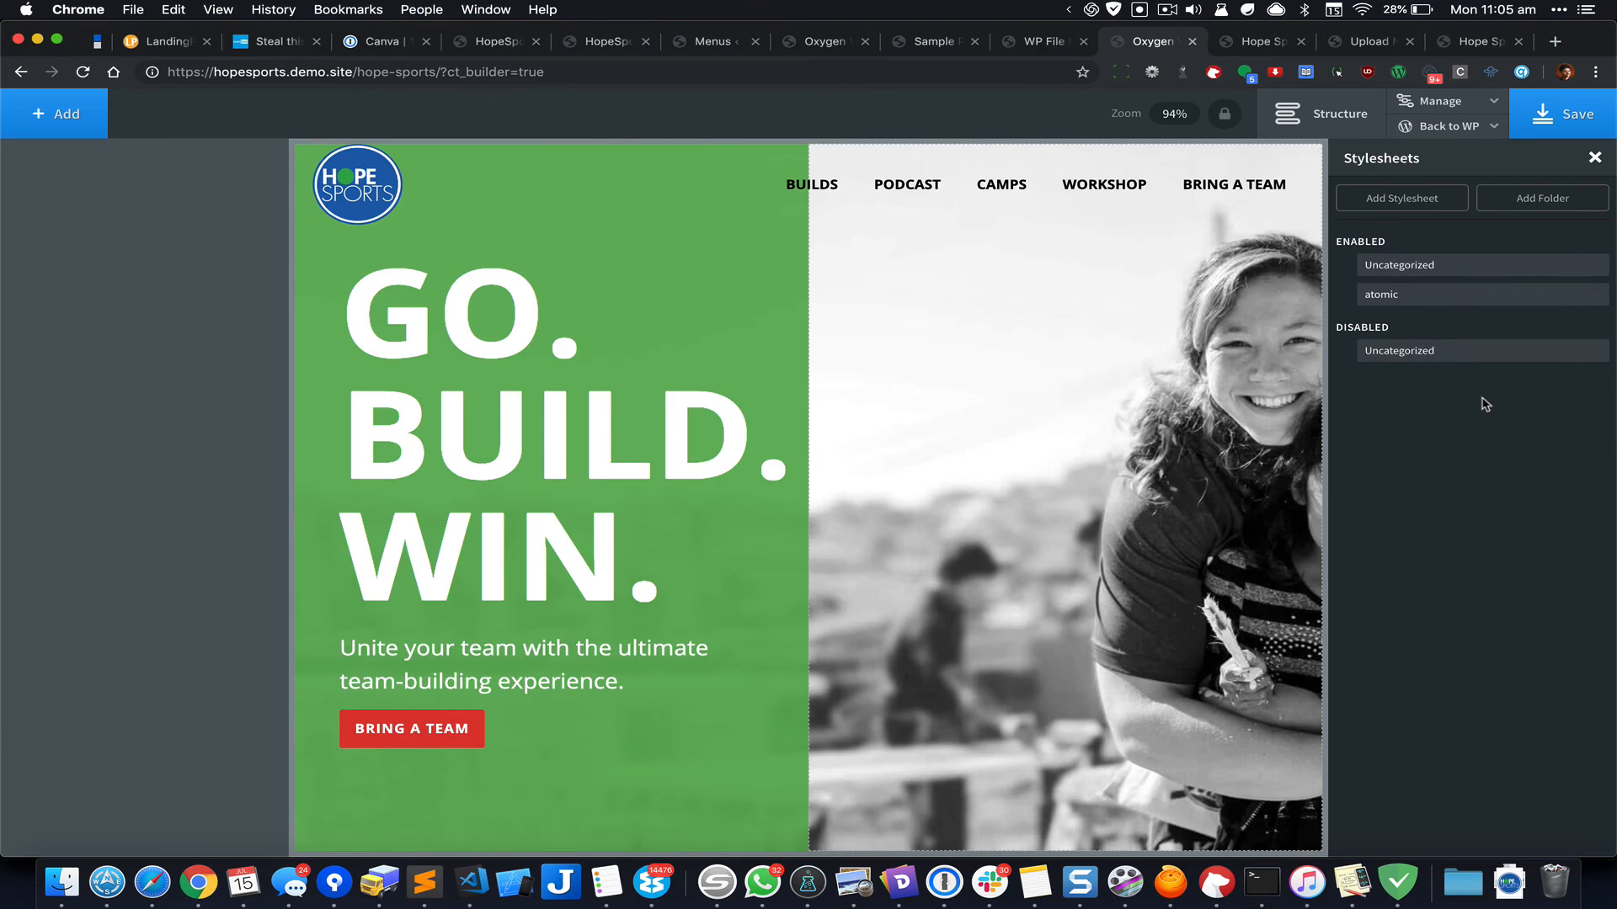
Step: Create a stylesheet folder named hopesports and add a stylesheet named main inside it
left_click(1529, 202)
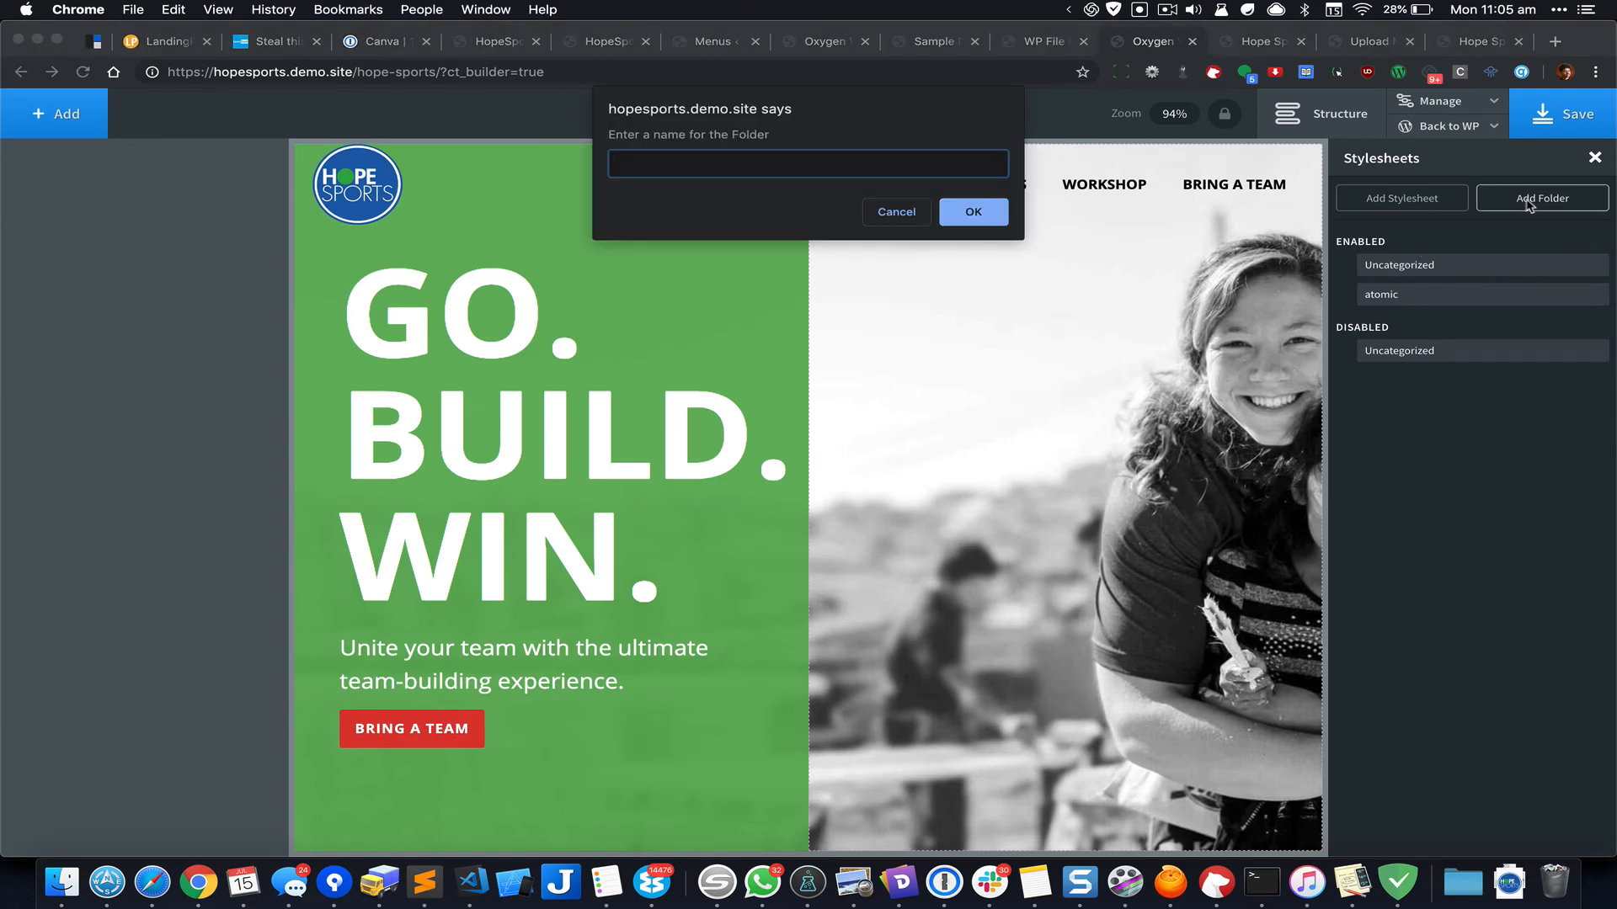
type("hopesports")
left_click(974, 213)
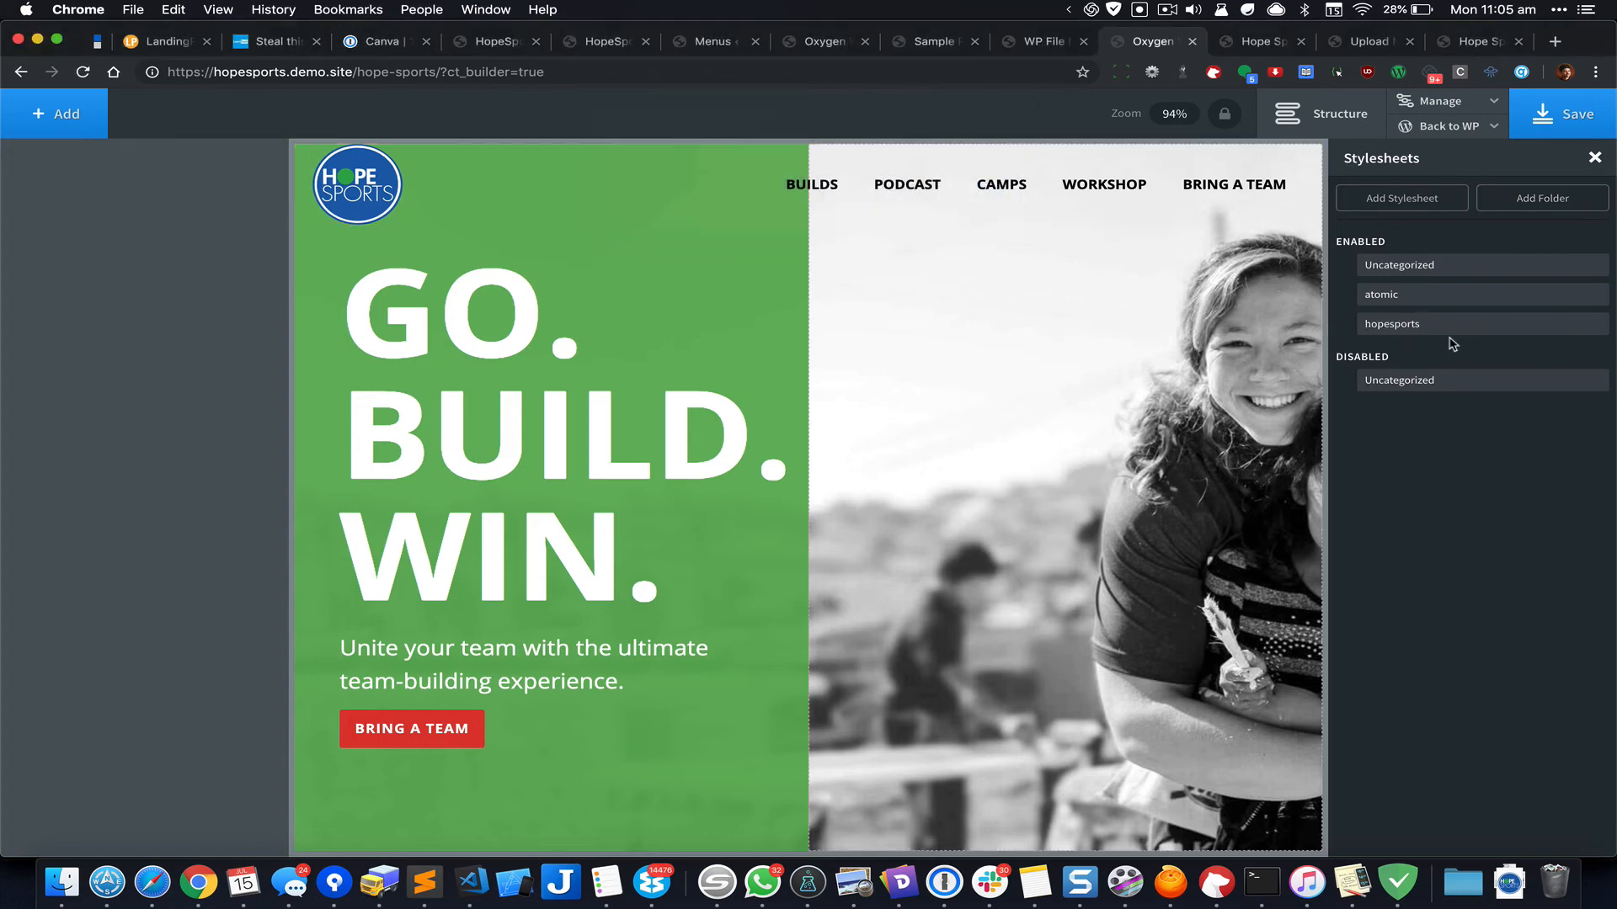
left_click(1446, 329)
left_click(1443, 207)
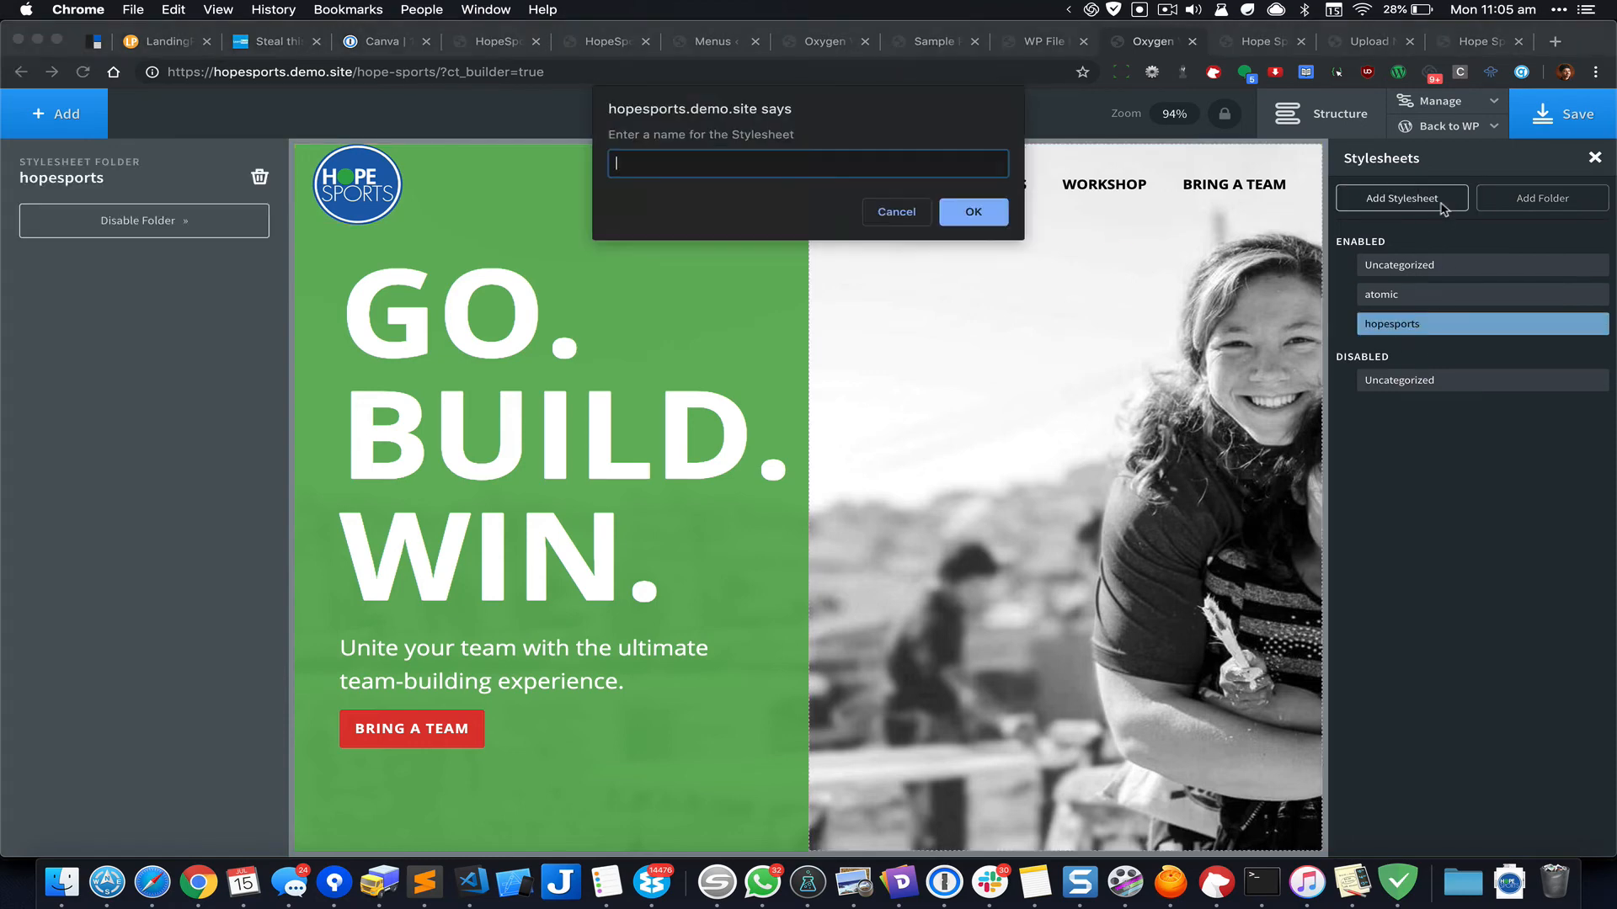
type("main")
key("Return")
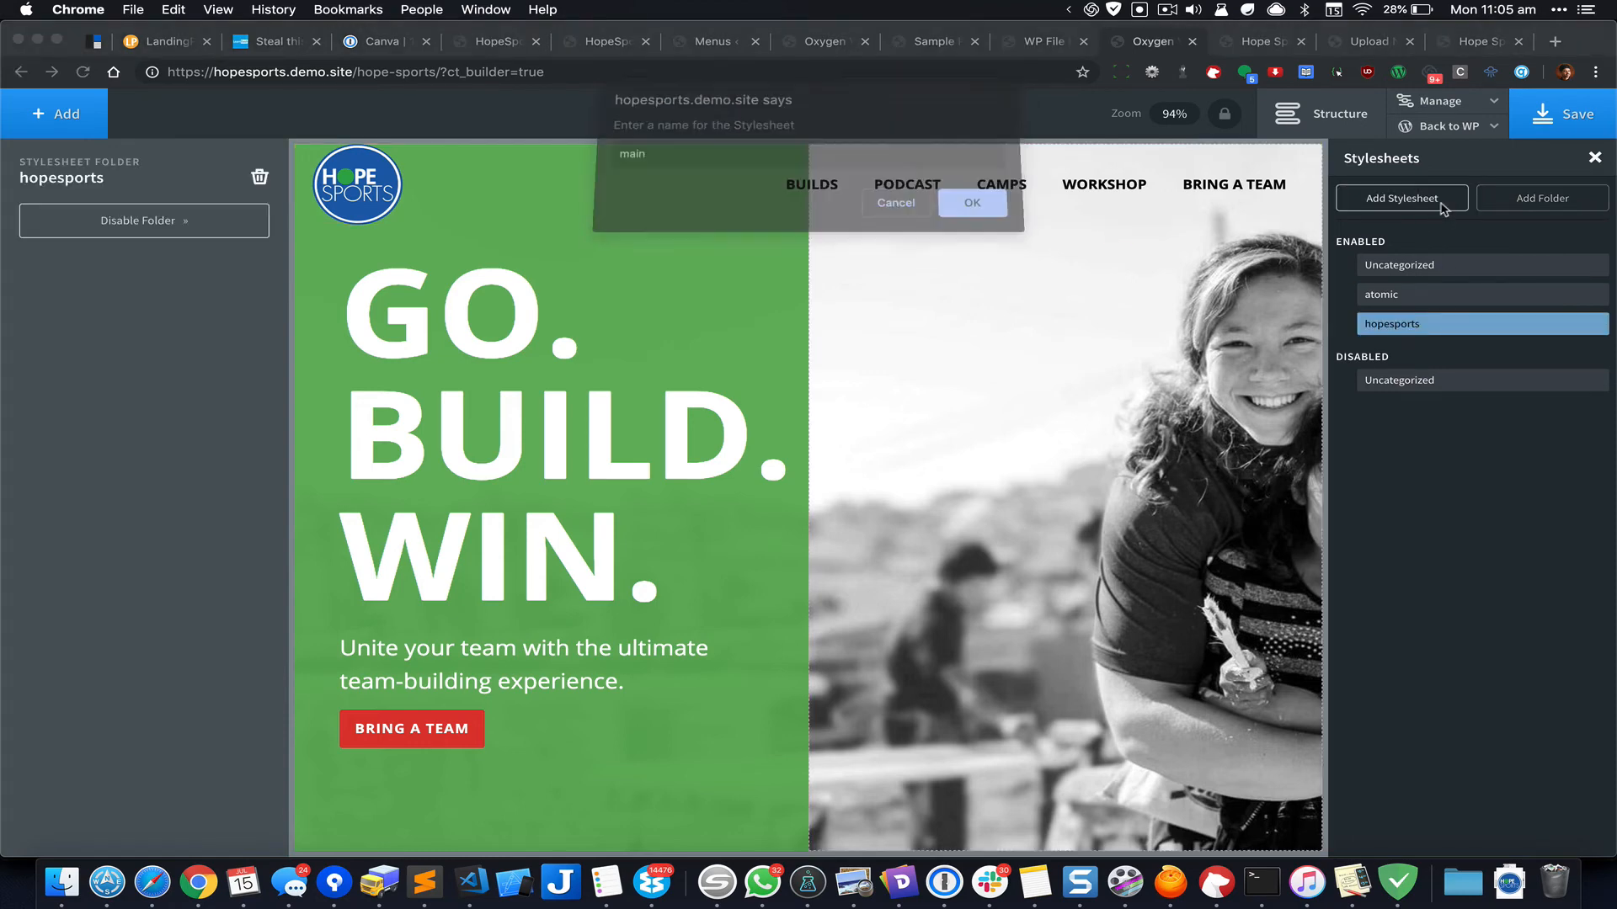
Step: Write a li.button a rule in the main stylesheet and fill it with the button CSS copied from the Sublime Text file
left_click(290, 408)
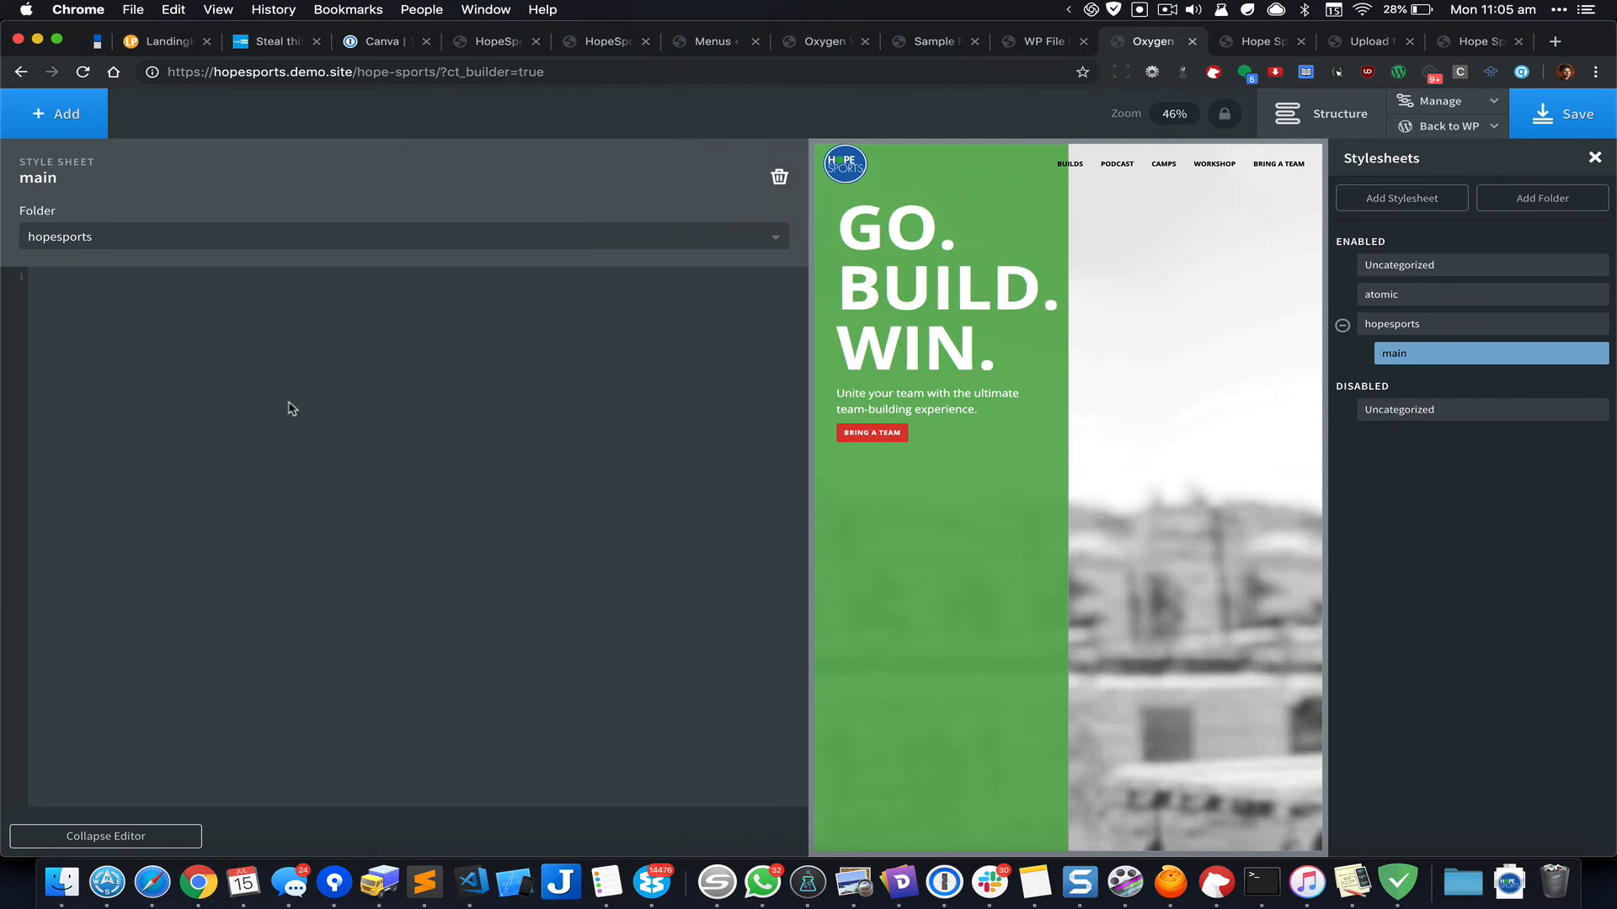
type("li.button a {")
key("Return")
key("Return")
key("super+Tab")
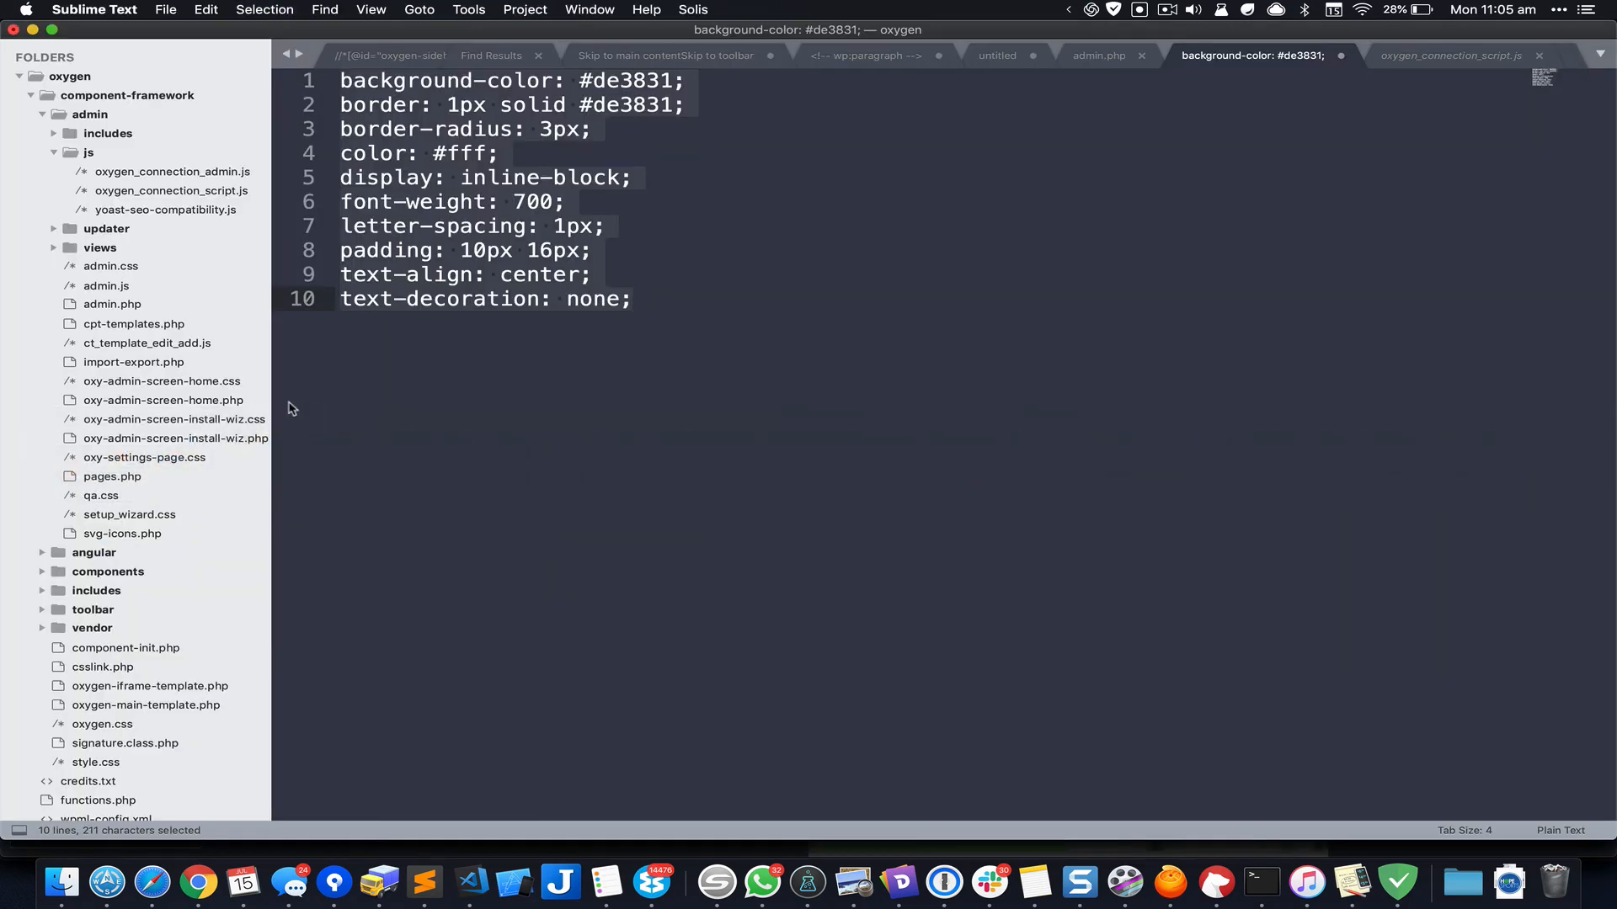
key("super+c")
key("super+Tab")
key("super+v")
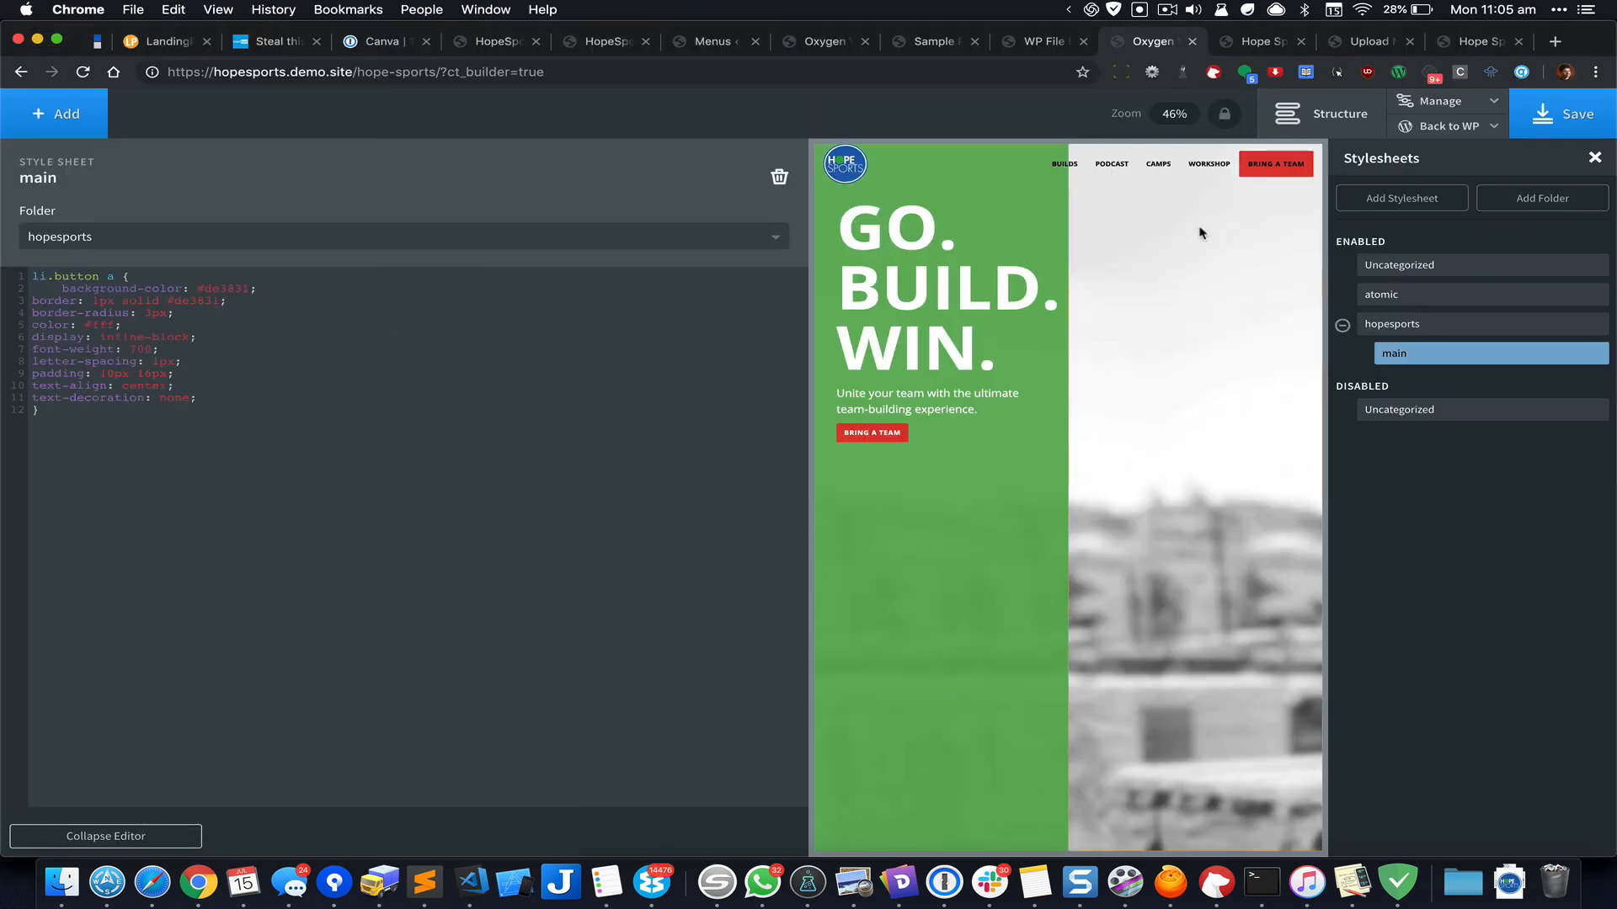
Step: Collapse the stylesheet editor and add !important to the color and padding declarations of the li.button a rule
left_click(126, 836)
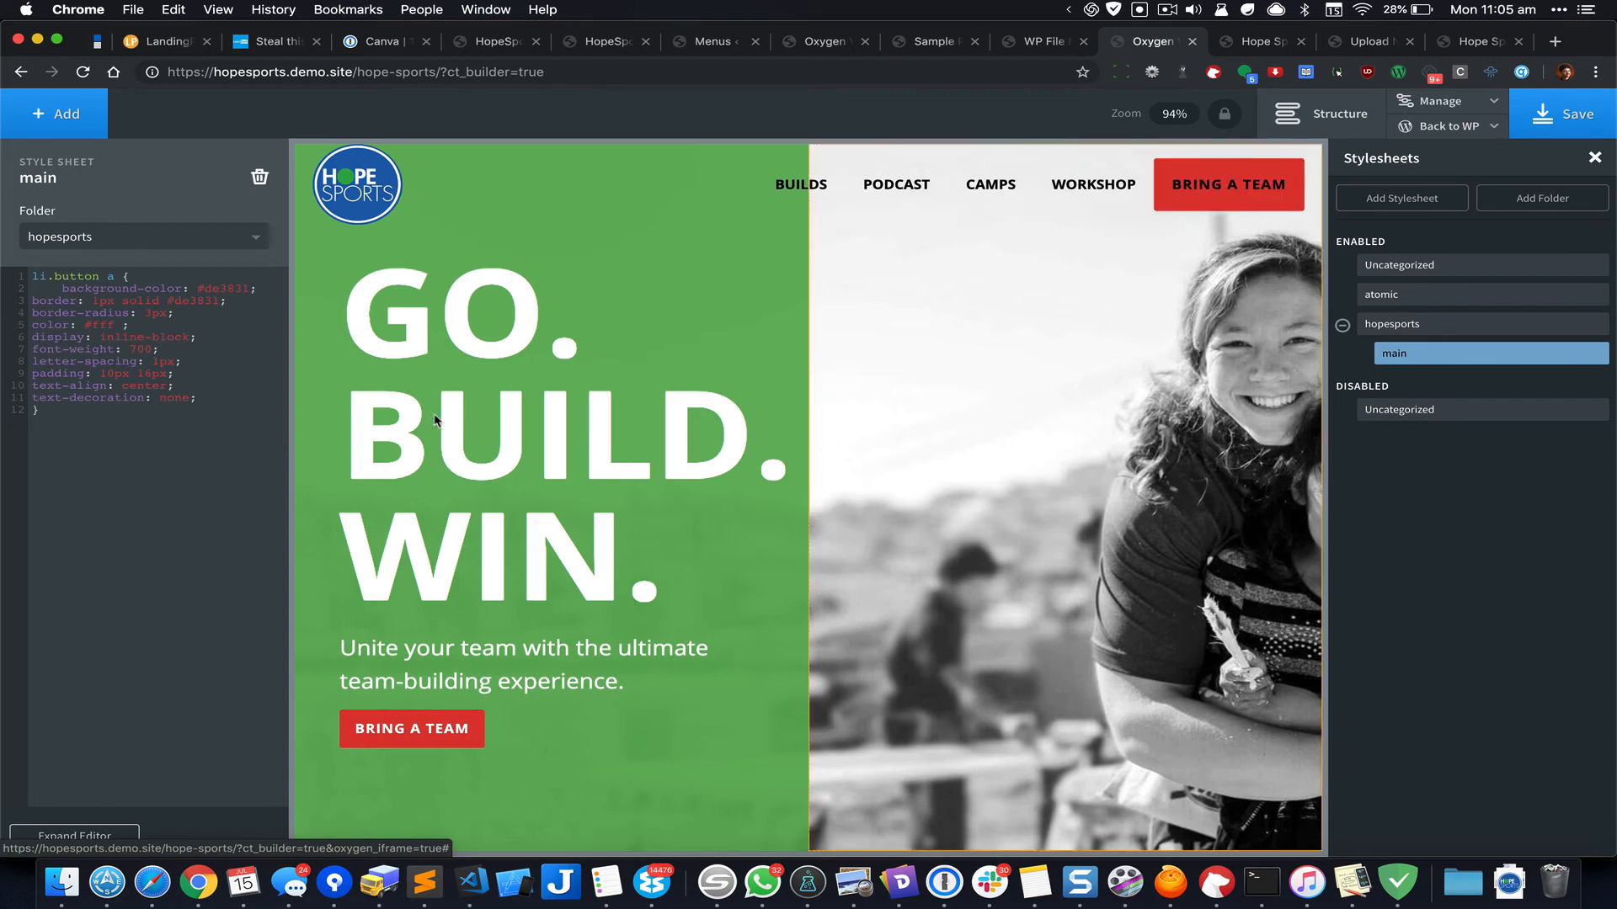
type("!important")
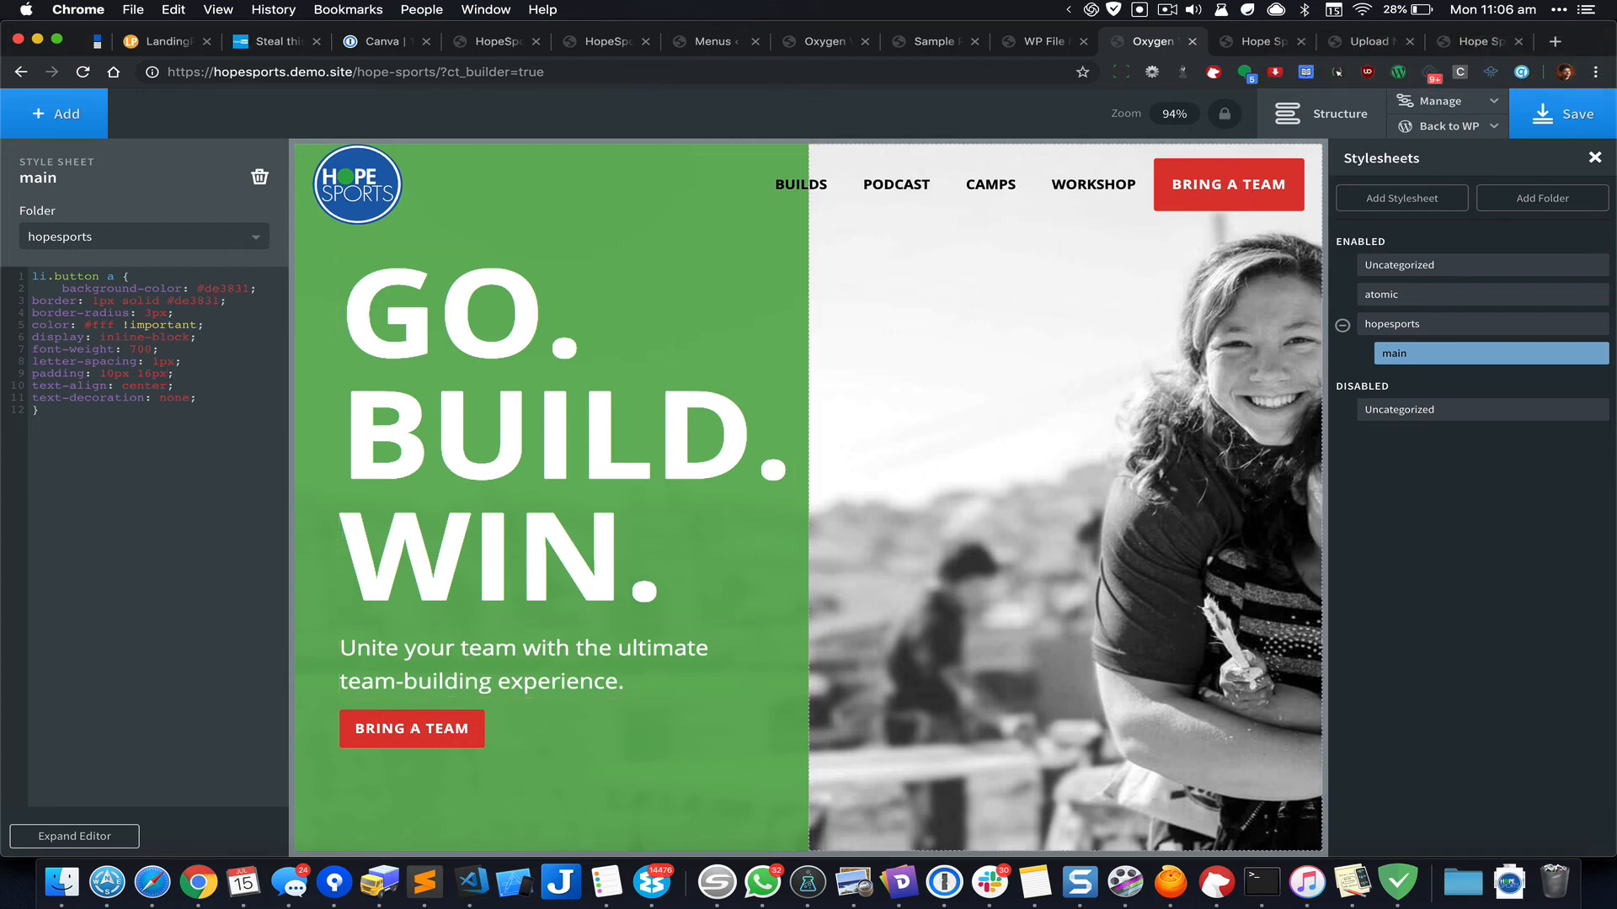
type("!important")
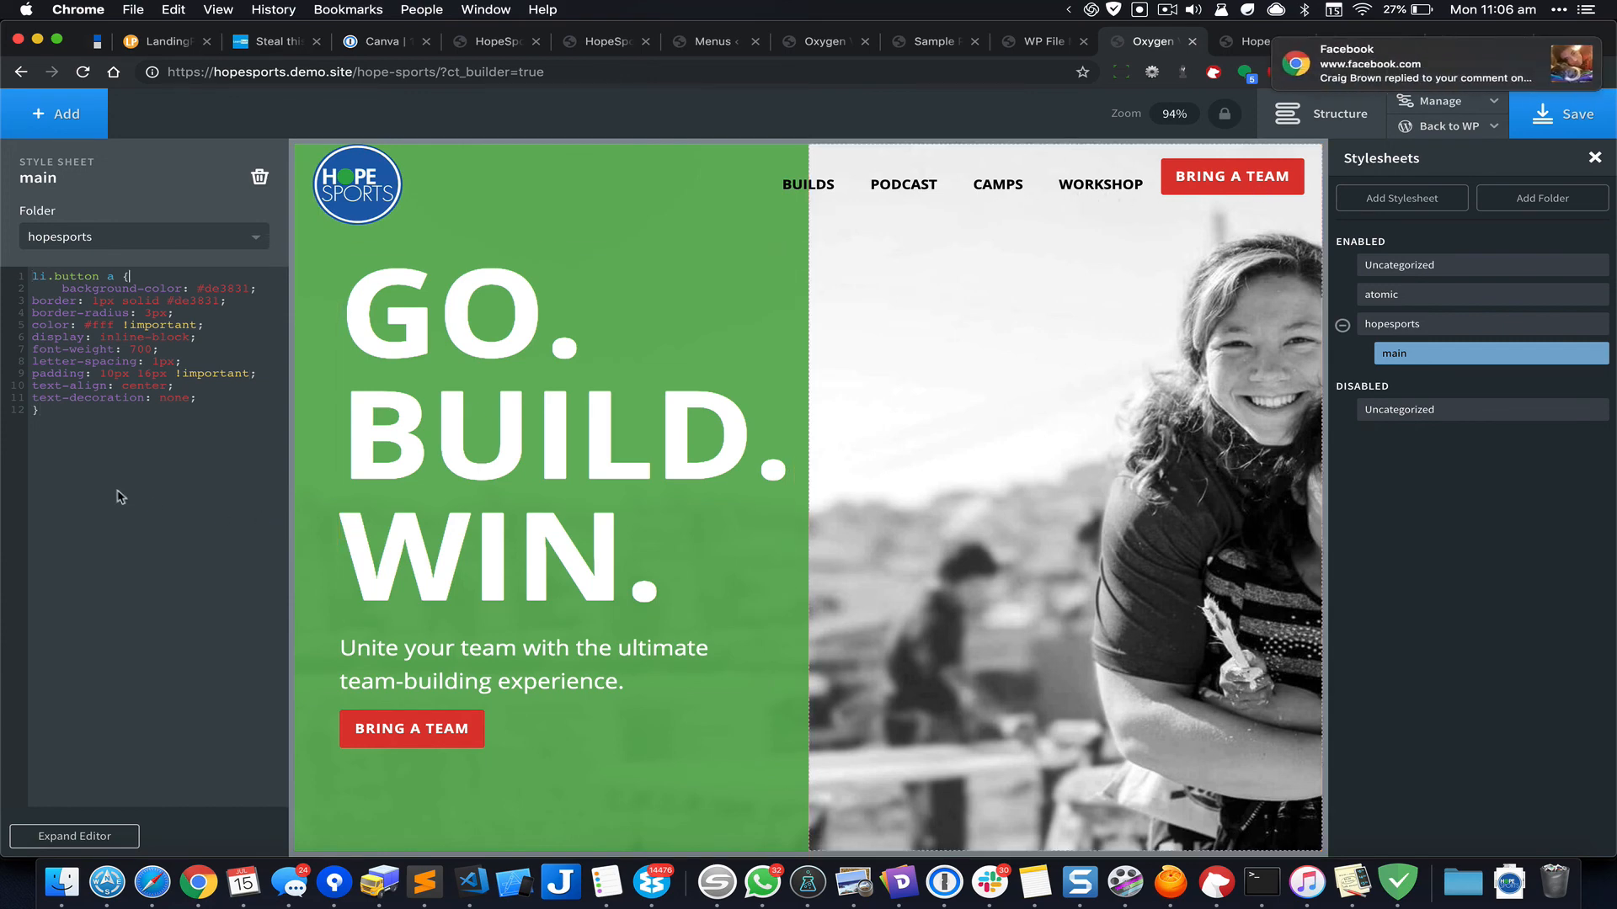
Step: Add a li.button rule with justify-content: center above the li.button a rule
key("Return")
key("Return")
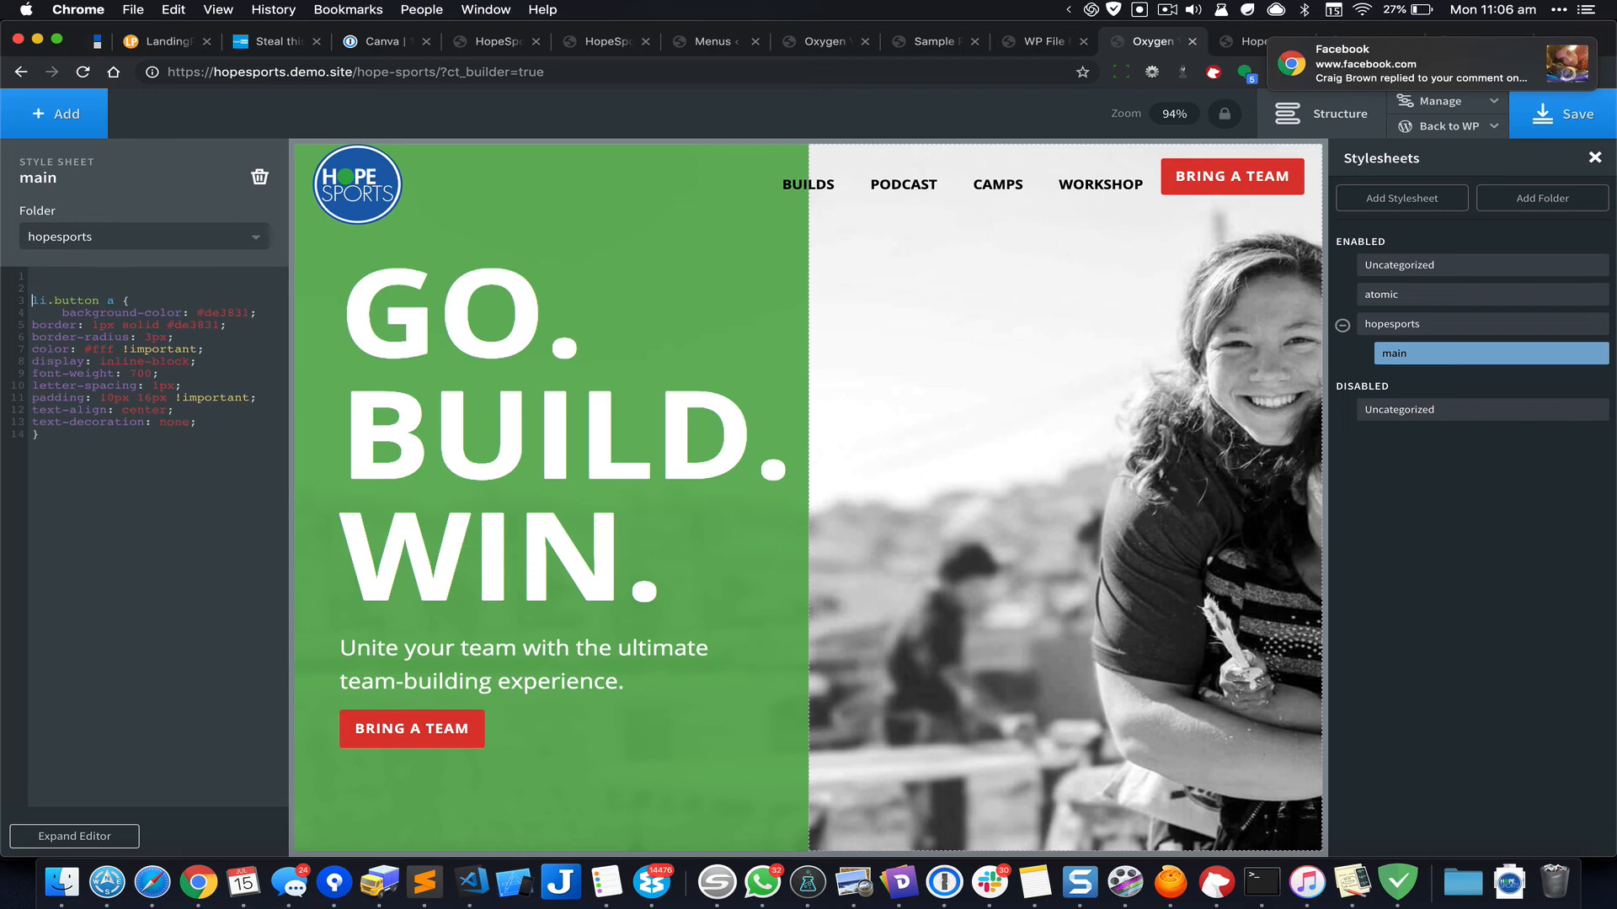
type("li.button {")
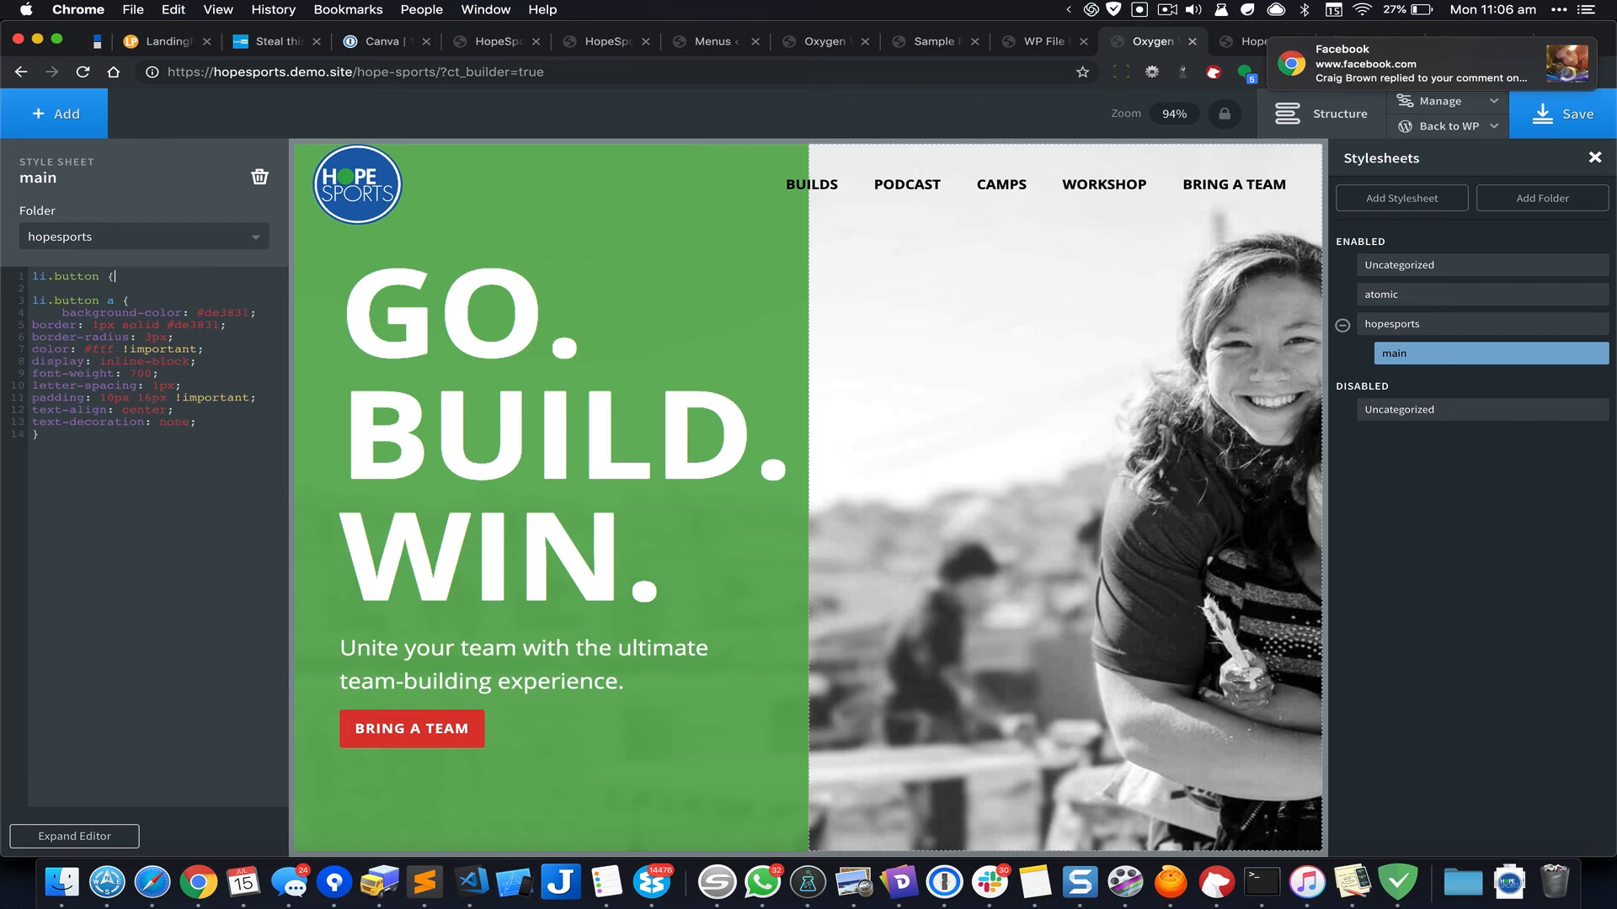
key("Return")
key("Return")
type("}")
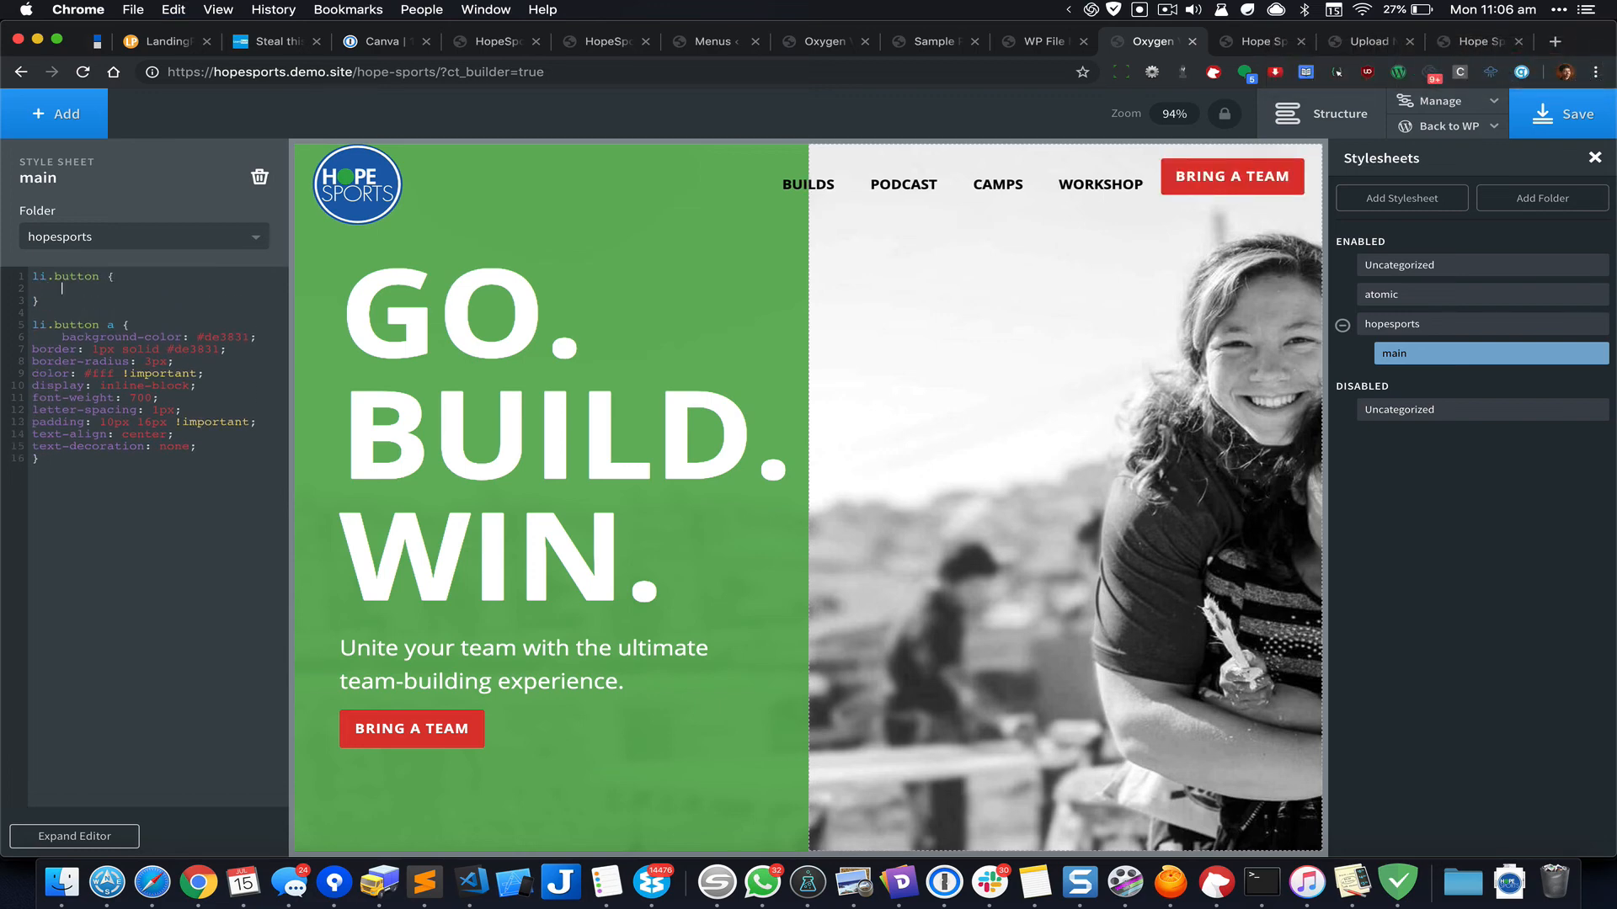
type("justify-content: center;")
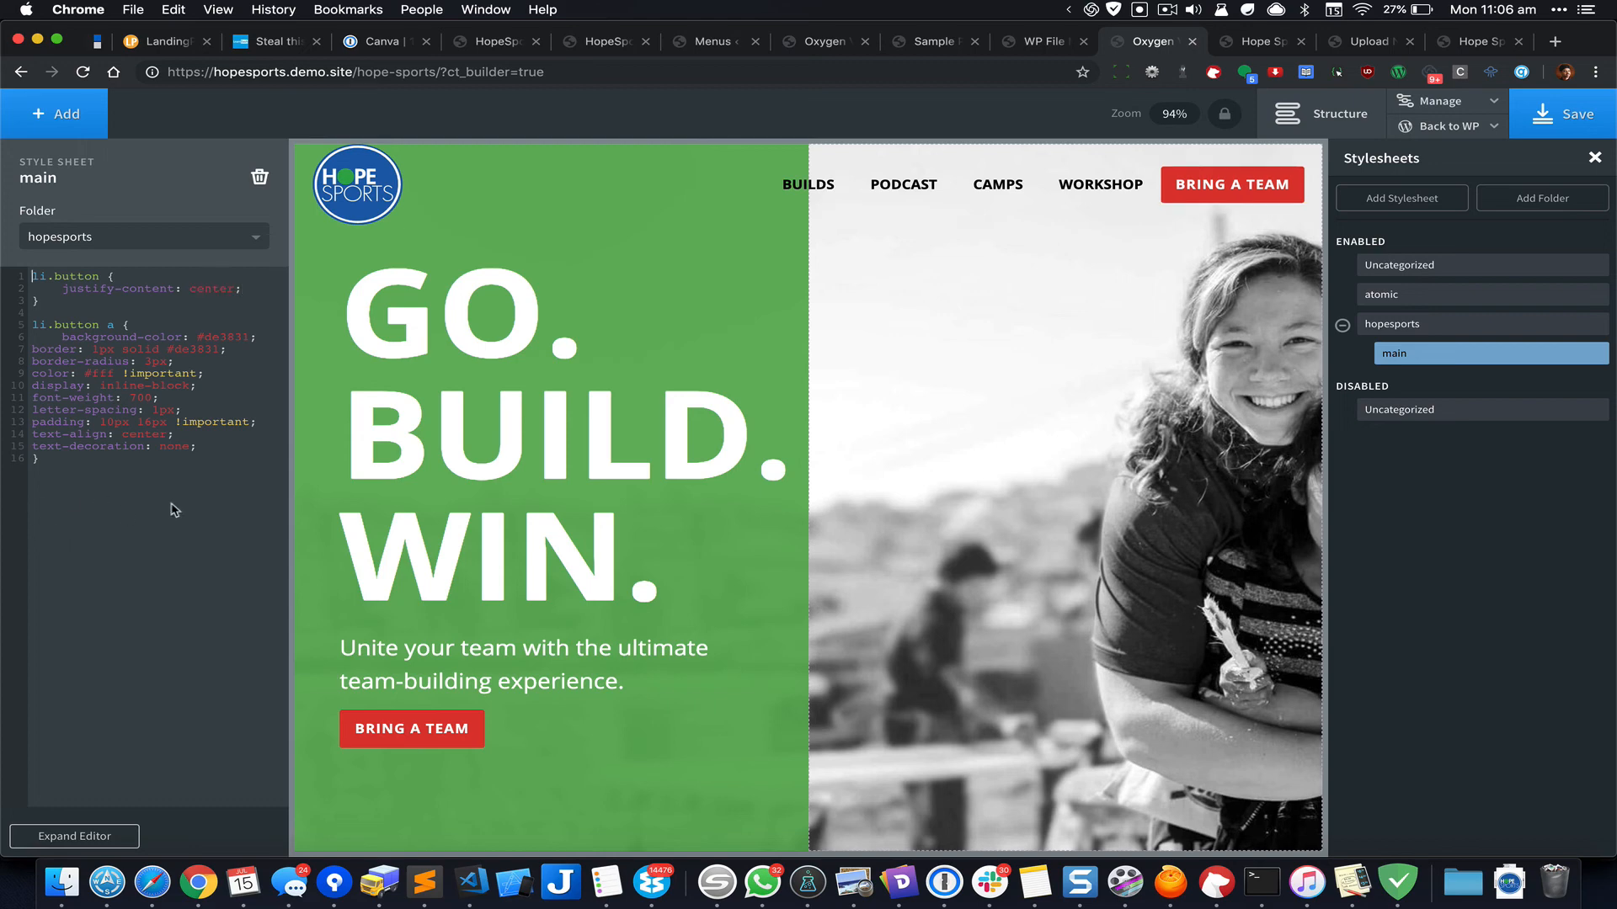
Step: Delete the li.button rule with justify-content from the main stylesheet
key("shift+Down")
key("shift+Down")
key("shift+Down")
key("BackSpace")
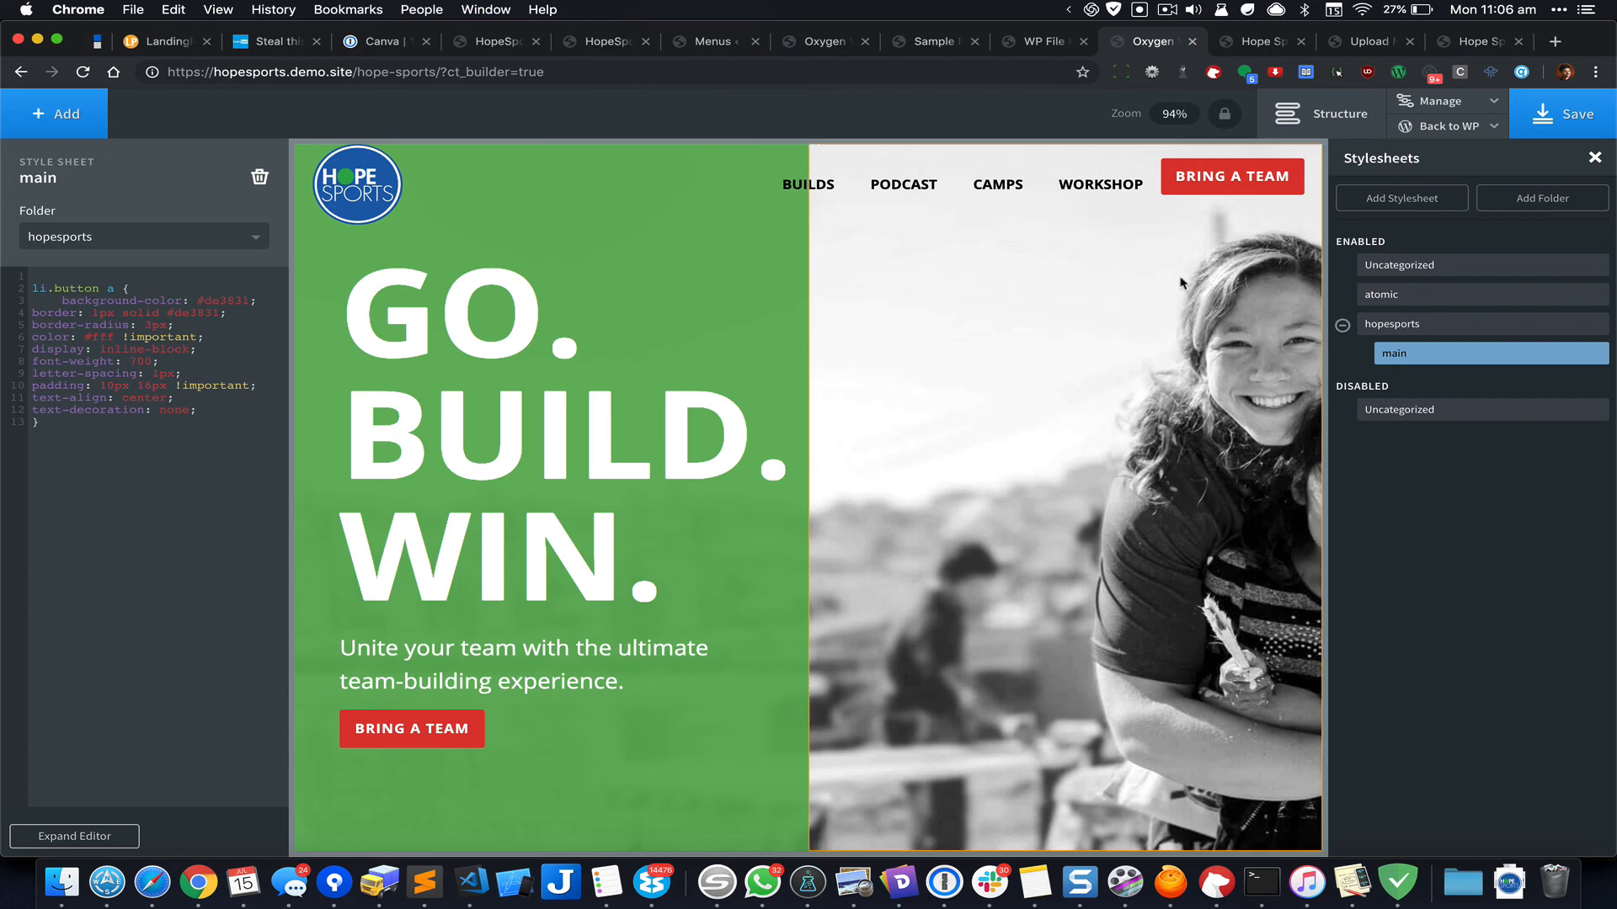
Step: Save the Oxygen page and reload the frontend to check the Bring a Team menu button
left_click(1587, 113)
left_click(1252, 44)
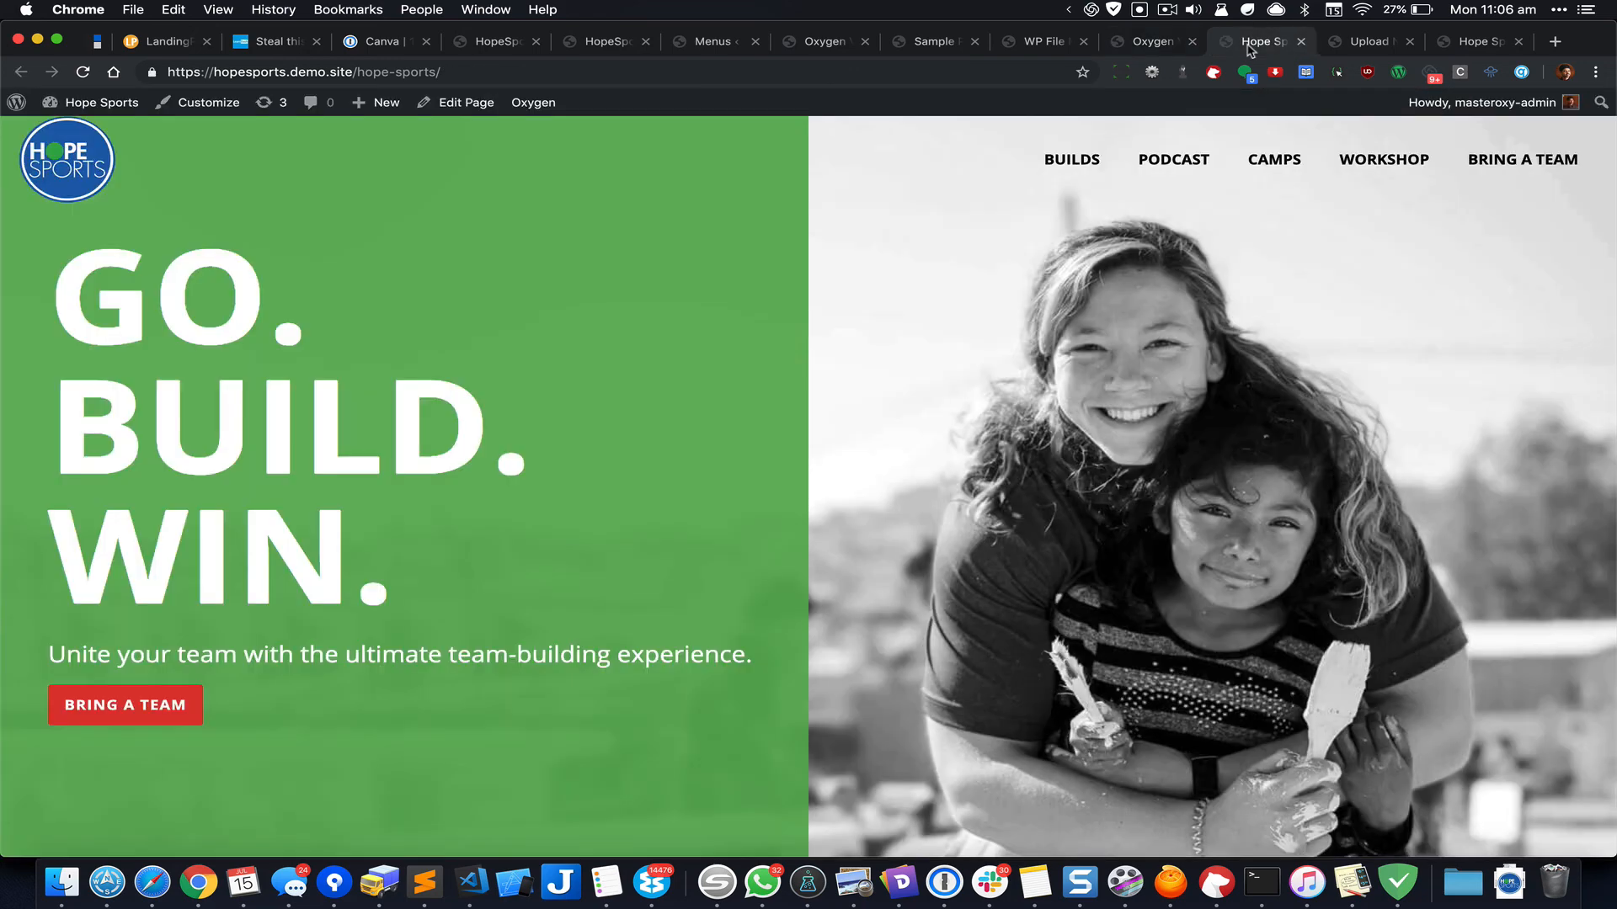
key("super+r")
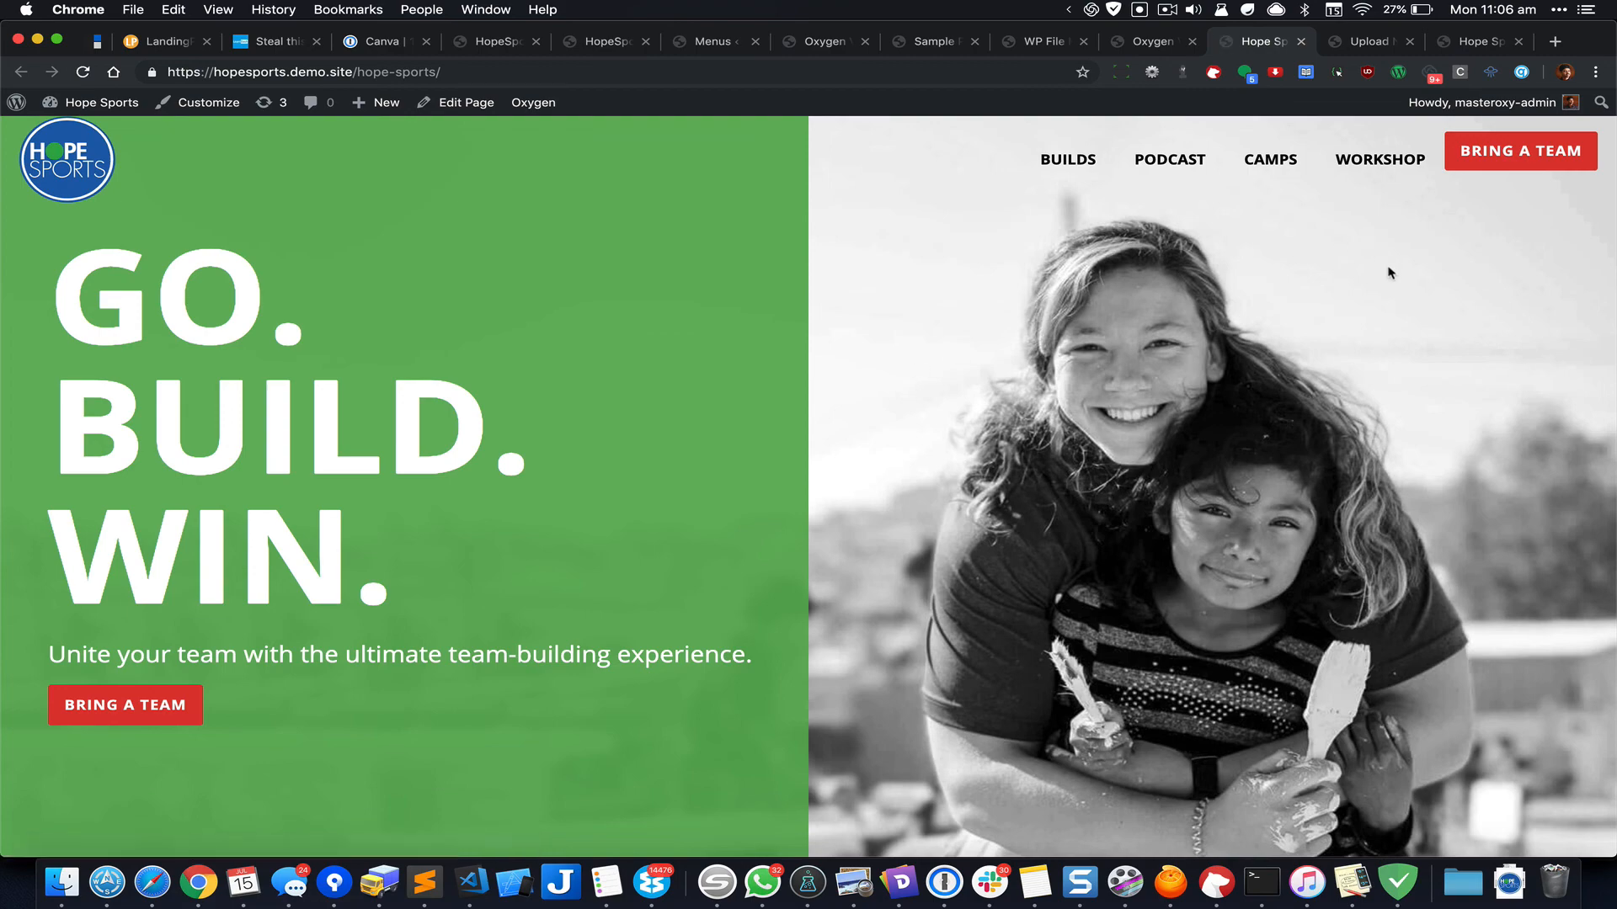
Step: Inspect the Bring a Team link in the developer tools and examine the styles of its parent list item
key("super+shift+c")
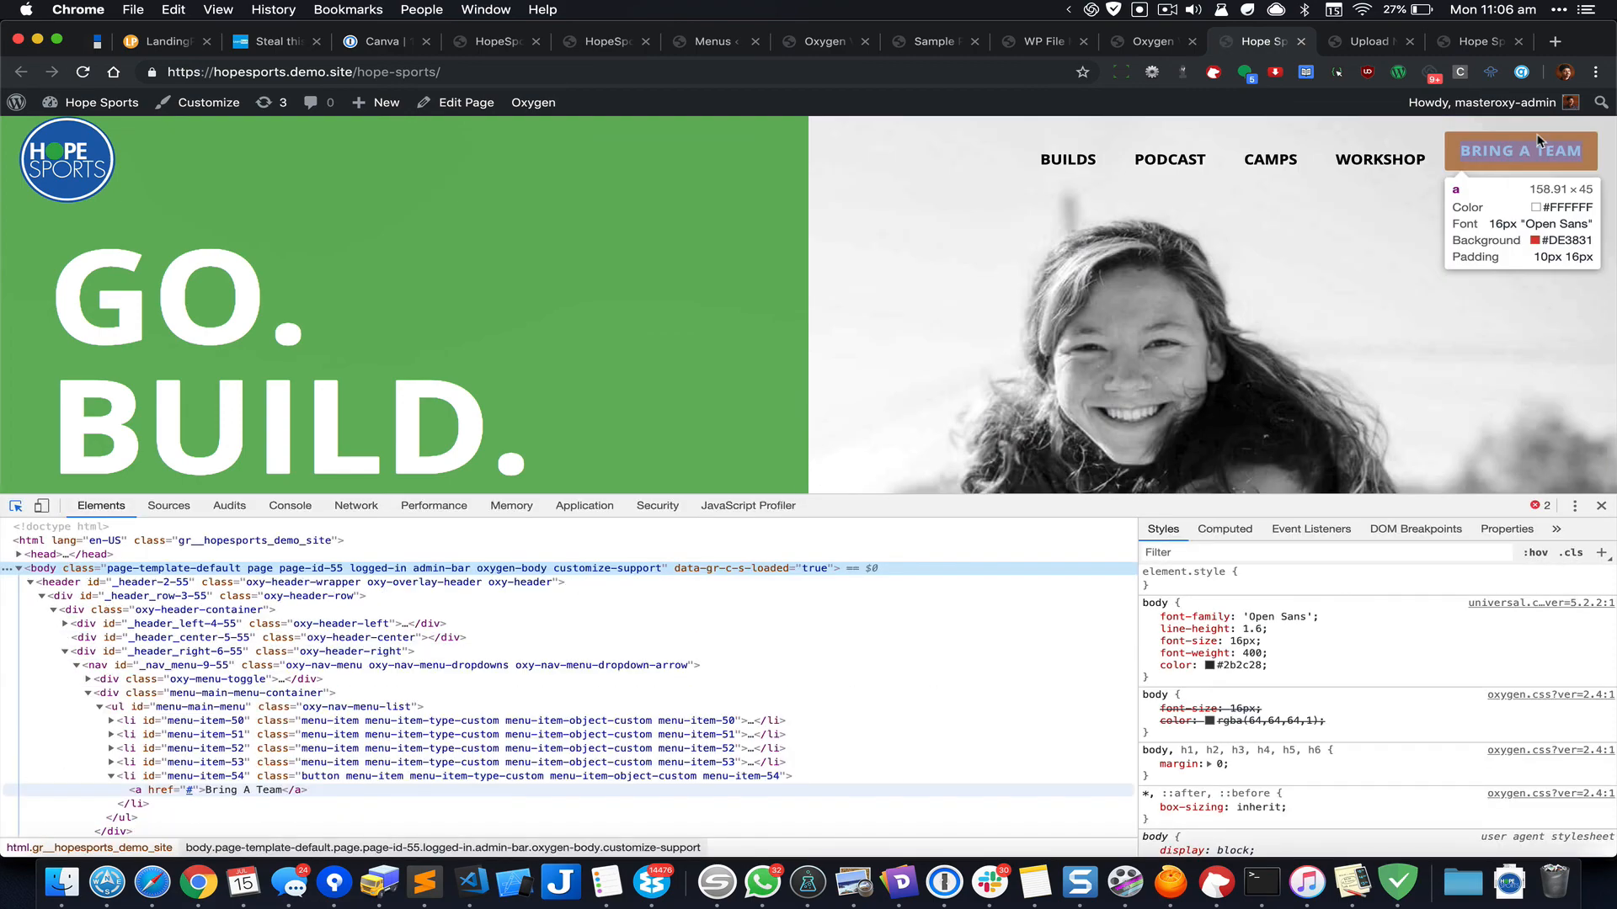
left_click(1538, 147)
scroll(316, 587, "down", 2)
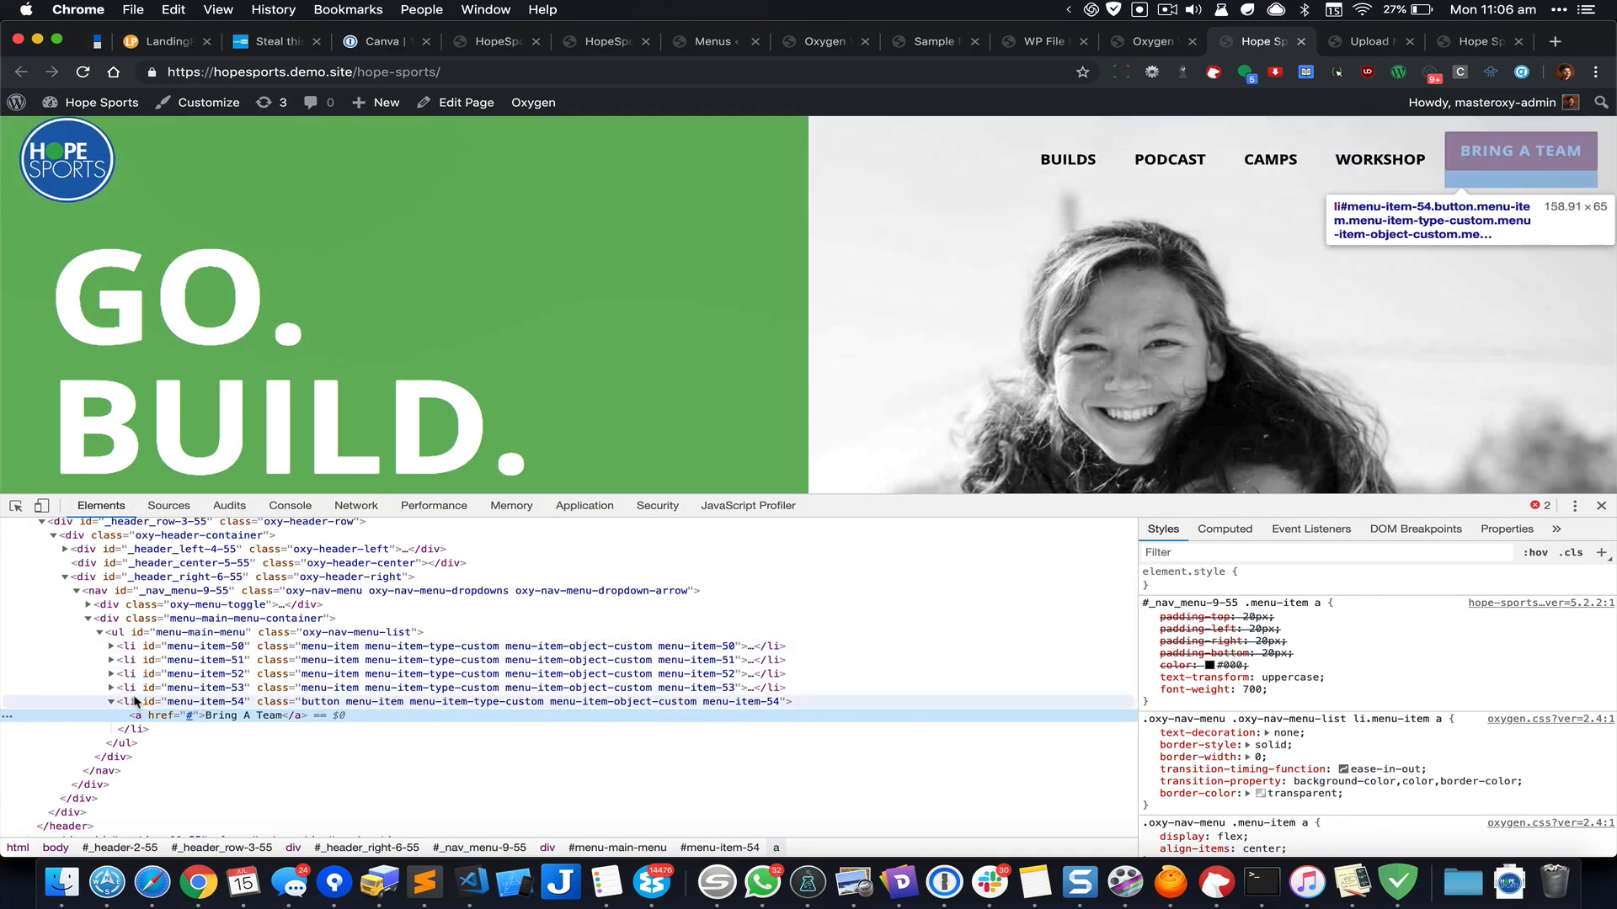
left_click(135, 701)
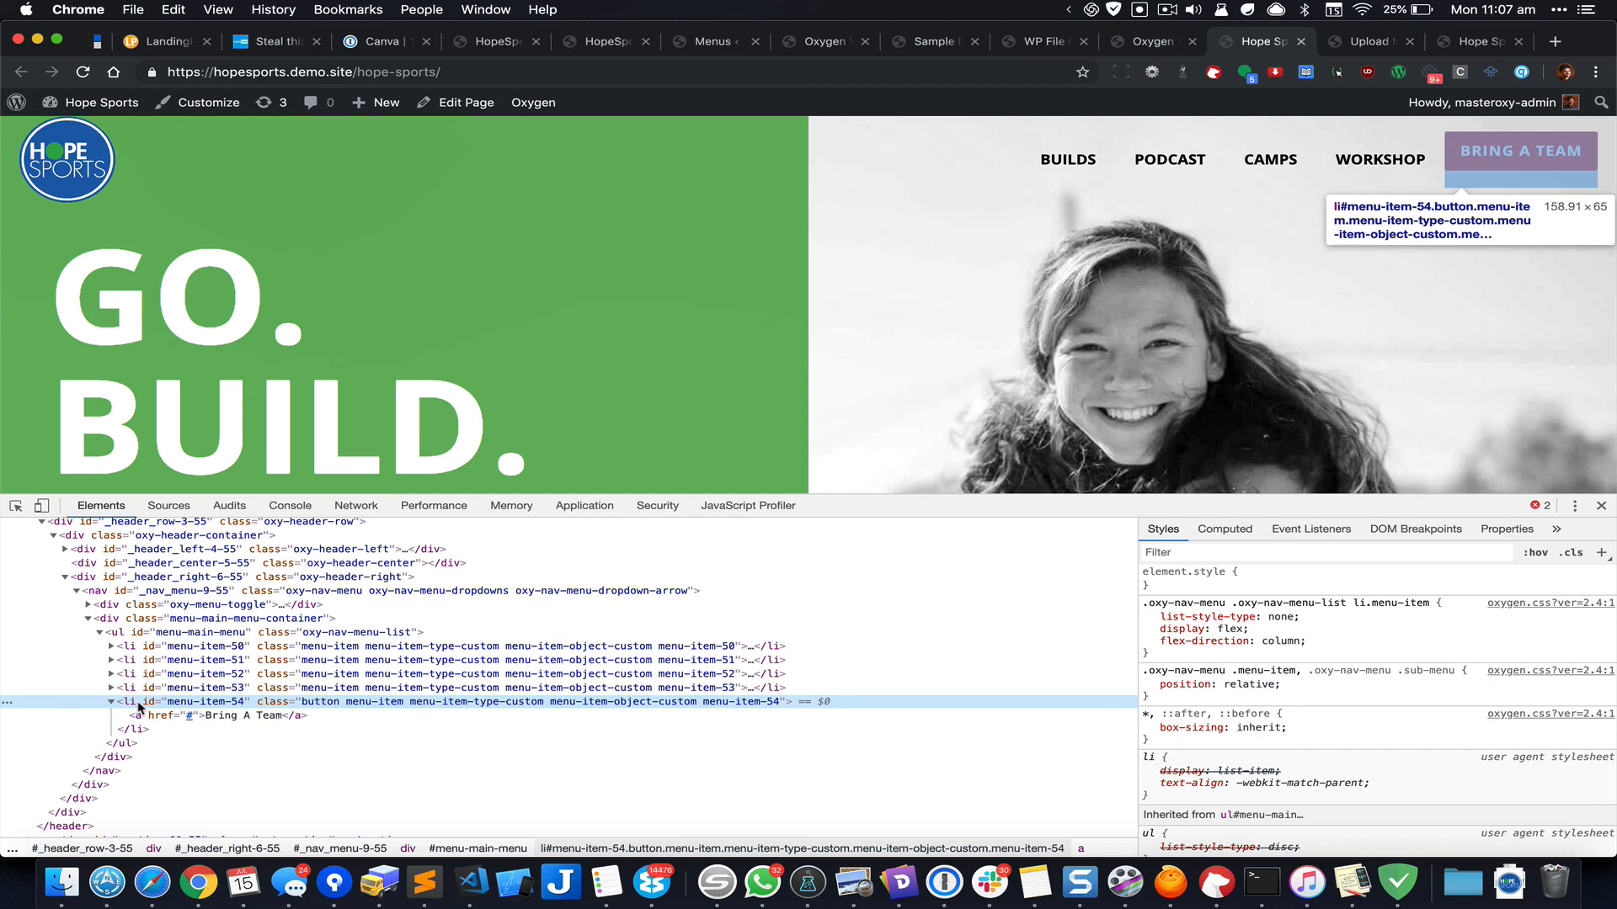
Step: Return to the Oxygen main stylesheet and add a li.button rule with justify-content: center above the li.button a rule
key("super+alt+Left")
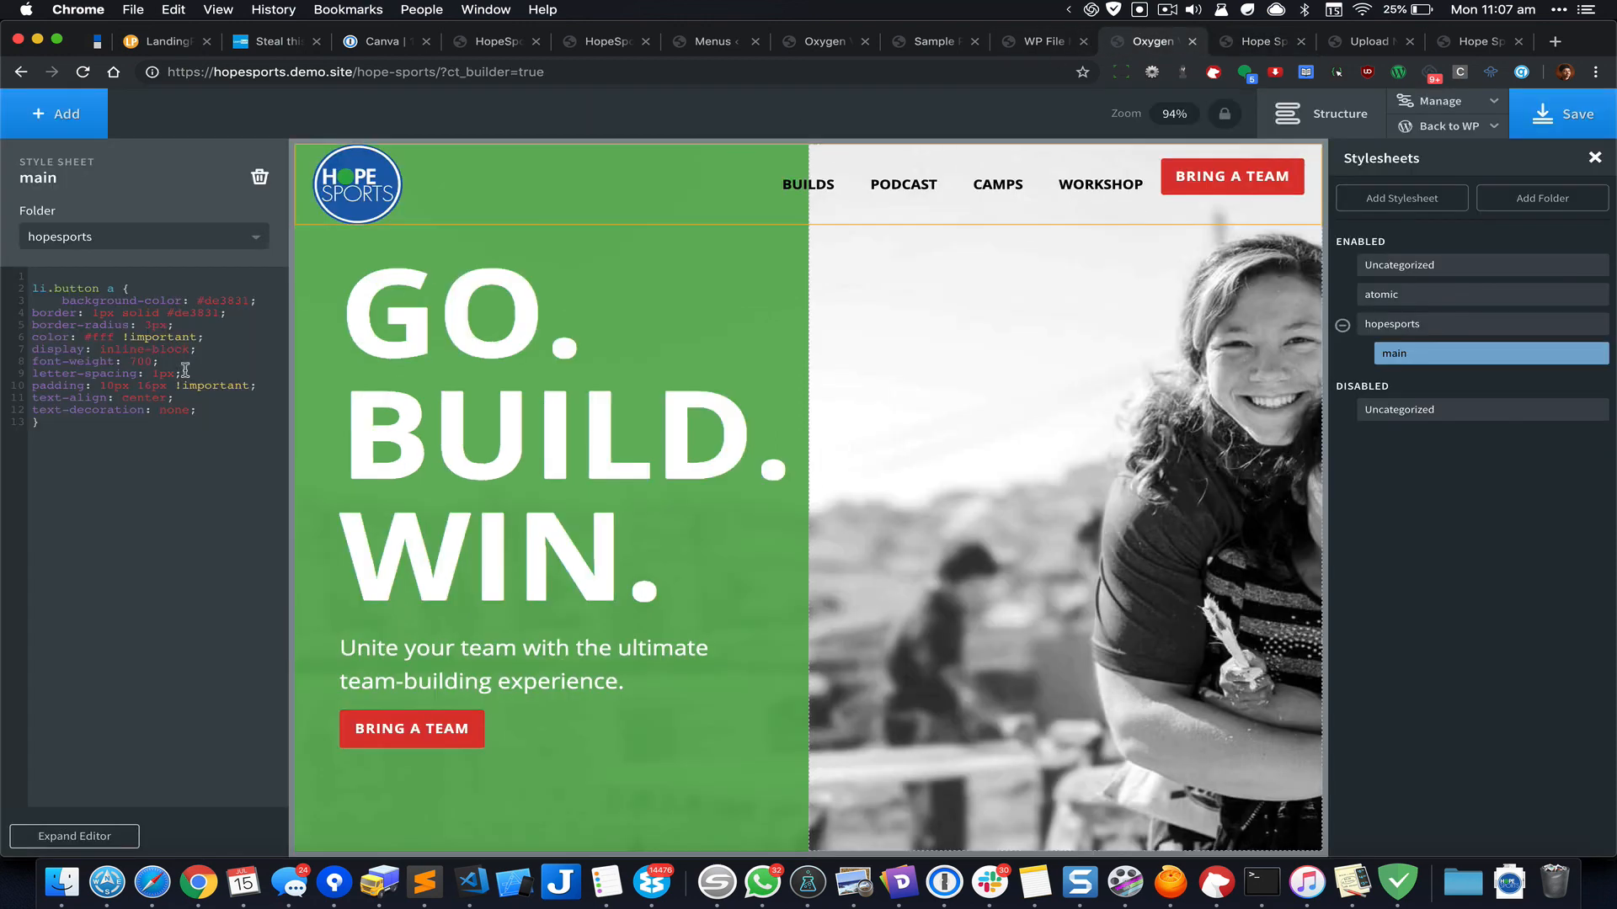
key("Return")
key("Up")
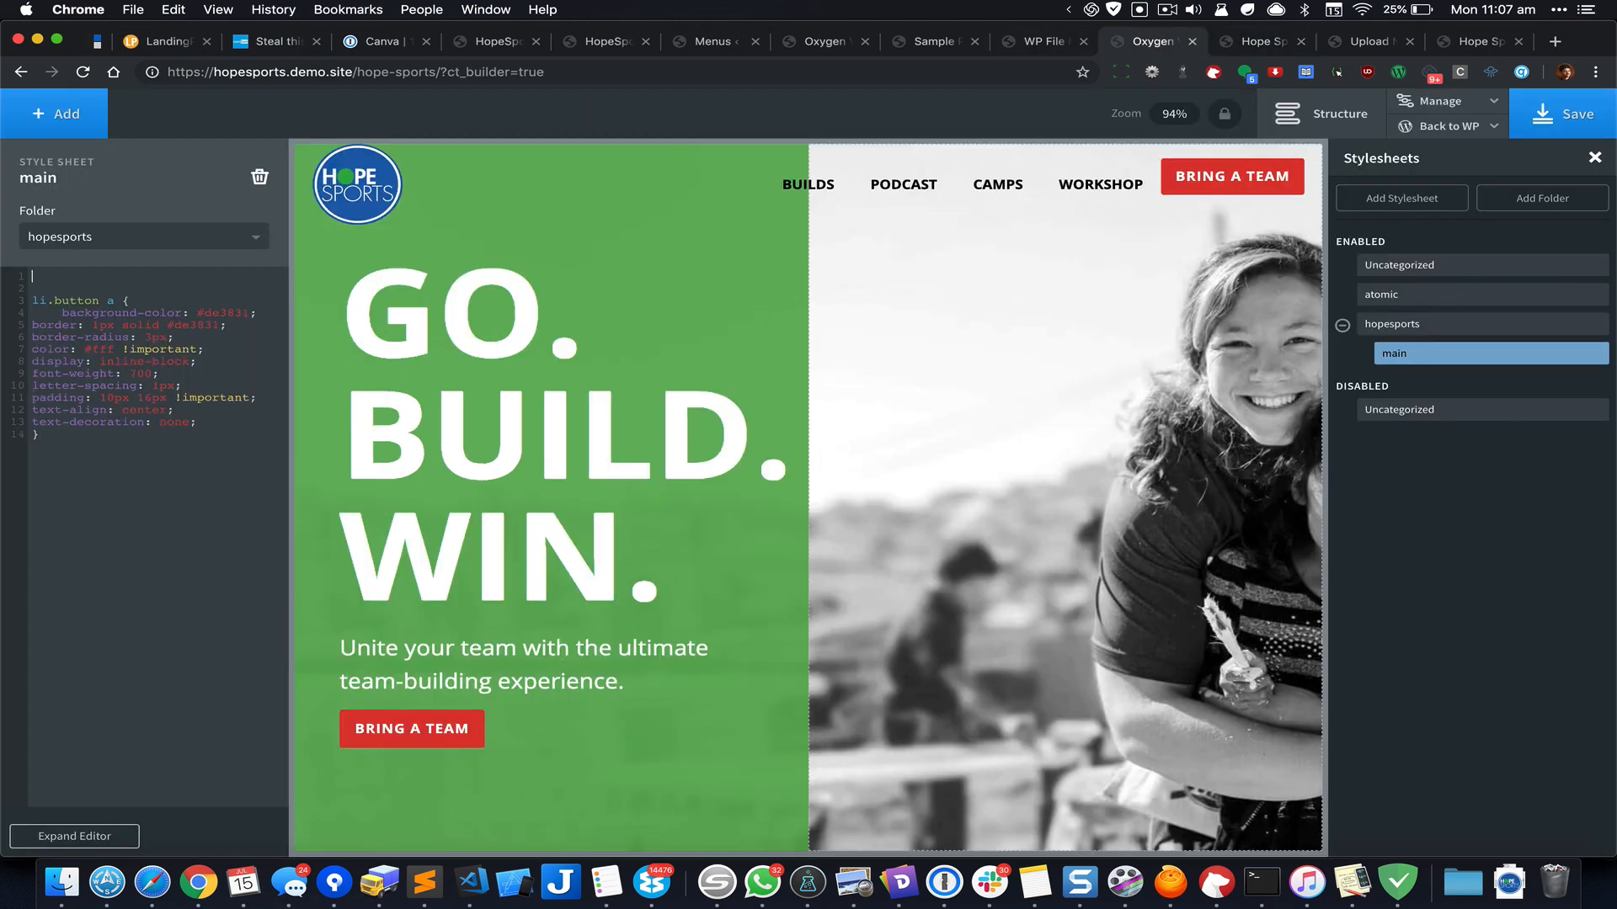
type("li.button {")
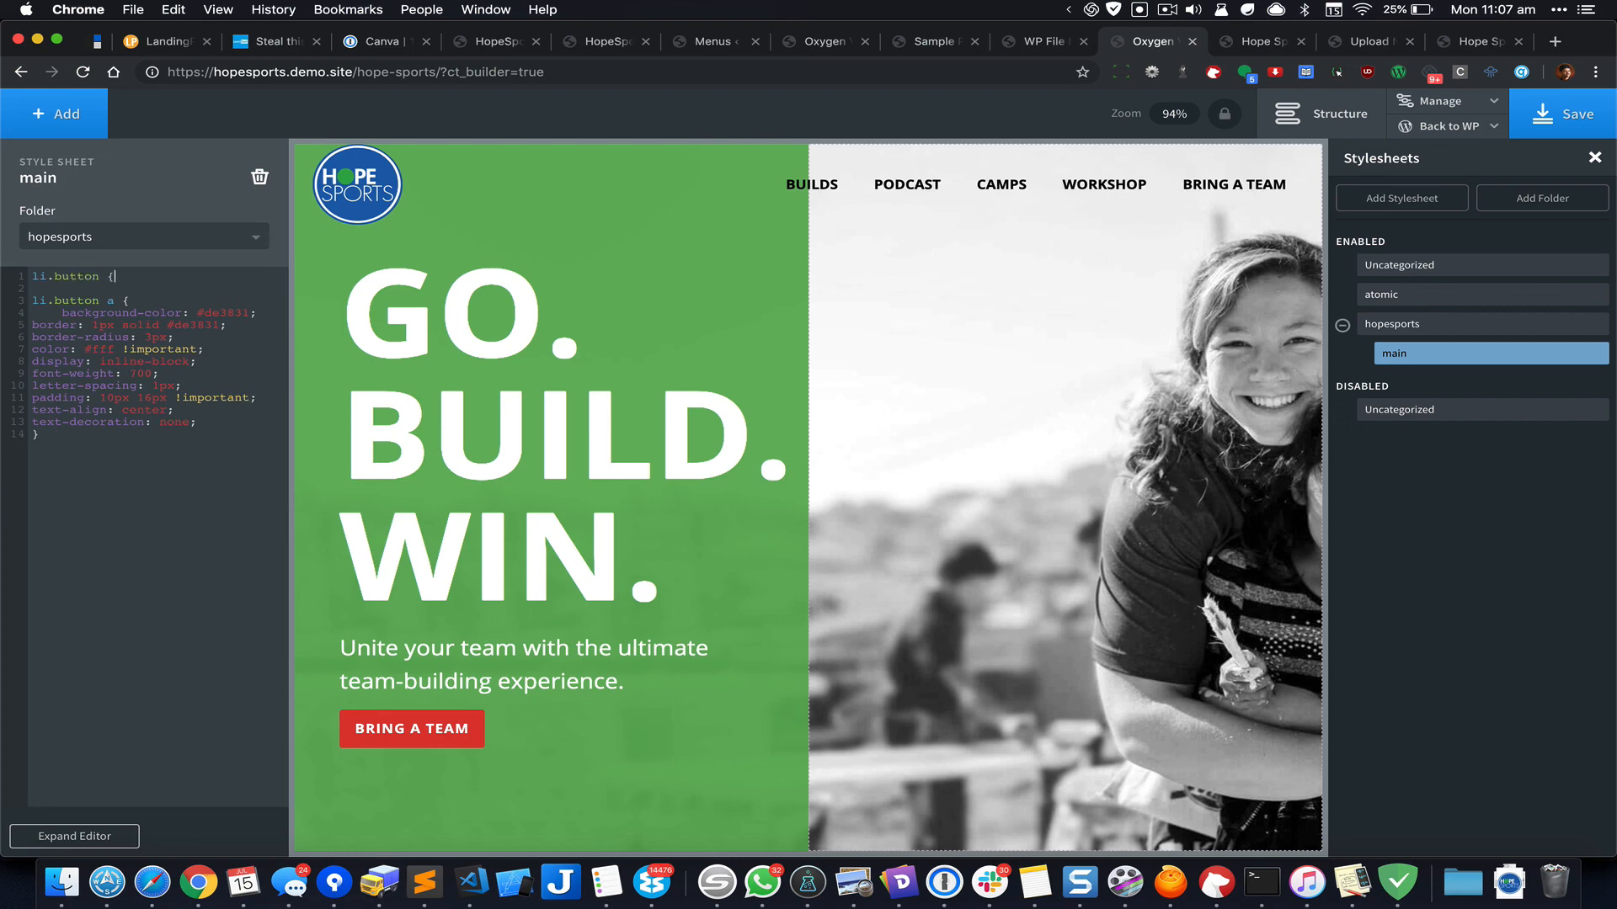
key("Return")
key("Return")
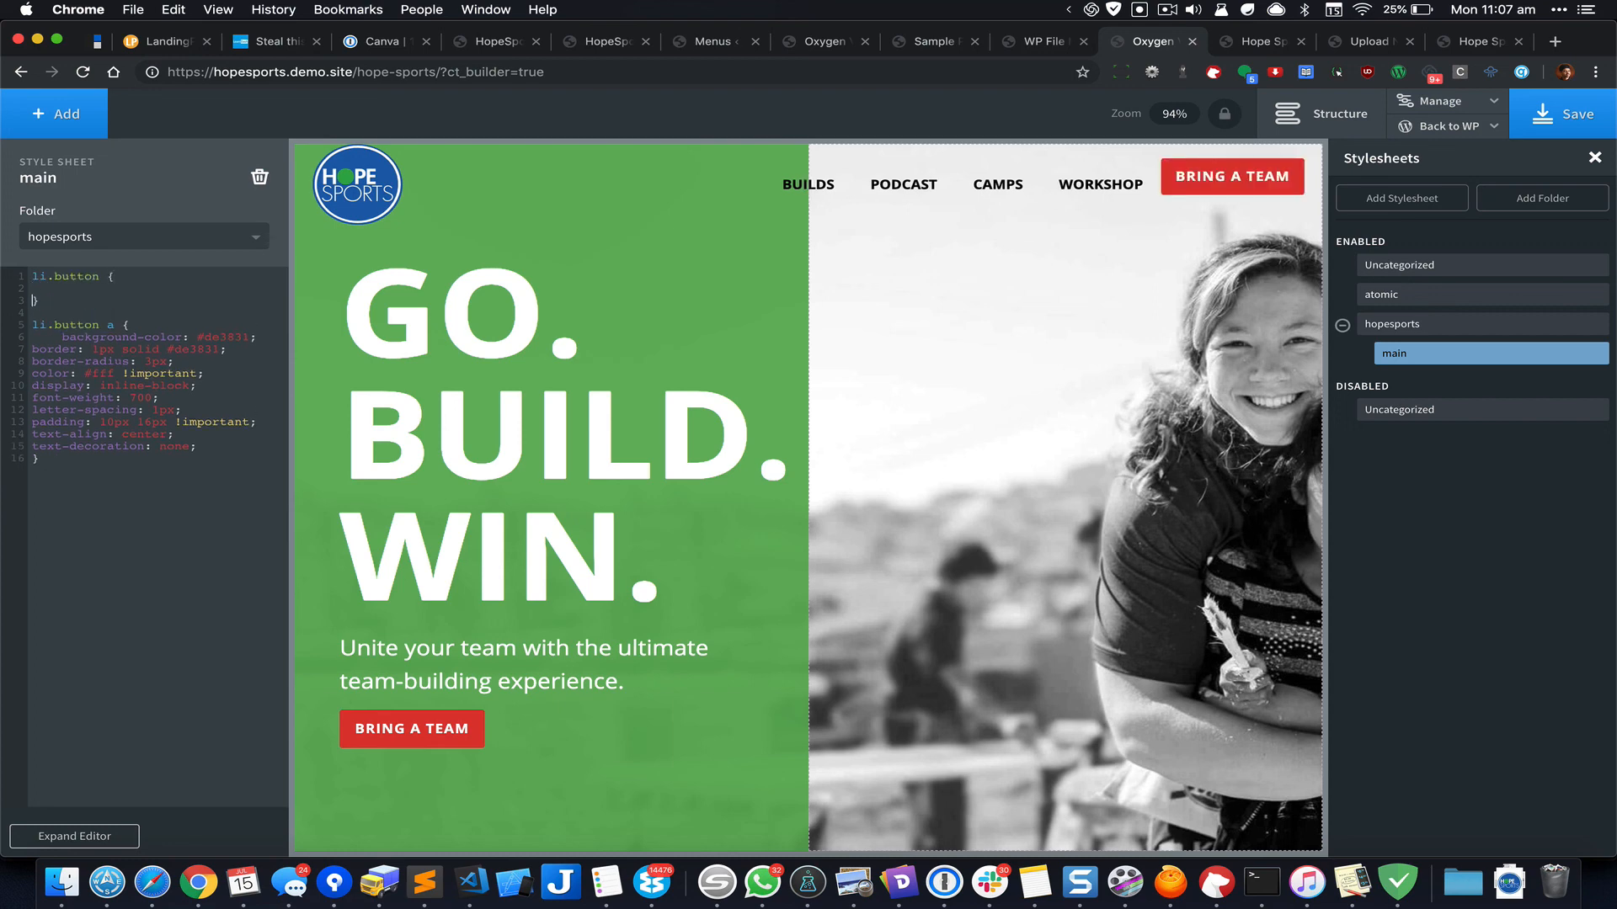
type("justify-content: center;")
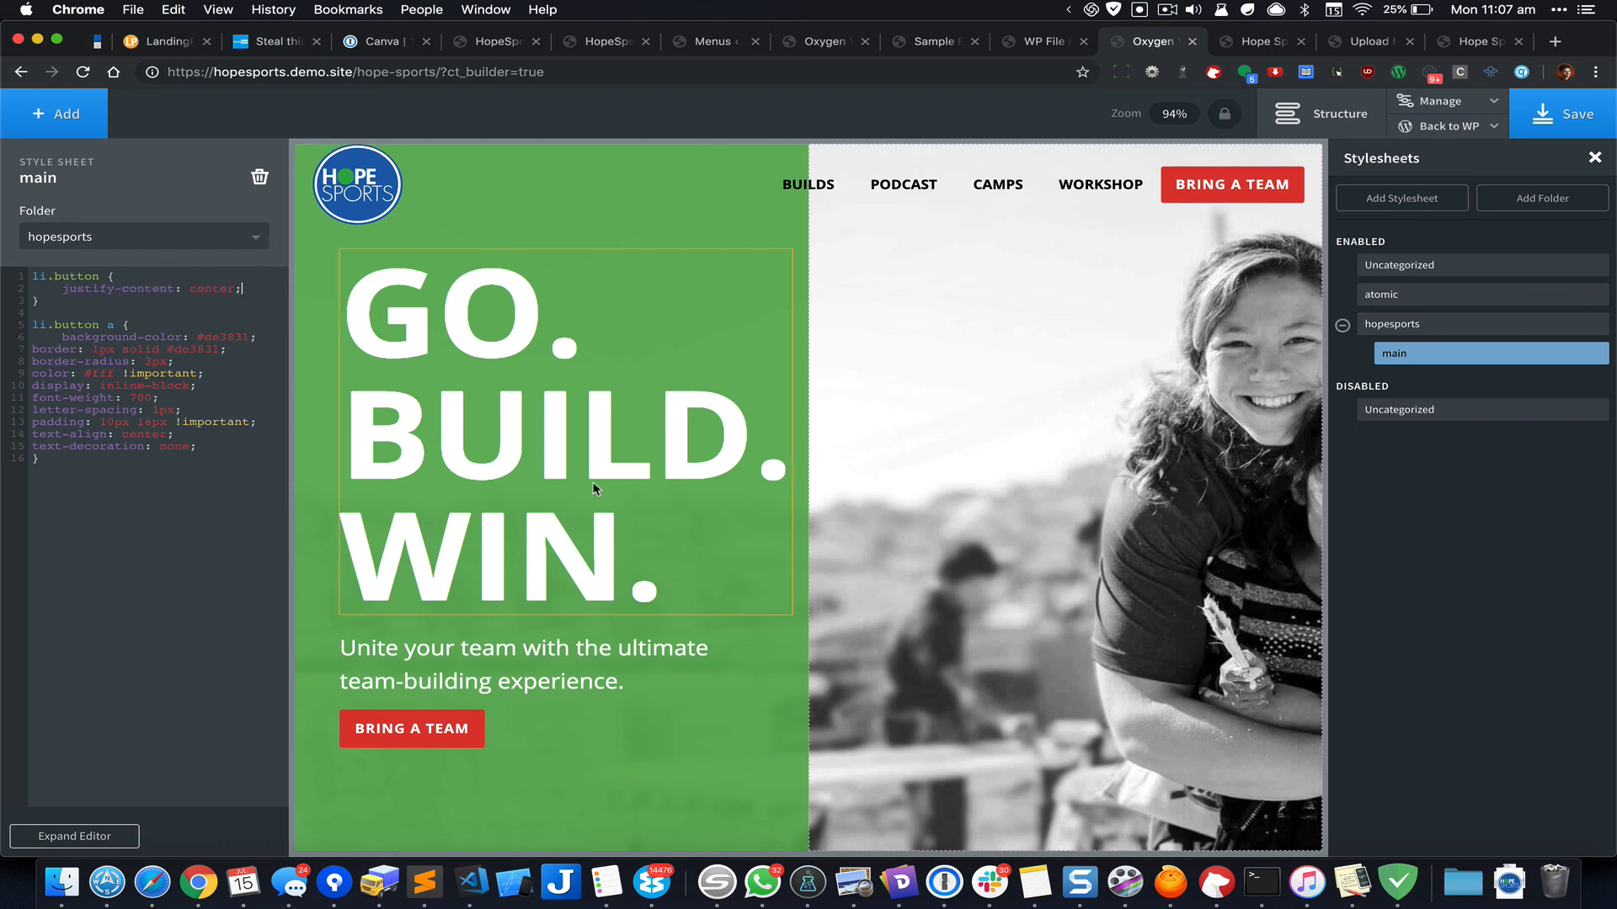
Step: Save the stylesheet change, close the developer tools on the frontend page and reload it to check the header button
key("super+s")
left_click(1255, 48)
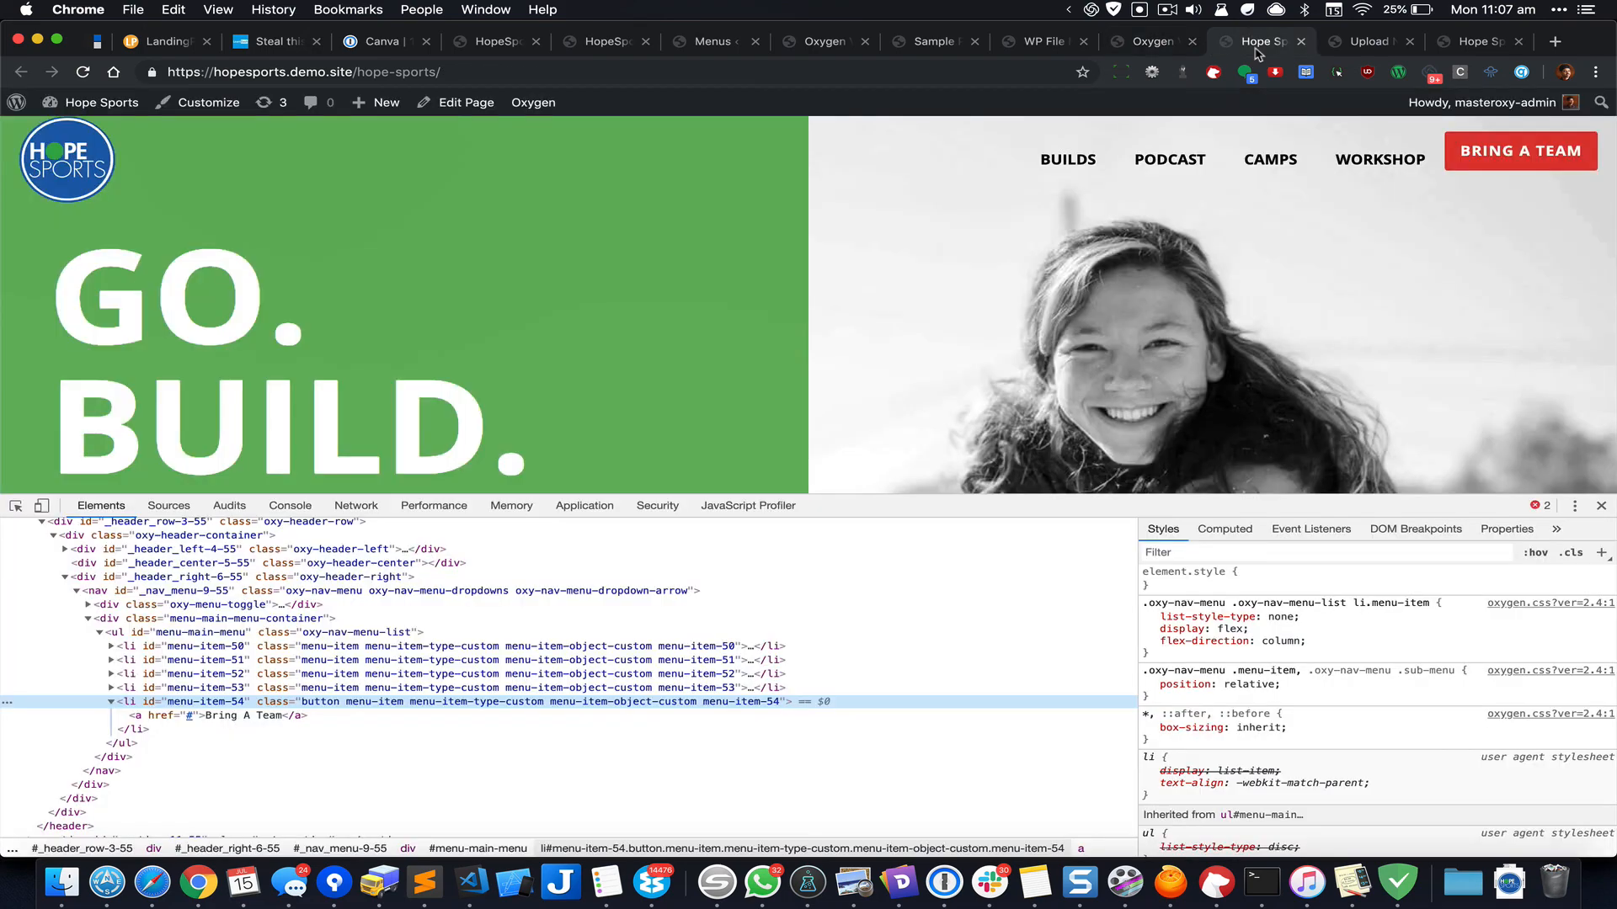
key("super+alt+i")
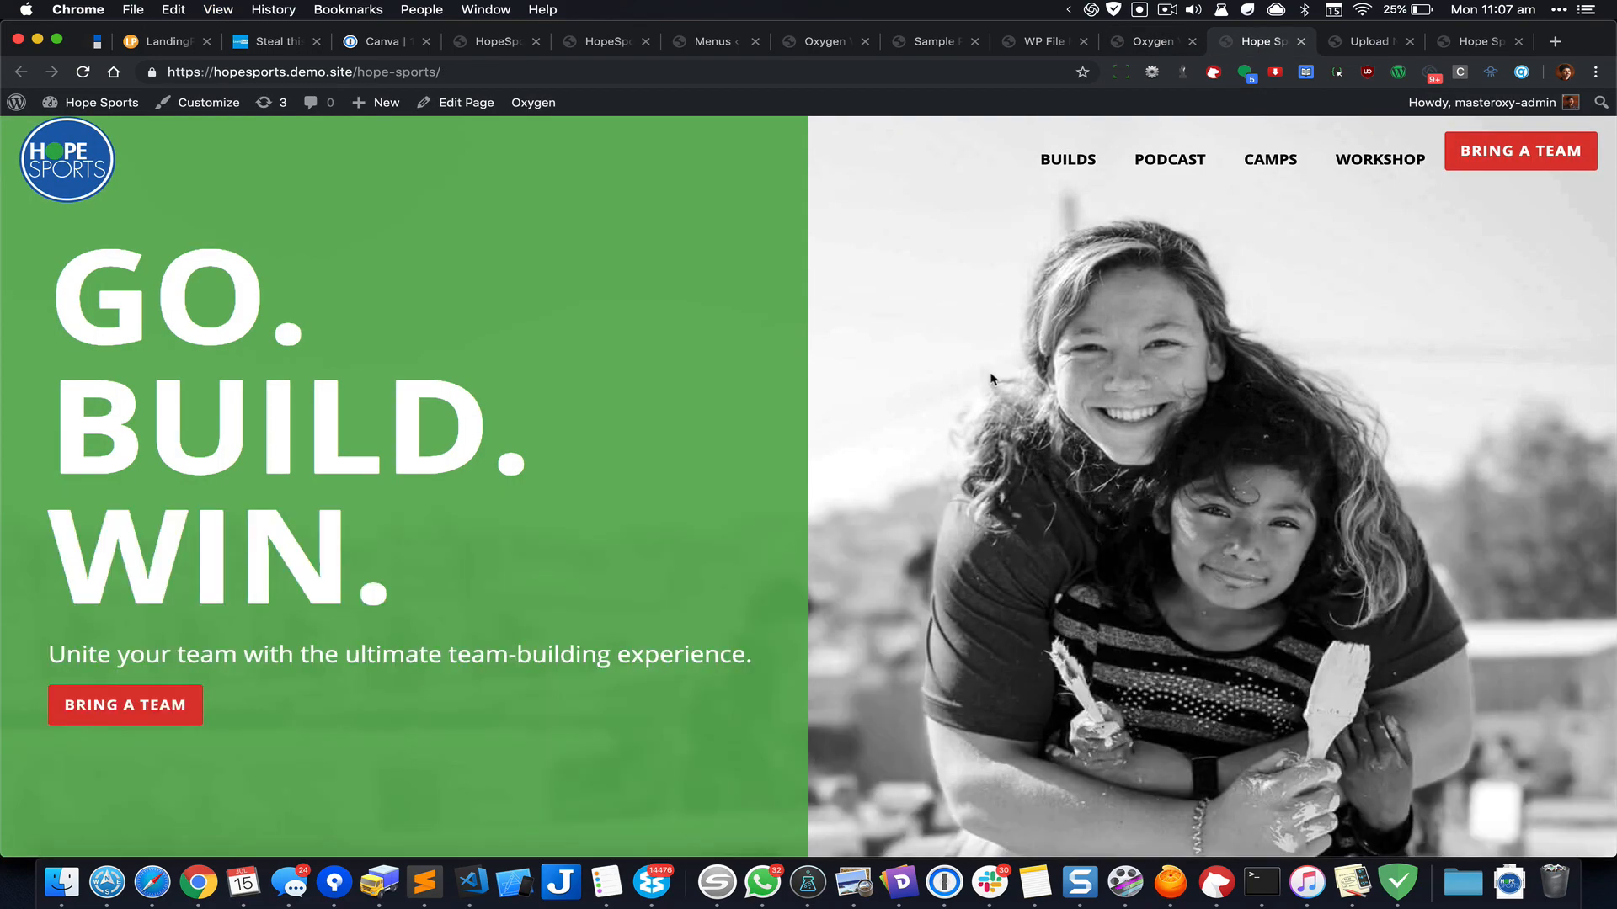
key("super+r")
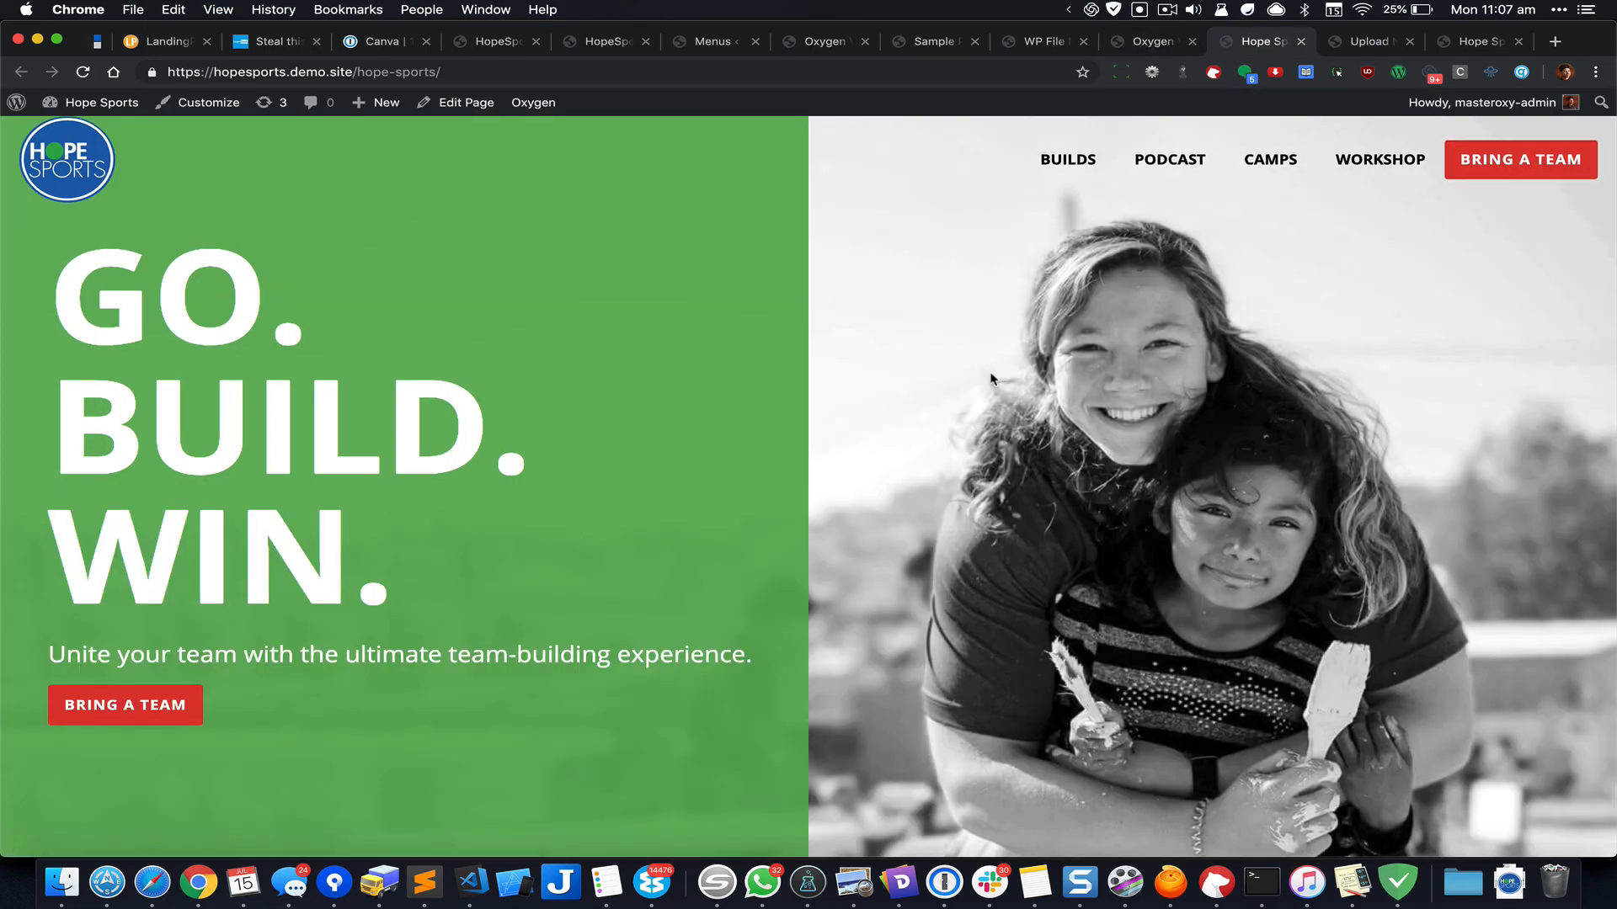